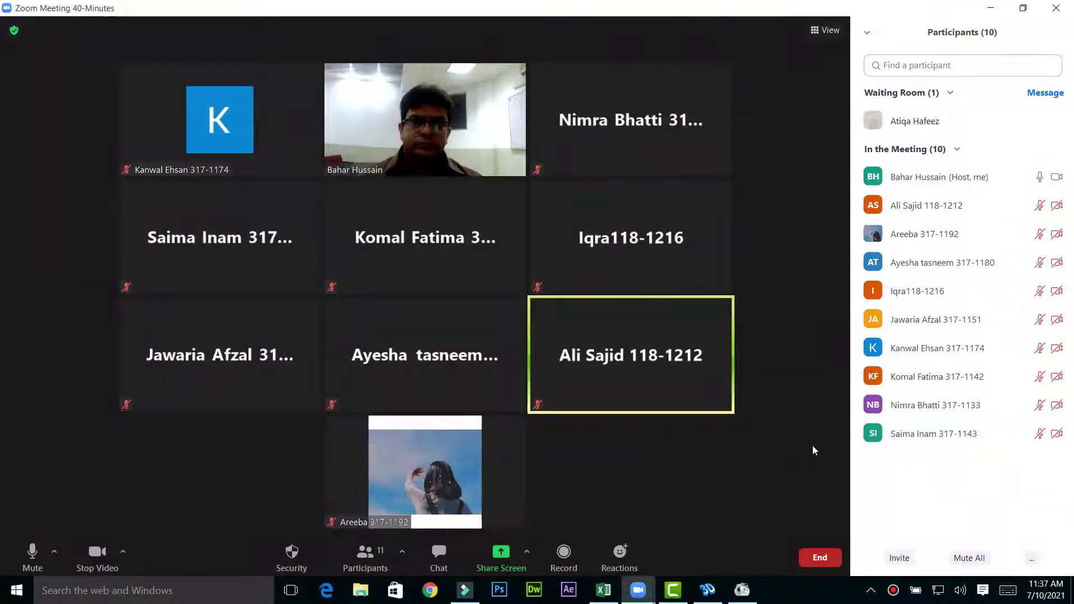
Watch the Zoom Participants panel as the waiting-room student joins, making 11 participants
{"action": "mouse_move", "coordinate": [1001, 126]}
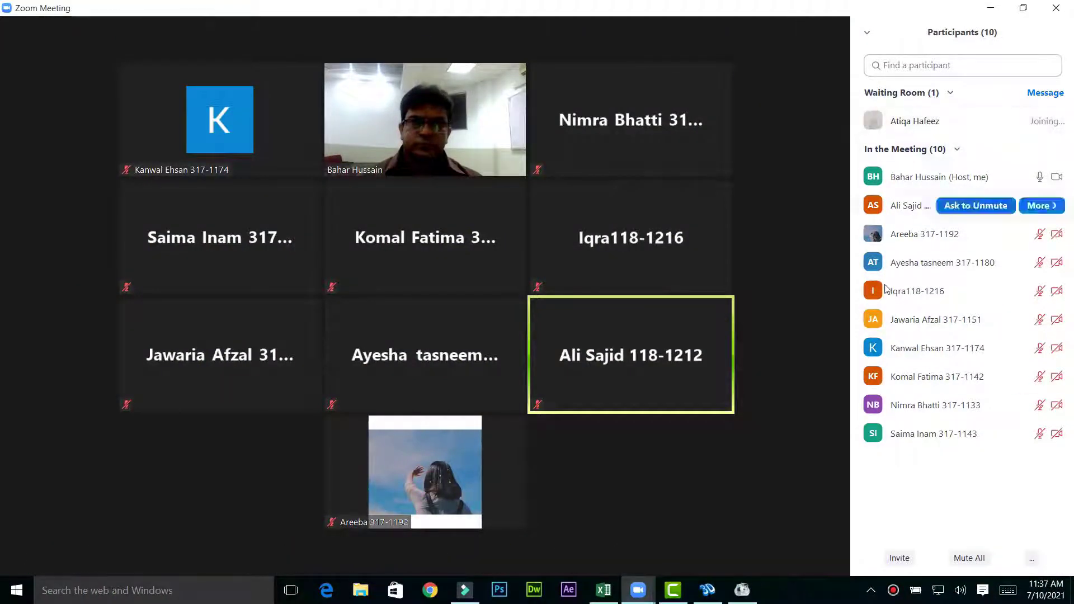
{"action": "mouse_move", "coordinate": [817, 383]}
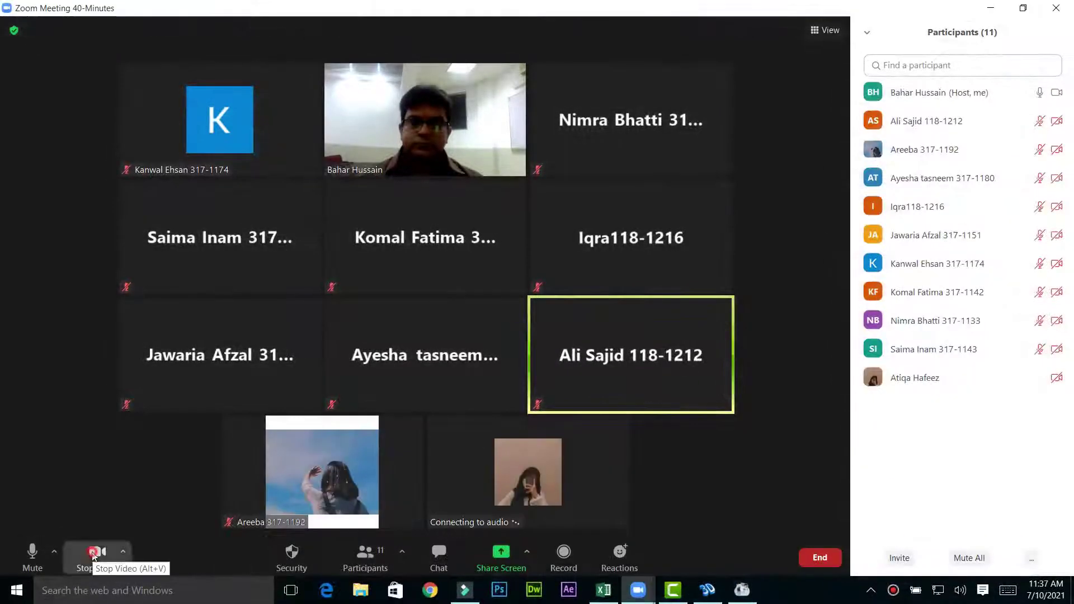
{"action": "scroll", "coordinate": [157, 418], "scroll_direction": "up", "scroll_amount": 6}
{"action": "scroll", "coordinate": [165, 448], "scroll_direction": "down", "scroll_amount": 1}
{"action": "scroll", "coordinate": [719, 211], "scroll_direction": "down", "scroll_amount": 1}
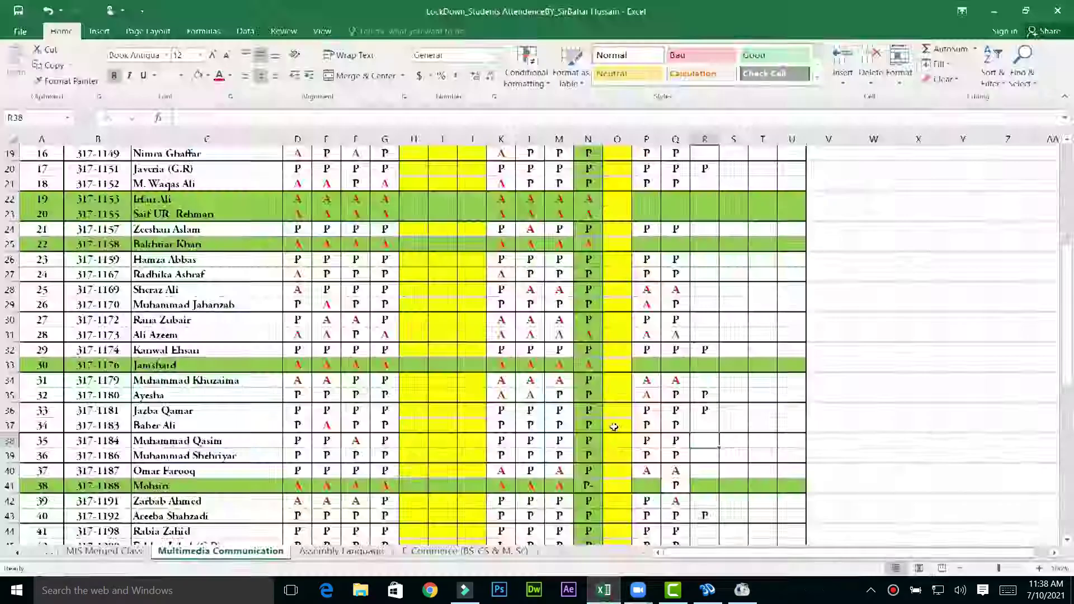
Mark the row 6 student present with P in the 10th July column R
{"action": "scroll", "coordinate": [710, 411], "scroll_direction": "down", "scroll_amount": 5}
{"action": "scroll", "coordinate": [709, 411], "scroll_direction": "down", "scroll_amount": 2}
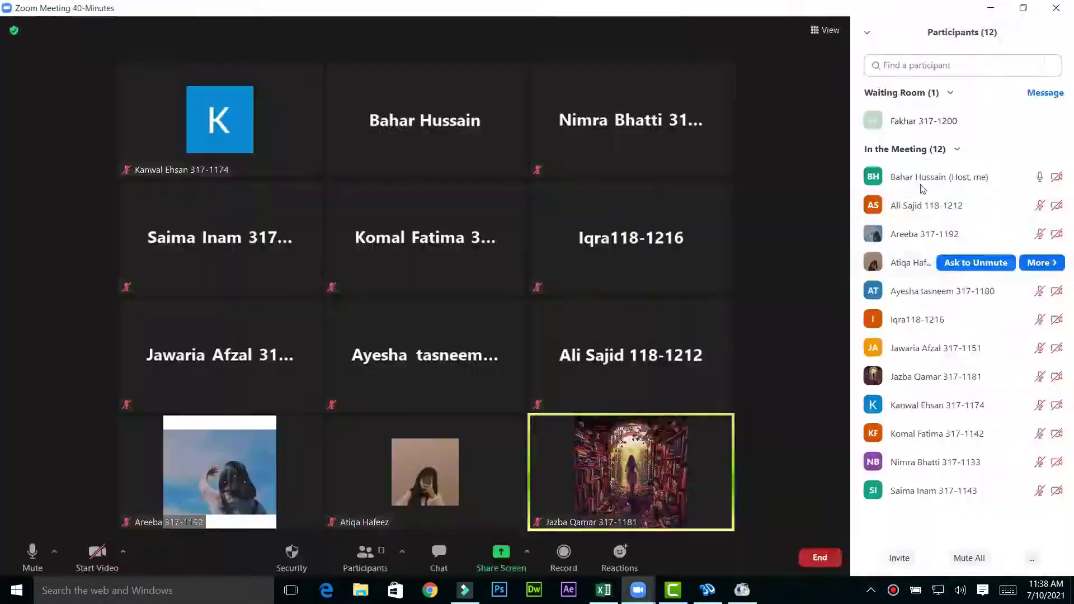
{"action": "scroll", "coordinate": [240, 420], "scroll_direction": "down", "scroll_amount": 4}
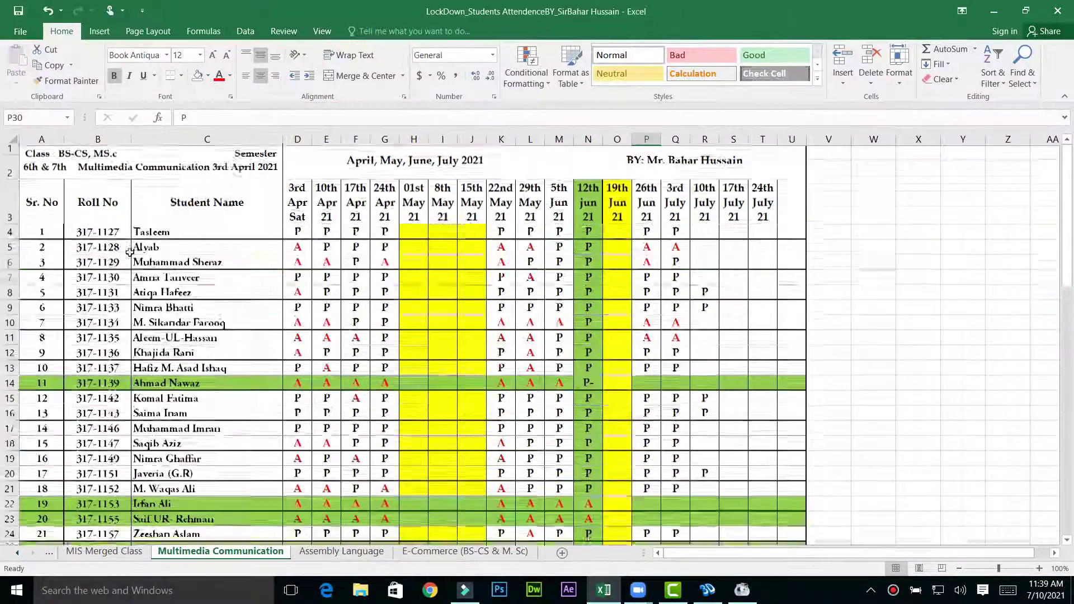
{"action": "left_click", "coordinate": [705, 262]}
{"action": "type", "text": "P"}
{"action": "scroll", "coordinate": [707, 192], "scroll_direction": "down", "scroll_amount": 1}
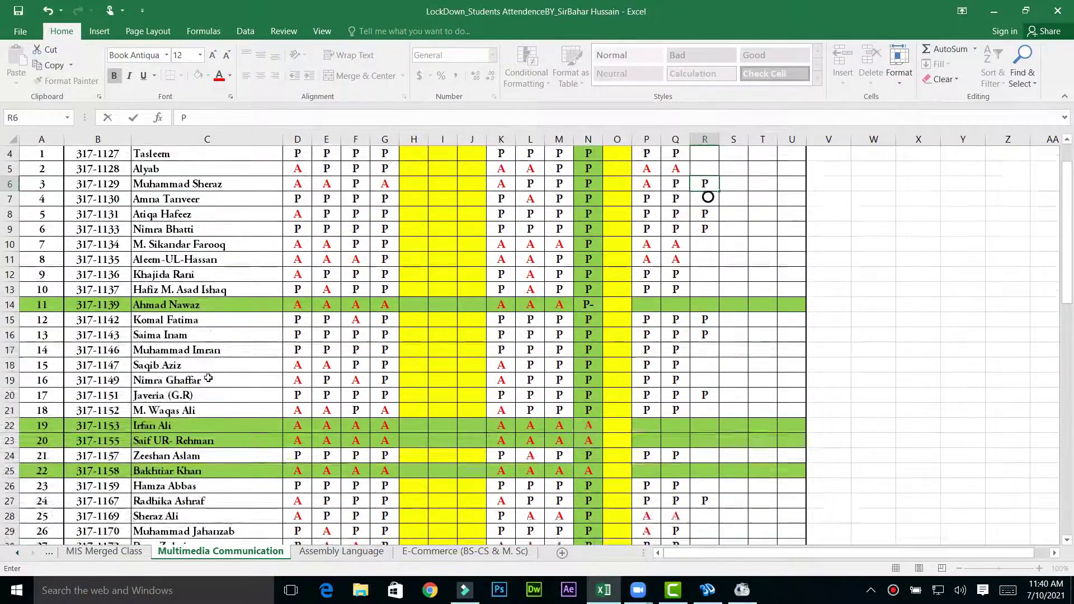
{"action": "scroll", "coordinate": [206, 379], "scroll_direction": "down", "scroll_amount": 3}
{"action": "scroll", "coordinate": [207, 379], "scroll_direction": "down", "scroll_amount": 3}
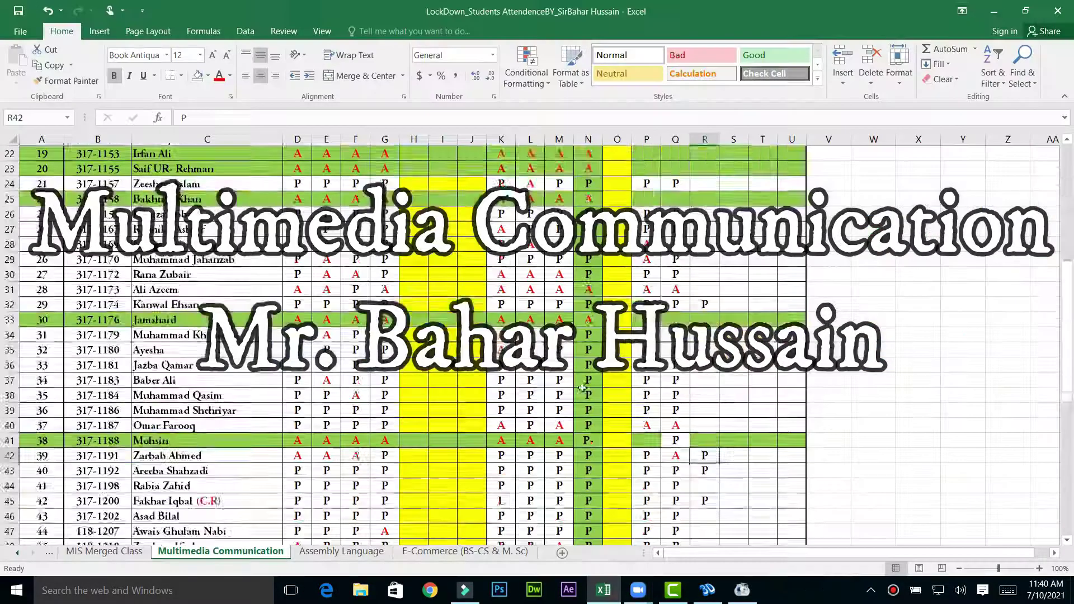
{"action": "scroll", "coordinate": [582, 388], "scroll_direction": "up", "scroll_amount": 7}
{"action": "scroll", "coordinate": [615, 419], "scroll_direction": "down", "scroll_amount": 5}
{"action": "scroll", "coordinate": [671, 458], "scroll_direction": "down", "scroll_amount": 5}
{"action": "scroll", "coordinate": [714, 487], "scroll_direction": "up", "scroll_amount": 7}
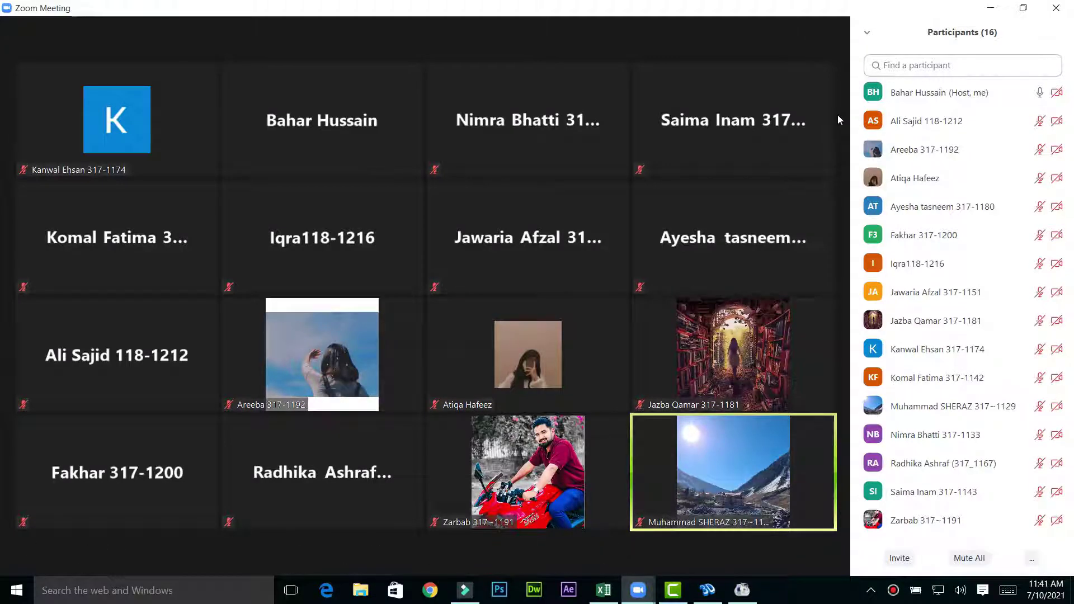
Enter P in column R for the students in rows 37, 47 and 26
{"action": "left_click", "coordinate": [604, 589]}
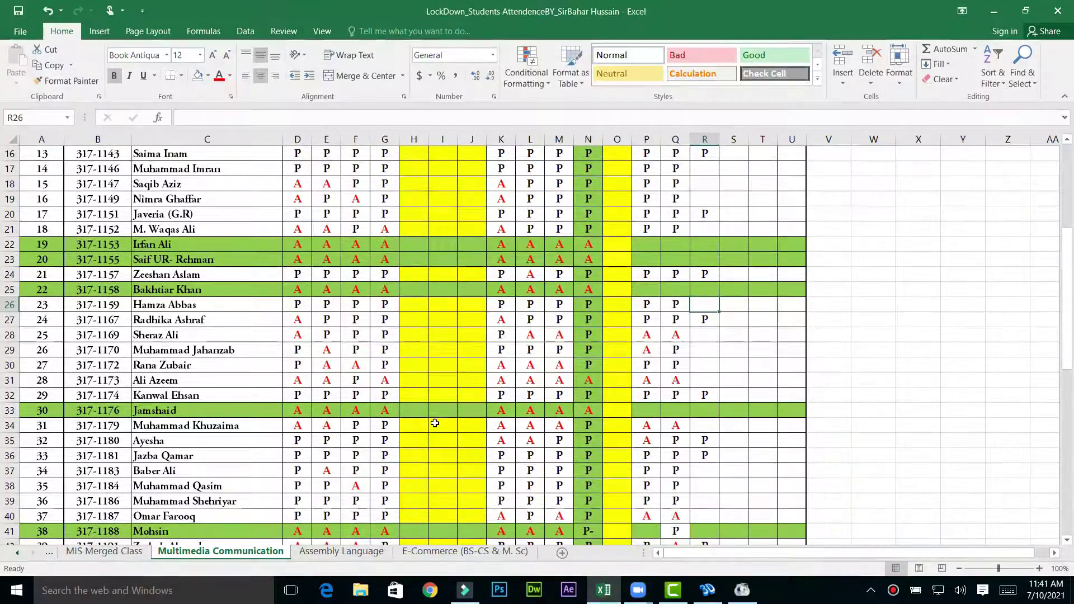
{"action": "type", "text": "P"}
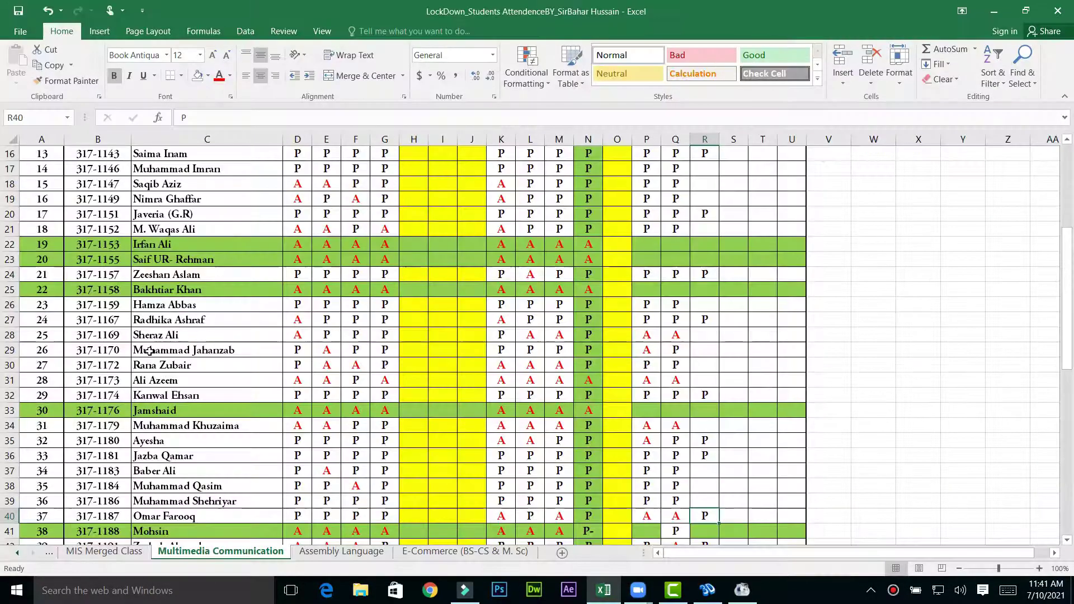
{"action": "left_click", "coordinate": [704, 470]}
{"action": "type", "text": "P"}
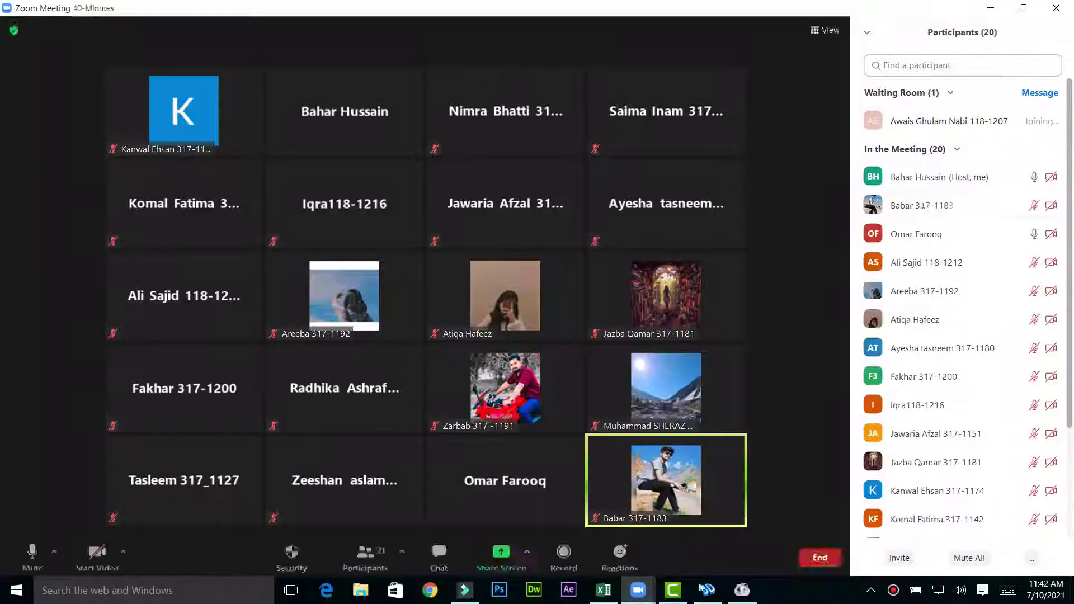
{"action": "scroll", "coordinate": [705, 396], "scroll_direction": "down", "scroll_amount": 5}
{"action": "left_click", "coordinate": [704, 395]}
{"action": "type", "text": "P"}
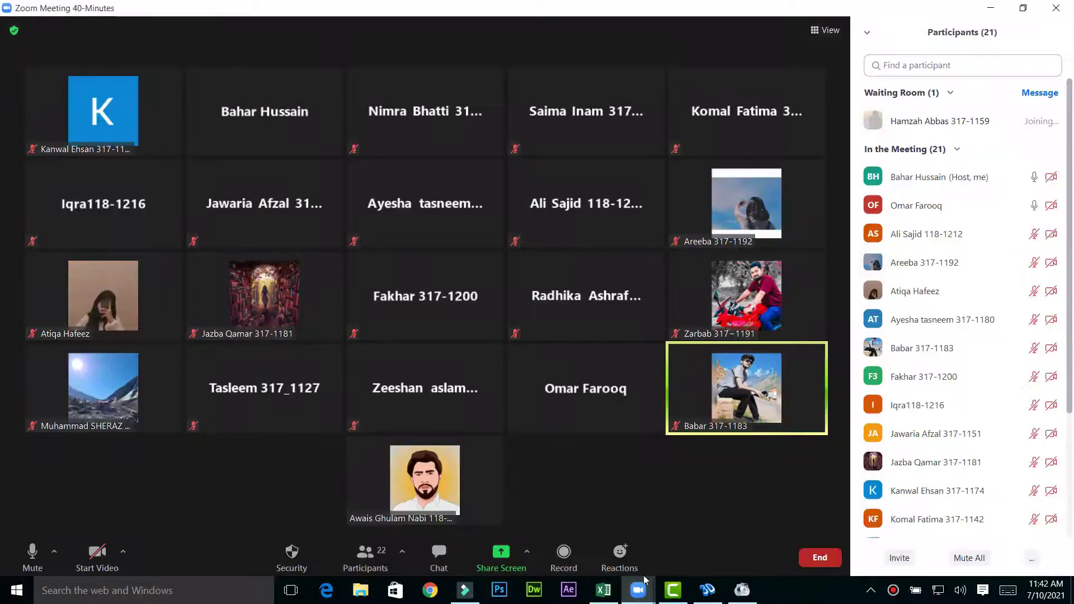
{"action": "scroll", "coordinate": [704, 396], "scroll_direction": "up", "scroll_amount": 6}
{"action": "left_click", "coordinate": [704, 350]}
{"action": "type", "text": "P"}
Admit the waiting student into the Zoom meeting
{"action": "mouse_move", "coordinate": [638, 590]}
{"action": "left_click", "coordinate": [594, 533]}
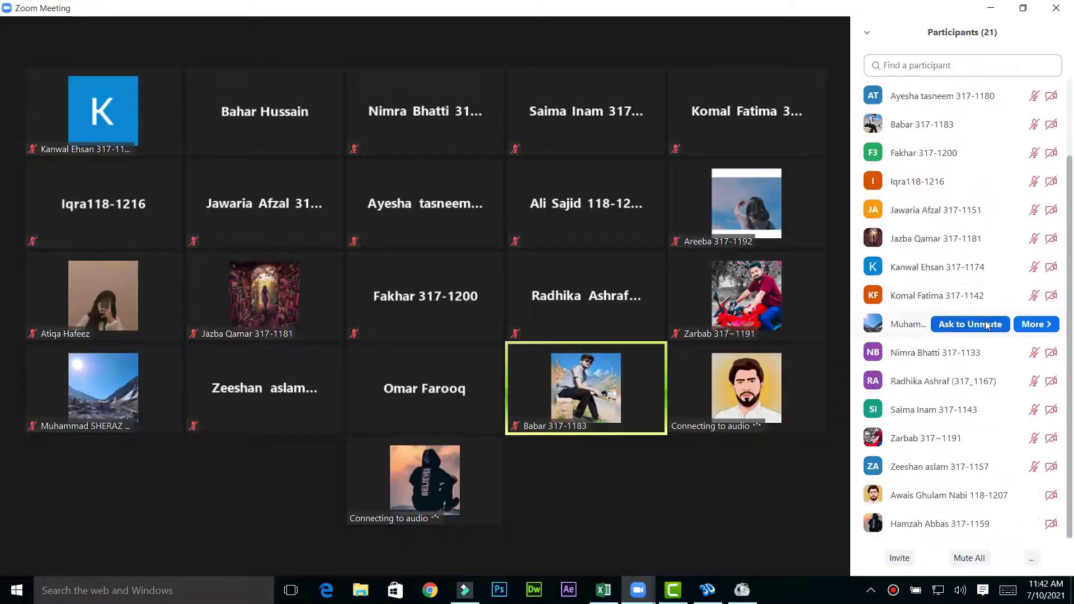
{"action": "left_click", "coordinate": [638, 587]}
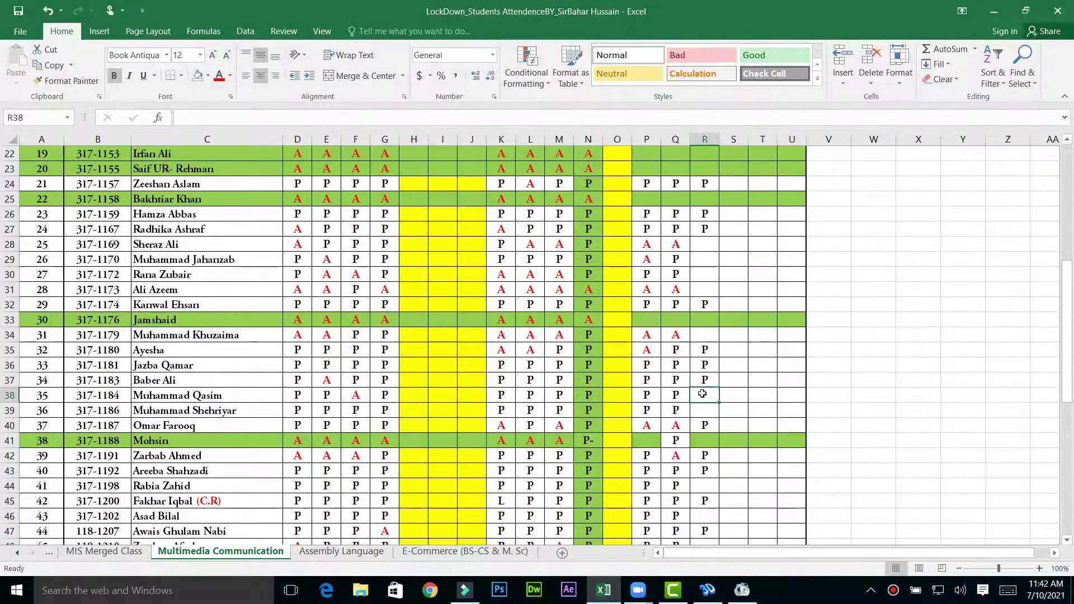
{"action": "left_click", "coordinate": [638, 588]}
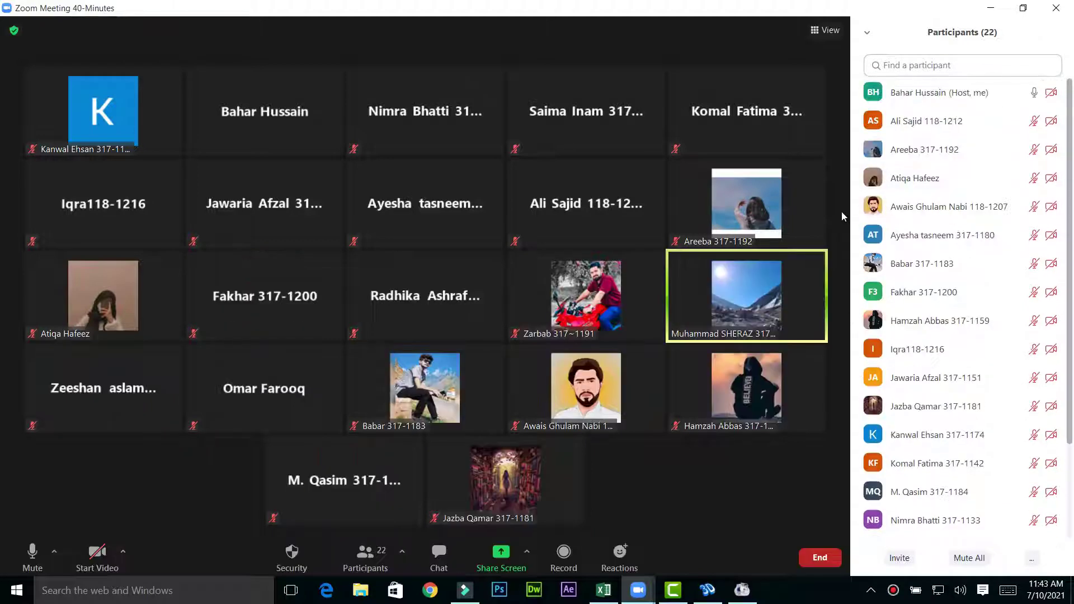
{"action": "left_click", "coordinate": [983, 121]}
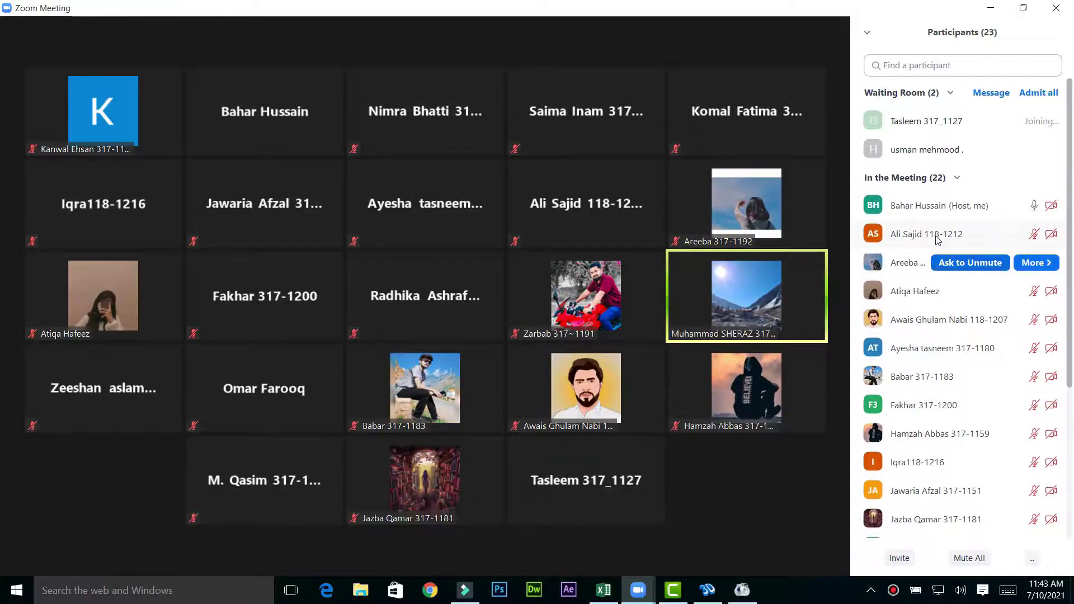
Scroll through the attendance sheet to review who is marked present
{"action": "left_click", "coordinate": [603, 589]}
{"action": "scroll", "coordinate": [156, 281], "scroll_direction": "down", "scroll_amount": 9}
{"action": "scroll", "coordinate": [155, 281], "scroll_direction": "up", "scroll_amount": 5}
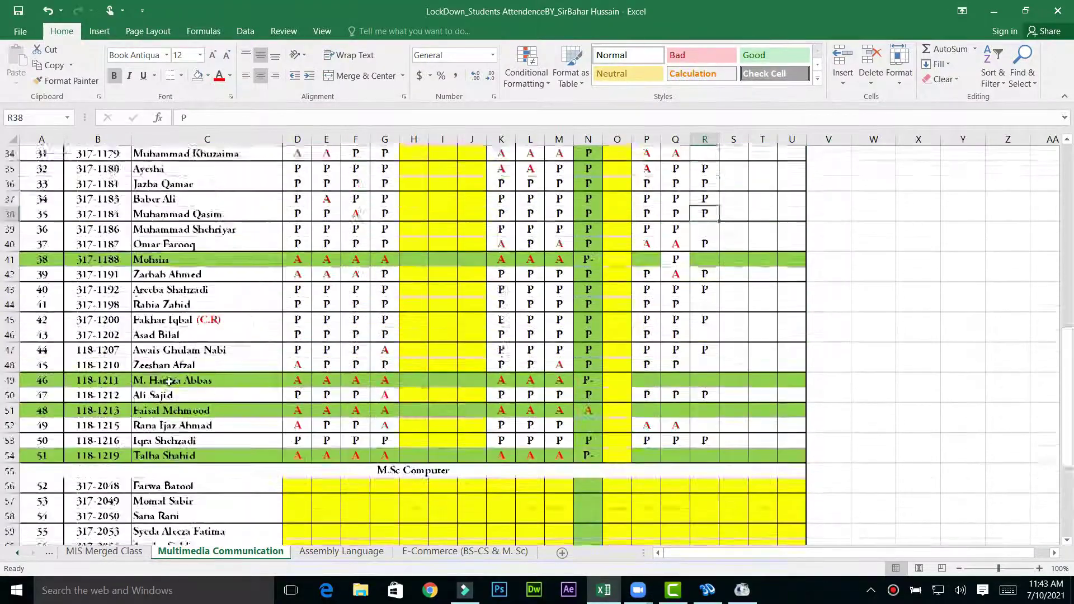
{"action": "scroll", "coordinate": [156, 282], "scroll_direction": "up", "scroll_amount": 3}
{"action": "scroll", "coordinate": [155, 281], "scroll_direction": "up", "scroll_amount": 6}
{"action": "scroll", "coordinate": [159, 286], "scroll_direction": "up", "scroll_amount": 2}
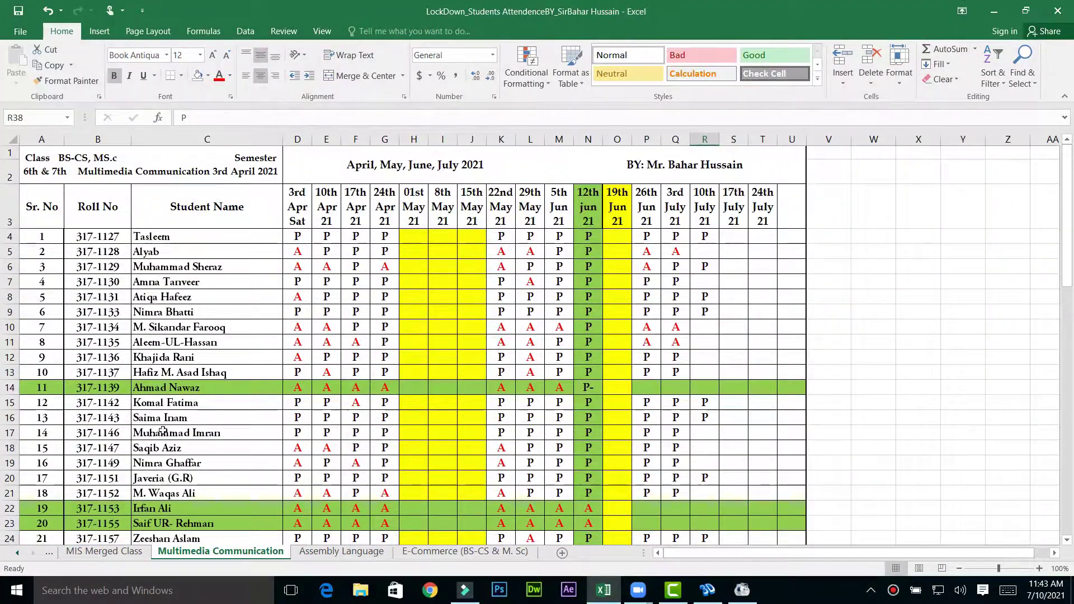
{"action": "scroll", "coordinate": [158, 416], "scroll_direction": "down", "scroll_amount": 3}
{"action": "scroll", "coordinate": [159, 425], "scroll_direction": "down", "scroll_amount": 4}
{"action": "scroll", "coordinate": [161, 442], "scroll_direction": "down", "scroll_amount": 2}
{"action": "scroll", "coordinate": [167, 451], "scroll_direction": "down", "scroll_amount": 2}
{"action": "scroll", "coordinate": [167, 451], "scroll_direction": "up", "scroll_amount": 1}
Turn on the host's camera video in the Zoom meeting
{"action": "left_click", "coordinate": [637, 589]}
{"action": "scroll", "coordinate": [931, 480], "scroll_direction": "down", "scroll_amount": 5}
{"action": "scroll", "coordinate": [928, 392], "scroll_direction": "up", "scroll_amount": 5}
{"action": "left_click", "coordinate": [96, 557]}
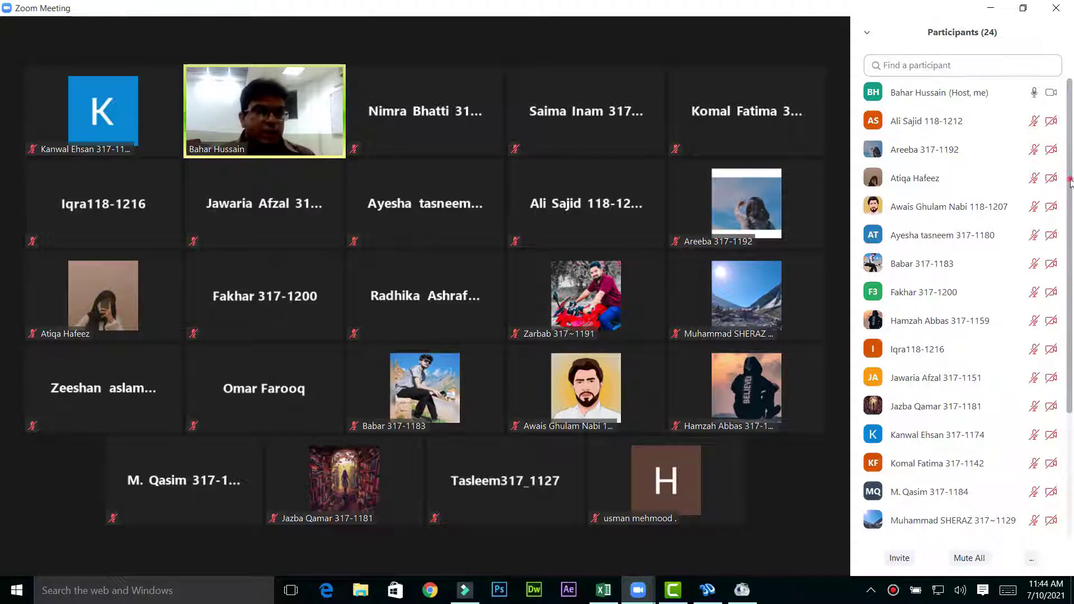
Admit the student waiting to join the Zoom meeting
{"action": "left_click_drag", "start_coordinate": [1068, 191], "coordinate": [1071, 319]}
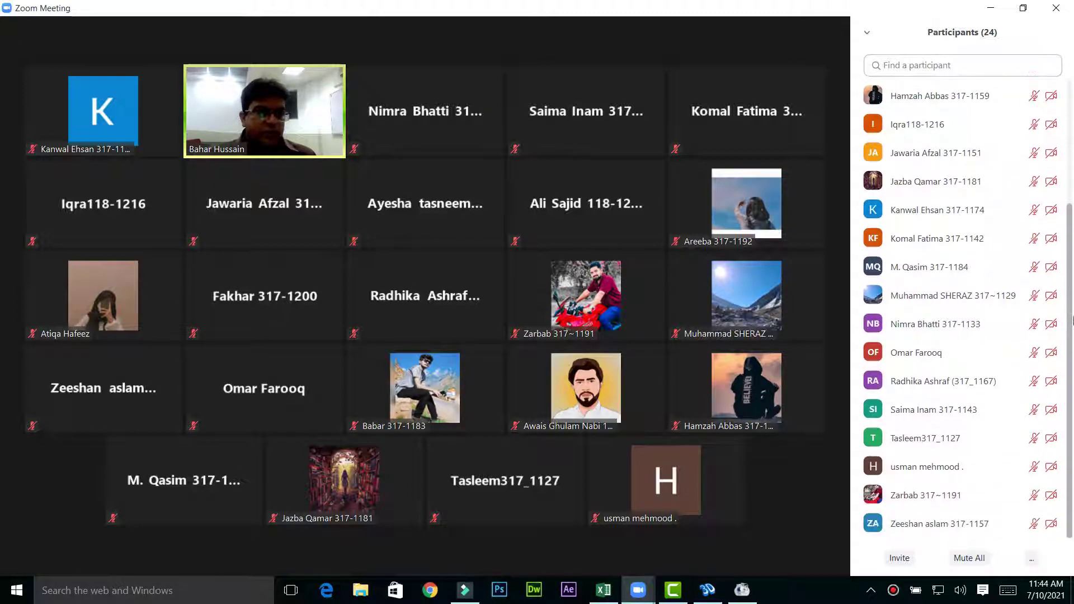
{"action": "left_click_drag", "start_coordinate": [1070, 270], "coordinate": [1070, 148]}
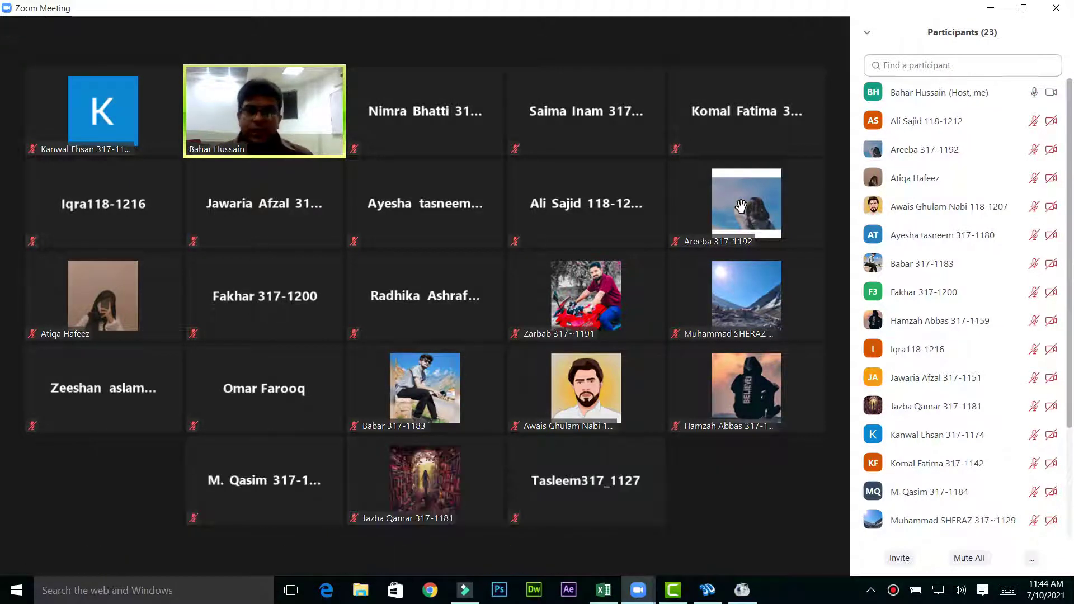
{"action": "left_click_drag", "start_coordinate": [1070, 89], "coordinate": [1071, 217]}
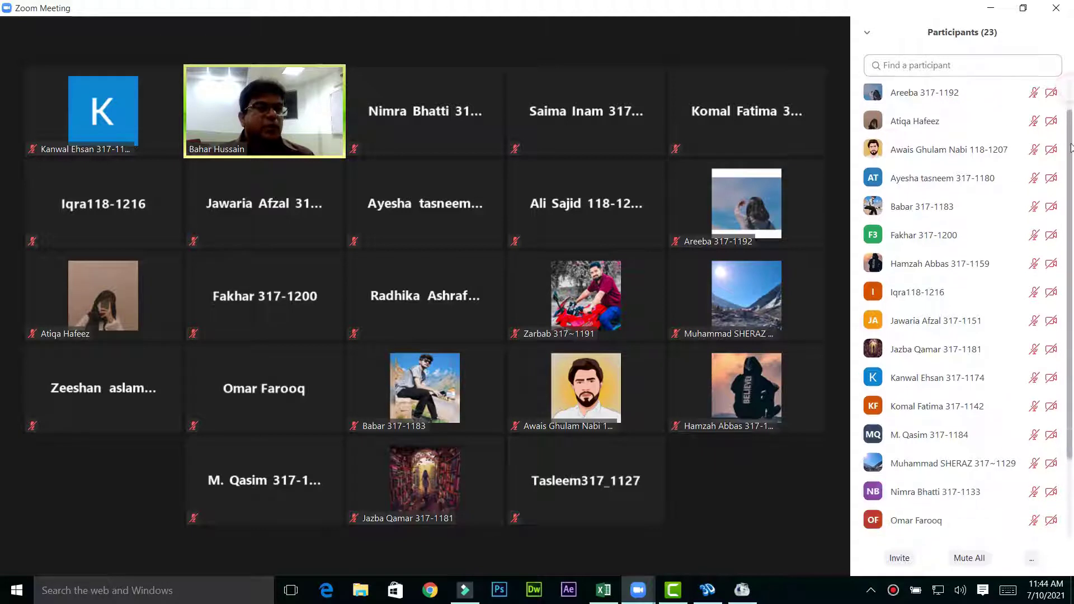
{"action": "scroll", "coordinate": [1072, 218], "scroll_direction": "up", "scroll_amount": 5}
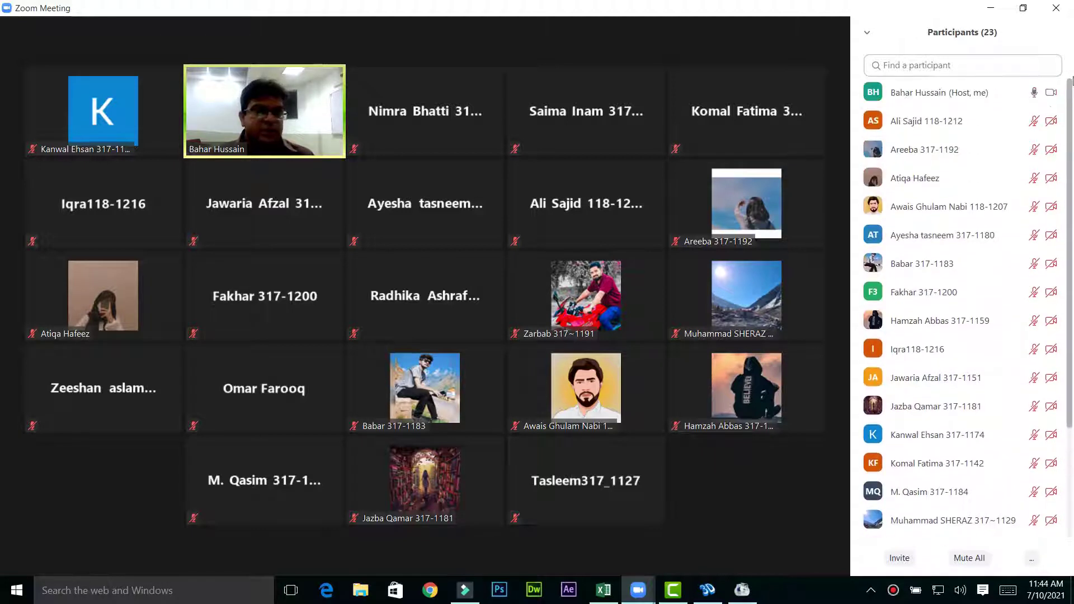
{"action": "mouse_move", "coordinate": [865, 271]}
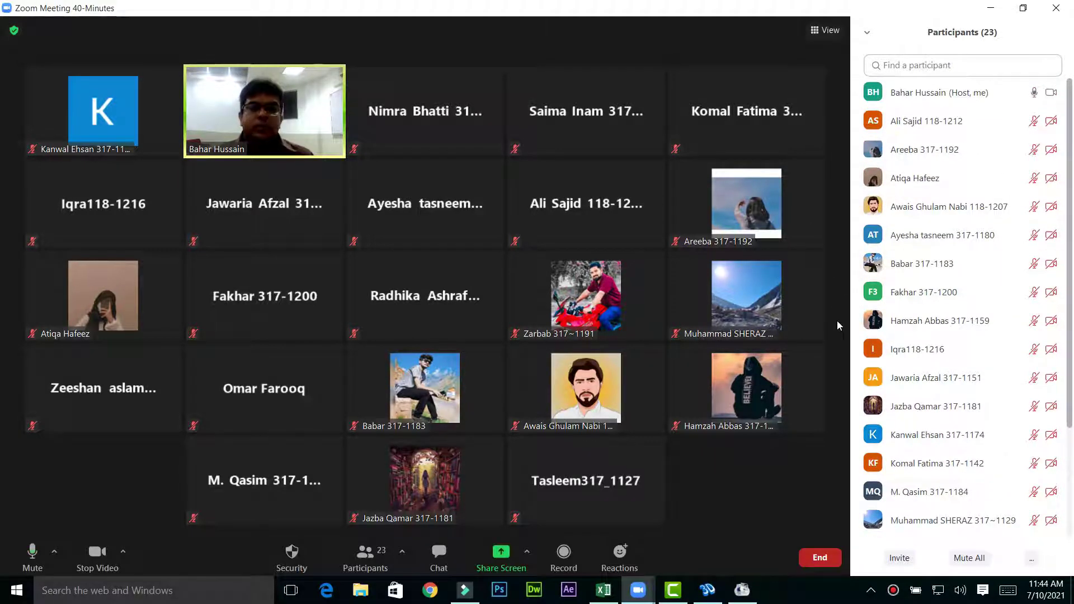
{"action": "mouse_move", "coordinate": [716, 354]}
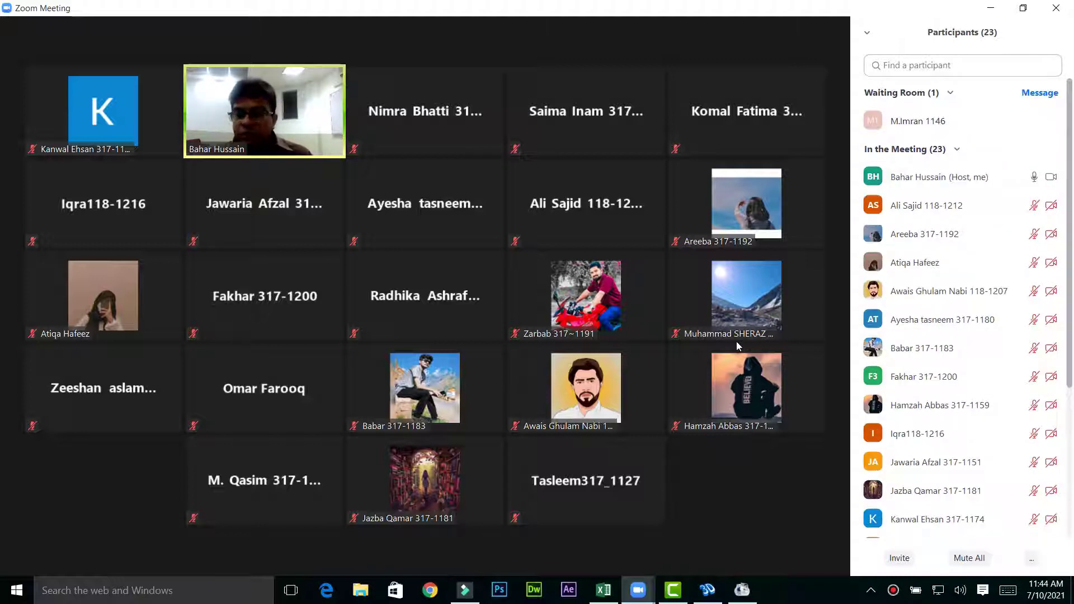
{"action": "mouse_move", "coordinate": [748, 263]}
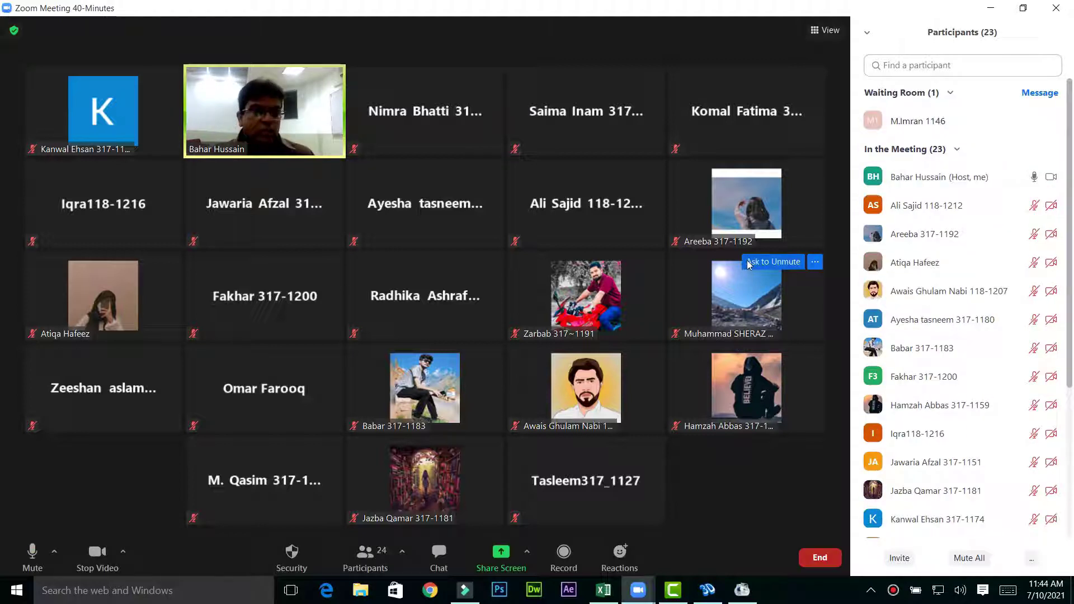
{"action": "left_click", "coordinate": [986, 125]}
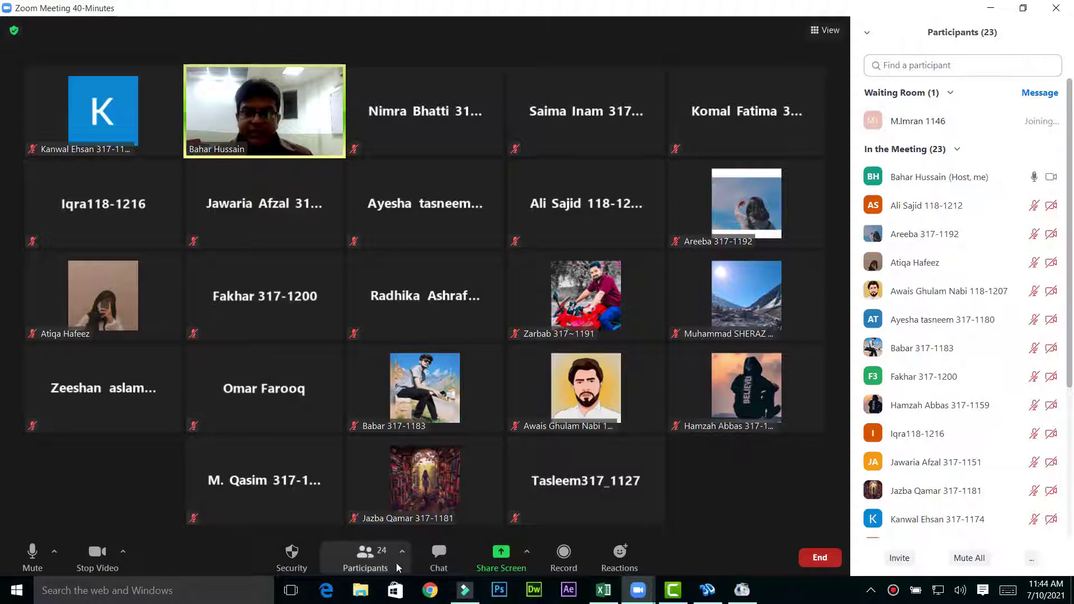
Hide and reshow the participants list, then bring the attendance workbook back to the top
{"action": "left_click", "coordinate": [369, 561]}
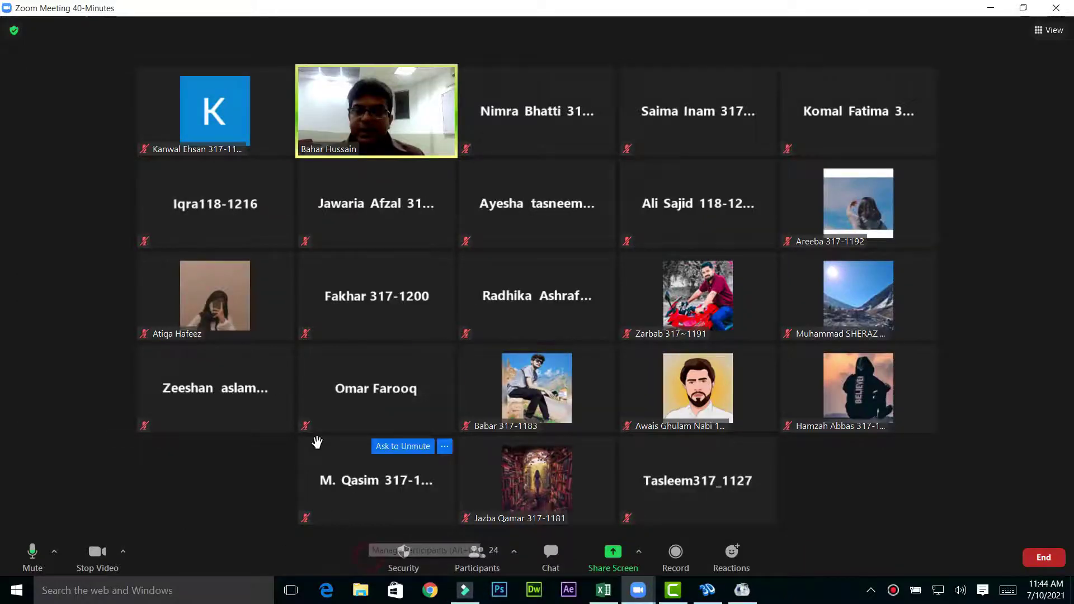
{"action": "left_click", "coordinate": [476, 555]}
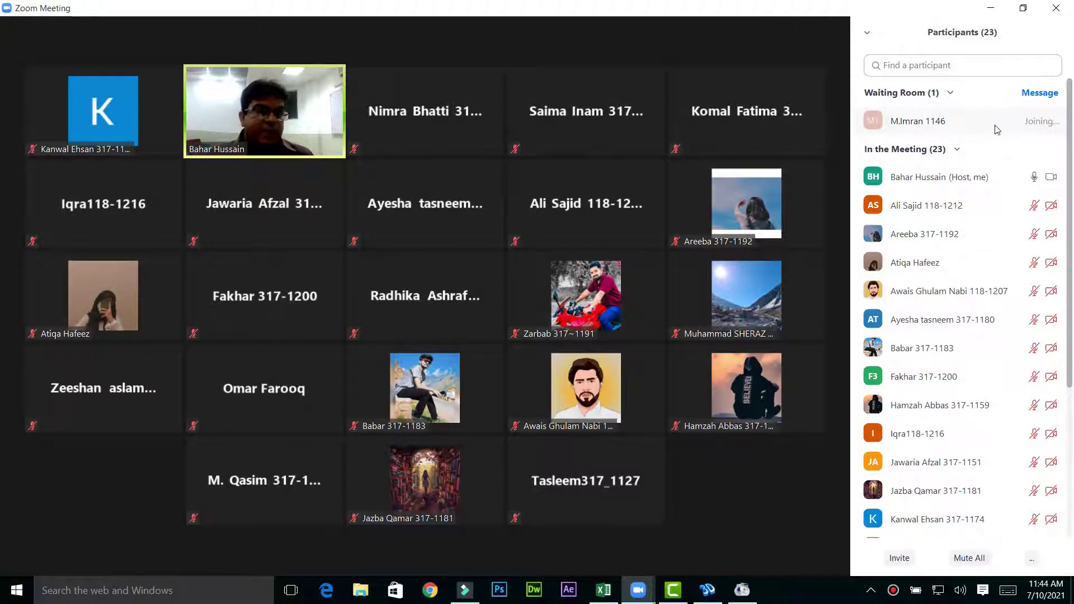
{"action": "left_click", "coordinate": [603, 589]}
{"action": "scroll", "coordinate": [149, 350], "scroll_direction": "up", "scroll_amount": 3}
{"action": "scroll", "coordinate": [149, 350], "scroll_direction": "up", "scroll_amount": 2}
{"action": "scroll", "coordinate": [140, 337], "scroll_direction": "up", "scroll_amount": 1}
{"action": "scroll", "coordinate": [140, 338], "scroll_direction": "up", "scroll_amount": 2}
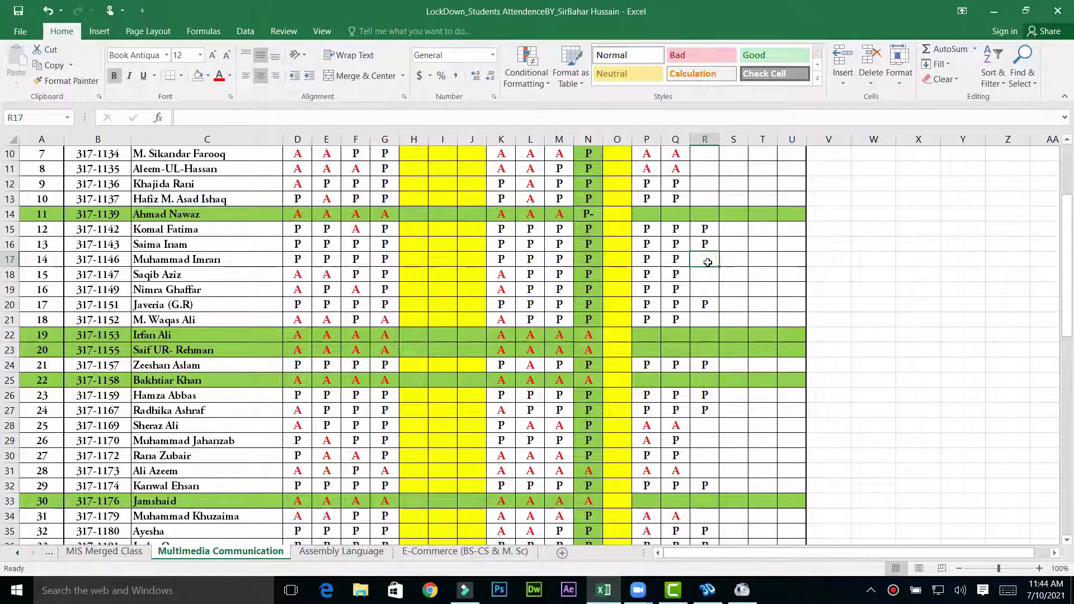
Commit P in cell R17 and minimise the workbook back to Zoom
{"action": "type", "text": "P"}
{"action": "key", "text": "ctrl+Return"}
{"action": "left_click", "coordinate": [1001, 11]}
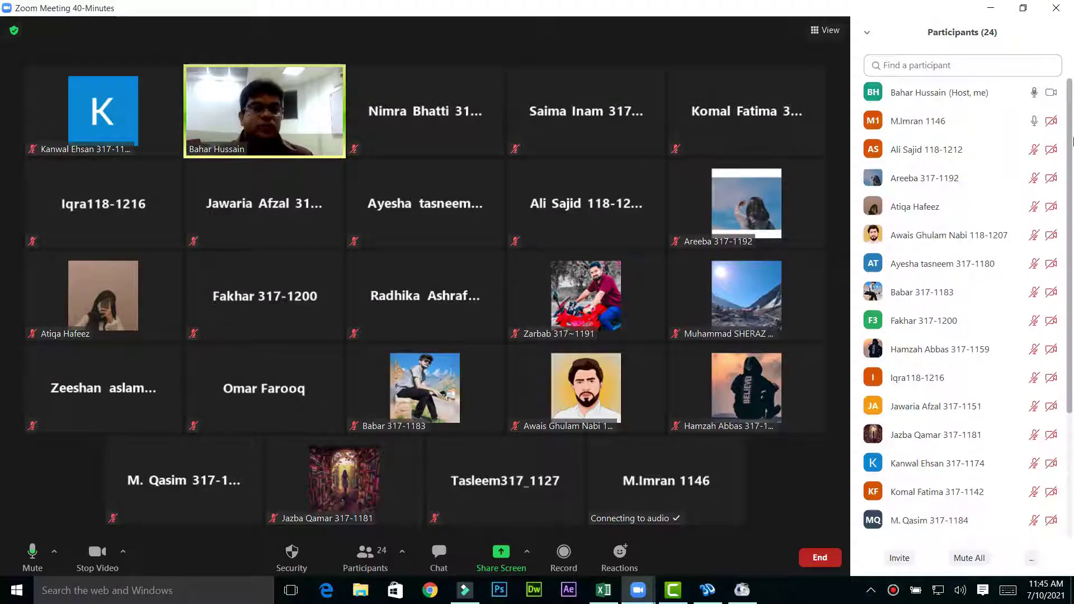
{"action": "scroll", "coordinate": [1072, 98], "scroll_direction": "down", "scroll_amount": 5}
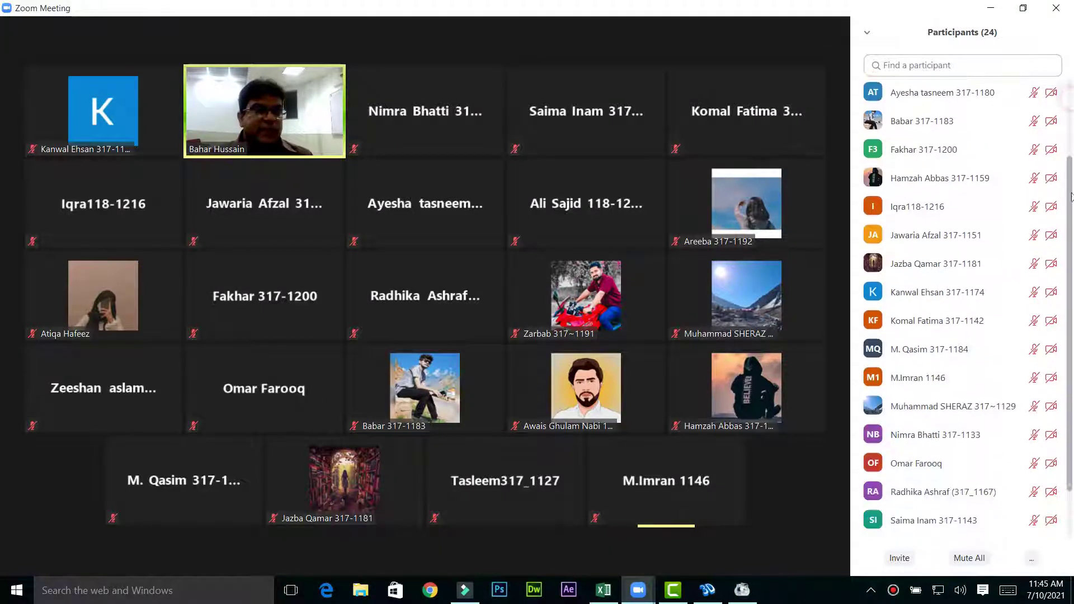
{"action": "scroll", "coordinate": [1071, 90], "scroll_direction": "up", "scroll_amount": 5}
Close and reopen the Zoom participants list
{"action": "mouse_move", "coordinate": [376, 168]}
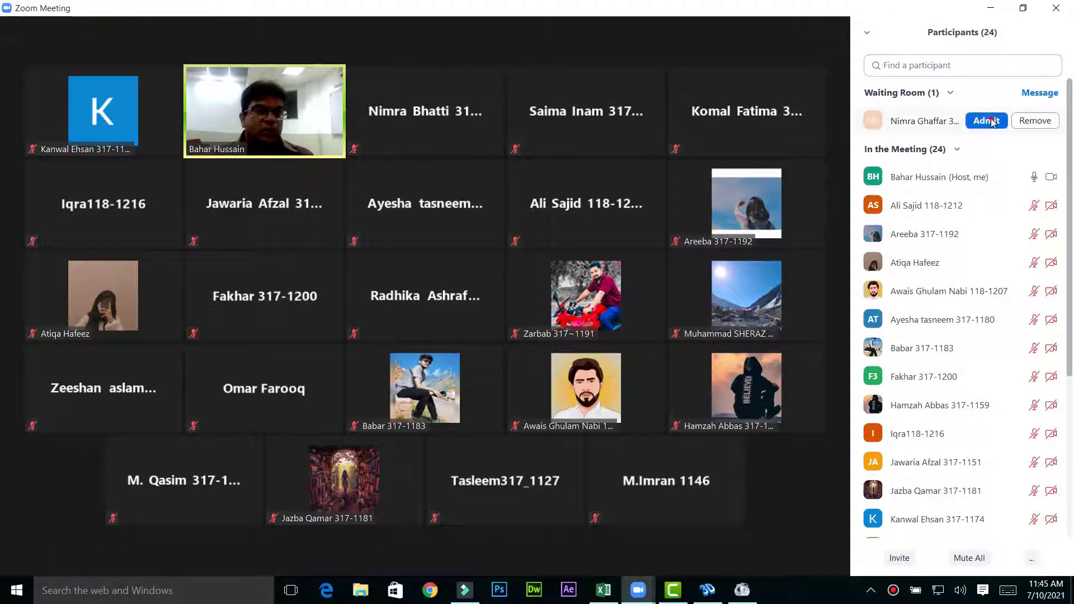
{"action": "mouse_move", "coordinate": [694, 446]}
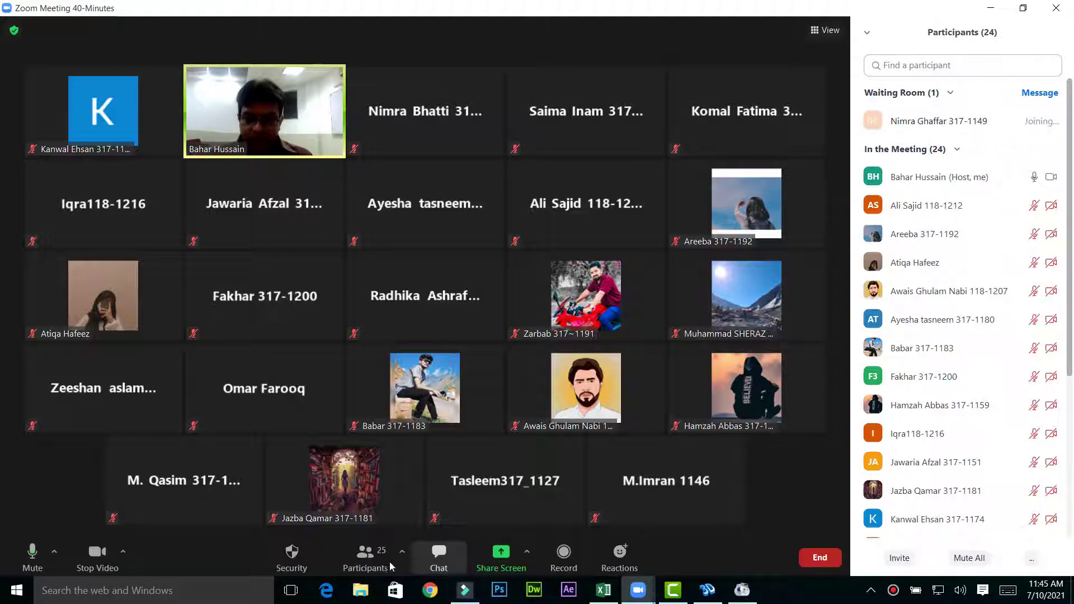
{"action": "left_click", "coordinate": [366, 561]}
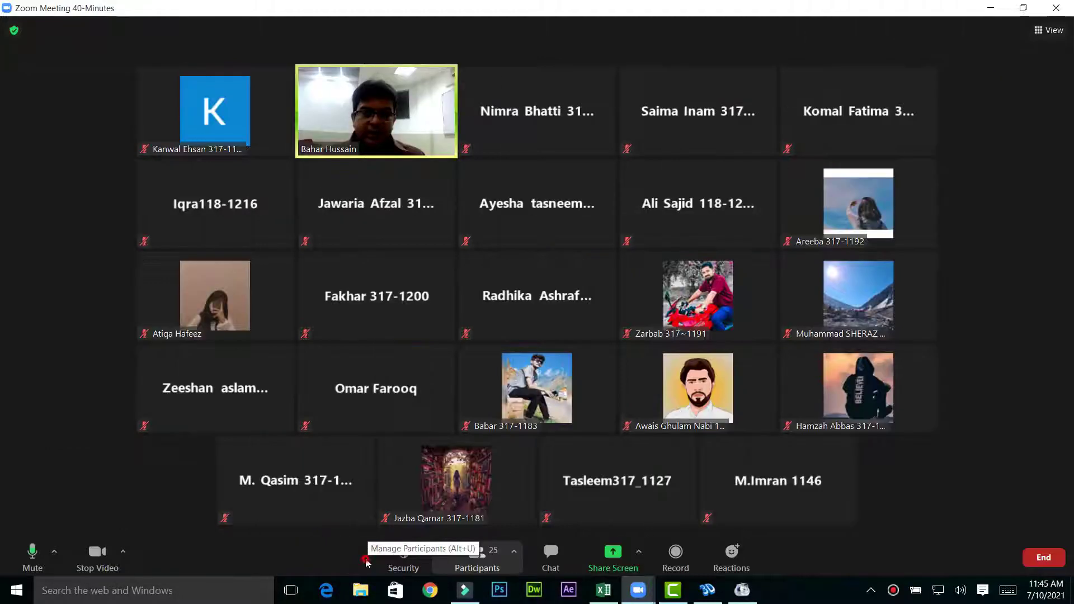
{"action": "left_click", "coordinate": [476, 559]}
Mark the row 19 student present with P in cell R19, then return to Zoom
{"action": "left_click", "coordinate": [602, 592]}
{"action": "scroll", "coordinate": [165, 319], "scroll_direction": "up", "scroll_amount": 1}
{"action": "scroll", "coordinate": [168, 302], "scroll_direction": "up", "scroll_amount": 4}
{"action": "scroll", "coordinate": [172, 280], "scroll_direction": "up", "scroll_amount": 1}
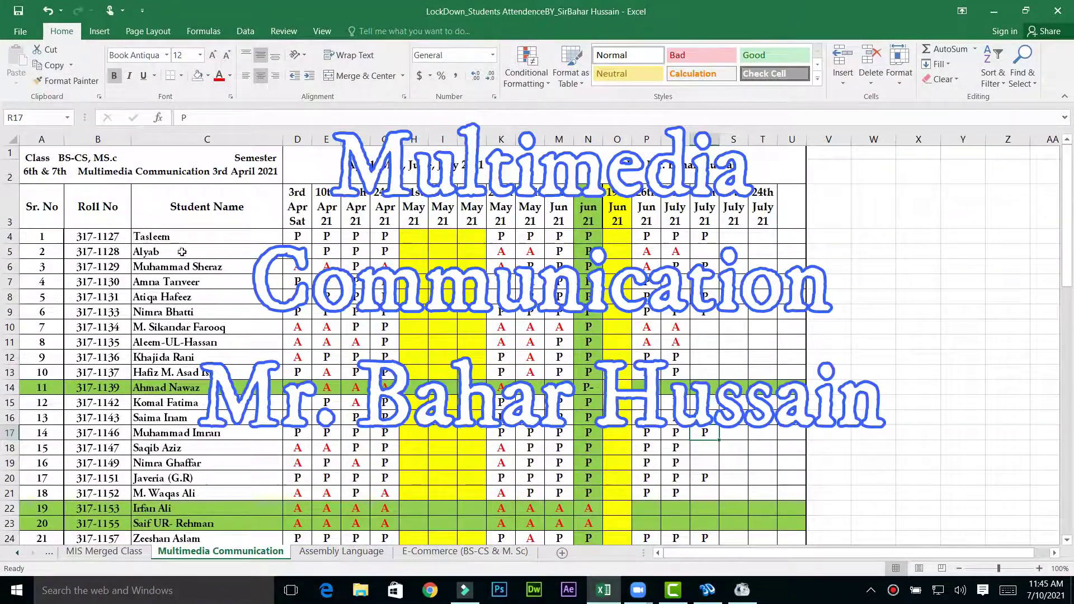
{"action": "scroll", "coordinate": [198, 392], "scroll_direction": "down", "scroll_amount": 4}
{"action": "scroll", "coordinate": [179, 313], "scroll_direction": "up", "scroll_amount": 1}
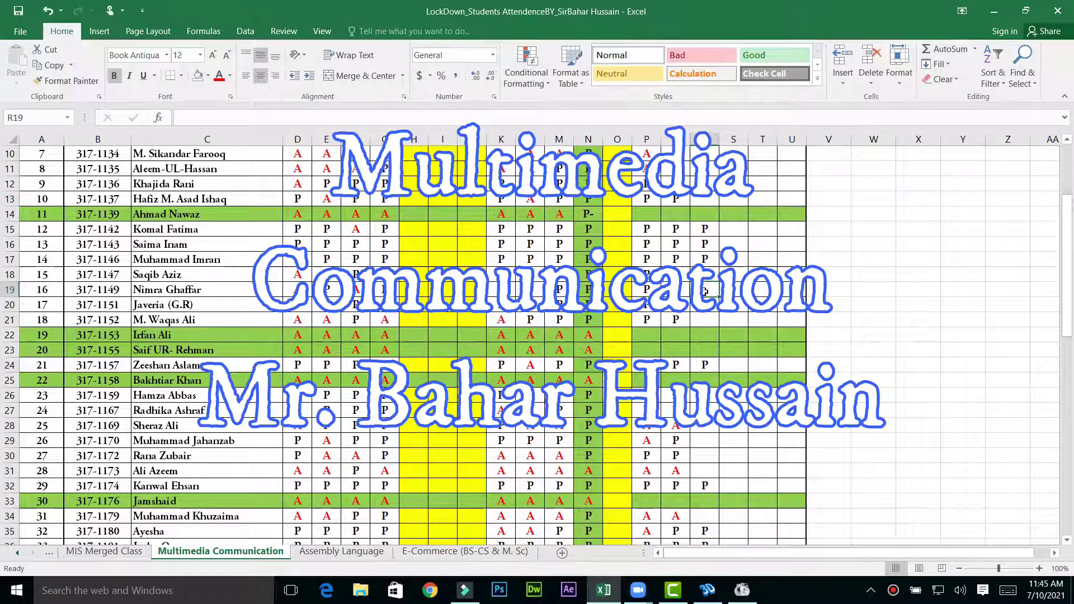
{"action": "type", "text": "P"}
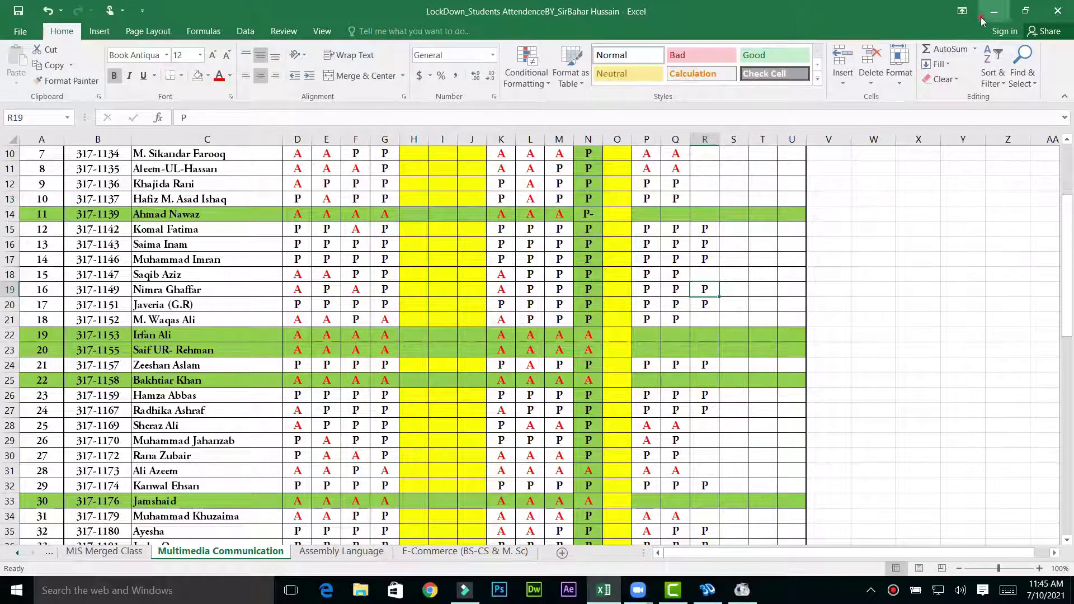
{"action": "key", "text": "alt+Tab"}
{"action": "mouse_move", "coordinate": [1049, 124]}
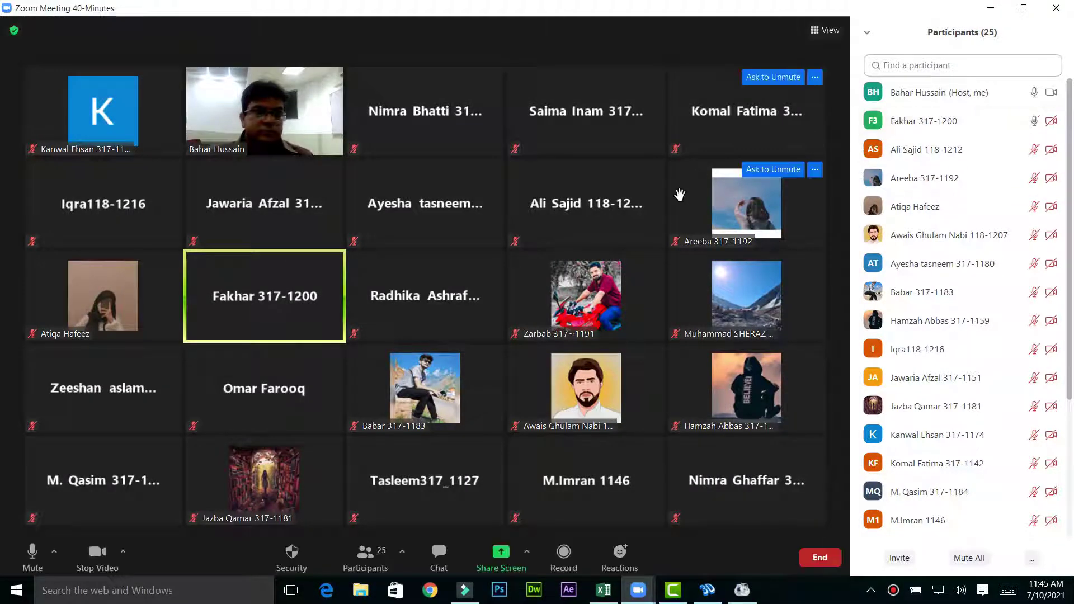
Mute the student who was unmuted in the Zoom meeting
{"action": "scroll", "coordinate": [1072, 394], "scroll_direction": "down", "scroll_amount": 1}
{"action": "scroll", "coordinate": [1072, 395], "scroll_direction": "down", "scroll_amount": 3}
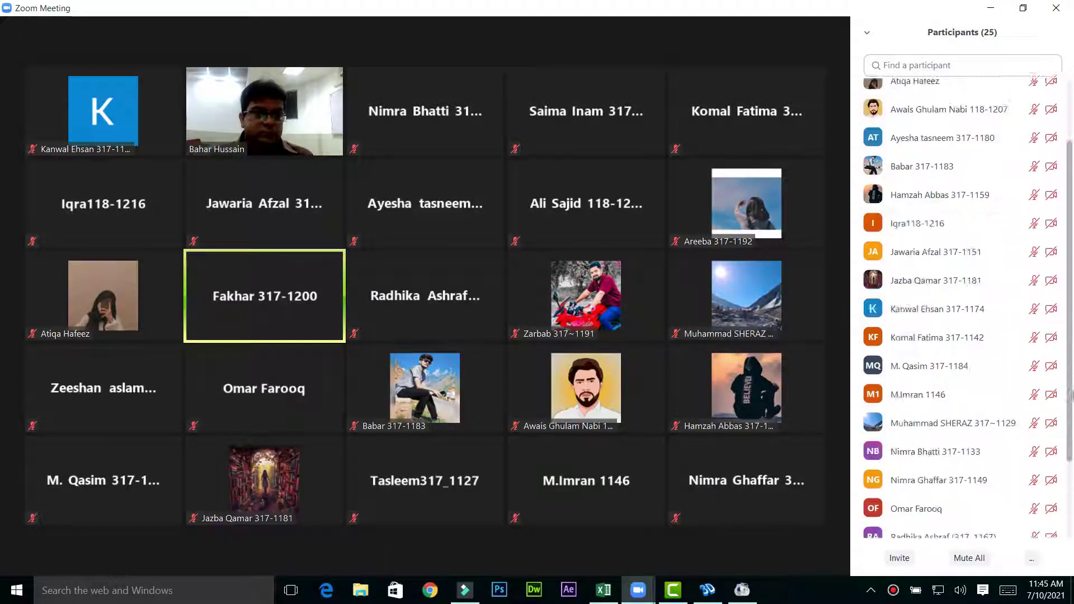
{"action": "scroll", "coordinate": [1045, 232], "scroll_direction": "up", "scroll_amount": 5}
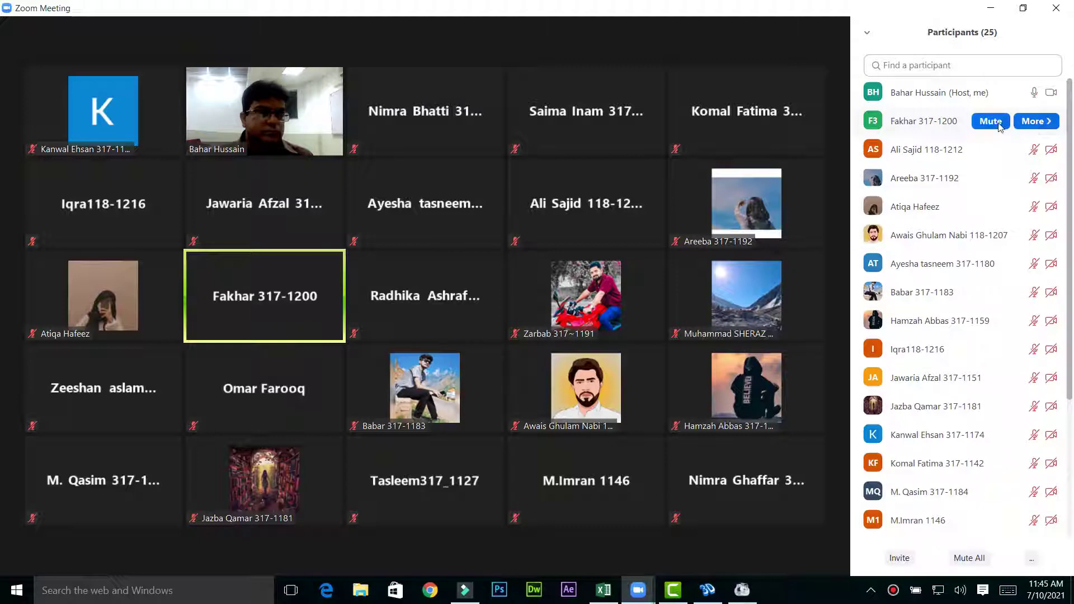
{"action": "left_click", "coordinate": [1000, 120]}
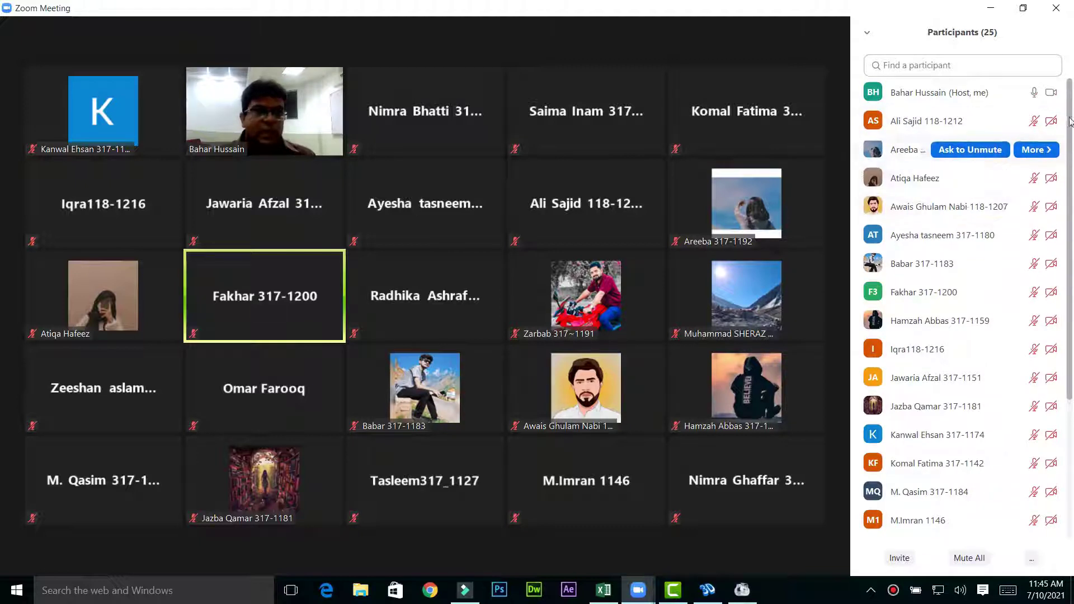
{"action": "mouse_move", "coordinate": [1070, 102]}
{"action": "left_mouse_down"}
{"action": "mouse_move", "coordinate": [1073, 270]}
{"action": "mouse_move", "coordinate": [1070, 95]}
{"action": "left_mouse_up"}
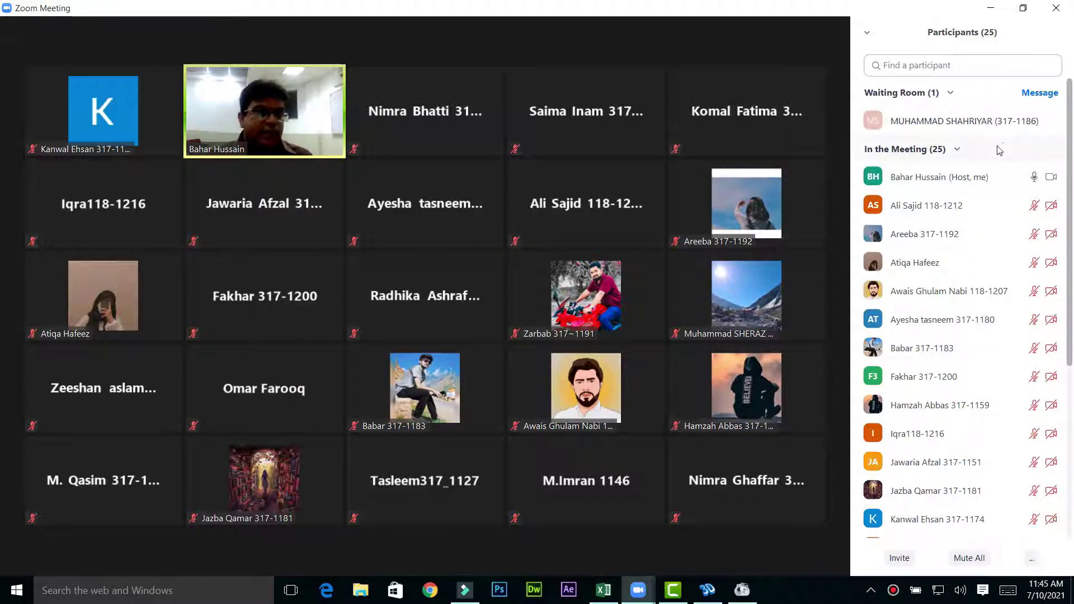
Enter P in attendance cell R39 and return to the meeting
{"action": "left_click", "coordinate": [603, 590]}
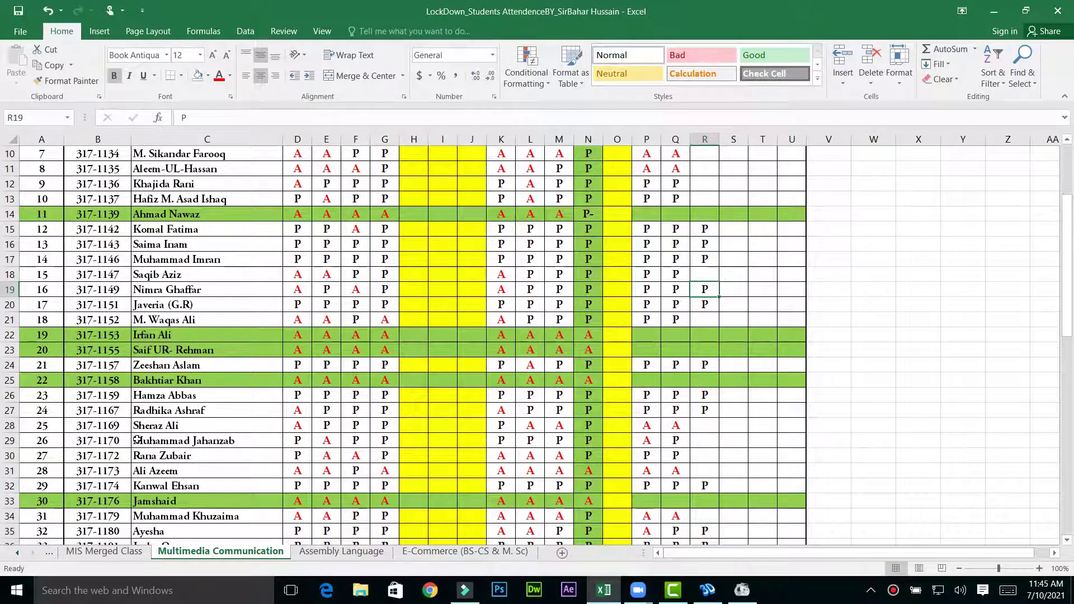
{"action": "scroll", "coordinate": [140, 439], "scroll_direction": "down", "scroll_amount": 2}
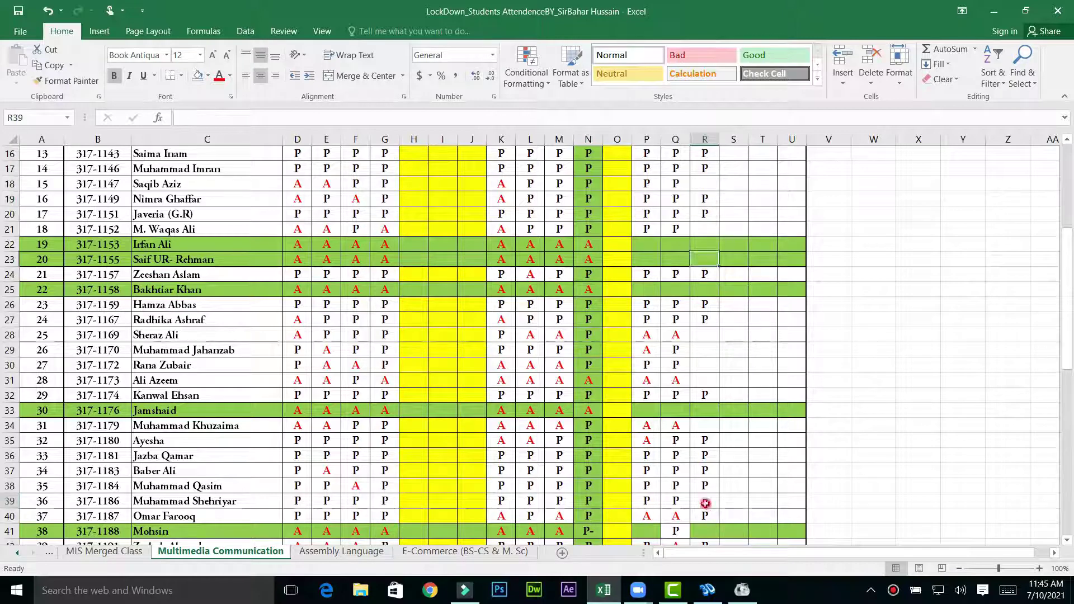
{"action": "type", "text": "P"}
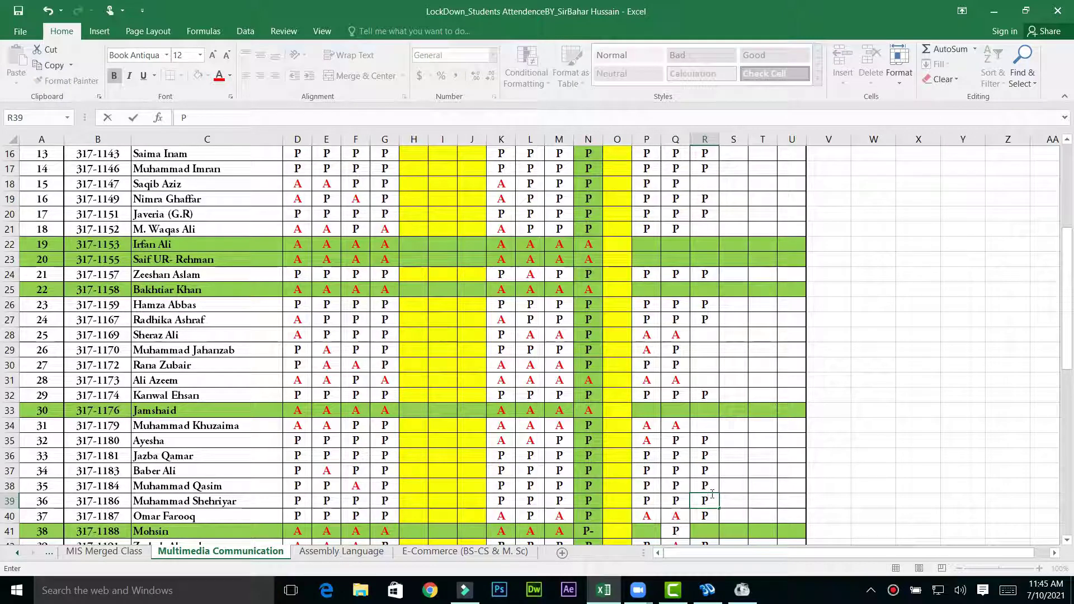
{"action": "left_click", "coordinate": [994, 12]}
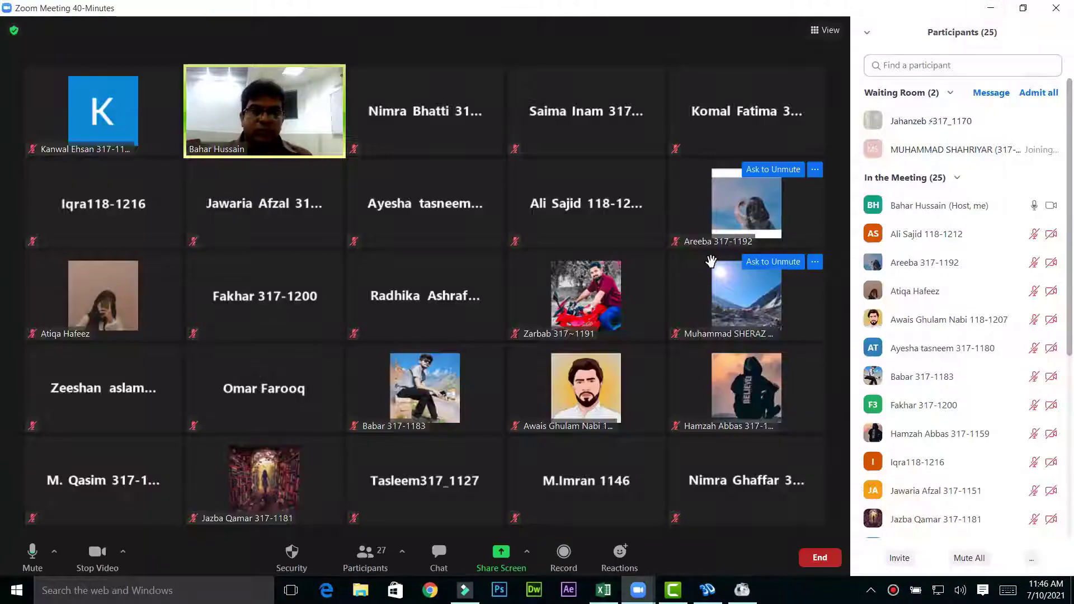
Admit the waiting student and mark cell R29 present with P
{"action": "left_click", "coordinate": [993, 129]}
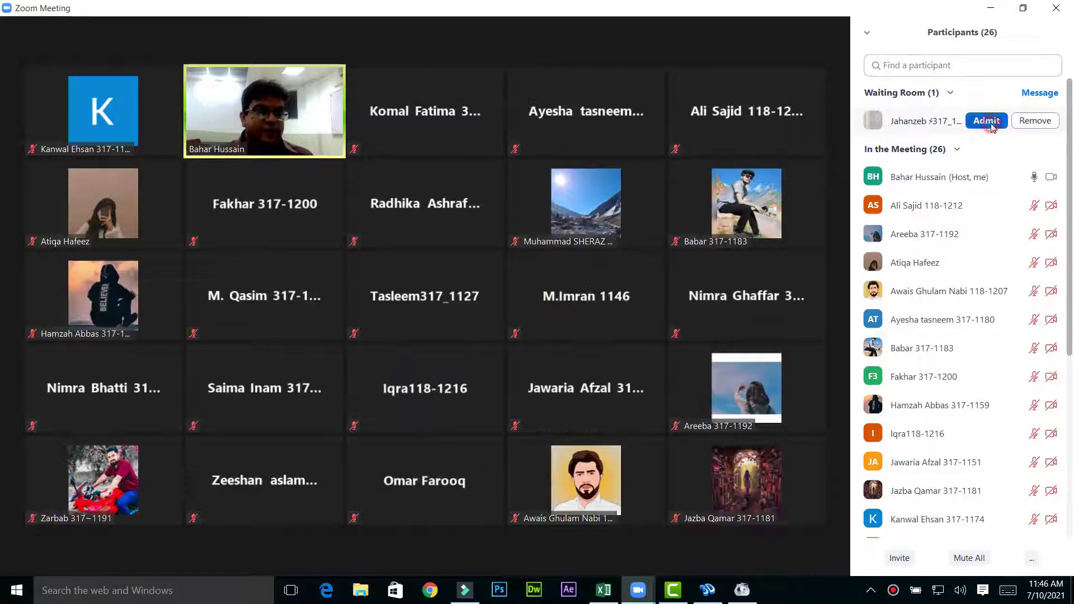
{"action": "left_click", "coordinate": [604, 591]}
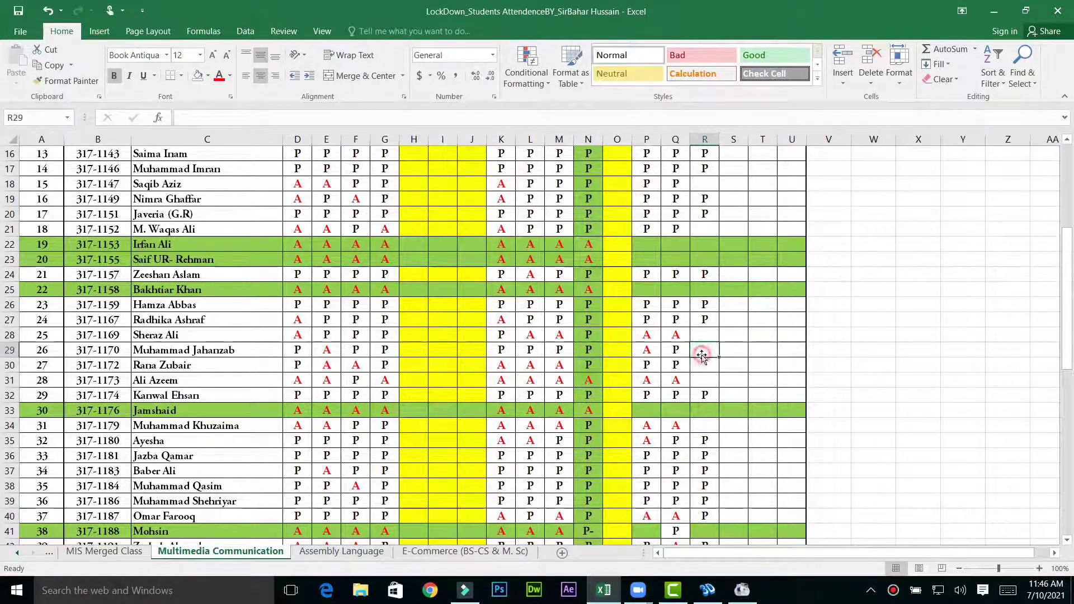
{"action": "type", "text": "P"}
{"action": "key", "text": "ctrl+Return"}
{"action": "left_click", "coordinate": [993, 11]}
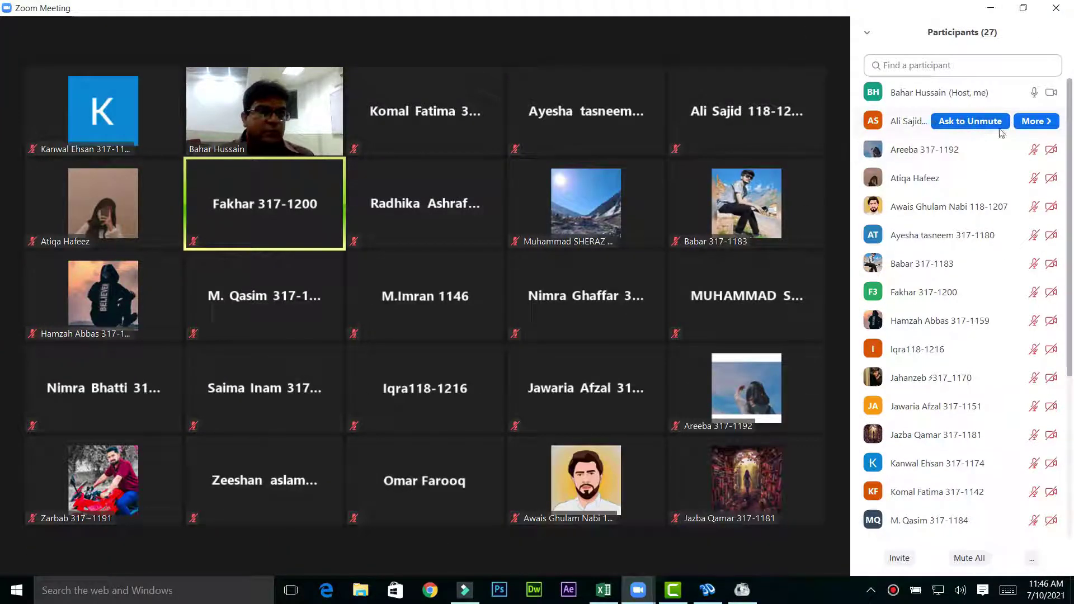
Page the gallery view to the second page of video tiles and back
{"action": "left_click_drag", "start_coordinate": [1069, 121], "coordinate": [1071, 338]}
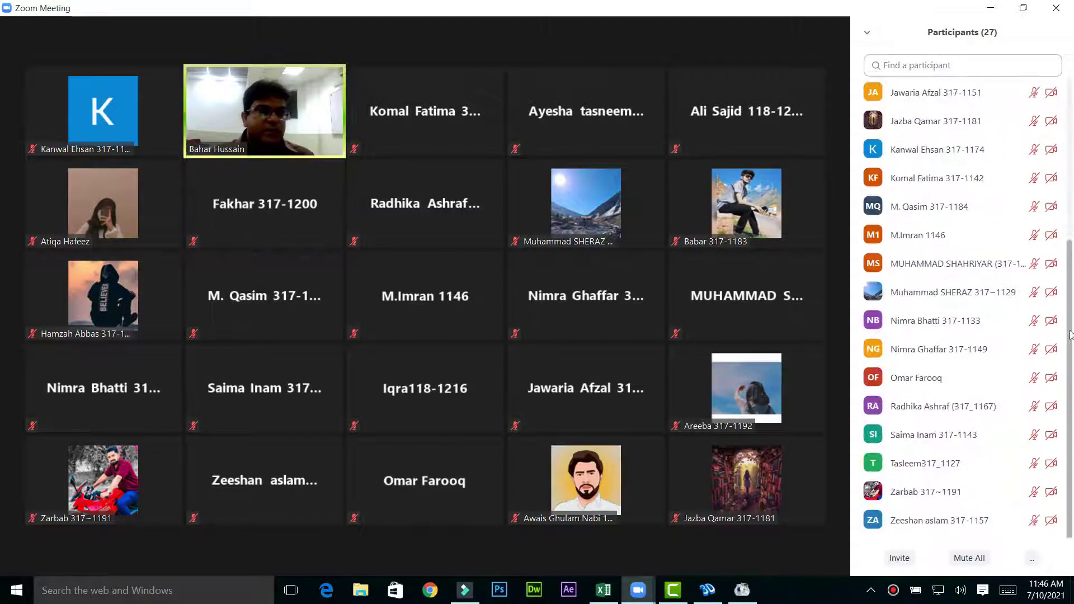
{"action": "scroll", "coordinate": [951, 223], "scroll_direction": "up", "scroll_amount": 5}
{"action": "mouse_move", "coordinate": [661, 199]}
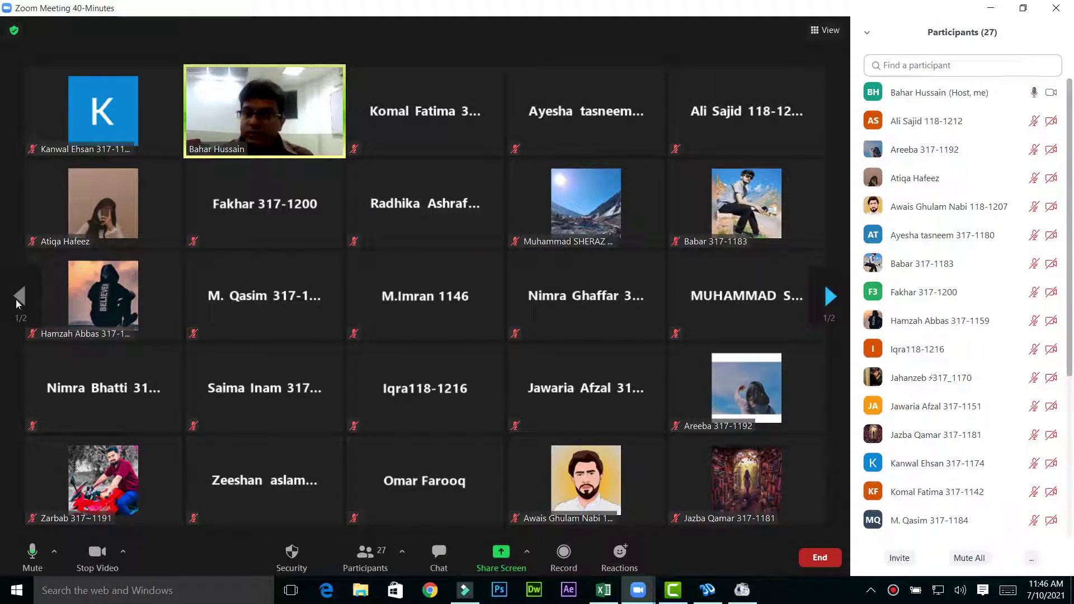
{"action": "left_click", "coordinate": [831, 304]}
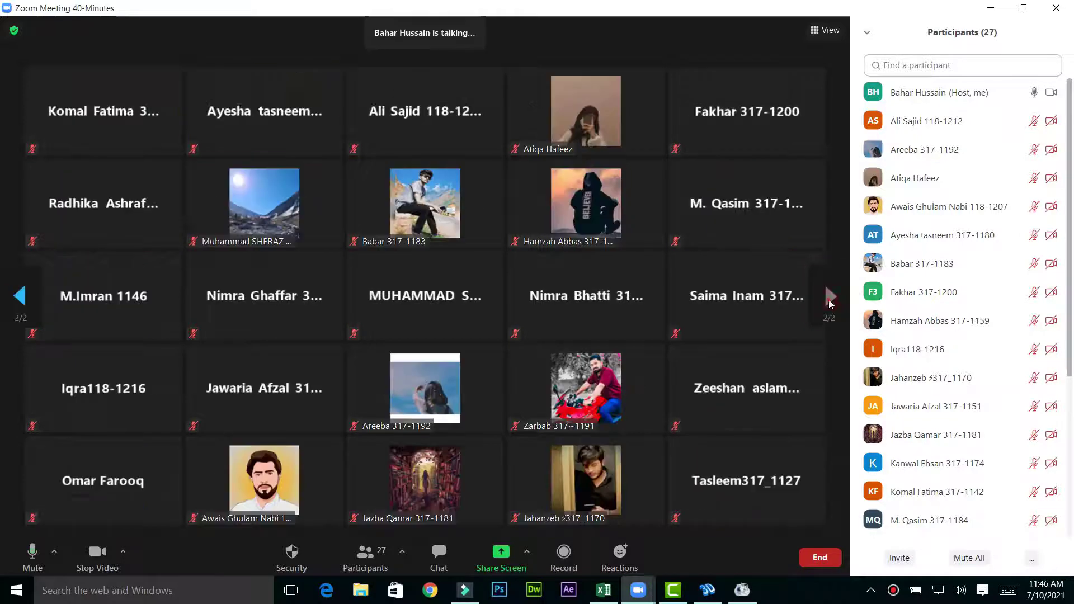
{"action": "left_click", "coordinate": [18, 296]}
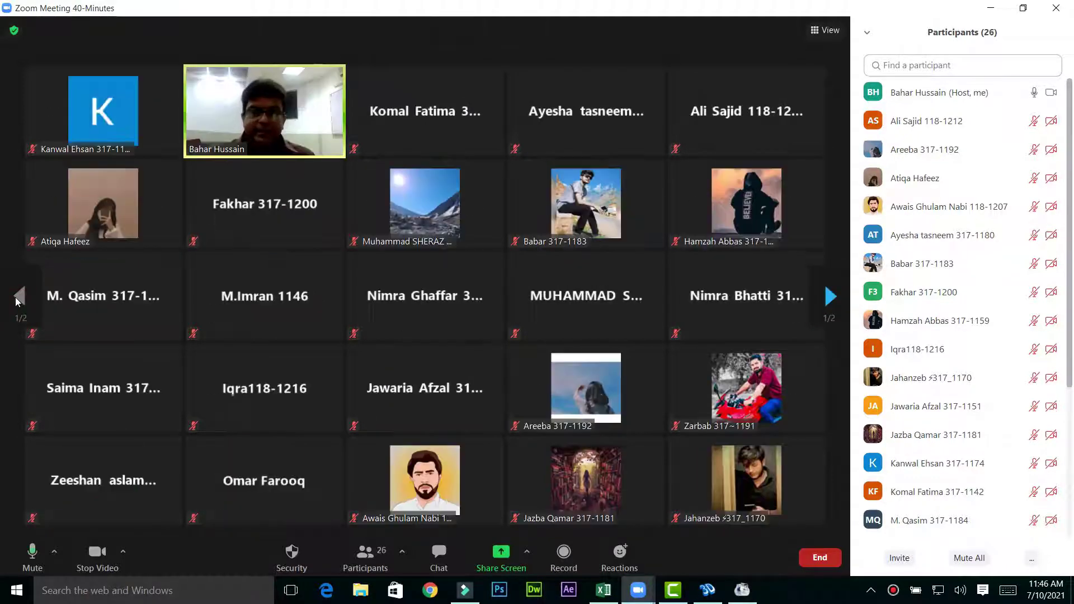
{"action": "mouse_move", "coordinate": [89, 318]}
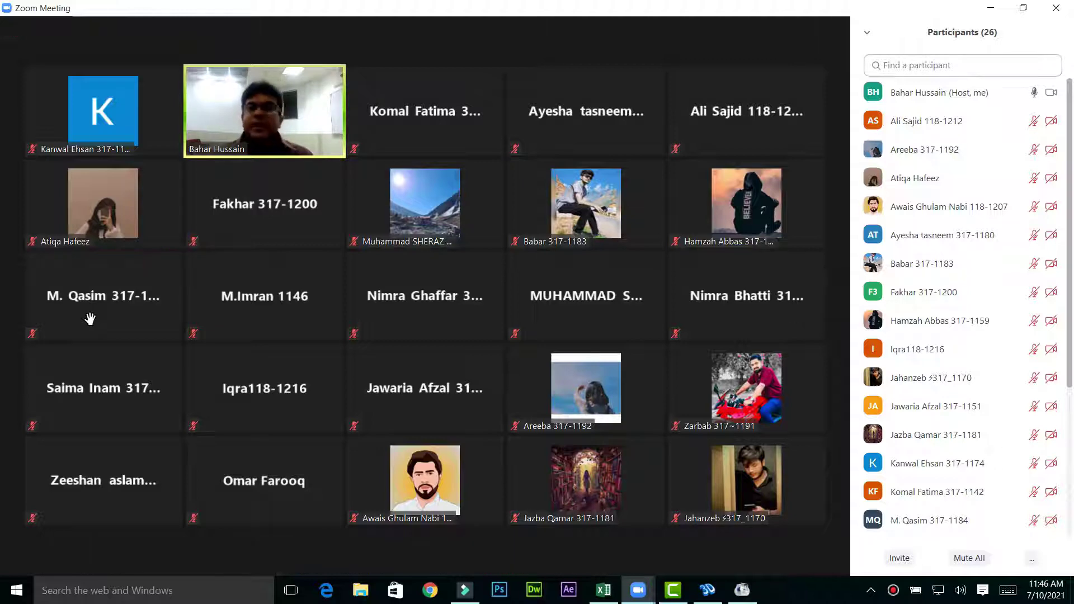
{"action": "mouse_move", "coordinate": [168, 402]}
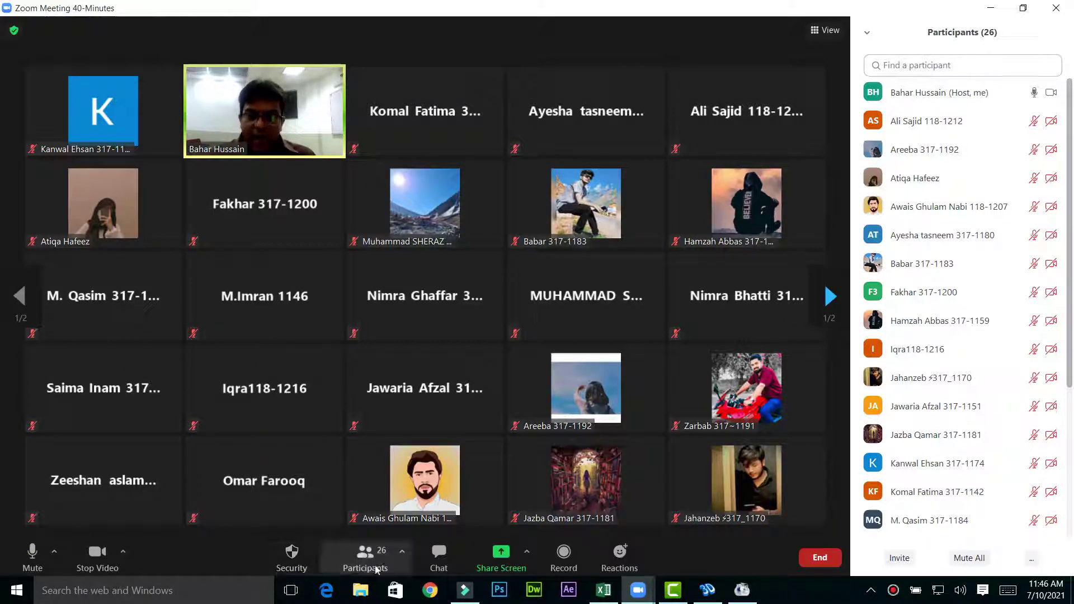
Share the Untitled - Xara3D6 window with the Zoom meeting
{"action": "left_click", "coordinate": [524, 546]}
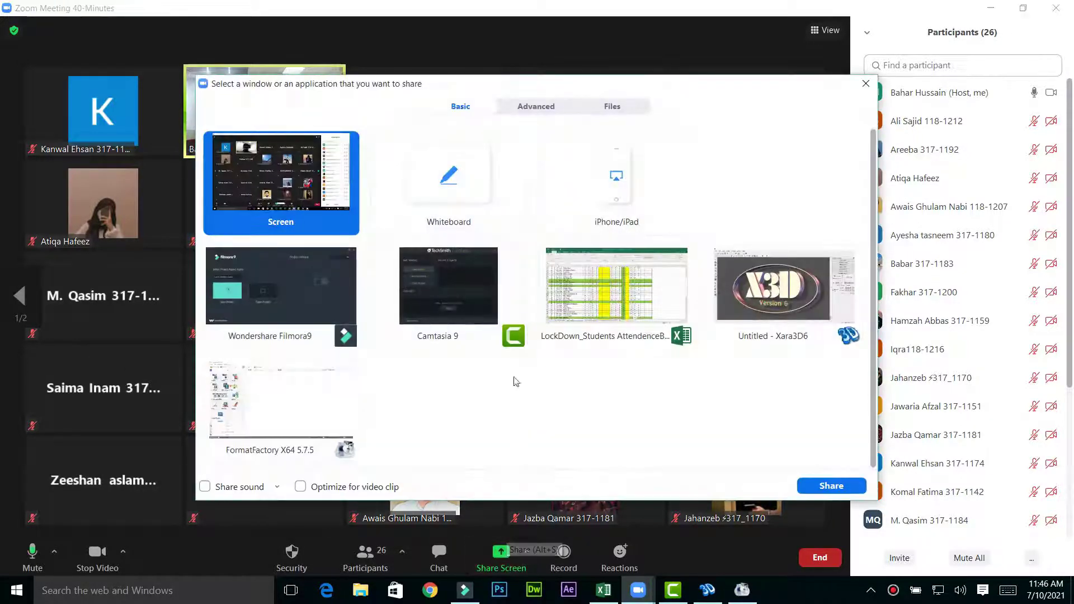
{"action": "left_click", "coordinate": [776, 273]}
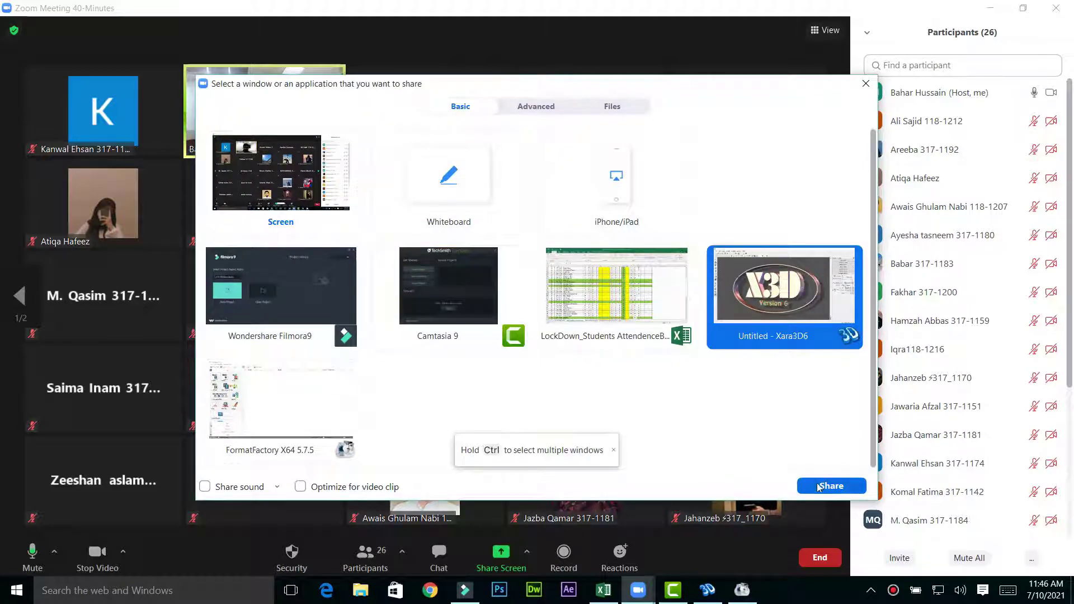
{"action": "left_click", "coordinate": [818, 488]}
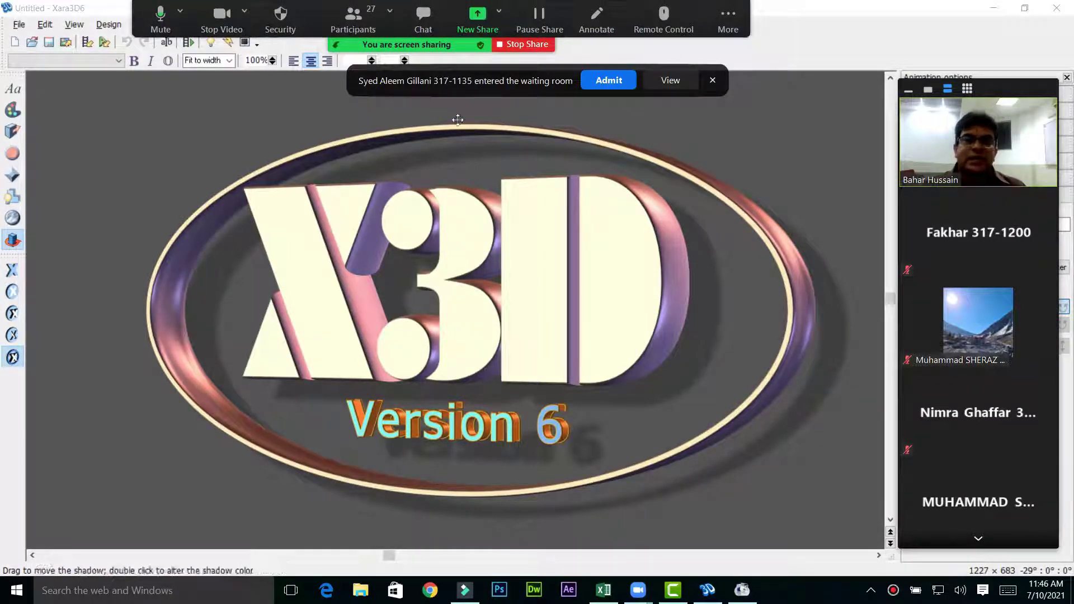
Admit a waiting student, move the video thumbnails aside, and open Xara3D6's Text options
{"action": "left_click", "coordinate": [601, 86]}
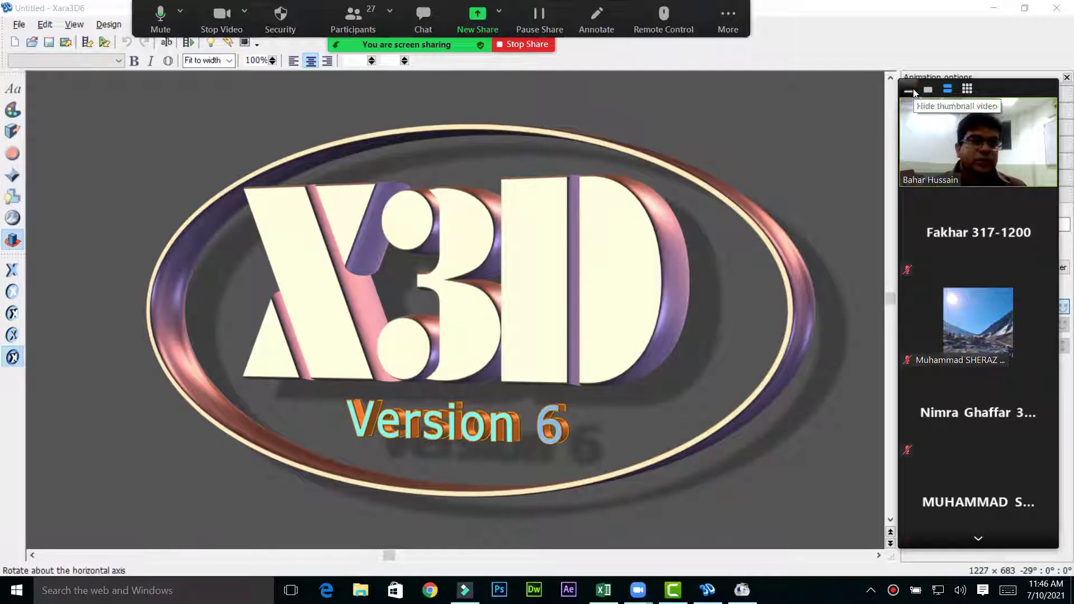
{"action": "left_click", "coordinate": [927, 87]}
{"action": "left_click_drag", "start_coordinate": [1001, 93], "coordinate": [1013, 22]}
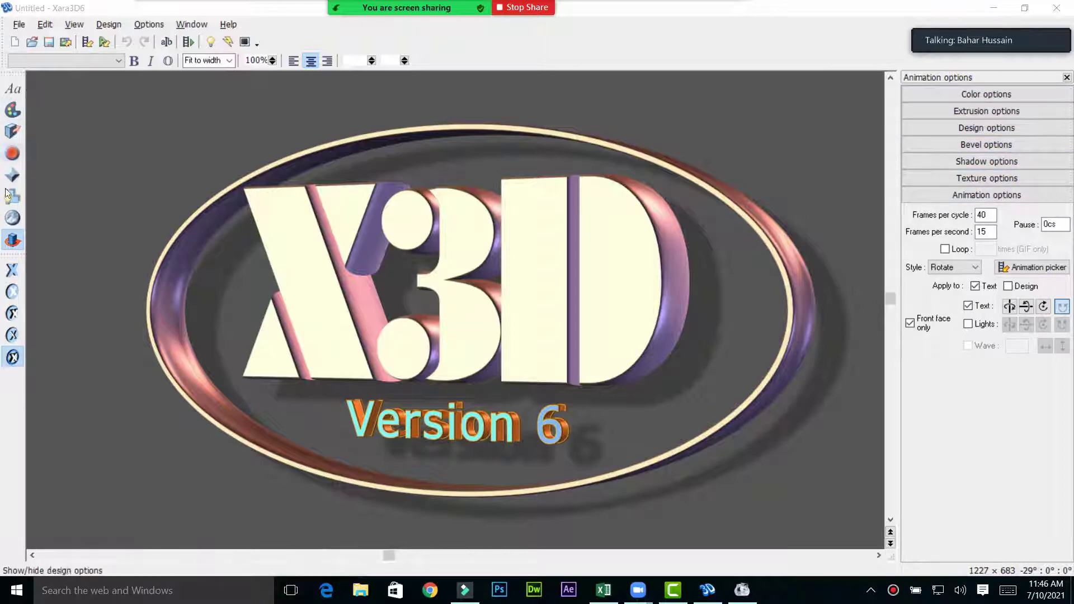
{"action": "left_click", "coordinate": [13, 88]}
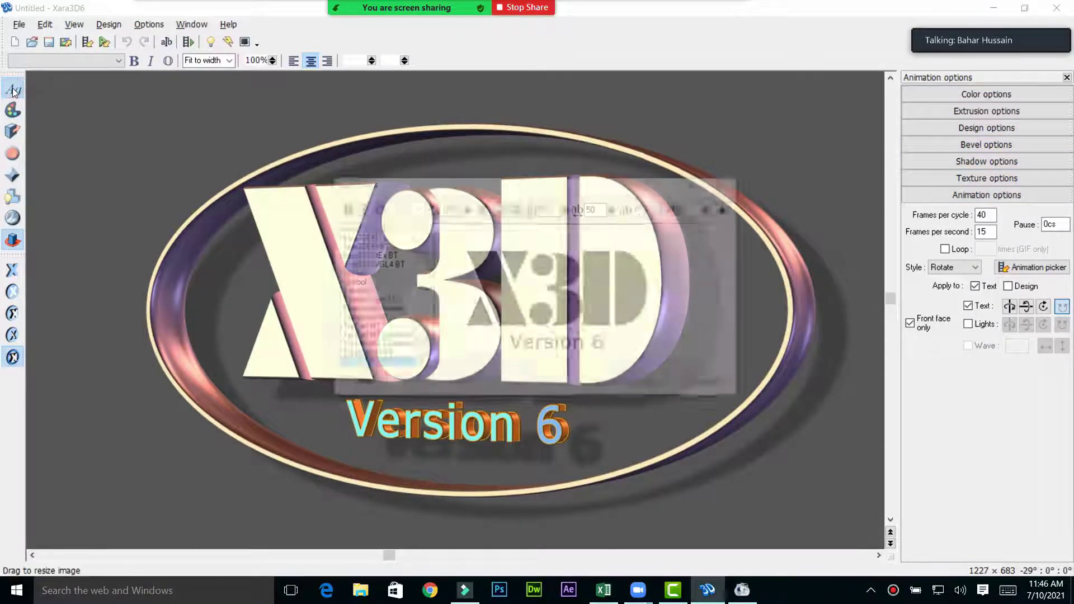
Replace the title text with 'Hajvery University' on two lines in the DFMincho-SU font
{"action": "key", "text": "BackSpace"}
{"action": "key", "text": "BackSpace"}
{"action": "key", "text": "BackSpace"}
{"action": "key", "text": "BackSpace"}
{"action": "key", "text": "BackSpace"}
{"action": "key", "text": "BackSpace"}
{"action": "key", "text": "BackSpace"}
{"action": "key", "text": "BackSpace"}
{"action": "key", "text": "BackSpace"}
{"action": "key", "text": "BackSpace"}
{"action": "key", "text": "BackSpace"}
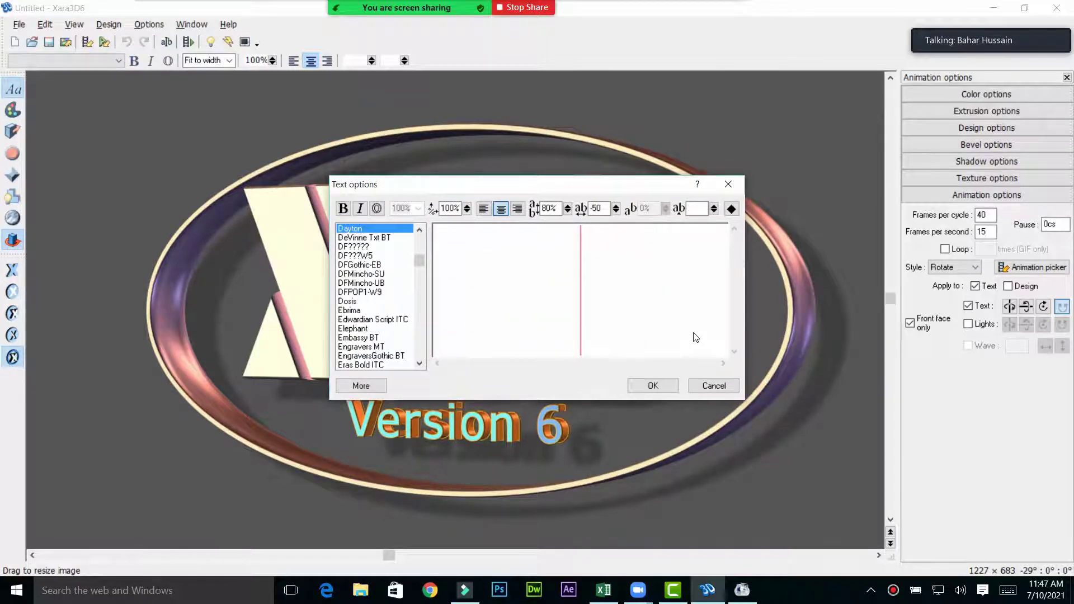
{"action": "type", "text": "Hajvery"}
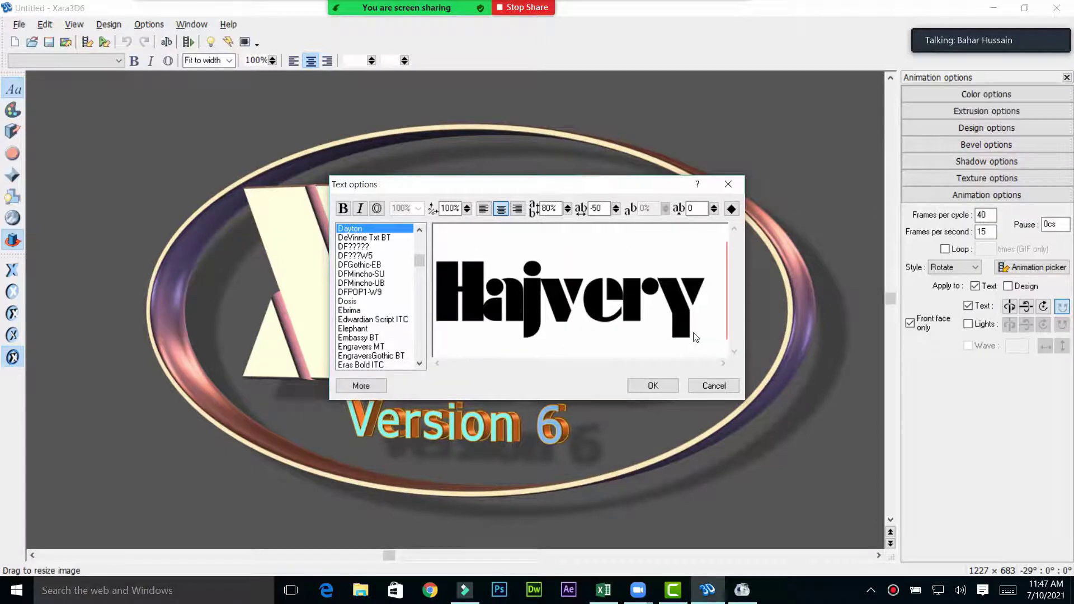
{"action": "type", "text": " Univer"}
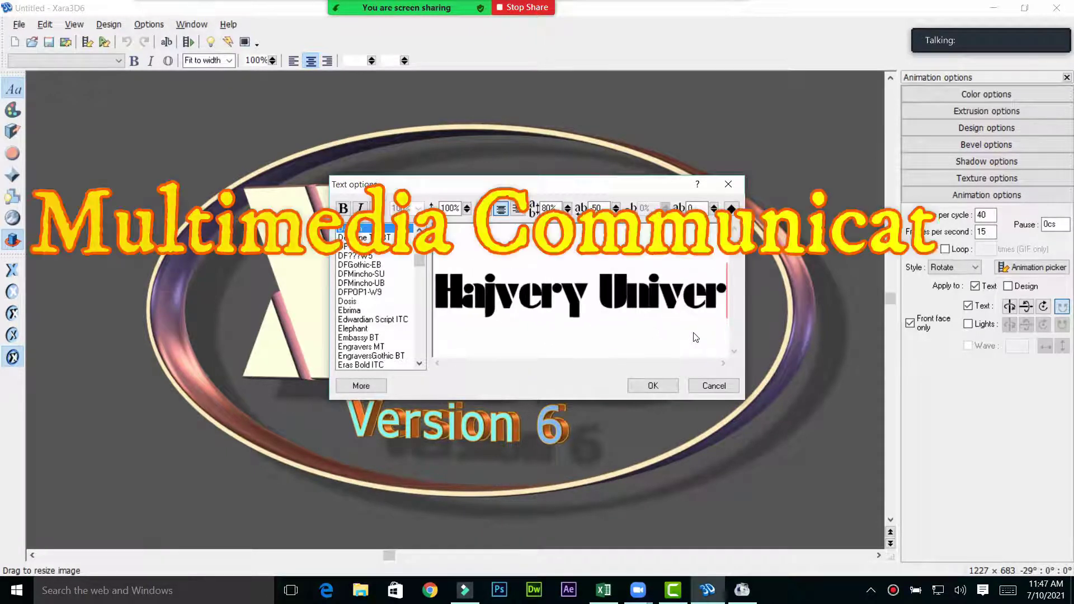
{"action": "type", "text": "sity"}
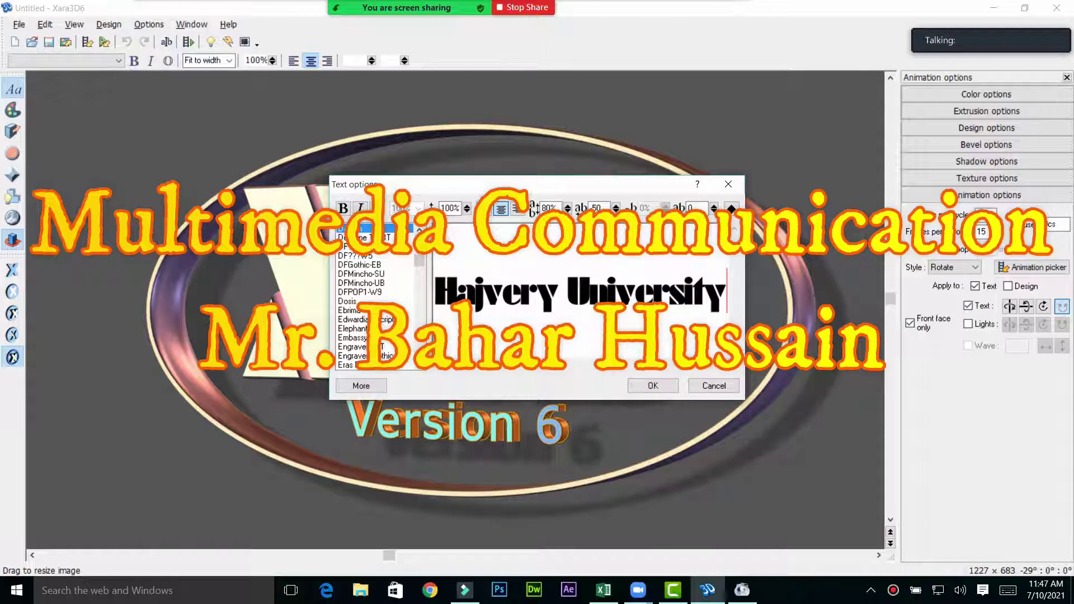
{"action": "key", "text": "Return"}
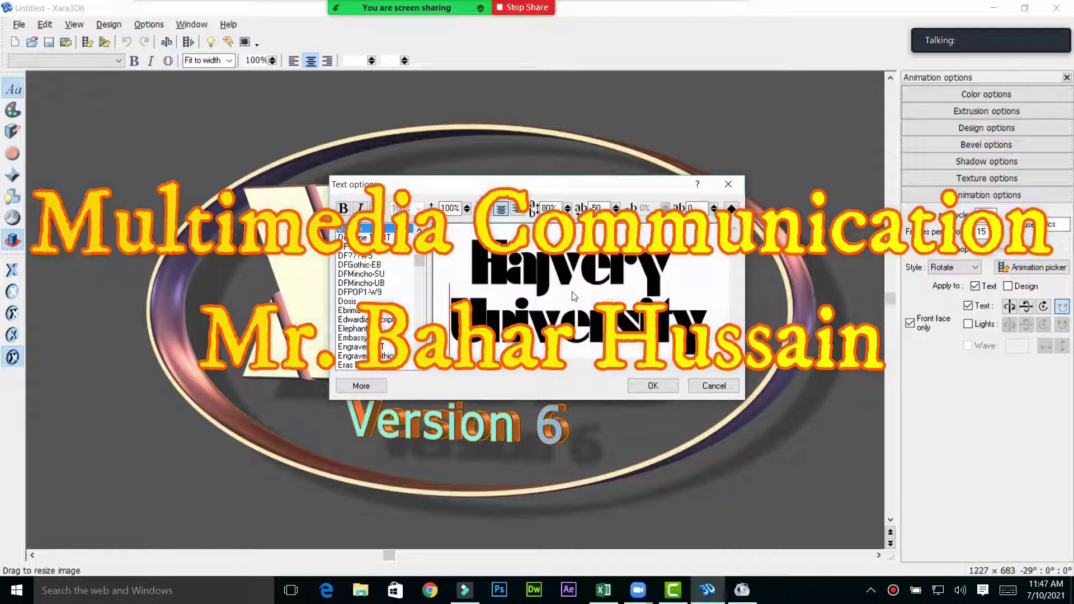
{"action": "left_click", "coordinate": [359, 237]}
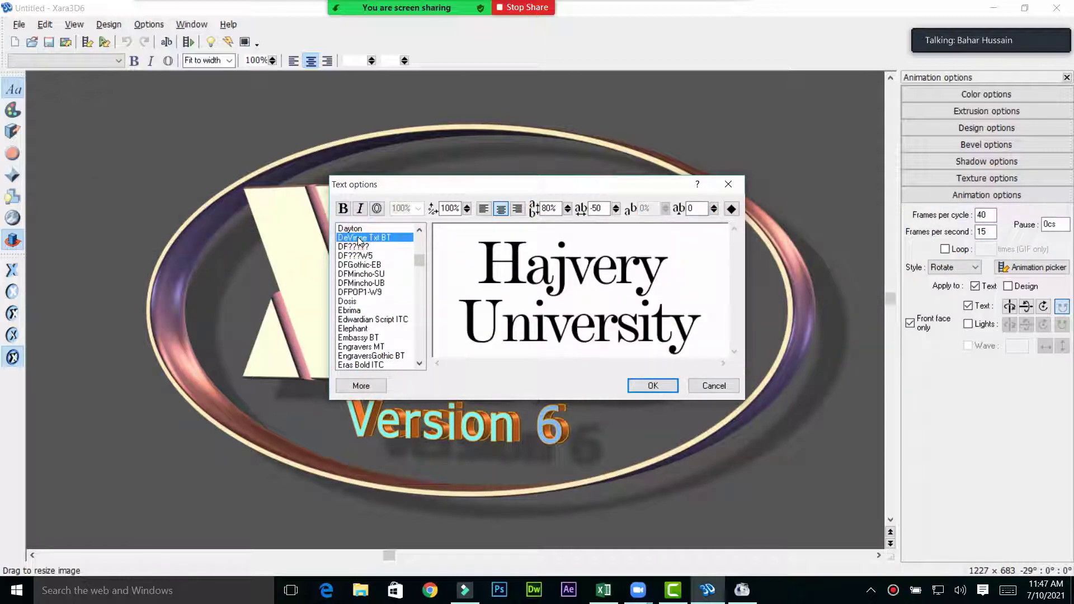
{"action": "key", "text": "Down"}
{"action": "key", "text": "Down"}
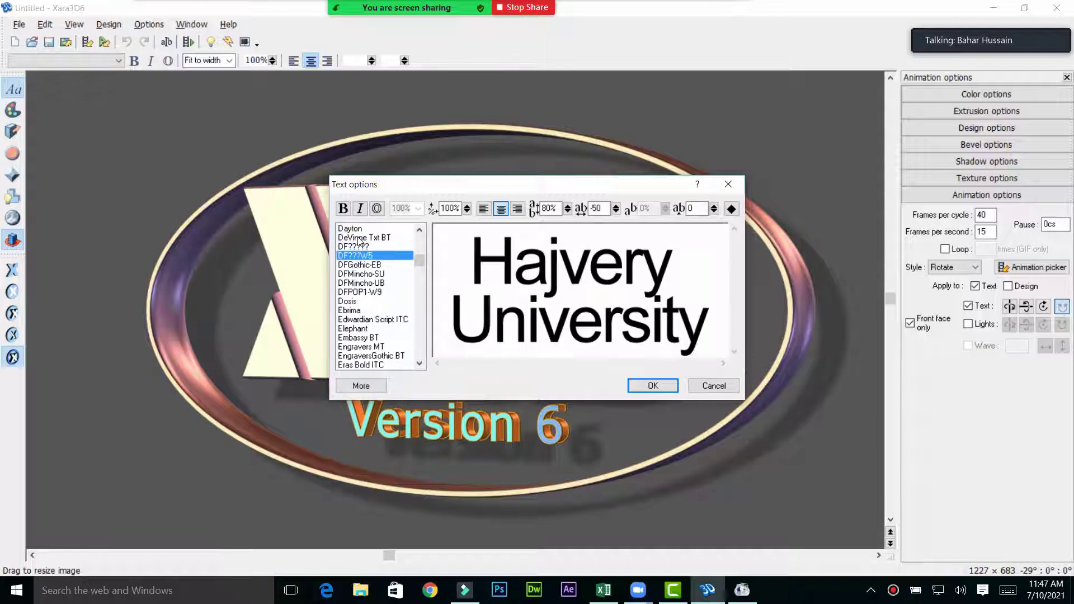
{"action": "key", "text": "Down"}
{"action": "key", "text": "Down"}
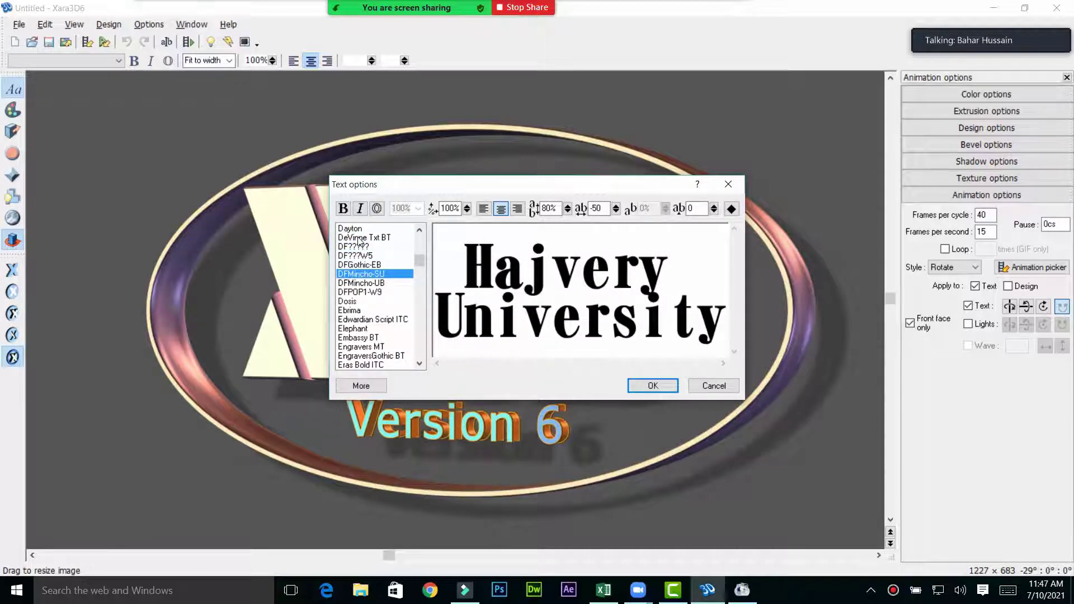
{"action": "left_click", "coordinate": [652, 385]}
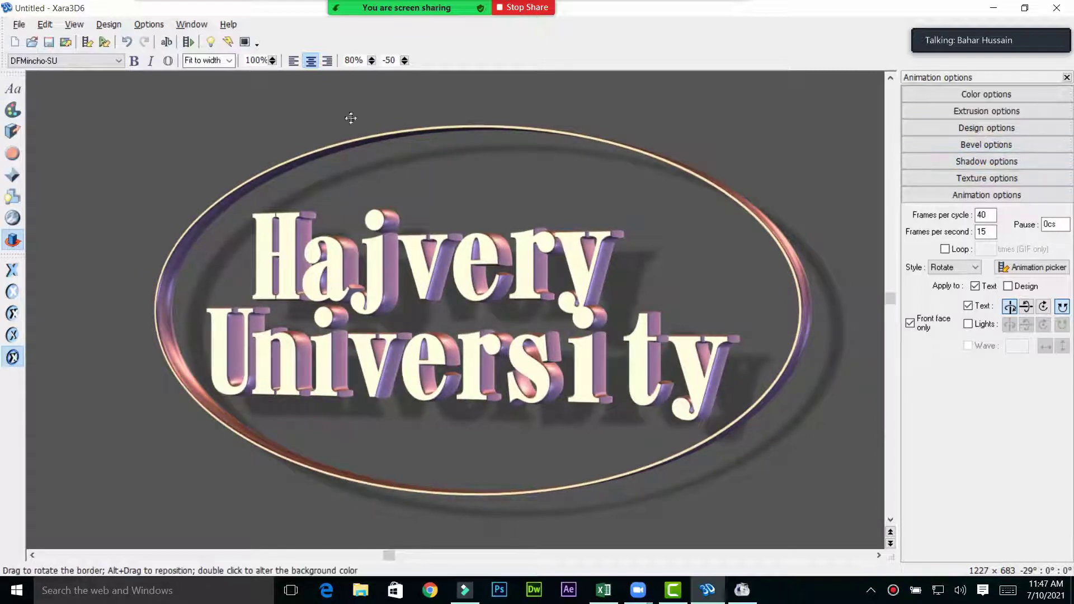
{"action": "left_click", "coordinate": [13, 111]}
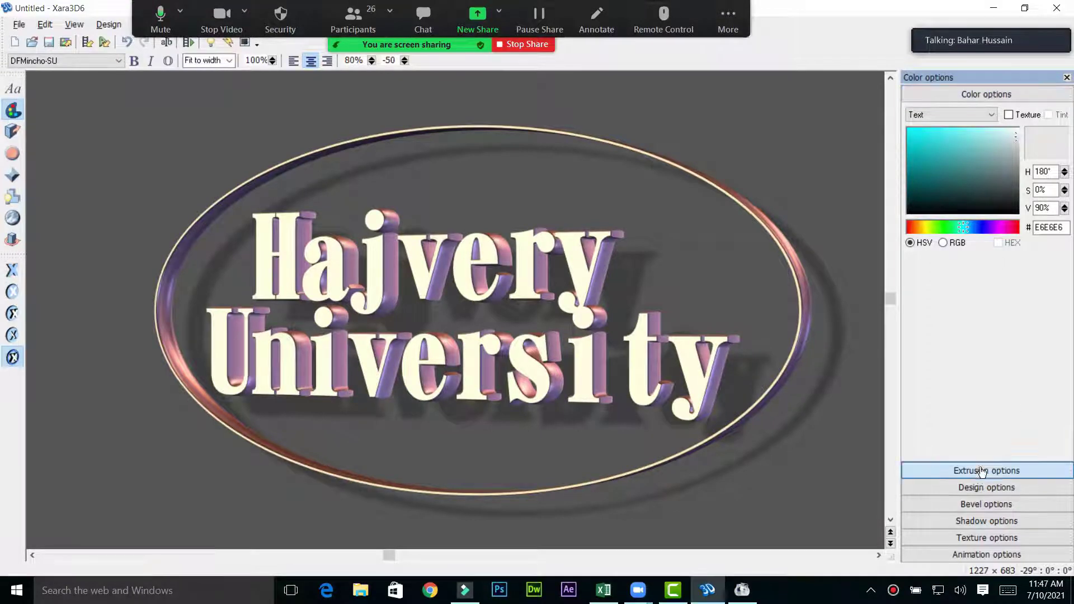
{"action": "left_click", "coordinate": [12, 132]}
{"action": "left_click", "coordinate": [11, 152]}
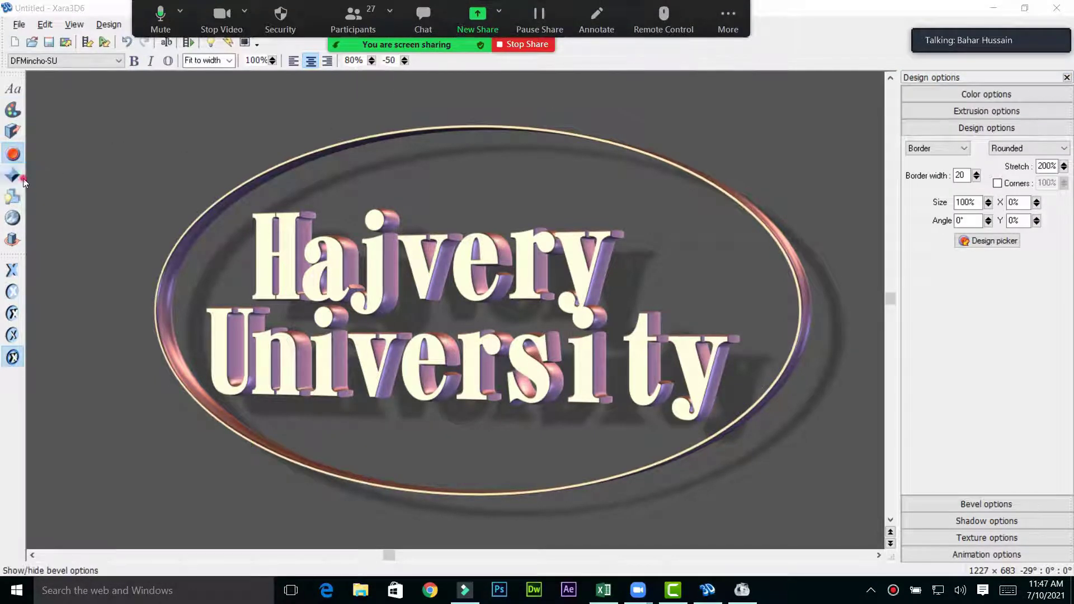
{"action": "left_click", "coordinate": [13, 175]}
{"action": "left_click", "coordinate": [11, 199]}
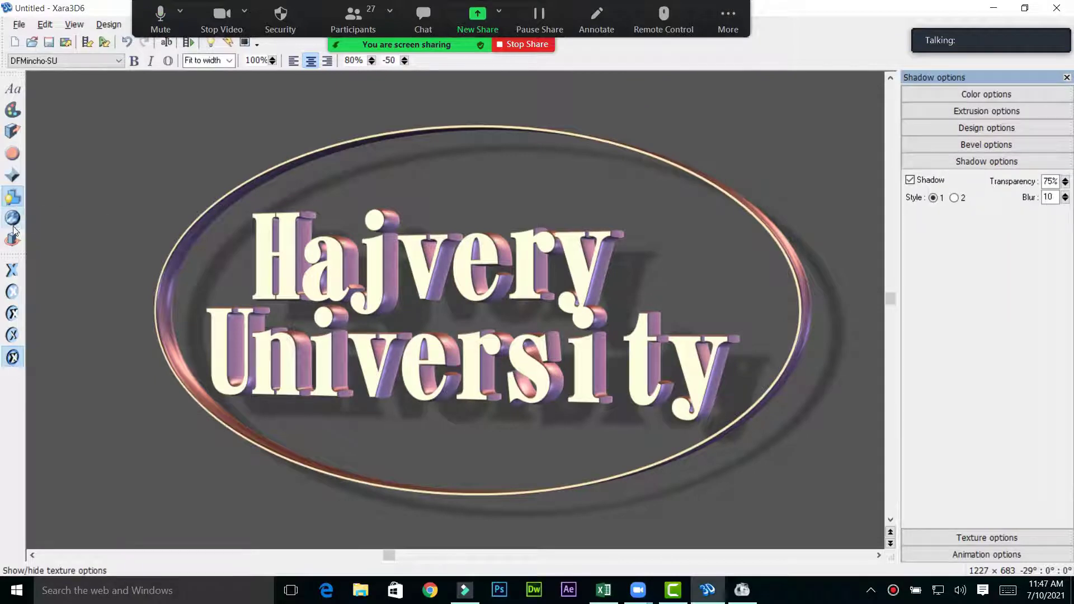
{"action": "left_click", "coordinate": [12, 218]}
{"action": "left_click", "coordinate": [13, 239]}
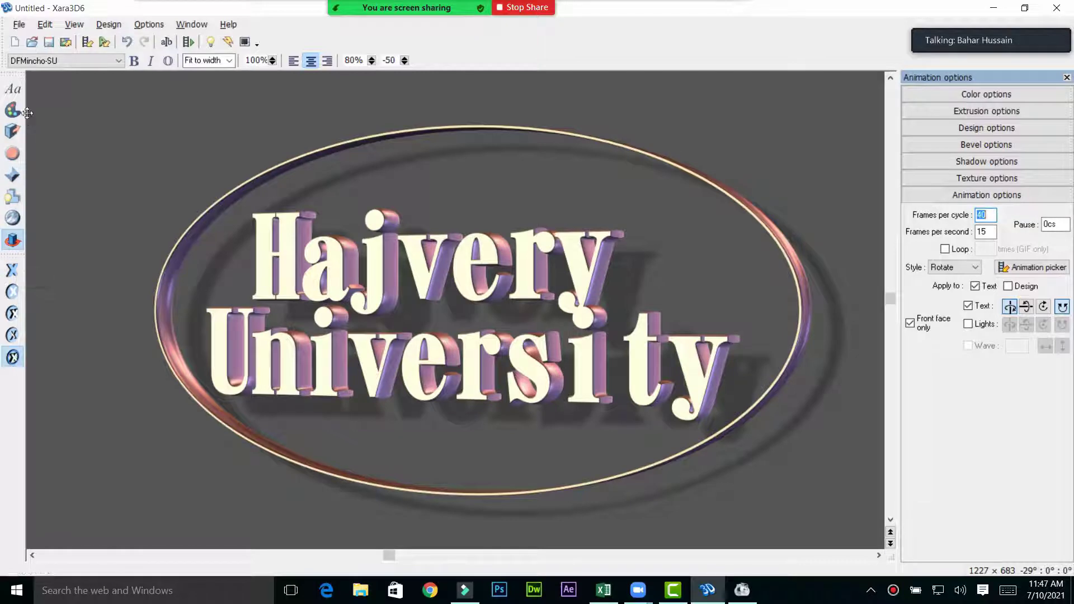
Shift the lettering hue to orange and give the text faces colour EB8C07
{"action": "left_click", "coordinate": [967, 94]}
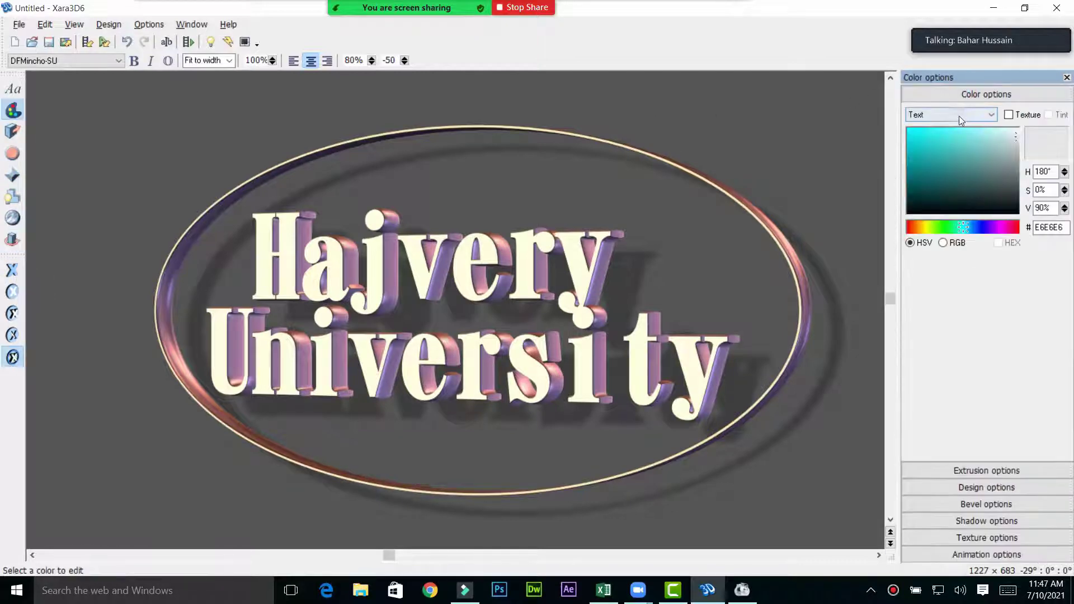
{"action": "left_click_drag", "start_coordinate": [939, 148], "coordinate": [923, 146]}
{"action": "mouse_move", "coordinate": [928, 228]}
{"action": "left_mouse_down"}
{"action": "mouse_move", "coordinate": [915, 228]}
{"action": "mouse_move", "coordinate": [929, 228]}
{"action": "left_mouse_up"}
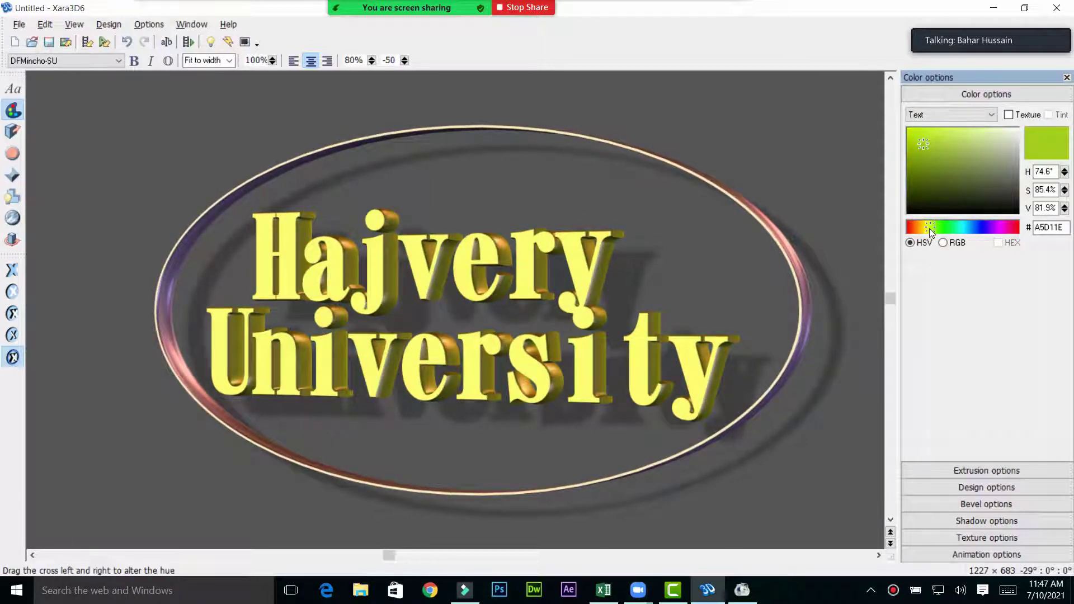
{"action": "left_click_drag", "start_coordinate": [928, 228], "coordinate": [917, 228]}
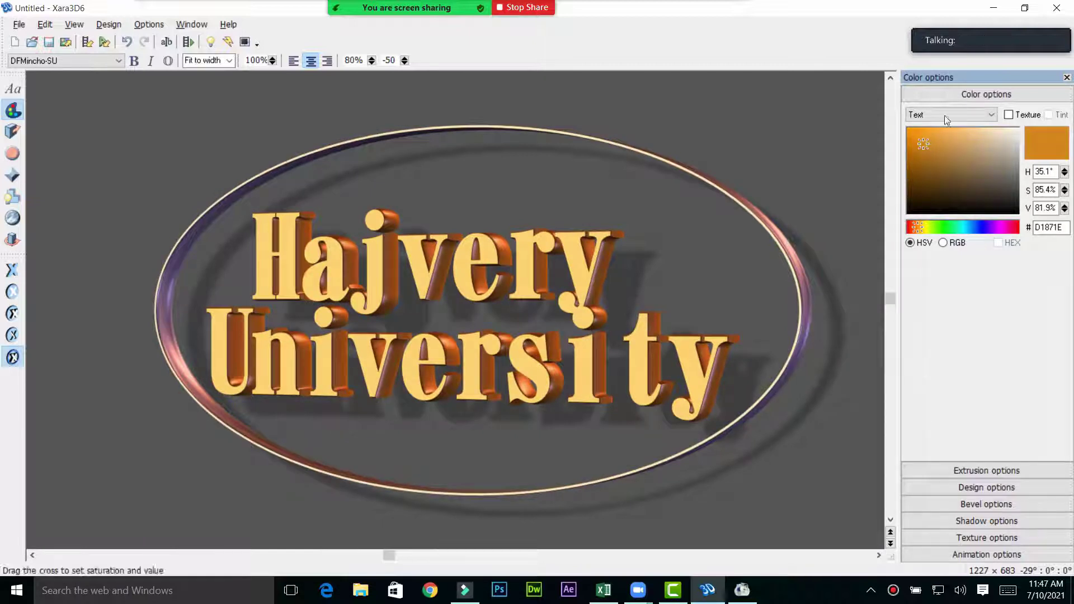
{"action": "left_click", "coordinate": [968, 115]}
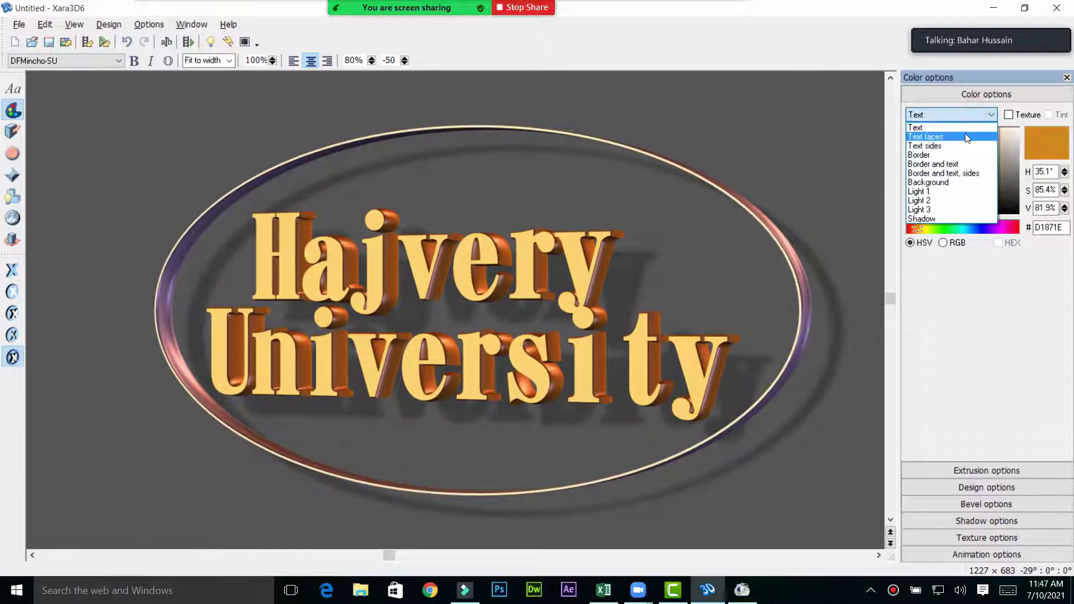
{"action": "left_click", "coordinate": [956, 137]}
{"action": "left_click", "coordinate": [922, 145]}
{"action": "left_click_drag", "start_coordinate": [910, 135], "coordinate": [911, 140]}
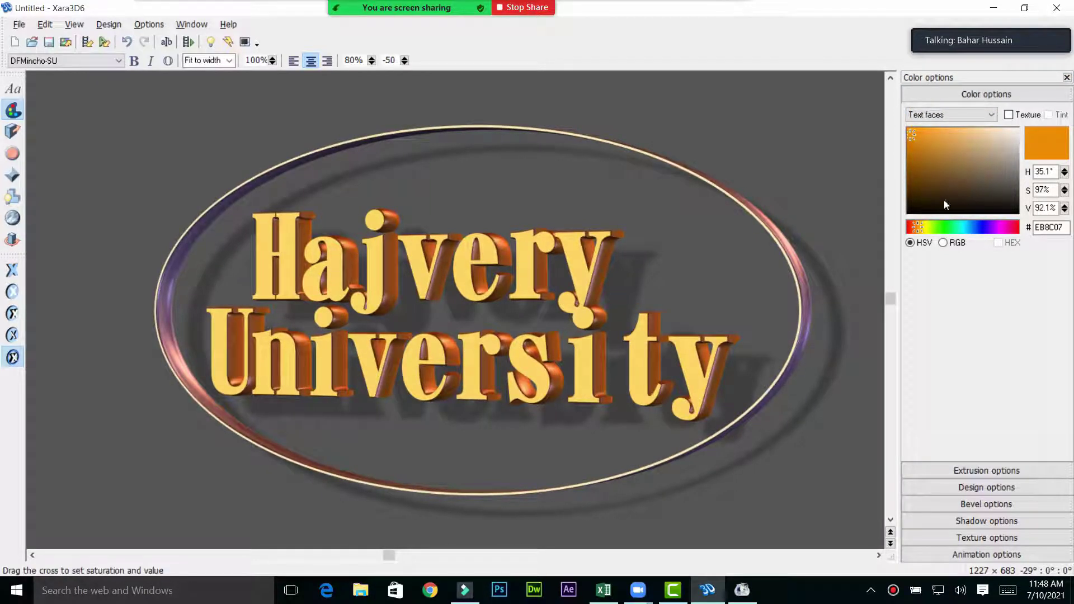
Colour the text sides a darker gold, C5872F
{"action": "left_click", "coordinate": [952, 115]}
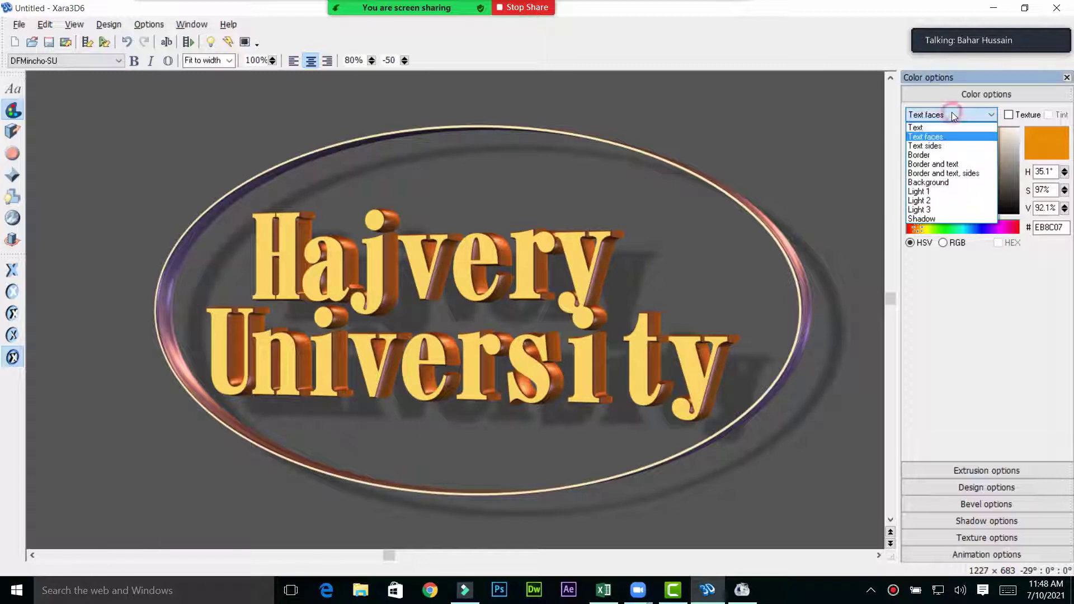
{"action": "left_click", "coordinate": [956, 146]}
{"action": "left_click", "coordinate": [932, 147]}
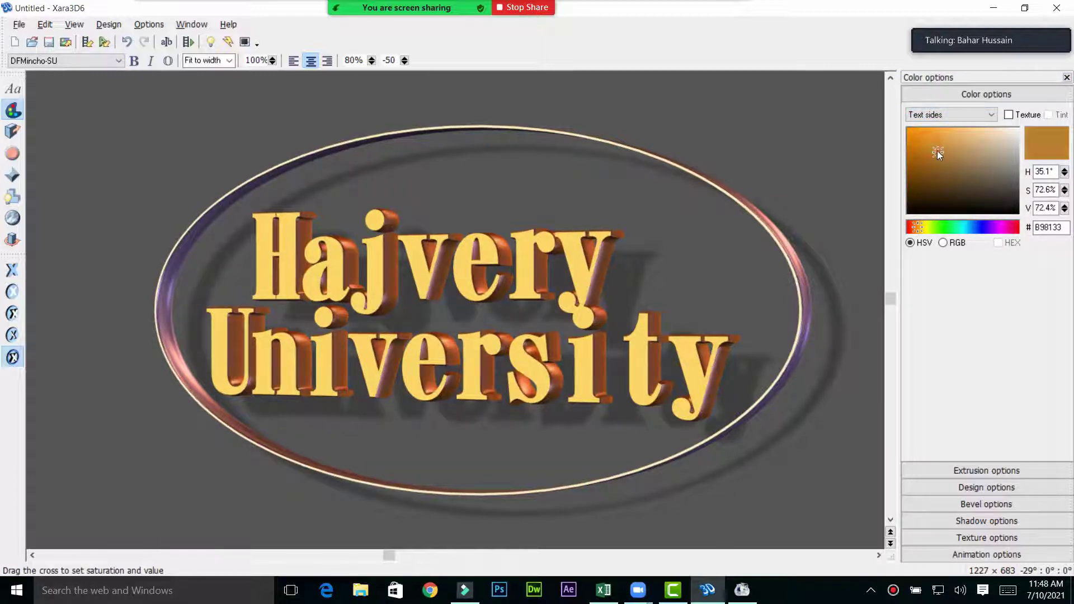
{"action": "left_click", "coordinate": [934, 148]}
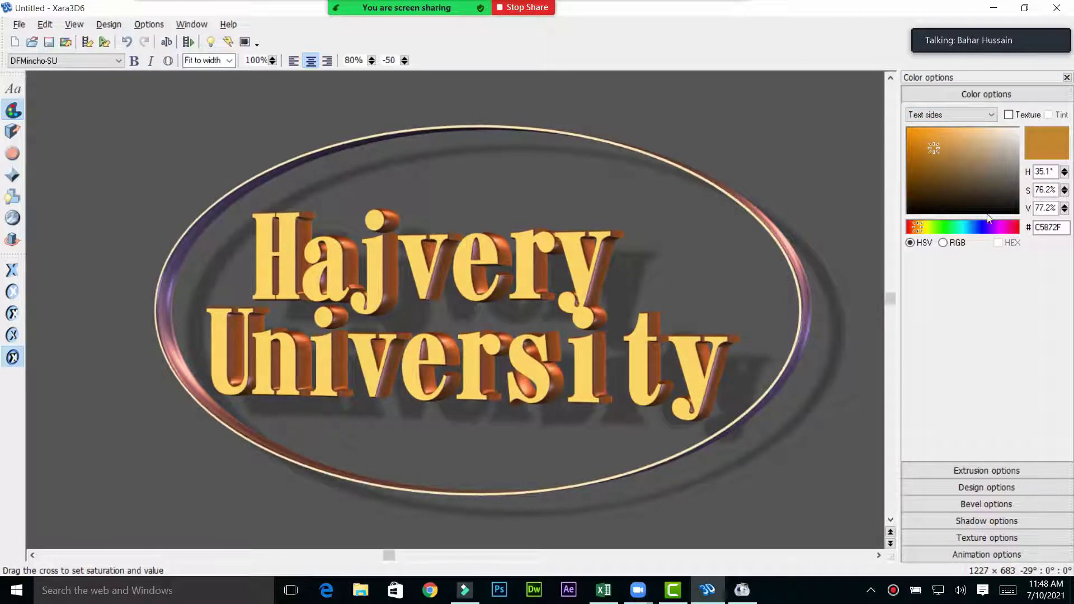
{"action": "left_click", "coordinate": [987, 117]}
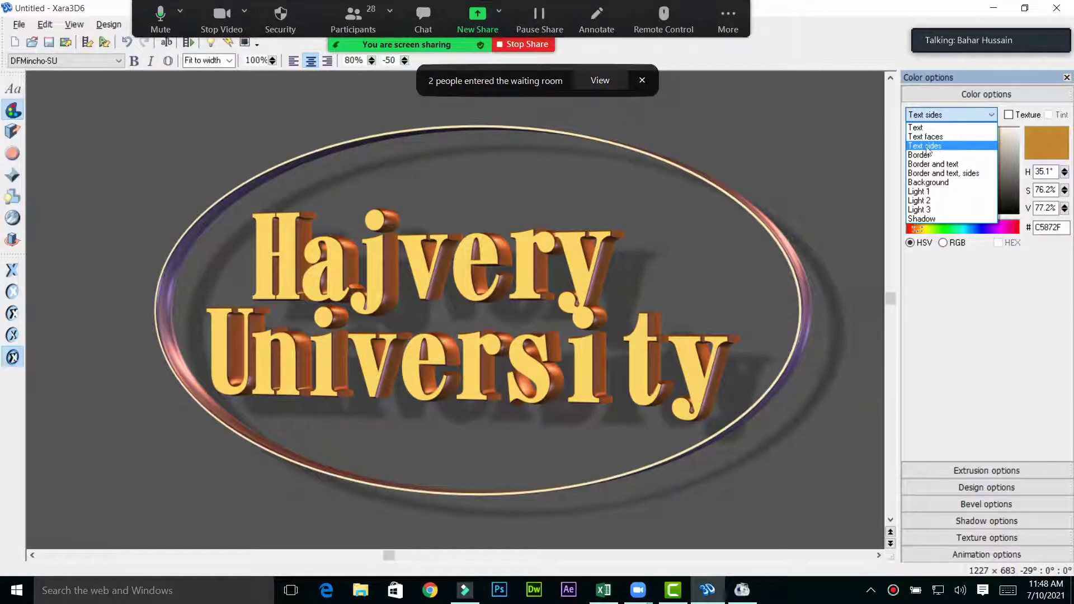
Admit the waiting-room participants into the Zoom meeting
{"action": "left_click", "coordinate": [619, 82]}
{"action": "left_click", "coordinate": [627, 227]}
{"action": "left_click", "coordinate": [588, 173]}
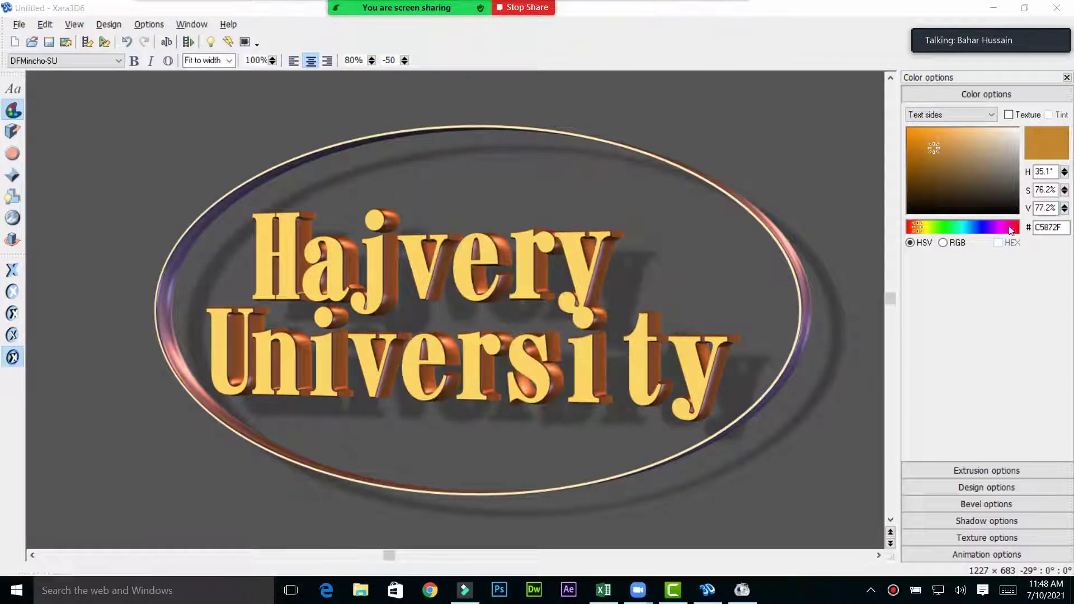
Set the Hajvery University lettering's extrusion depth to 14 and bring up the Design options
{"action": "left_click", "coordinate": [996, 472]}
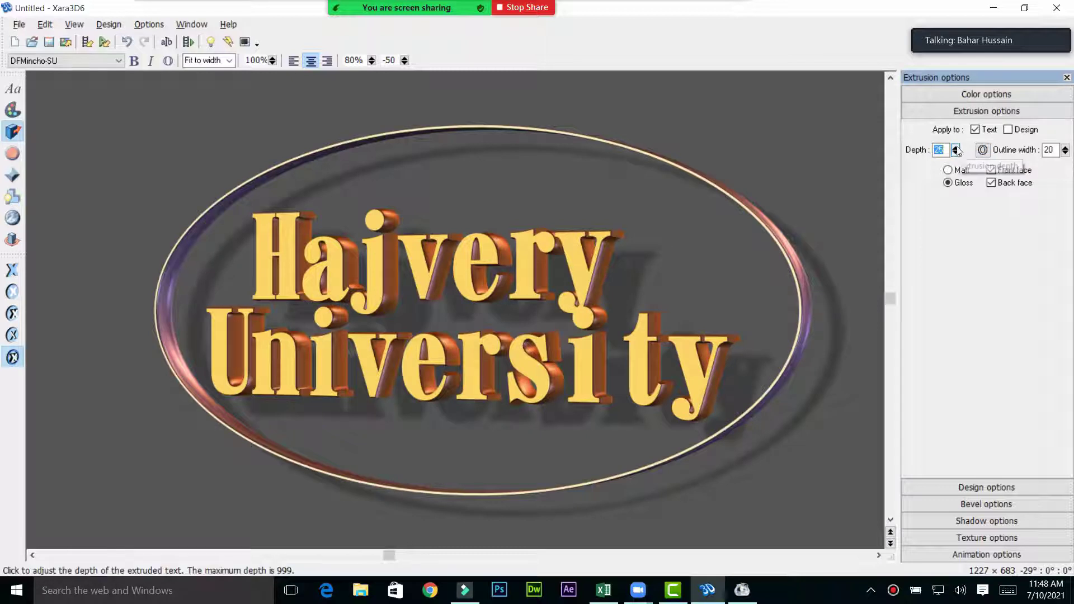
{"action": "left_click_drag", "start_coordinate": [956, 151], "coordinate": [957, 163]}
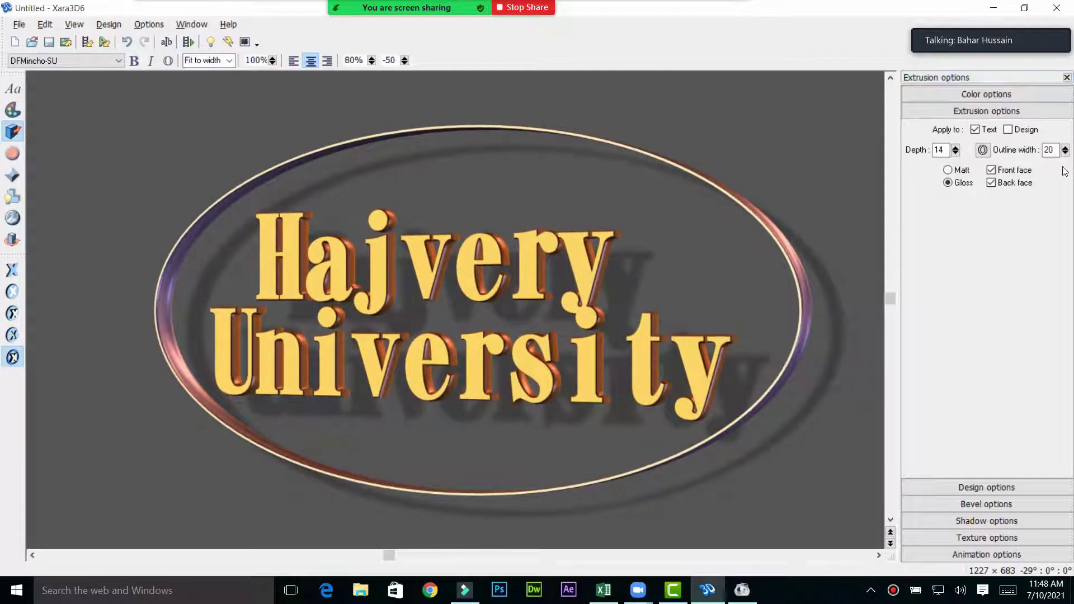
{"action": "left_click", "coordinate": [981, 488]}
{"action": "left_click", "coordinate": [955, 158]}
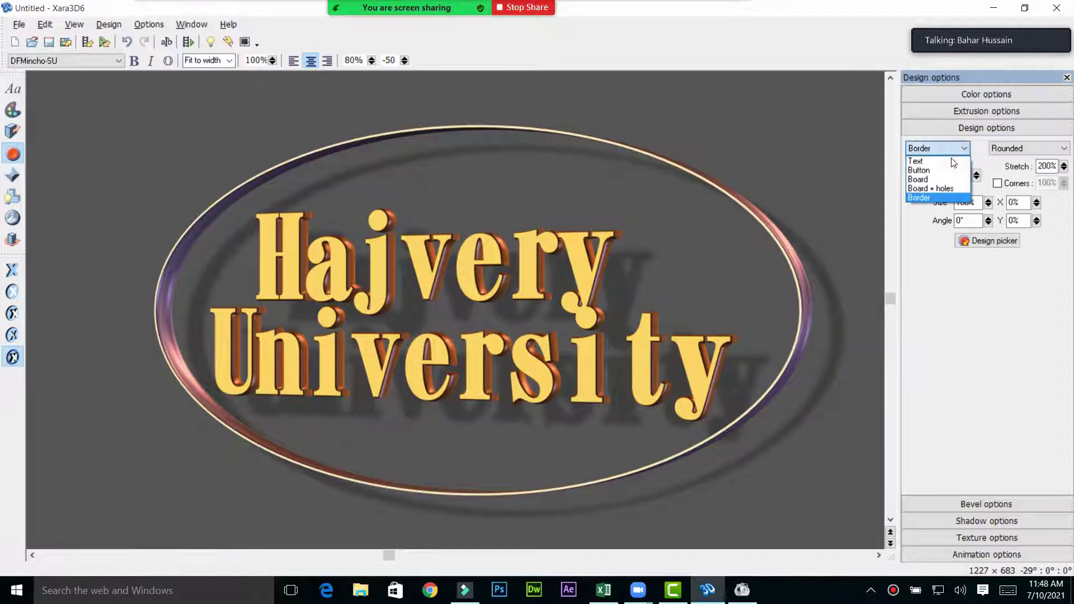
Remove the oval border so only the text remains, and center both title lines
{"action": "left_click", "coordinate": [942, 159]}
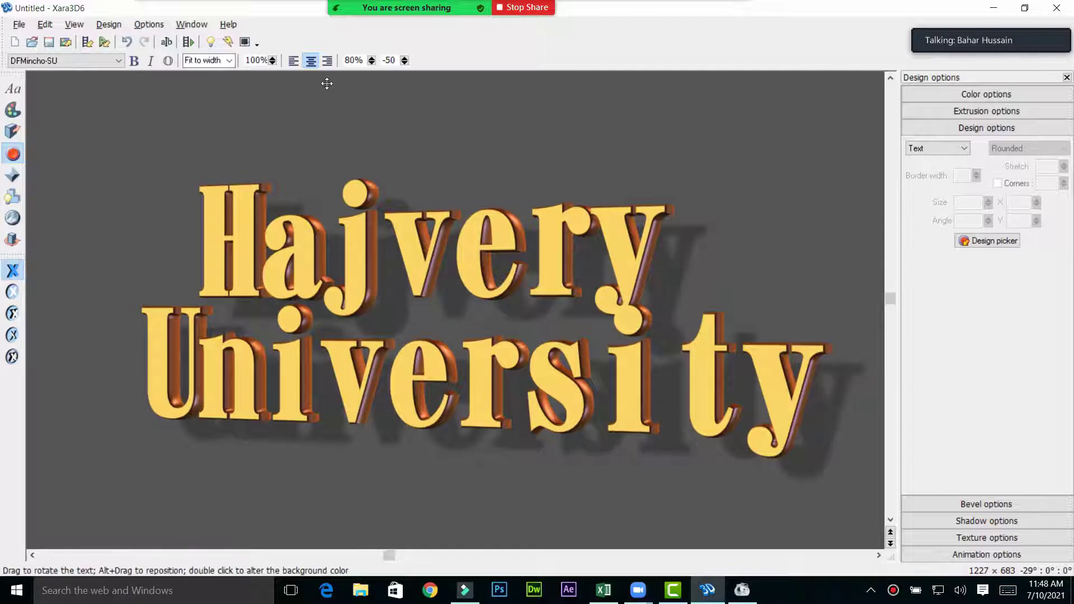
{"action": "left_click", "coordinate": [294, 61]}
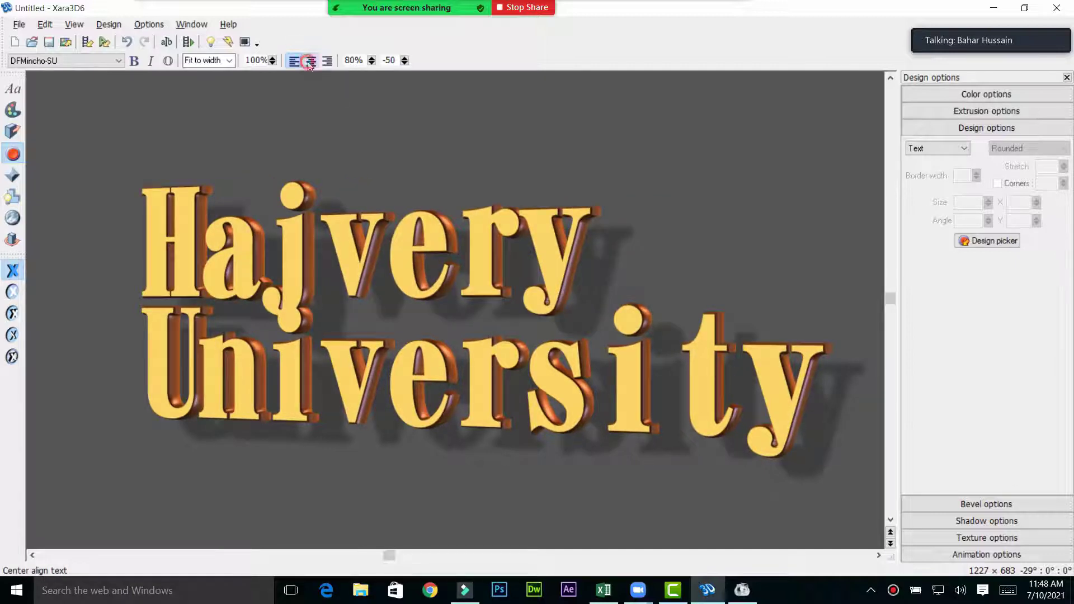
{"action": "left_click", "coordinate": [308, 62]}
{"action": "left_click", "coordinate": [328, 60]}
{"action": "left_click", "coordinate": [311, 62]}
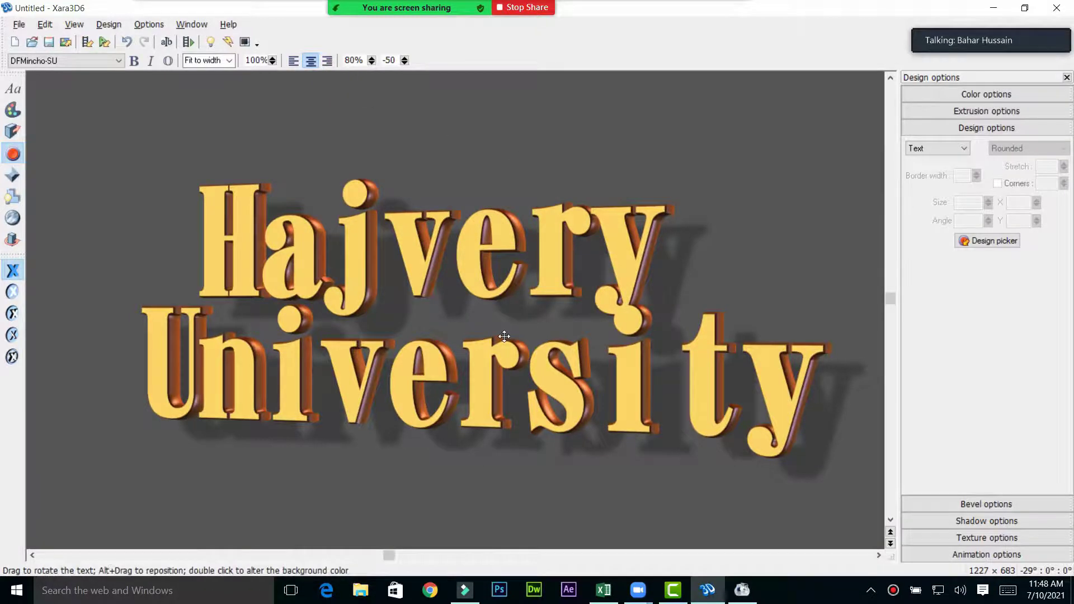
Keep the design type as Text and bring up the bevel settings
{"action": "left_click", "coordinate": [957, 149]}
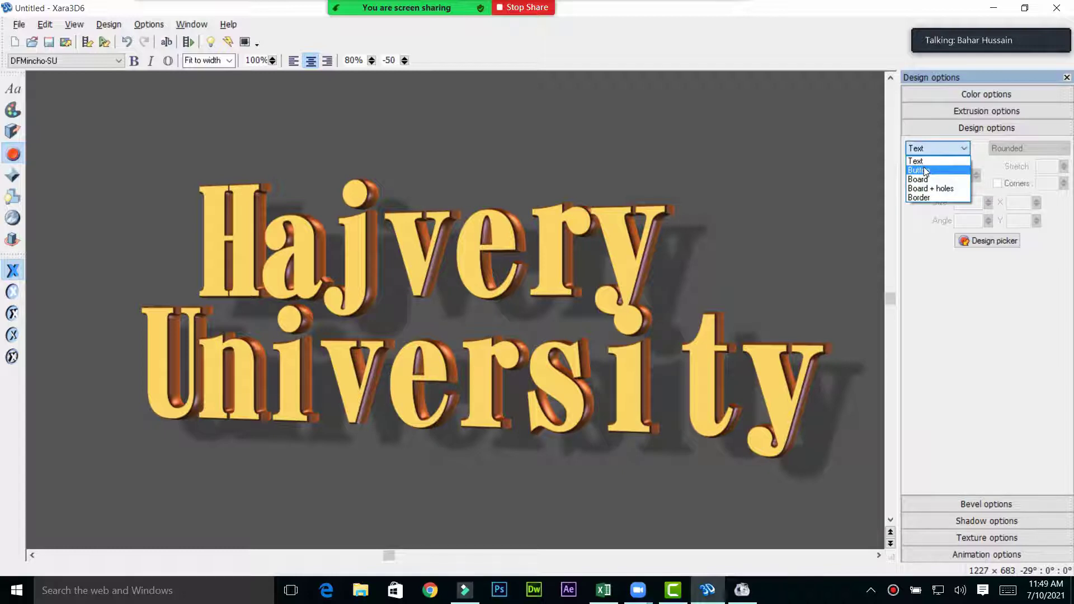
{"action": "left_click", "coordinate": [985, 263]}
{"action": "left_click", "coordinate": [986, 504]}
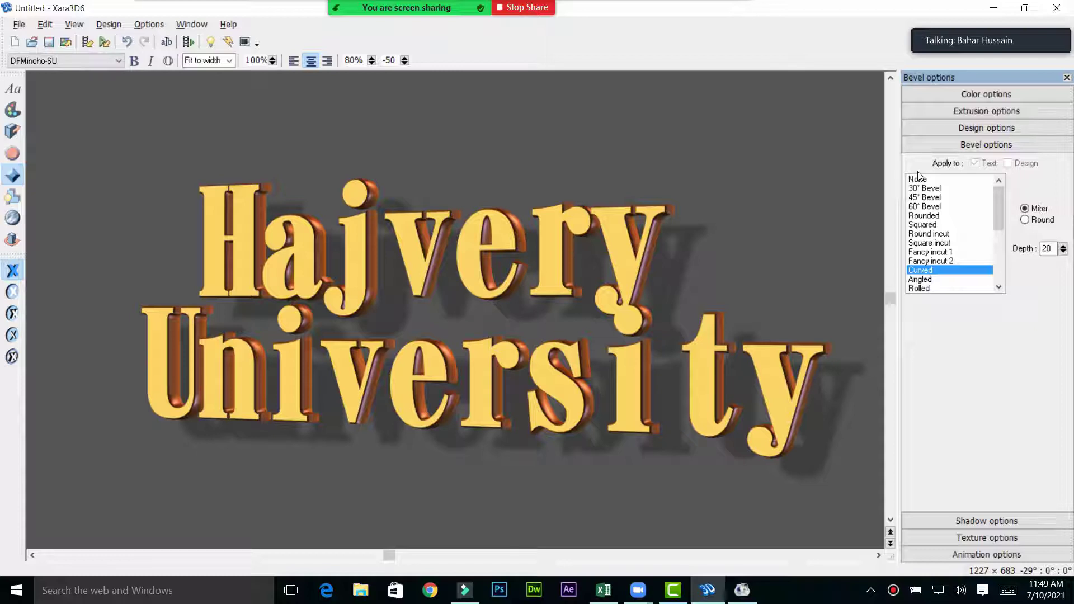
Preview the 30°, 45°, 60°, incut, Angled and Rolled bevels on the text
{"action": "left_click", "coordinate": [915, 189]}
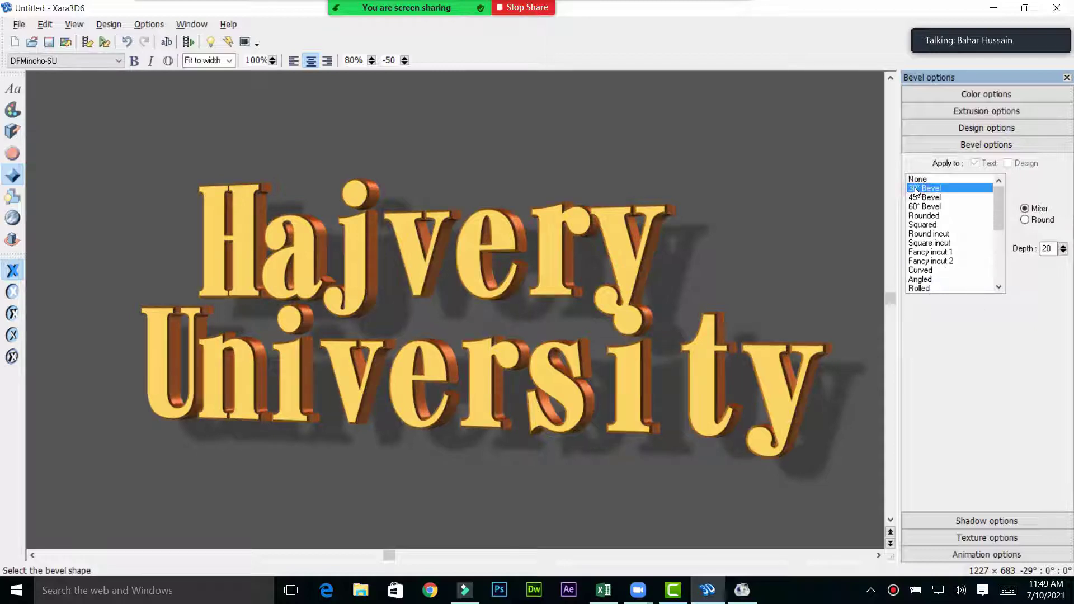
{"action": "left_click", "coordinate": [940, 198]}
{"action": "left_click", "coordinate": [932, 207]}
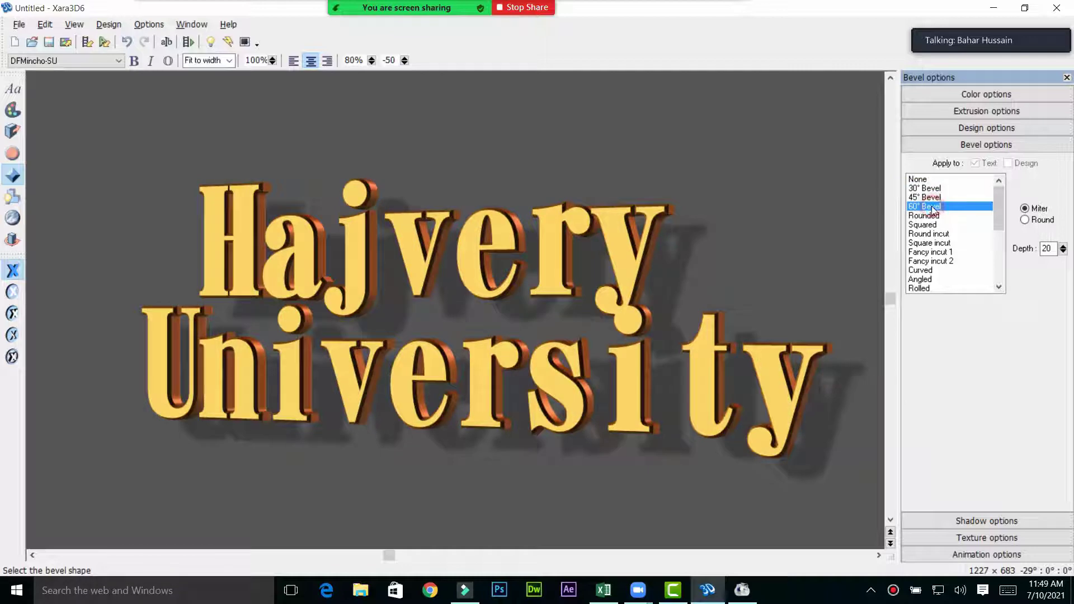
{"action": "left_click", "coordinate": [930, 234]}
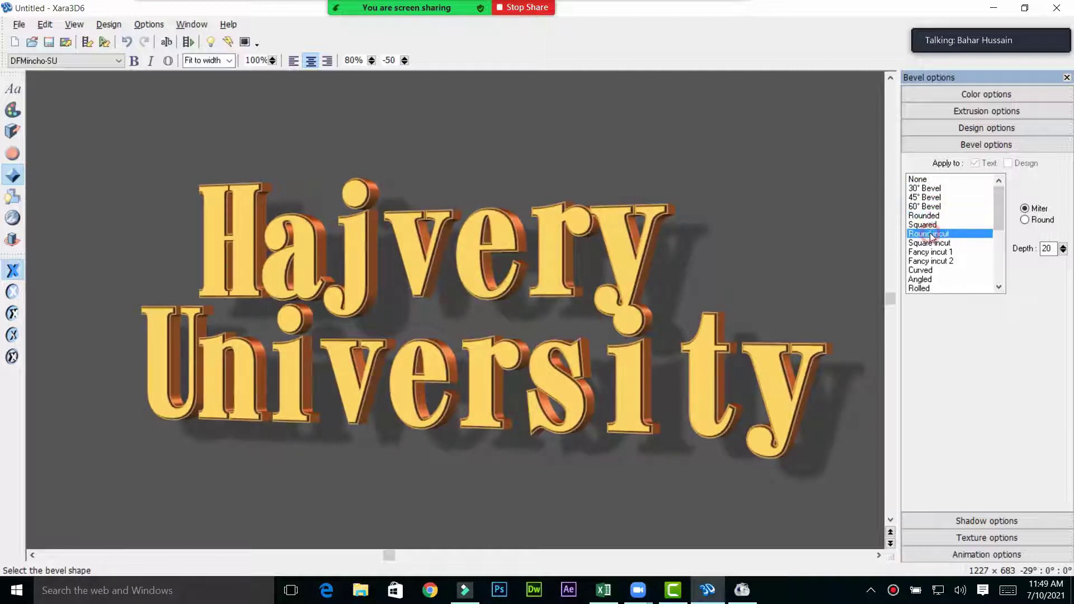
{"action": "left_click", "coordinate": [932, 244]}
{"action": "left_click", "coordinate": [929, 253]}
{"action": "left_click", "coordinate": [926, 263]}
{"action": "left_click", "coordinate": [924, 279]}
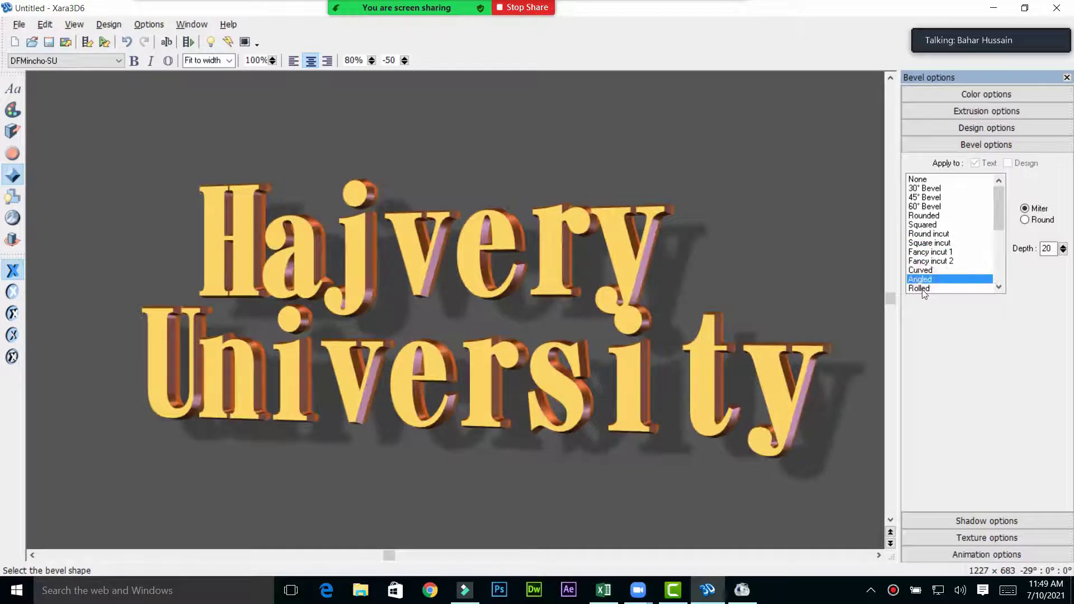
{"action": "left_click", "coordinate": [924, 288]}
{"action": "left_click_drag", "start_coordinate": [998, 209], "coordinate": [999, 236]}
Preview the Bumpy, Ridged, cornered and faced bevels, then settle on Round incut
{"action": "left_click", "coordinate": [927, 224]}
{"action": "left_click", "coordinate": [925, 233]}
{"action": "left_click", "coordinate": [929, 252]}
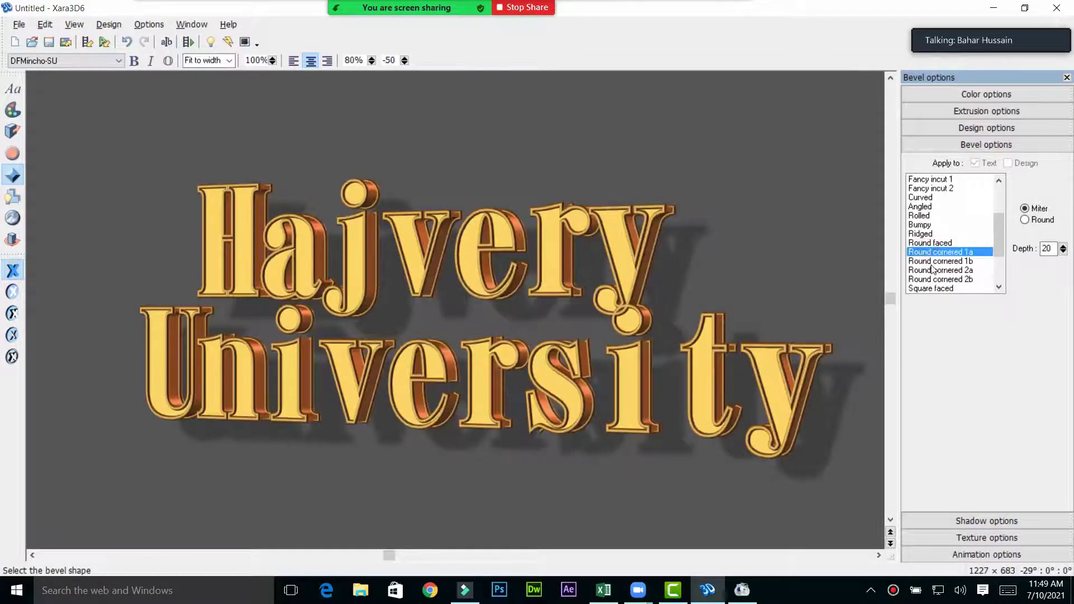
{"action": "left_click", "coordinate": [933, 272]}
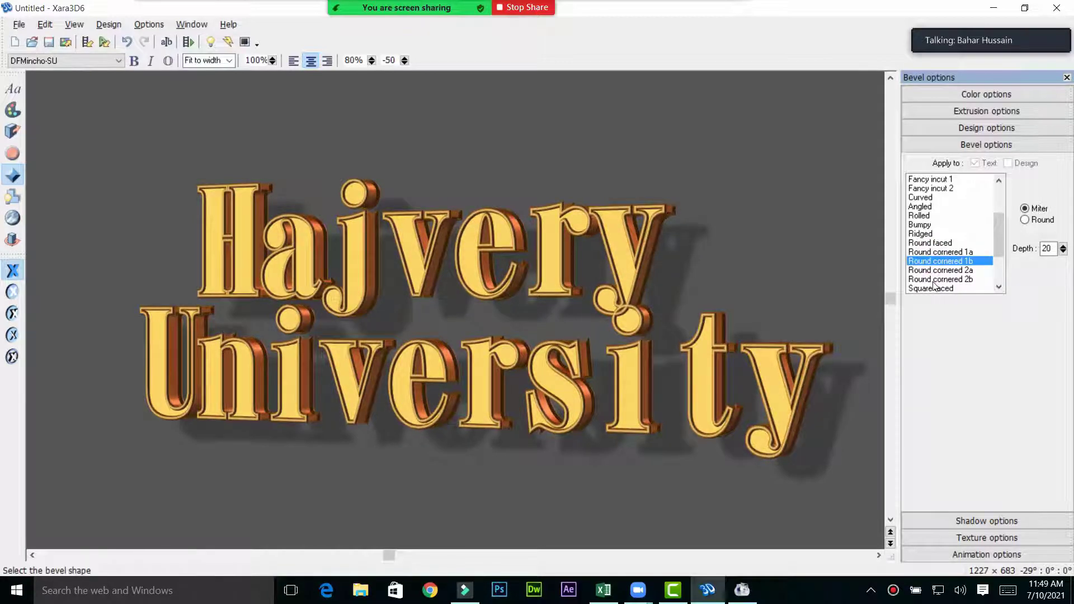
{"action": "left_click", "coordinate": [934, 283]}
{"action": "left_click", "coordinate": [930, 289]}
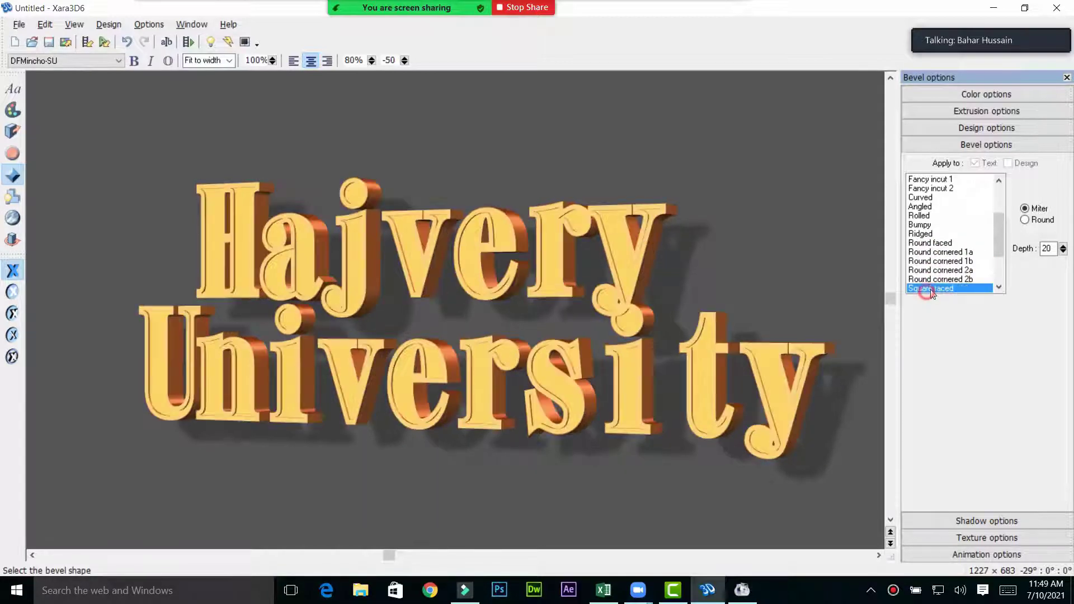
{"action": "left_click_drag", "start_coordinate": [999, 226], "coordinate": [1001, 249]}
{"action": "left_click", "coordinate": [961, 243]}
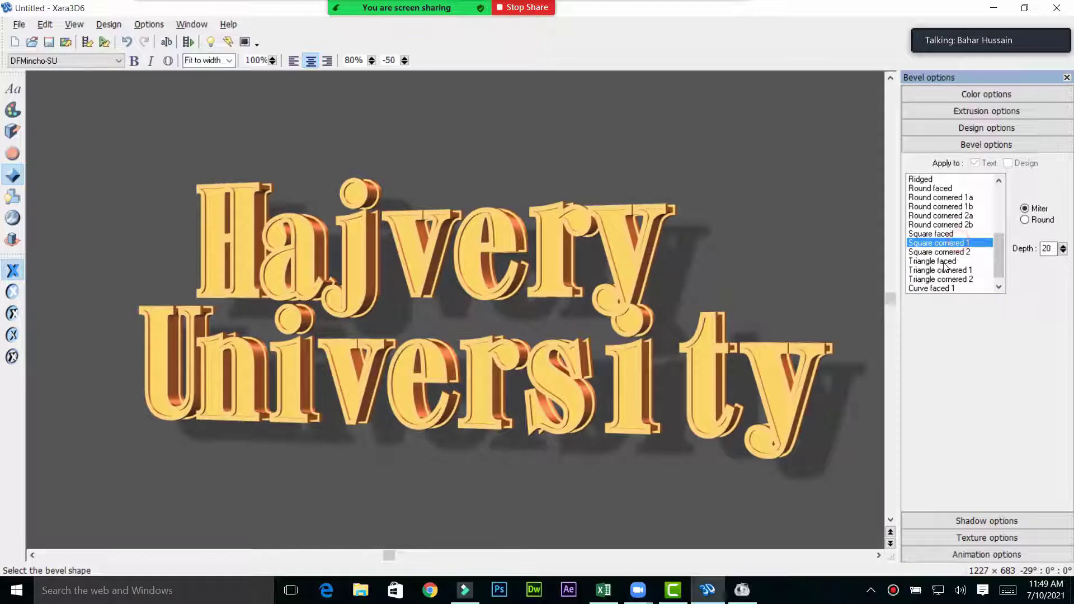
{"action": "left_click", "coordinate": [941, 271]}
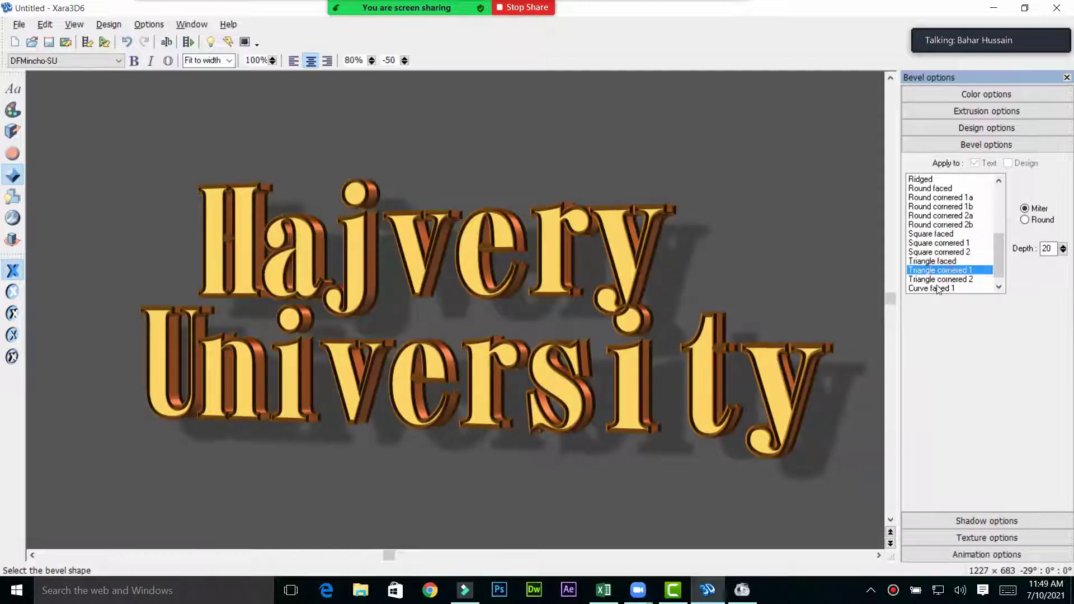
{"action": "left_click", "coordinate": [935, 288]}
{"action": "key", "text": "Down"}
{"action": "left_click_drag", "start_coordinate": [998, 260], "coordinate": [999, 189]}
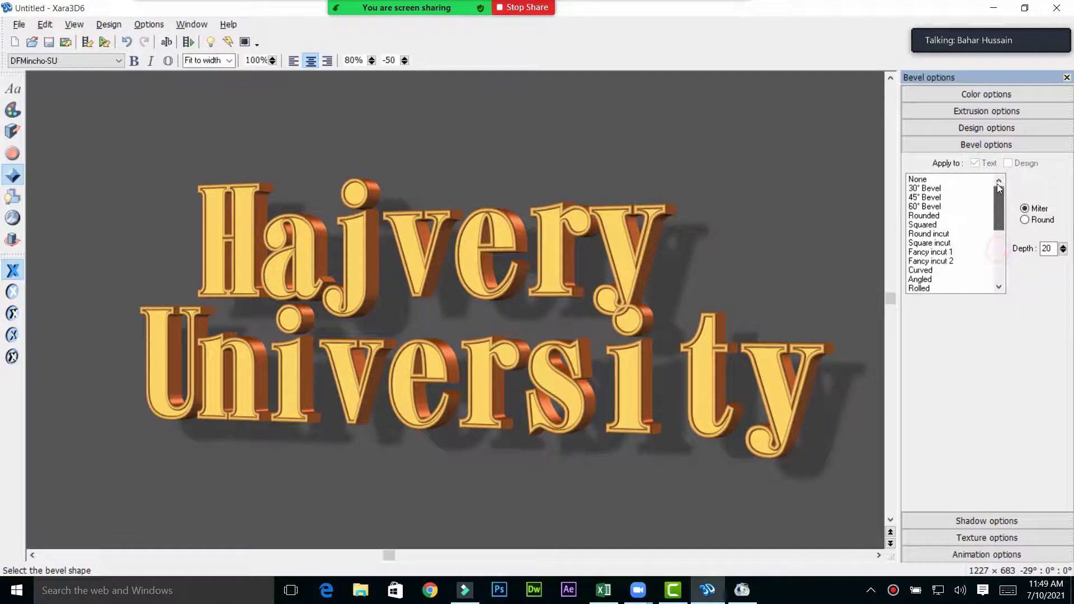
{"action": "left_click", "coordinate": [944, 190]}
{"action": "left_click", "coordinate": [933, 207]}
{"action": "left_click", "coordinate": [933, 235]}
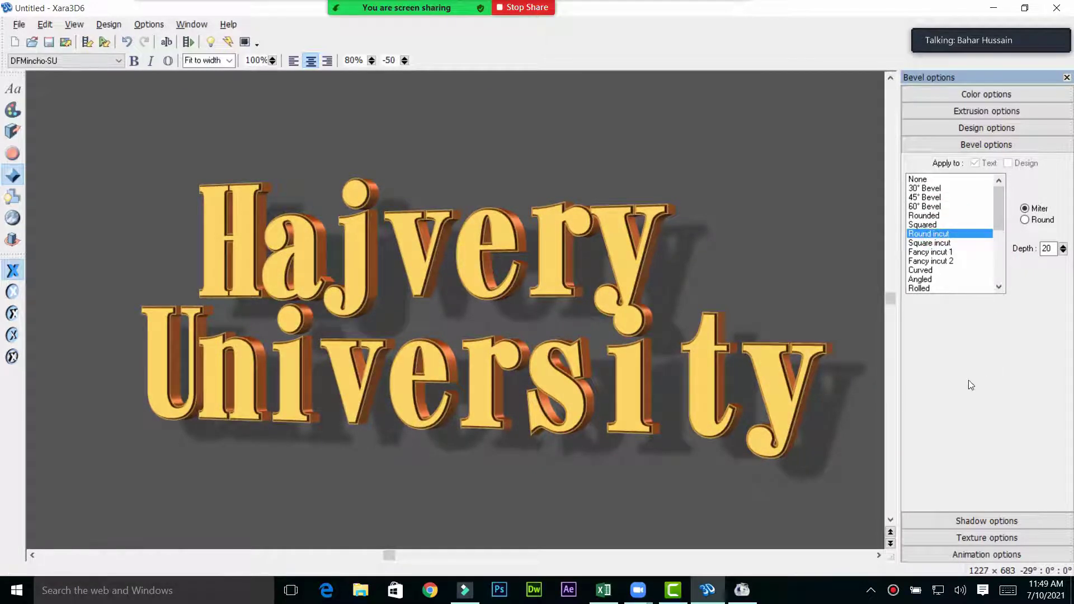
Turn off the title's drop shadow and bring up the texture settings
{"action": "left_click", "coordinate": [957, 523]}
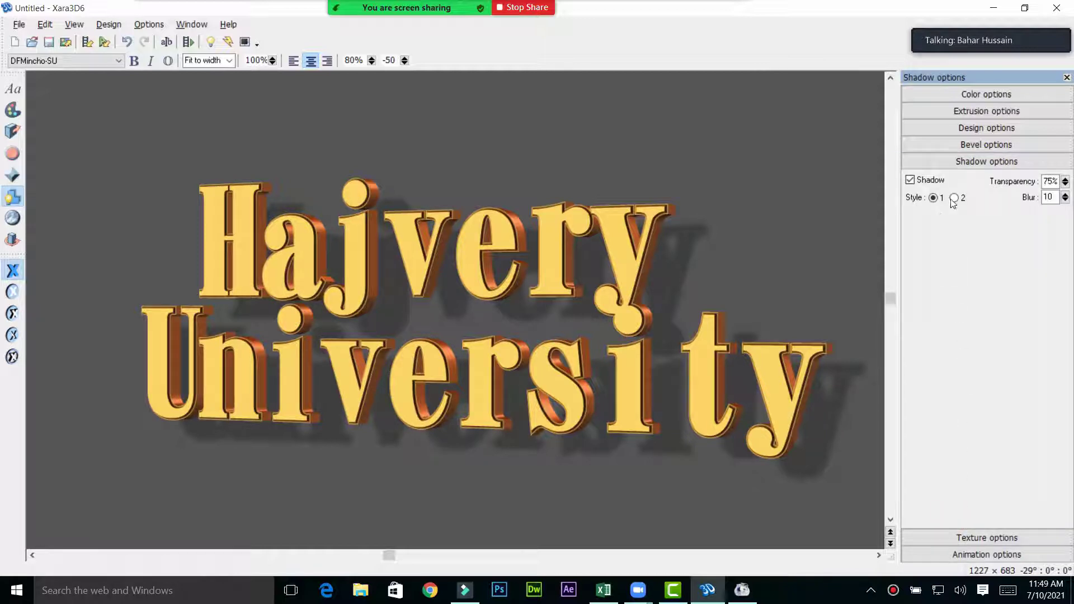
{"action": "left_click", "coordinate": [910, 180]}
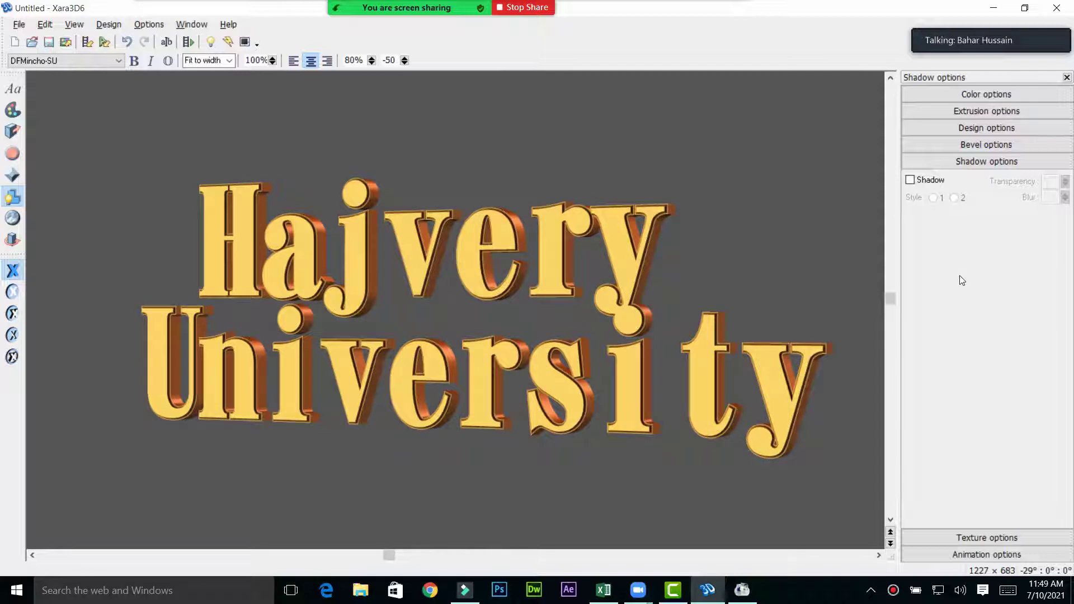
{"action": "left_click", "coordinate": [981, 538]}
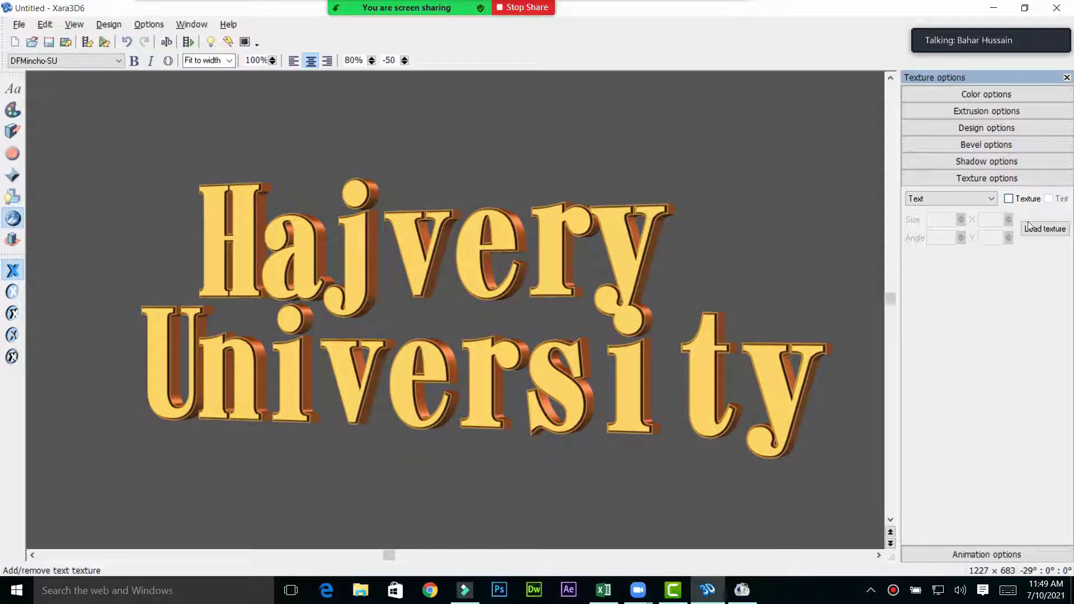
{"action": "left_click", "coordinate": [1009, 199]}
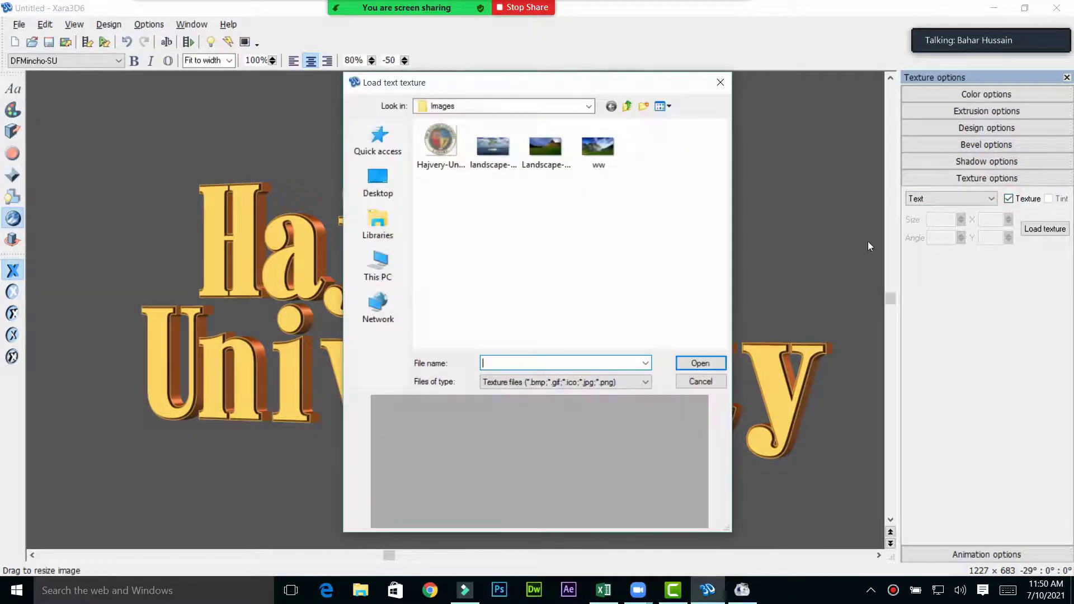
{"action": "left_click", "coordinate": [722, 84]}
{"action": "left_click", "coordinate": [1045, 229]}
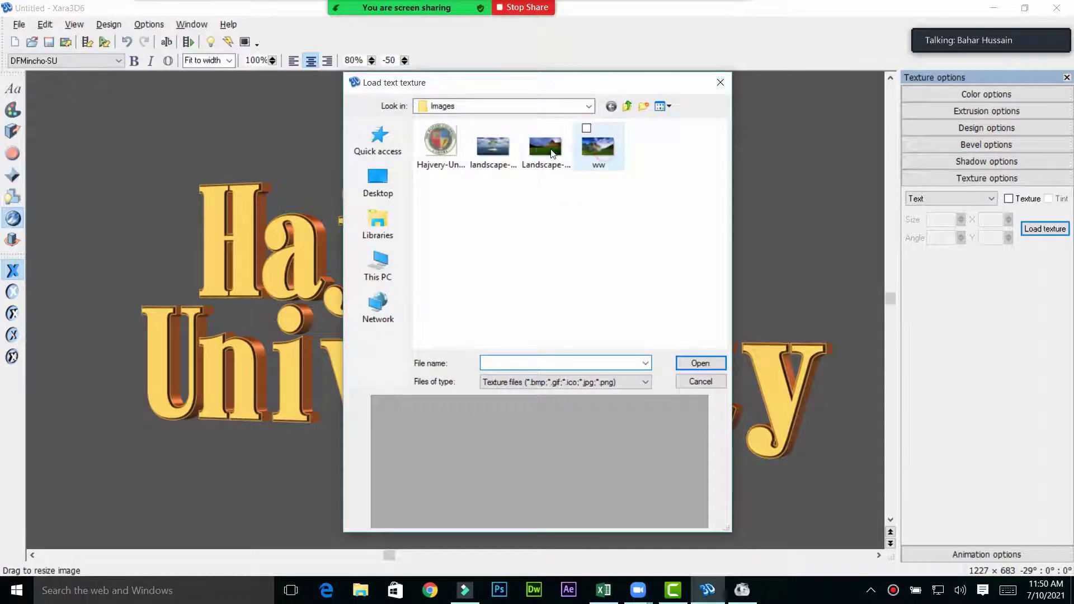
{"action": "left_click", "coordinate": [700, 363]}
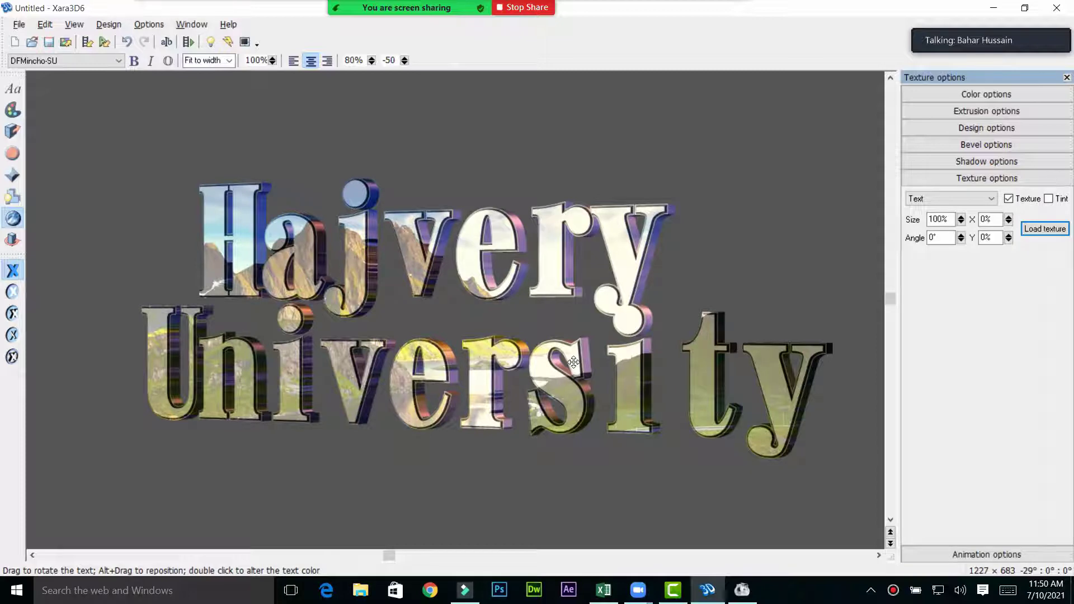
{"action": "left_click", "coordinate": [1008, 198]}
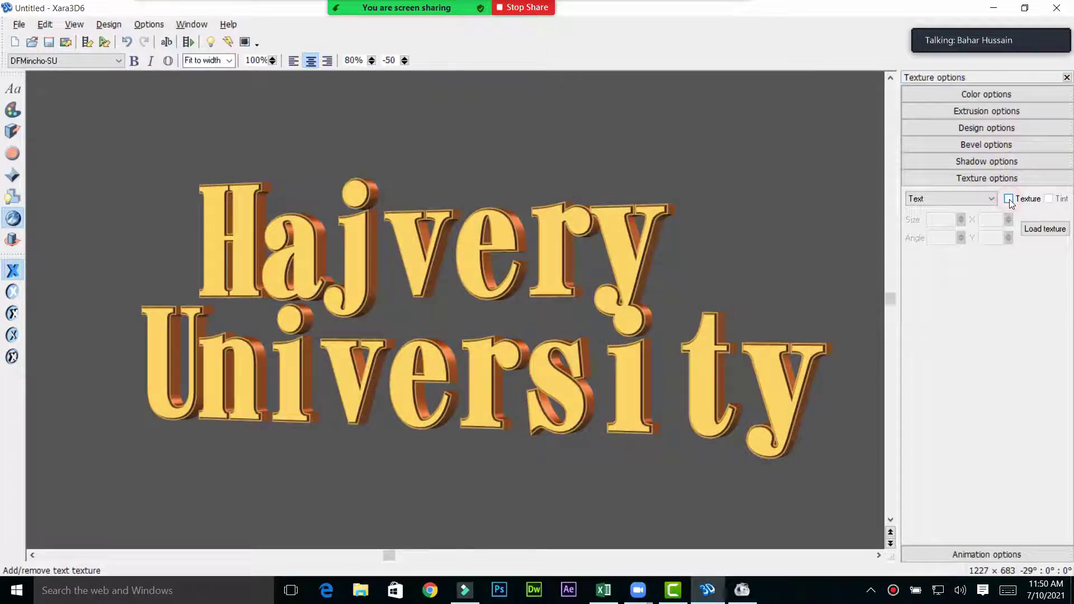
{"action": "left_click", "coordinate": [1009, 199]}
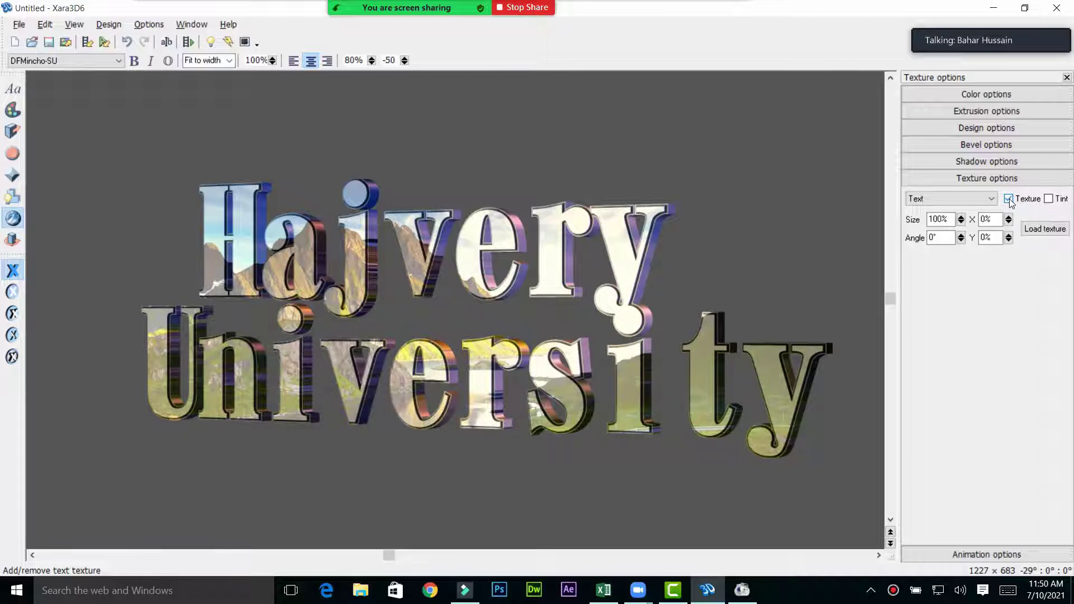
{"action": "left_click", "coordinate": [1008, 198]}
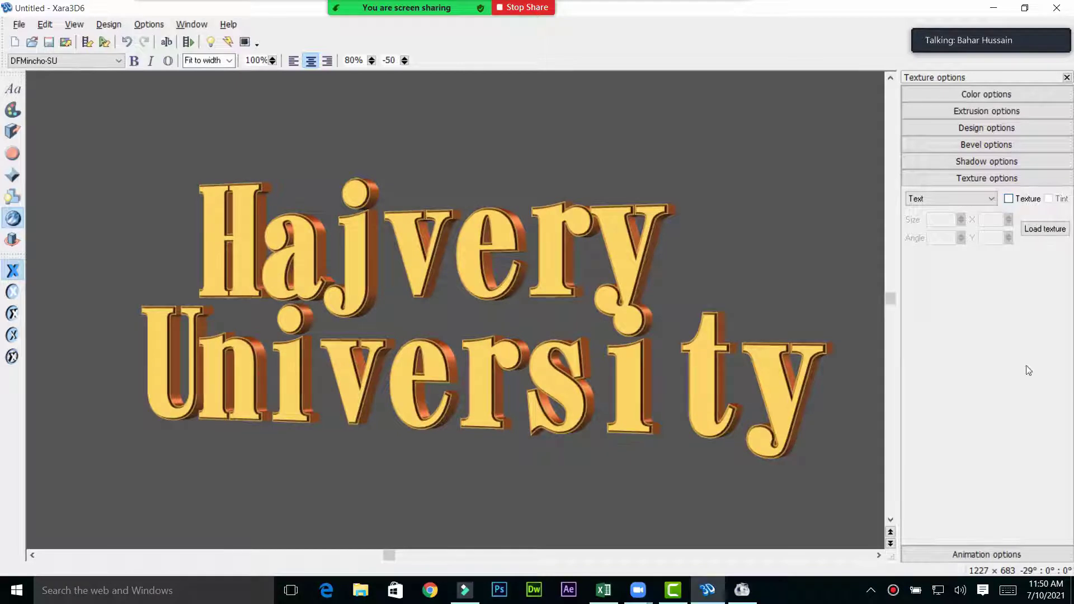
Switch the text's animation style to Rotate 2
{"action": "left_click", "coordinate": [966, 560]}
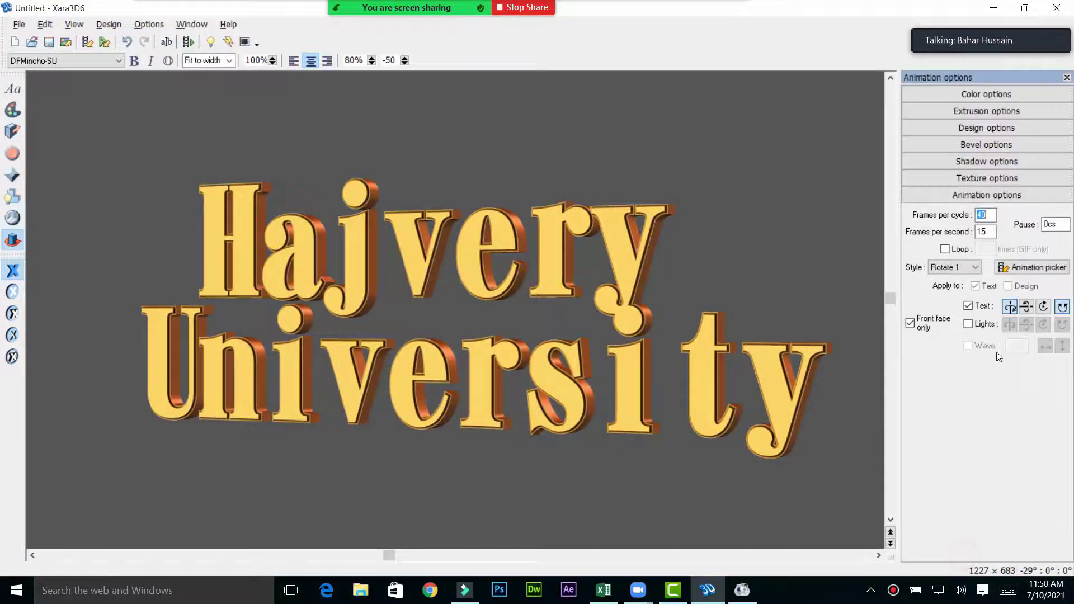
{"action": "left_click", "coordinate": [963, 274]}
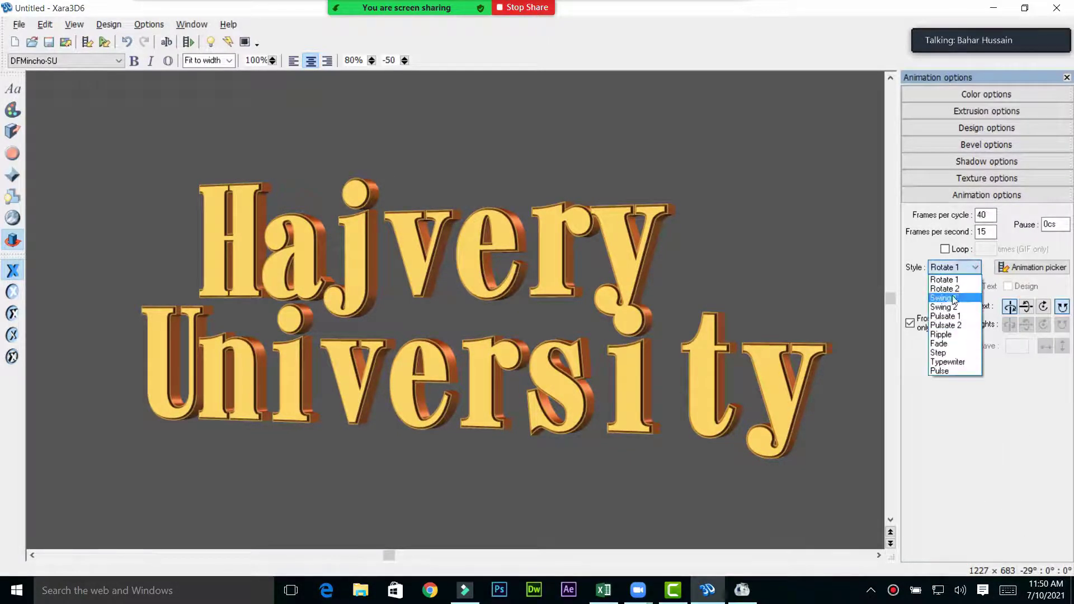
{"action": "left_click", "coordinate": [960, 289]}
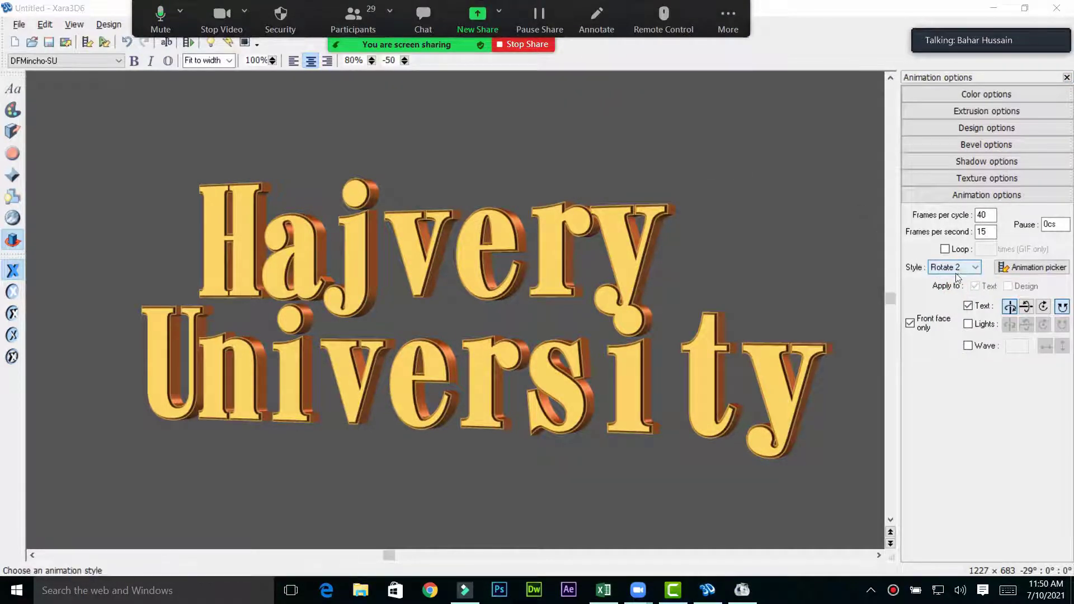
Preview the preset animations and load AlternateLinesRotate1 (Rotate 1, 30 frames, 10 fps)
{"action": "left_click", "coordinate": [1032, 267]}
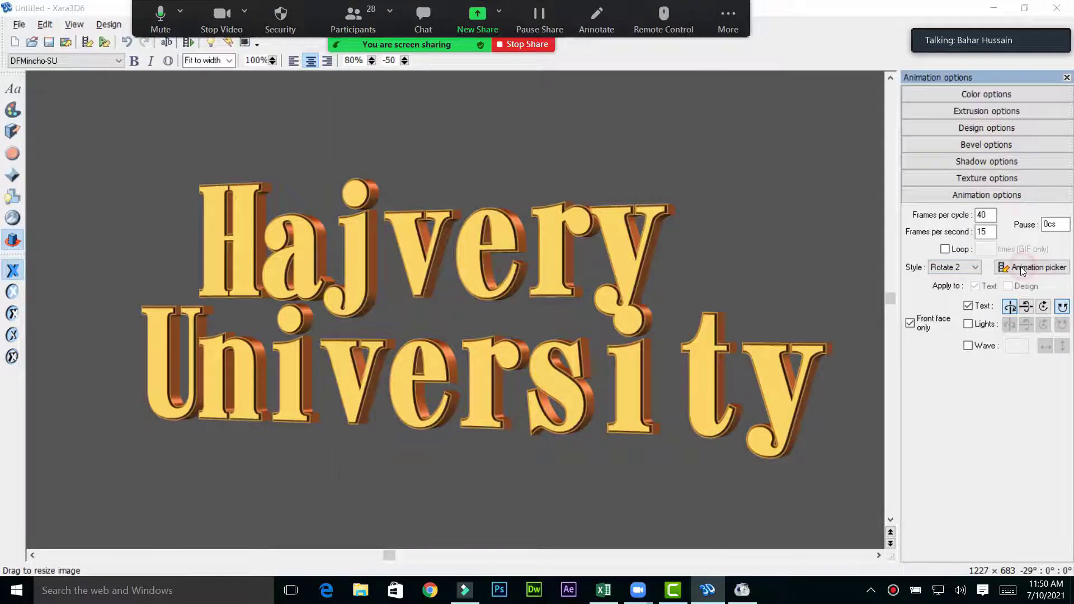
{"action": "left_click", "coordinate": [447, 147]}
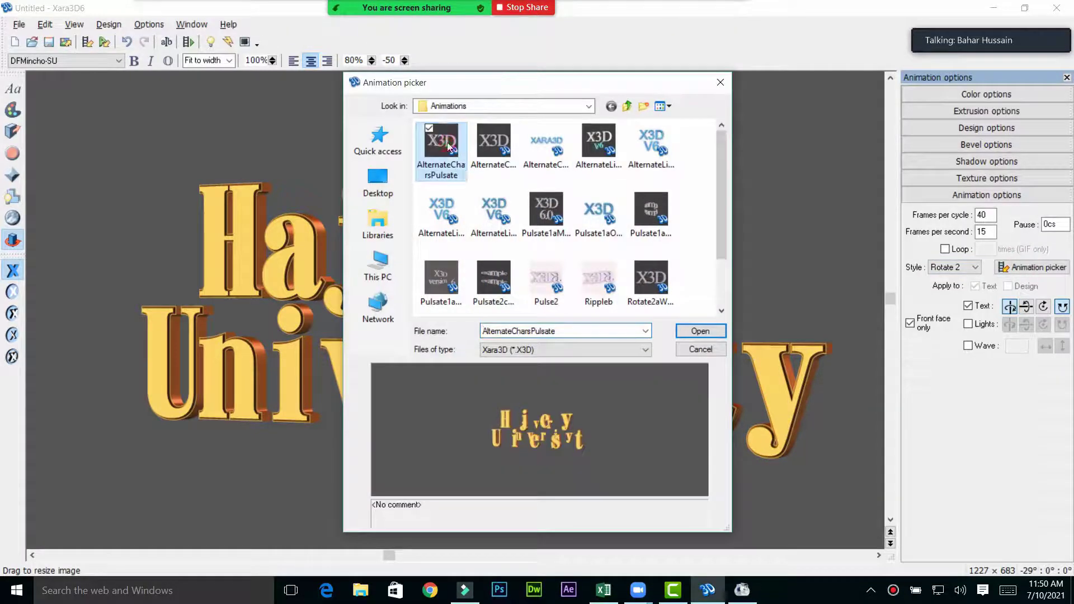
{"action": "left_click", "coordinate": [492, 140]}
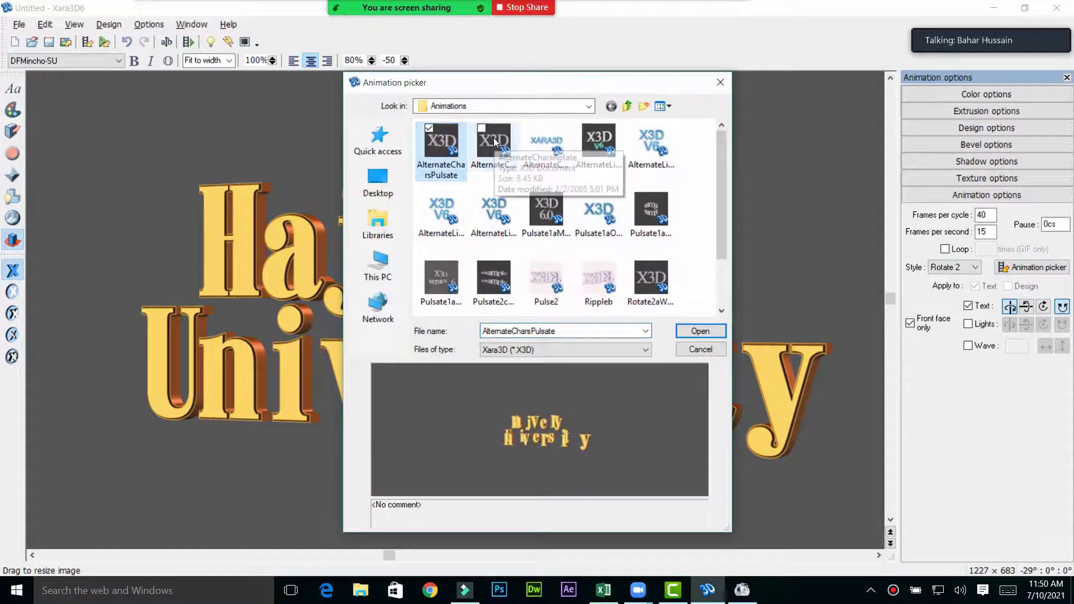
{"action": "left_click", "coordinate": [546, 143]}
{"action": "left_click", "coordinate": [615, 143]}
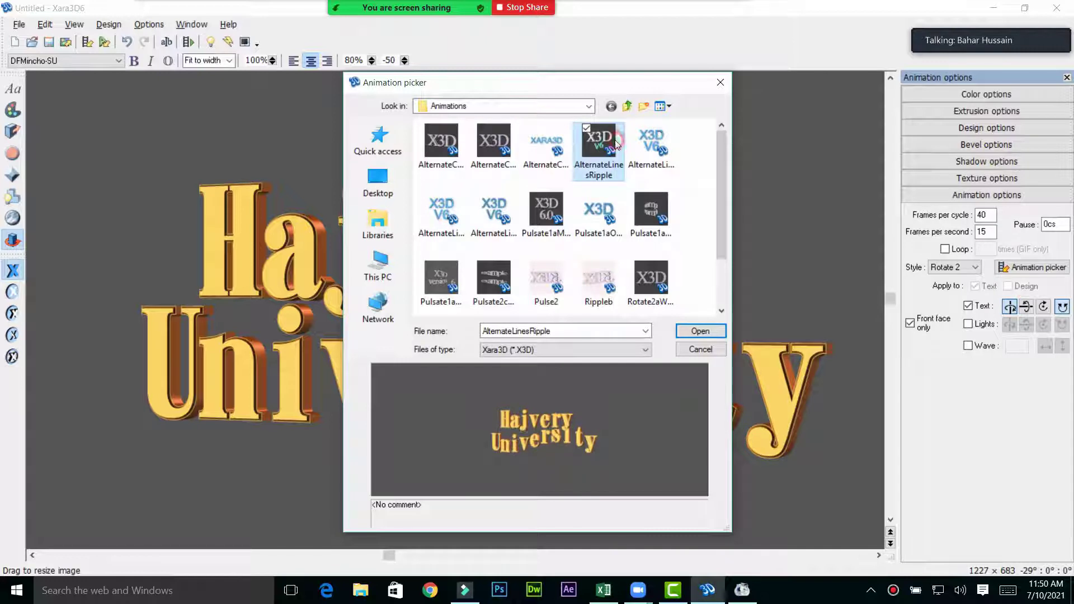
{"action": "left_click", "coordinate": [663, 147]}
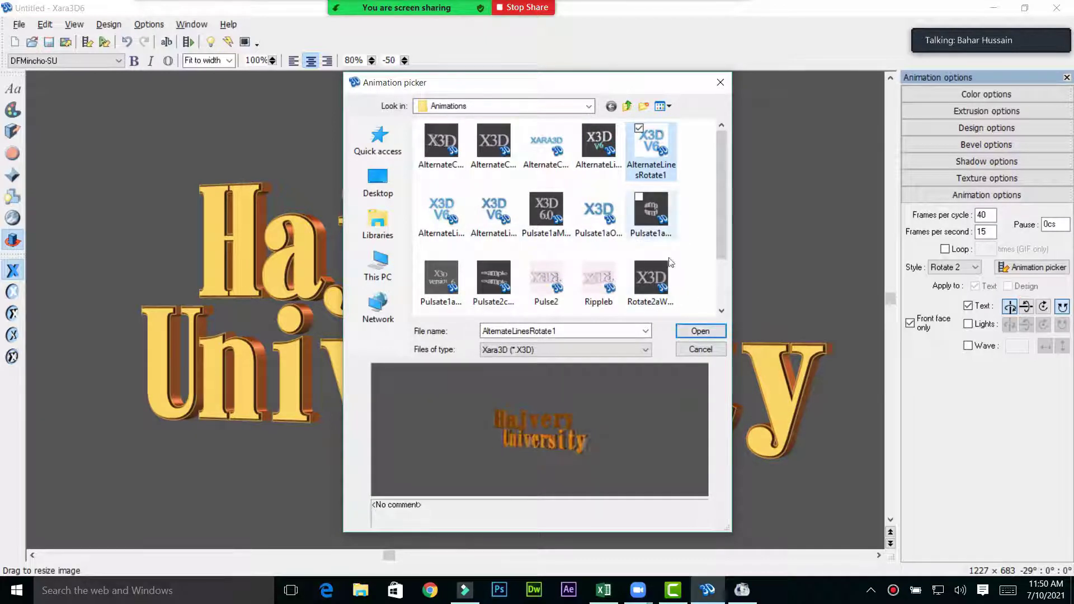
{"action": "left_click", "coordinate": [689, 329]}
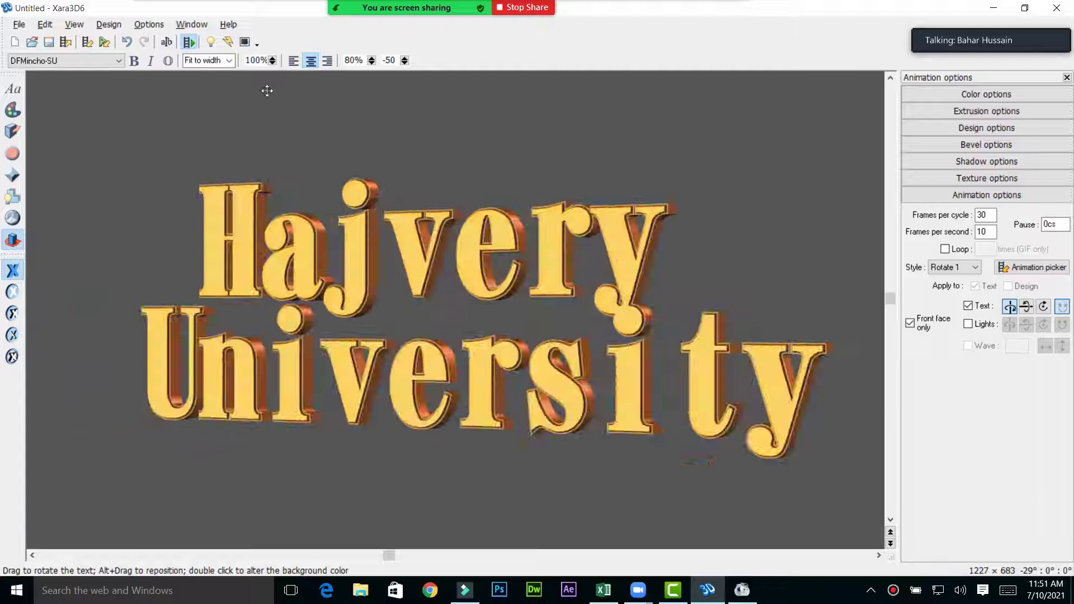
Show and hide the lighting controls, then open the File menu
{"action": "left_click", "coordinate": [214, 45]}
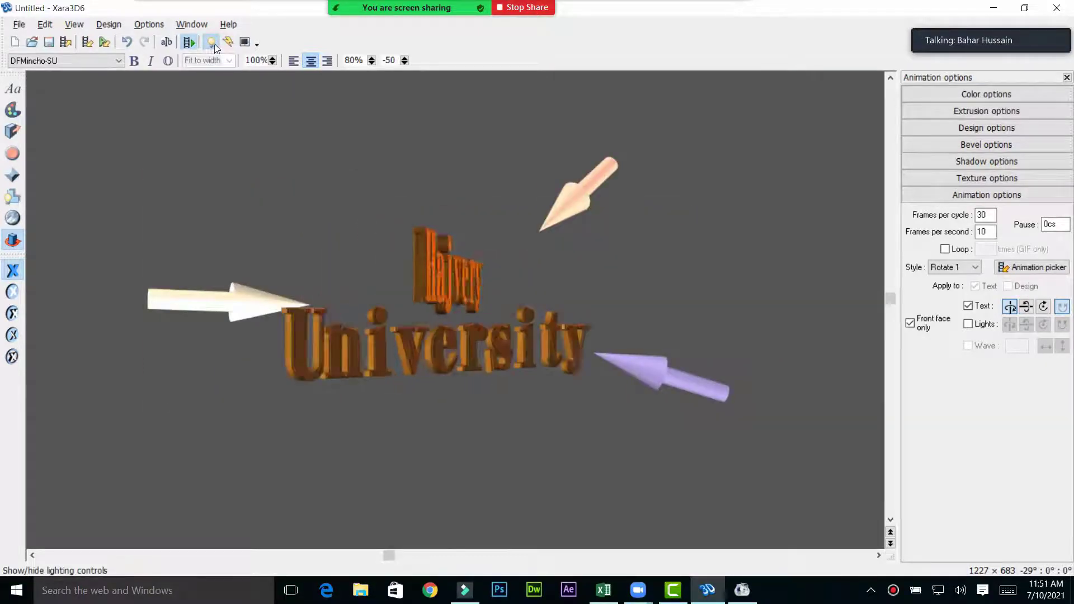
{"action": "left_click", "coordinate": [212, 45]}
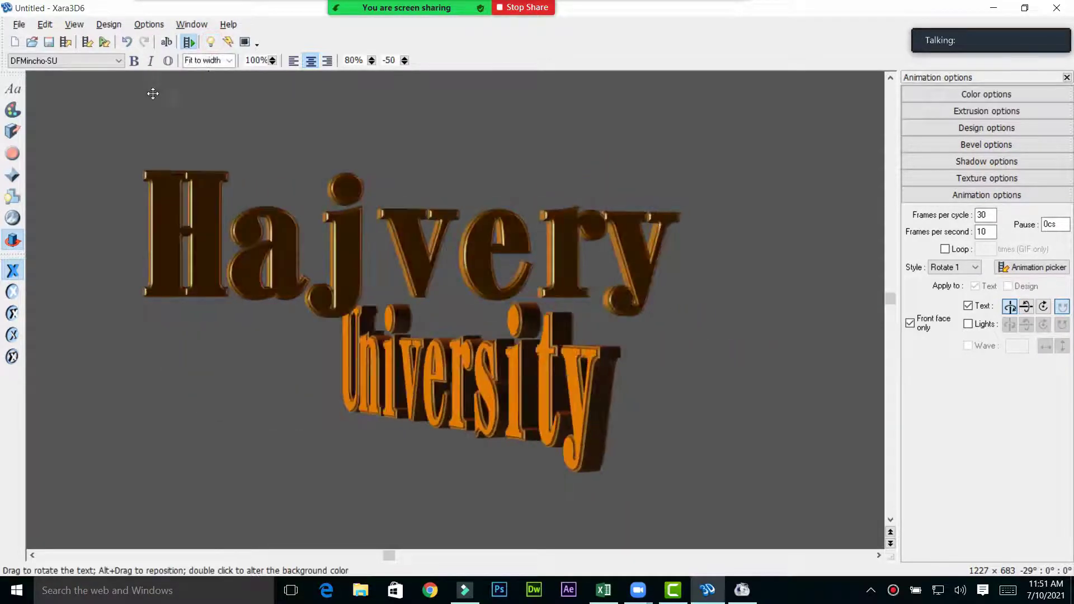
{"action": "left_click", "coordinate": [19, 25]}
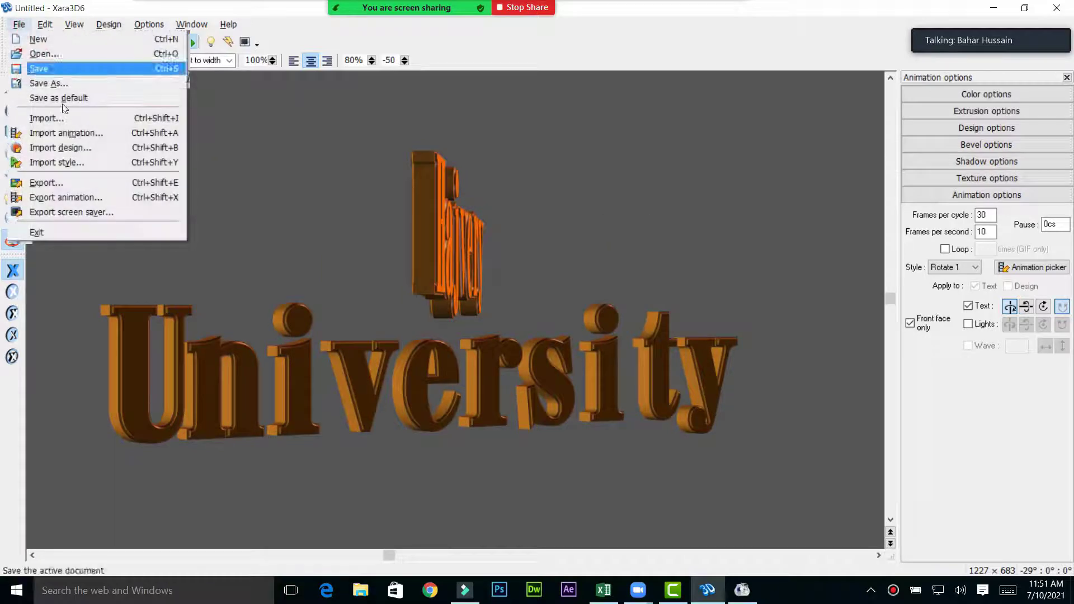
Export the animation to the Desktop as TestLogo AVI with default size and colour settings
{"action": "left_click", "coordinate": [79, 197]}
{"action": "left_click_drag", "start_coordinate": [624, 84], "coordinate": [600, 82]}
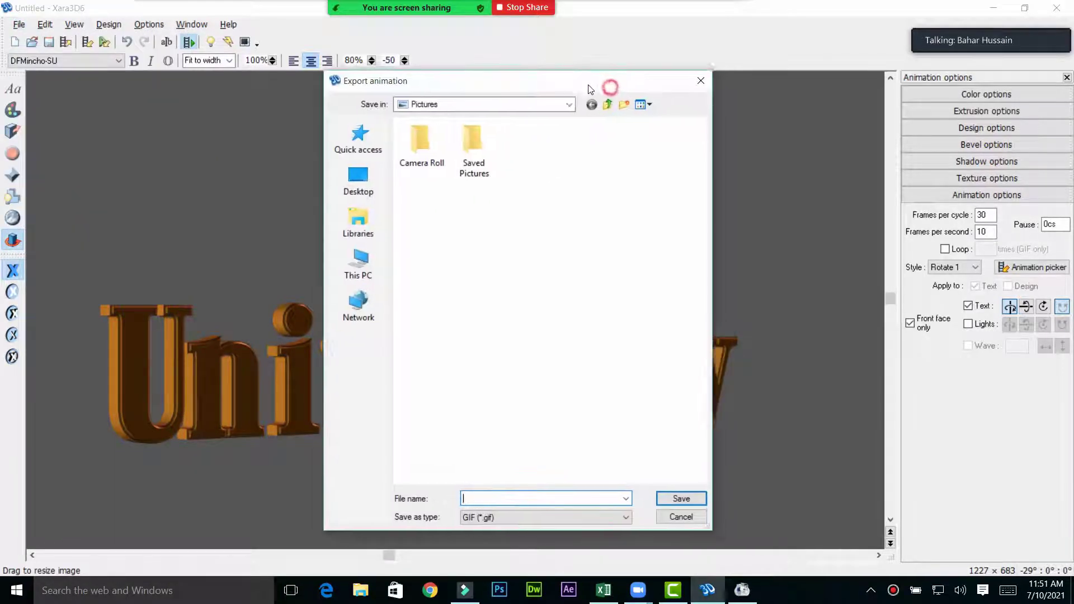
{"action": "left_click", "coordinate": [621, 516]}
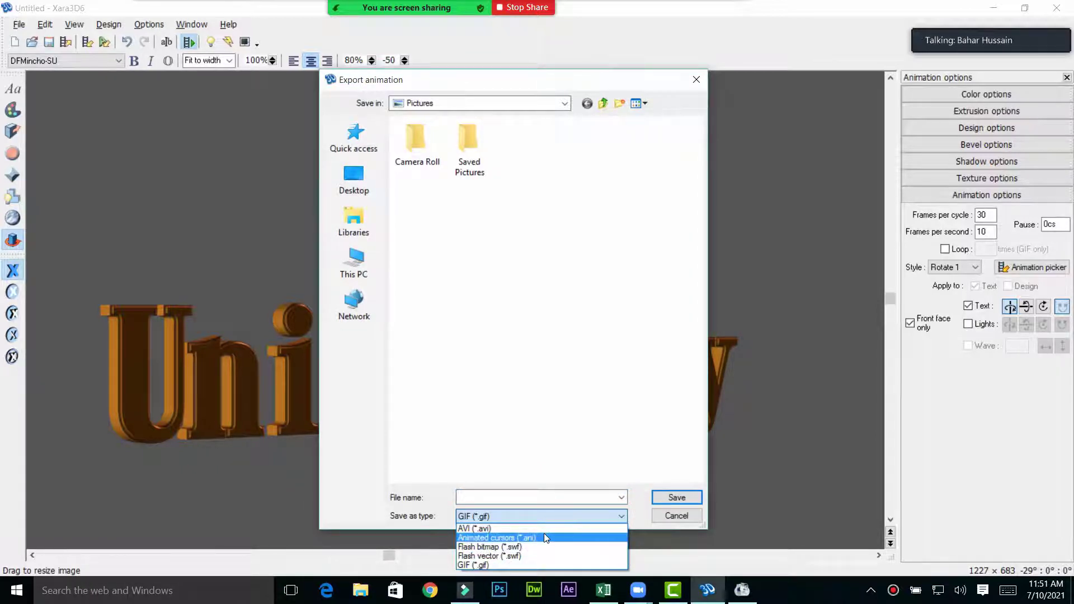
{"action": "left_click", "coordinate": [499, 529]}
{"action": "left_click", "coordinate": [502, 495]}
{"action": "type", "text": "TestLogo"}
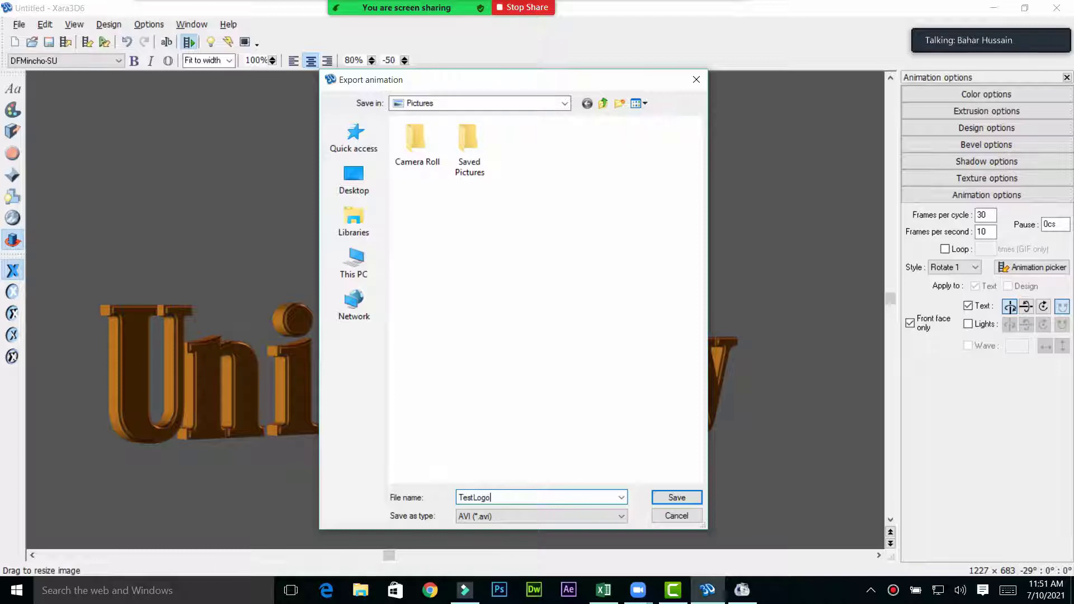
{"action": "left_click", "coordinate": [345, 182]}
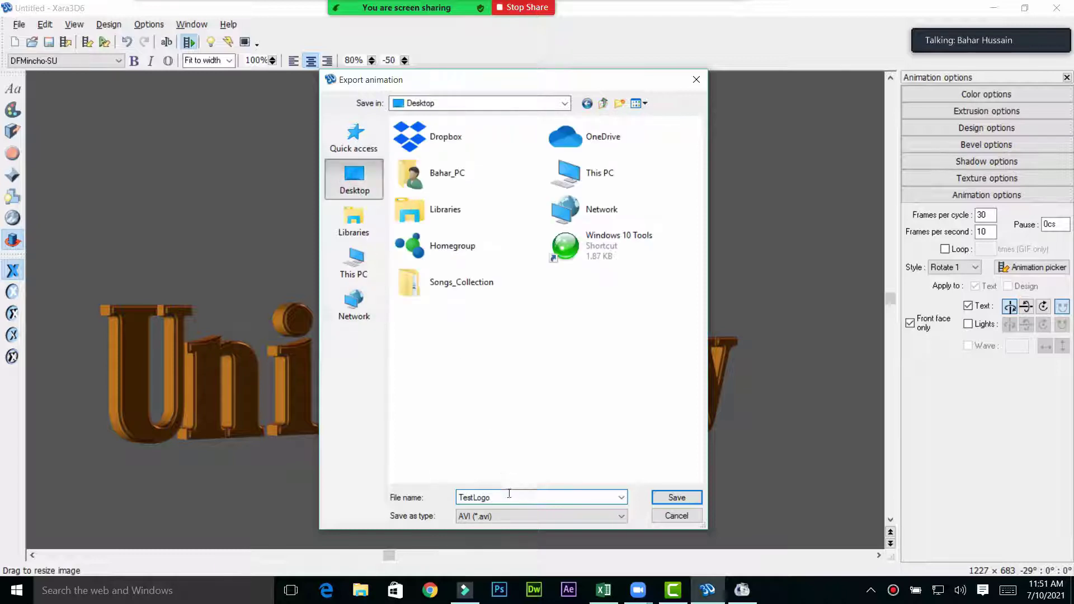
{"action": "left_click", "coordinate": [664, 502]}
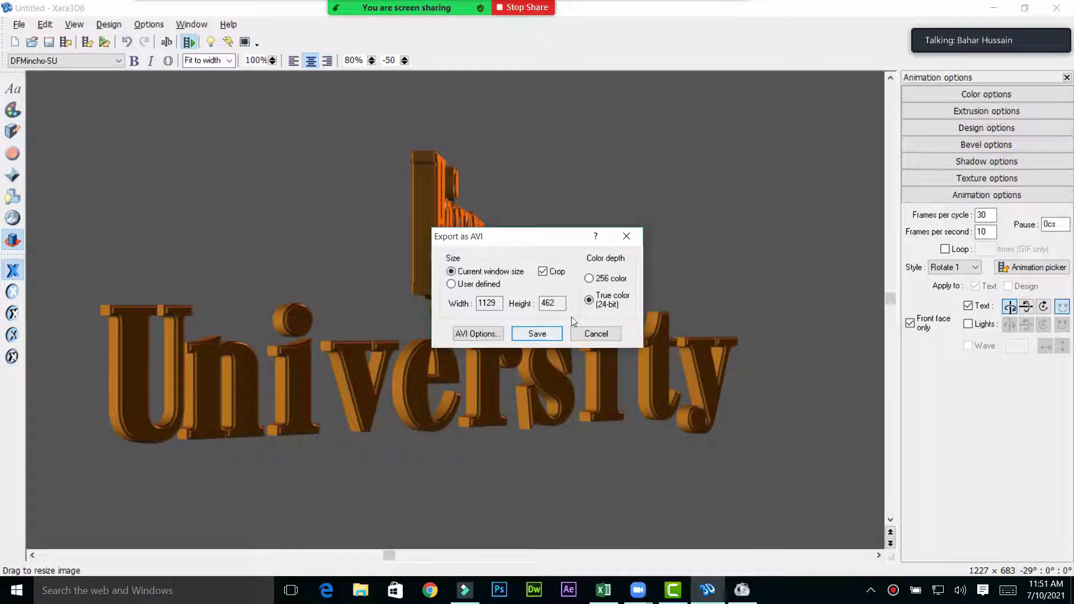
{"action": "left_click", "coordinate": [538, 334]}
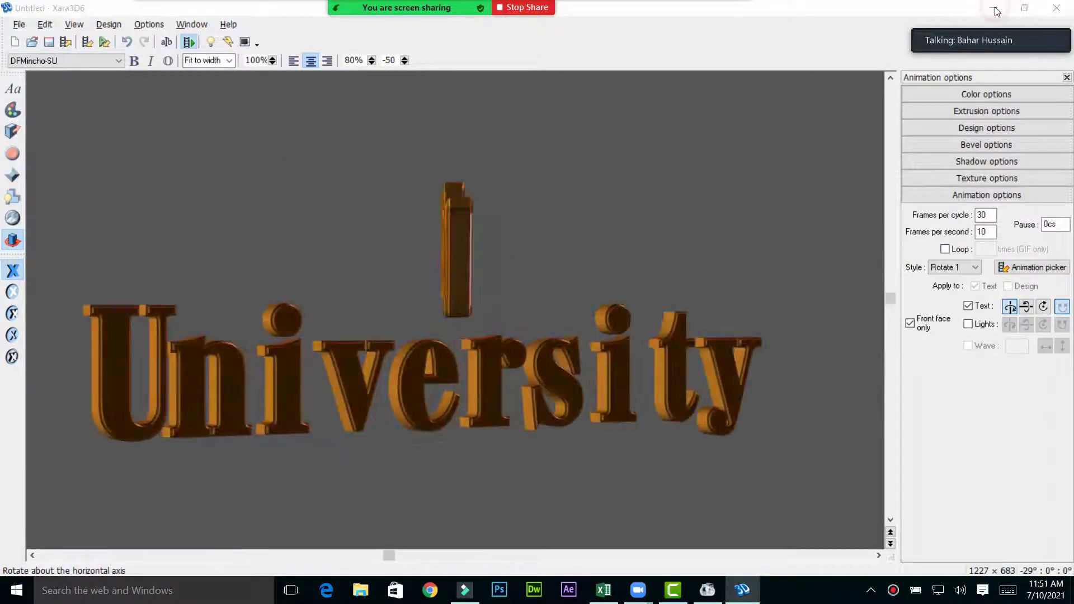
{"action": "left_click", "coordinate": [995, 12]}
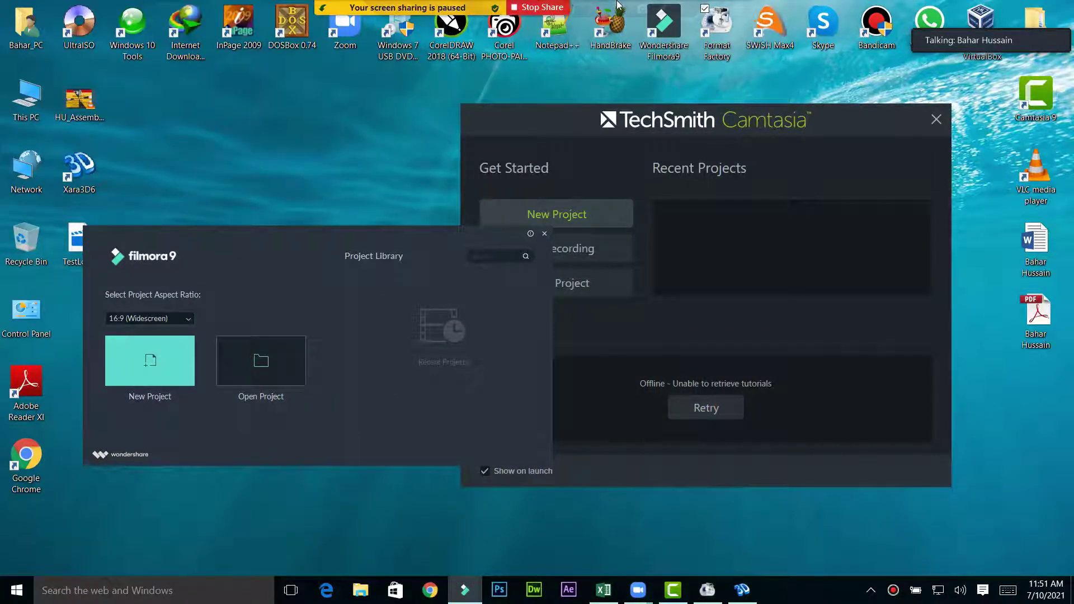
Open the desktop TestLogo file with VLC media player
{"action": "right_click", "coordinate": [77, 238]}
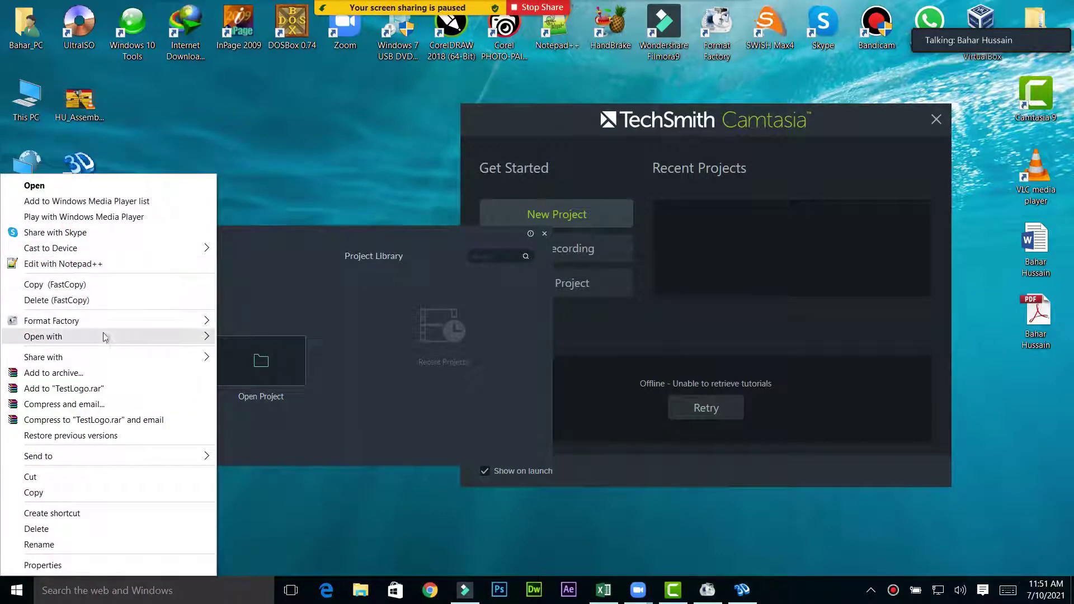
{"action": "mouse_move", "coordinate": [109, 339]}
{"action": "left_click", "coordinate": [270, 383]}
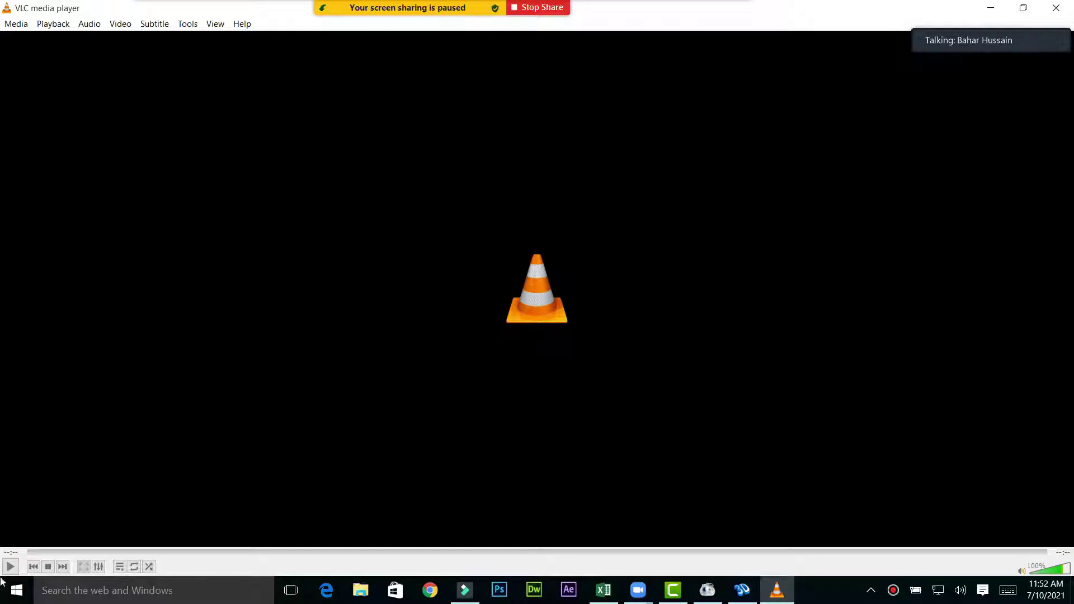
Play TestLogo.avi twice in VLC, then minimize it and return to the Zoom meeting
{"action": "left_click", "coordinate": [9, 568]}
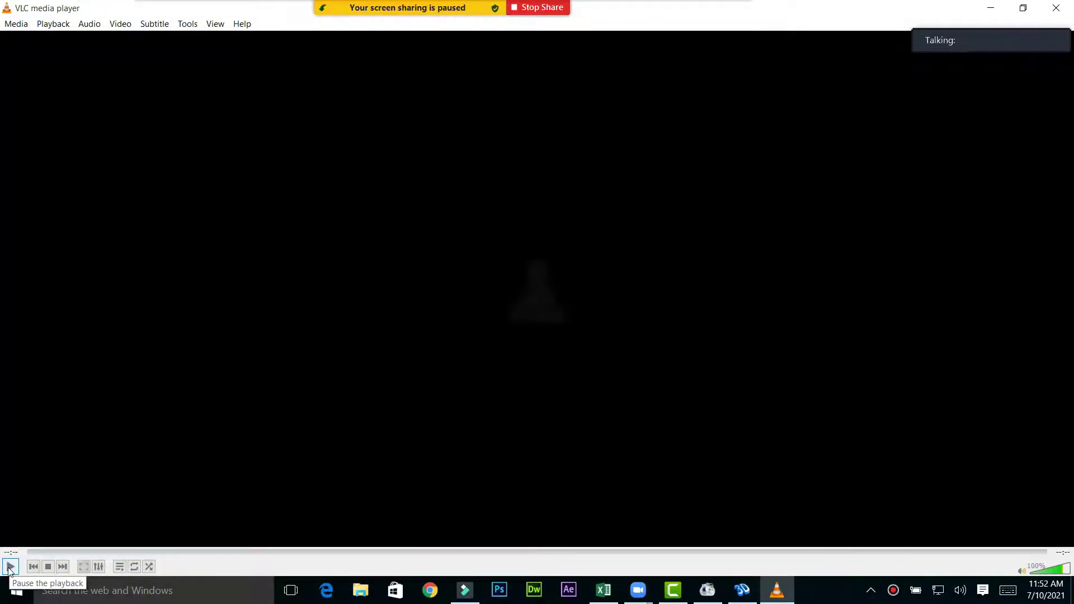
{"action": "left_click", "coordinate": [10, 567]}
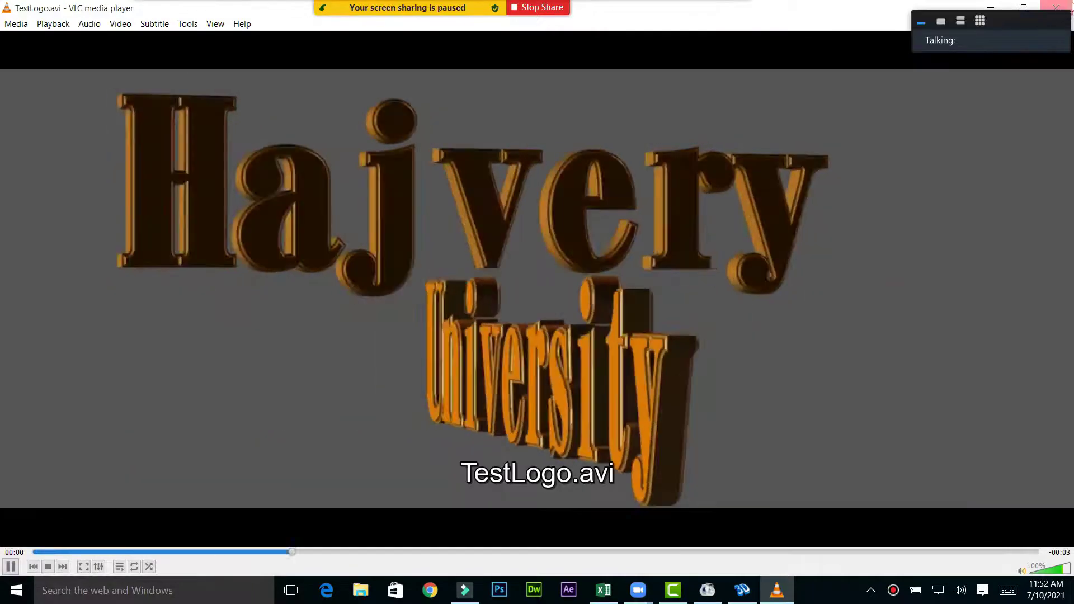
{"action": "left_click", "coordinate": [990, 8]}
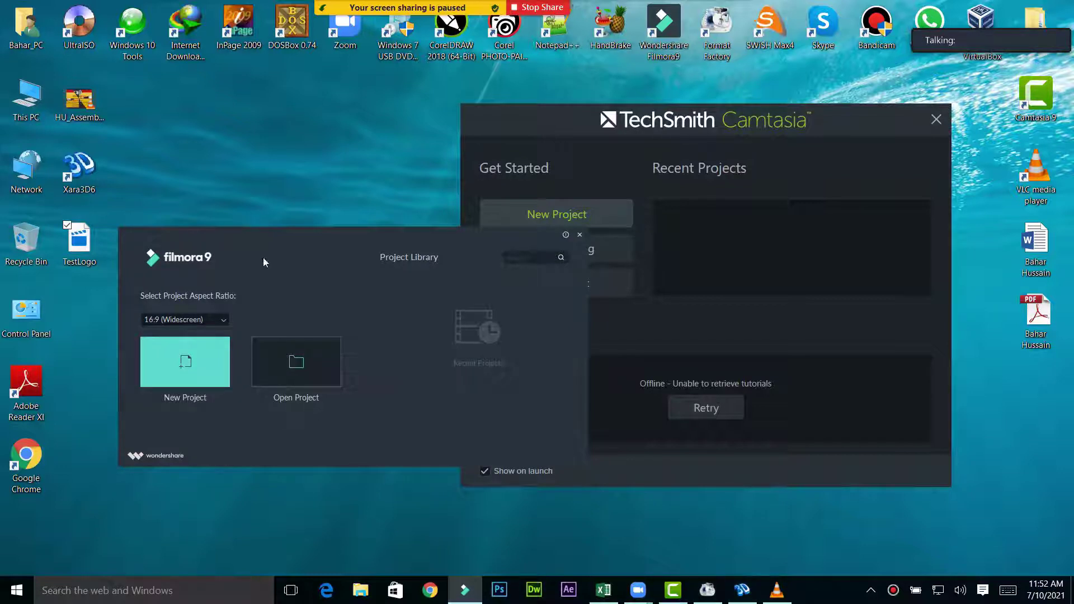
{"action": "left_click", "coordinate": [545, 8]}
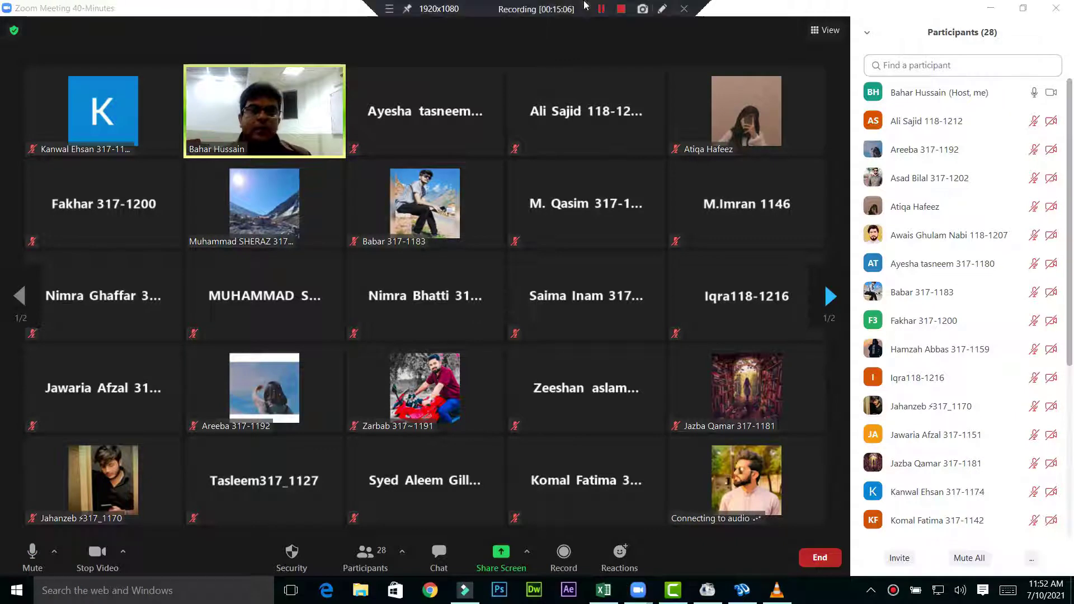
Scroll through the Zoom participants list, then share the Xara3D6 window
{"action": "left_click_drag", "start_coordinate": [1070, 100], "coordinate": [1072, 281]}
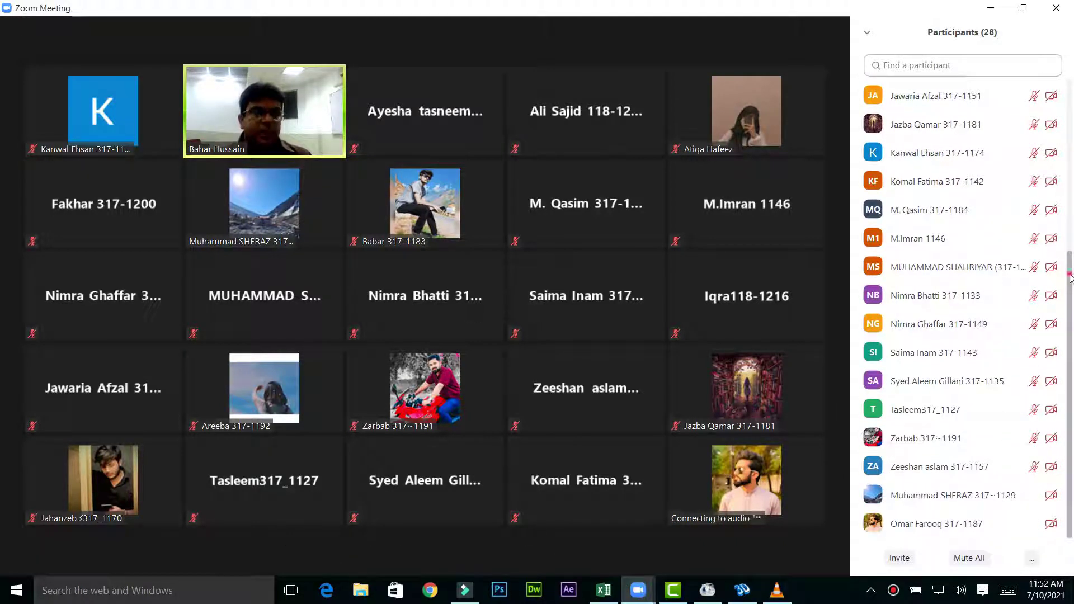
{"action": "left_click_drag", "start_coordinate": [1070, 277], "coordinate": [1063, 96]}
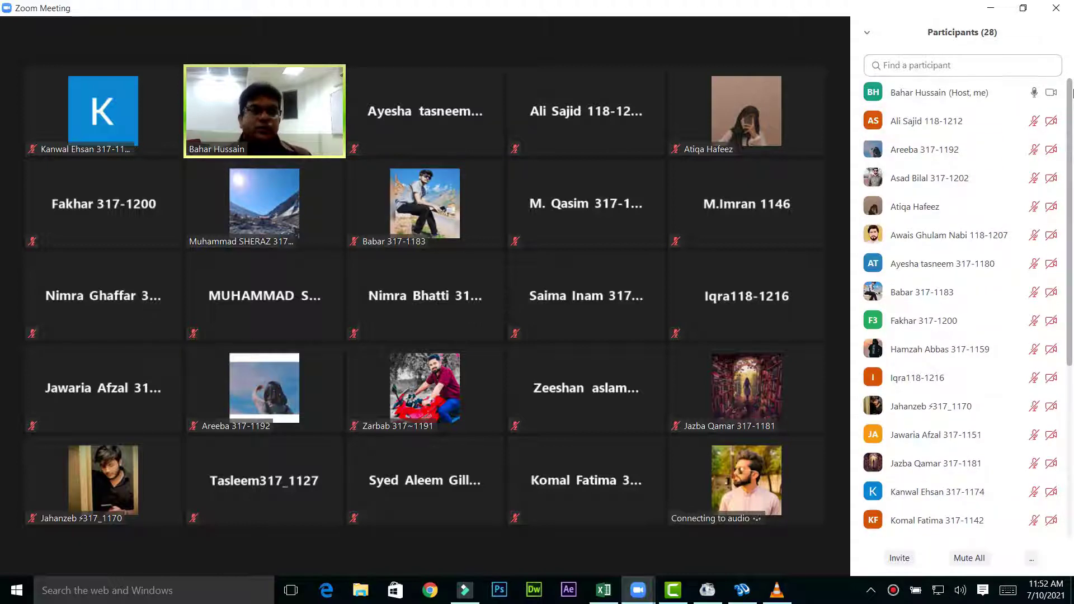
{"action": "mouse_move", "coordinate": [1071, 94]}
{"action": "left_mouse_down"}
{"action": "mouse_move", "coordinate": [1072, 280]}
{"action": "mouse_move", "coordinate": [1070, 109]}
{"action": "left_mouse_up"}
{"action": "mouse_move", "coordinate": [541, 5]}
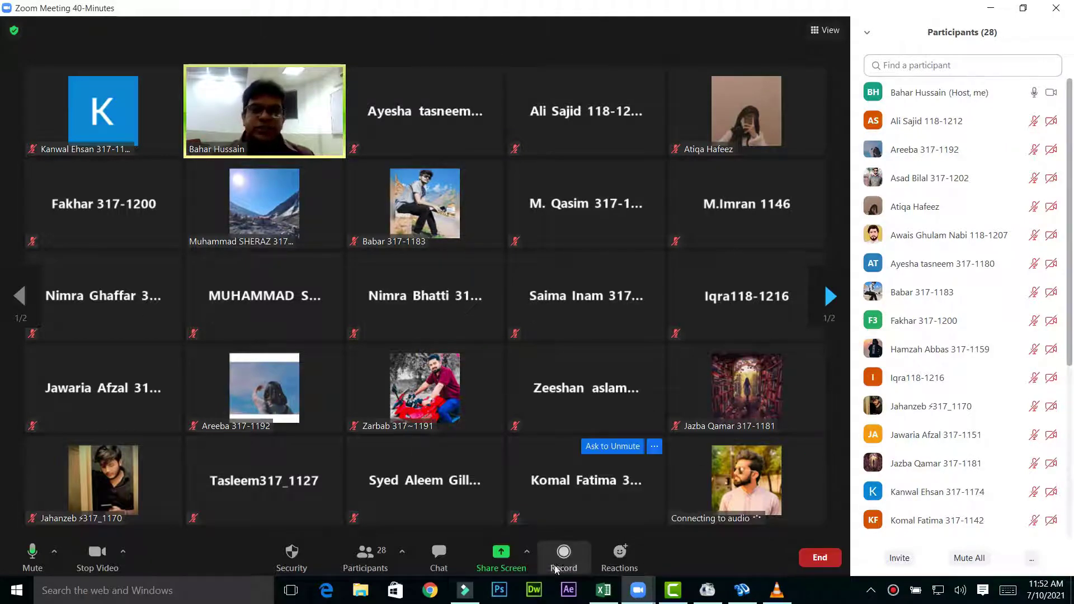
{"action": "left_click", "coordinate": [505, 561]}
{"action": "left_click", "coordinate": [344, 388]}
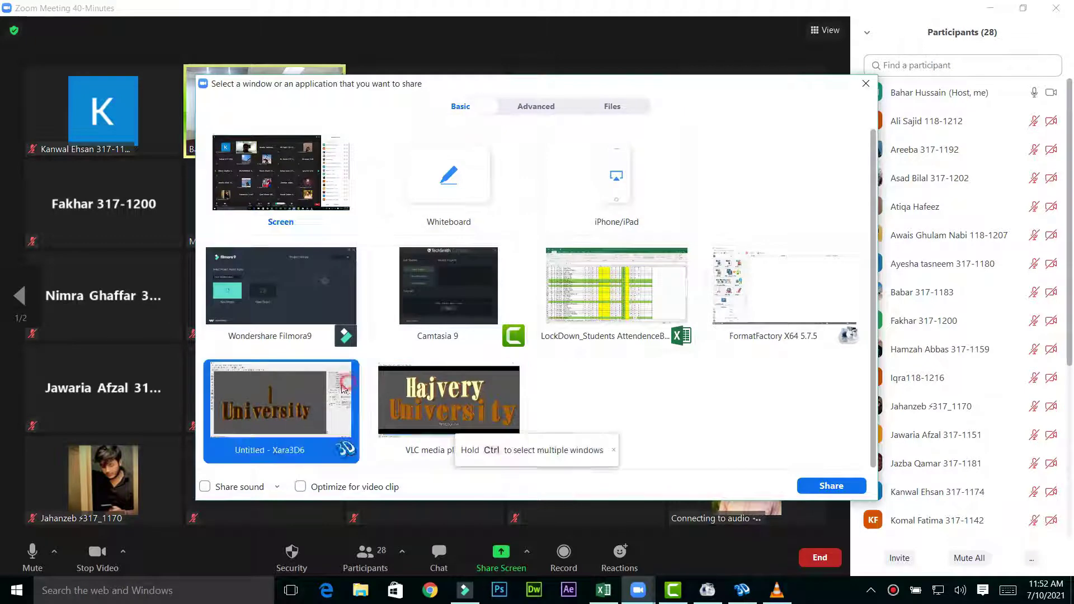
{"action": "left_click", "coordinate": [831, 485]}
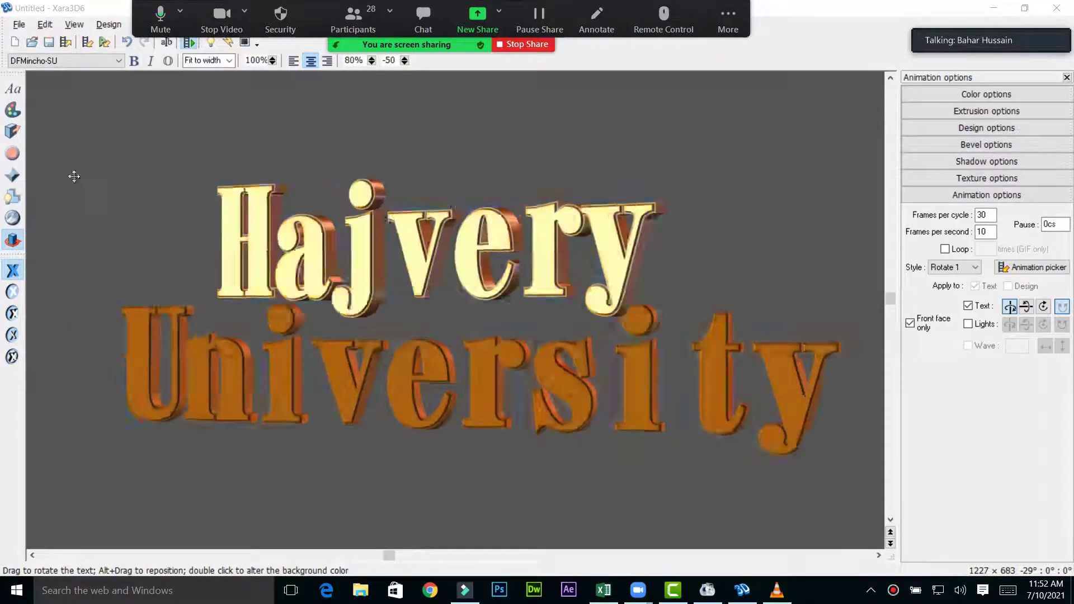
Erase all of the Hajvery University text in Text options and apply the empty text
{"action": "double_click", "coordinate": [505, 280]}
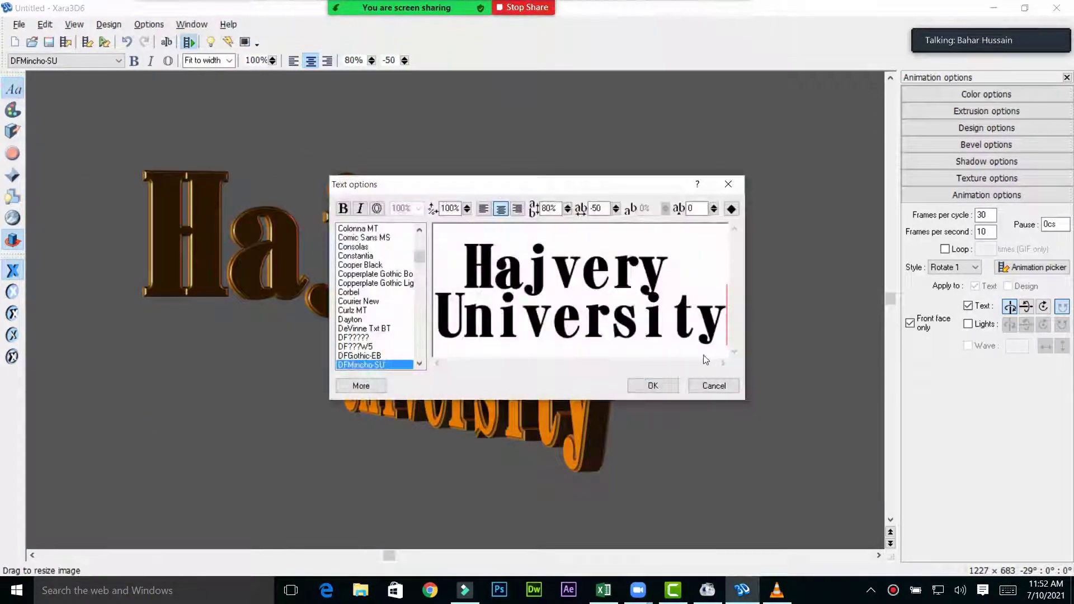
{"action": "key", "text": "BackSpace"}
{"action": "key", "text": "BackSpace"}
{"action": "key", "text": "BackSpace"}
{"action": "key", "text": "BackSpace"}
{"action": "key", "text": "BackSpace"}
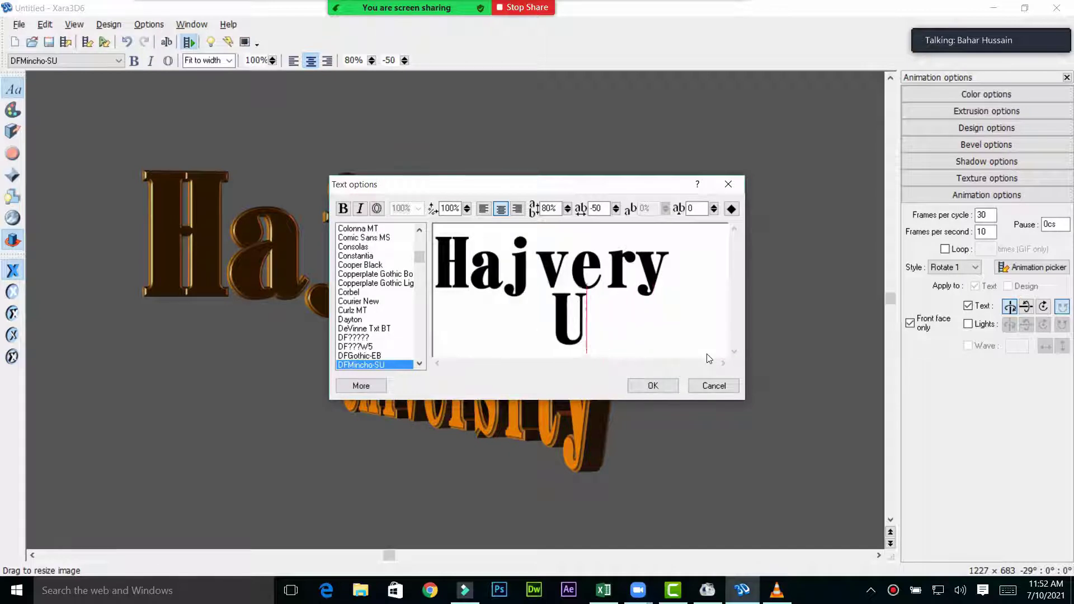
{"action": "key", "text": "BackSpace"}
{"action": "key", "text": "BackSpace"}
{"action": "key", "text": "BackSpace"}
{"action": "key", "text": "BackSpace"}
{"action": "key", "text": "BackSpace"}
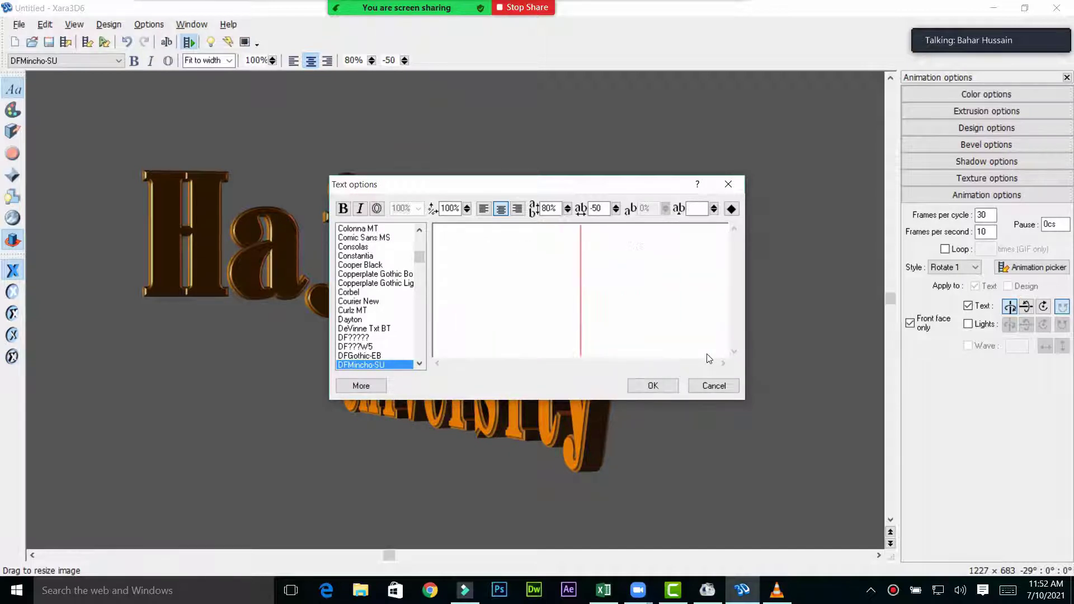
{"action": "left_click", "coordinate": [653, 387]}
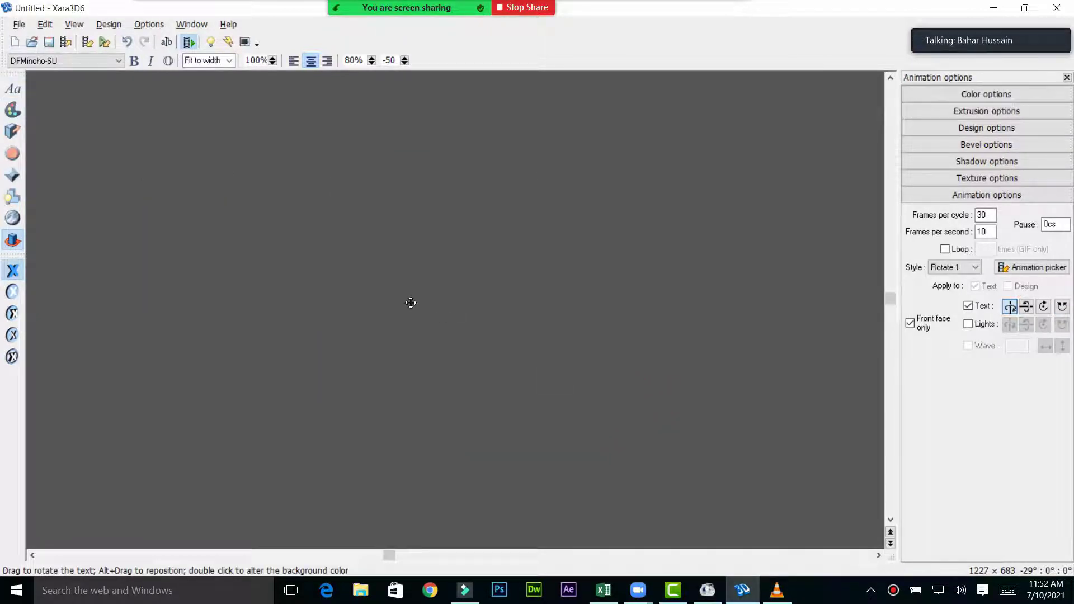
Change the design type to a Rounded Button and lower its stretch
{"action": "left_click", "coordinate": [994, 127]}
{"action": "left_click", "coordinate": [958, 147]}
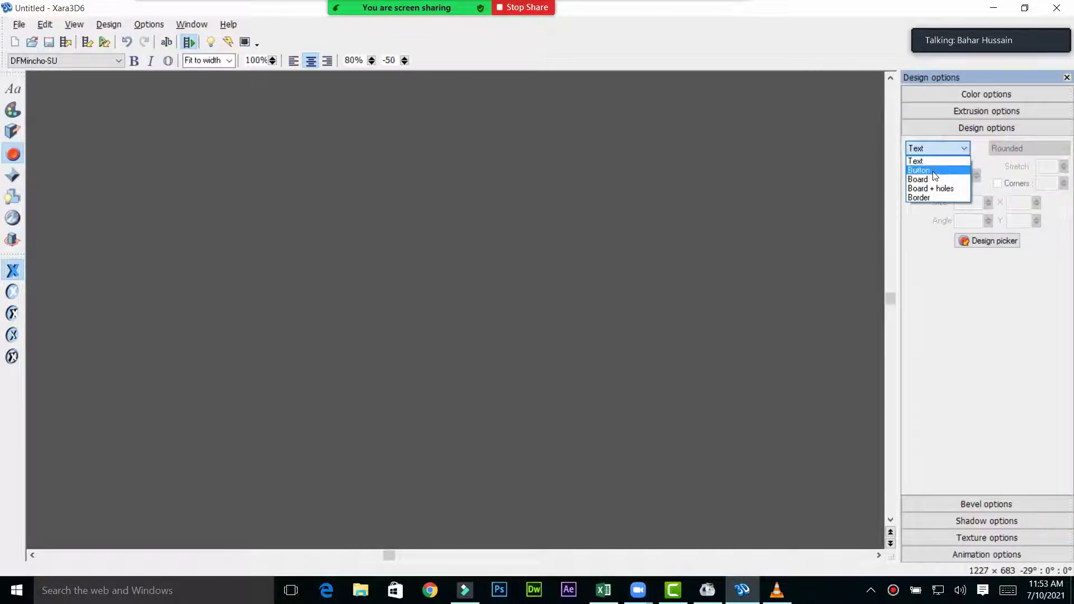
{"action": "left_click", "coordinate": [932, 173]}
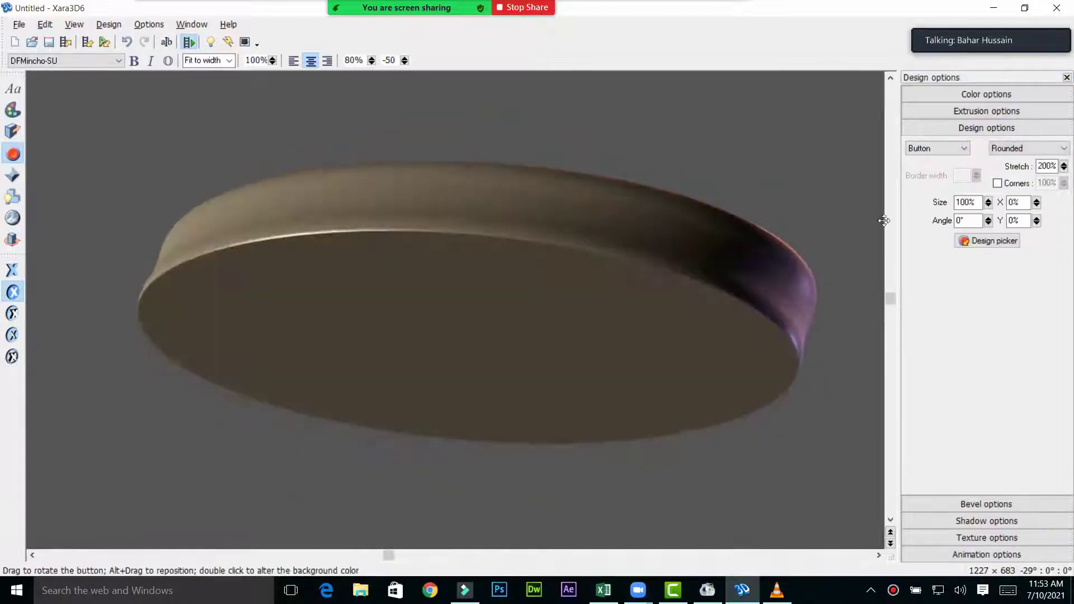
{"action": "left_click", "coordinate": [1026, 148]}
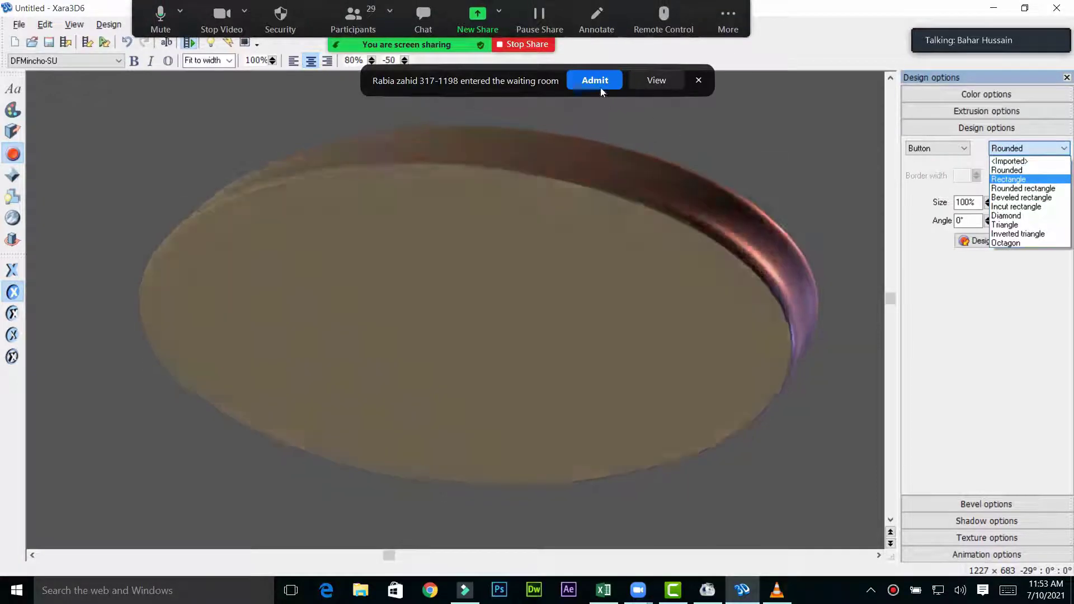
{"action": "left_click", "coordinate": [597, 84]}
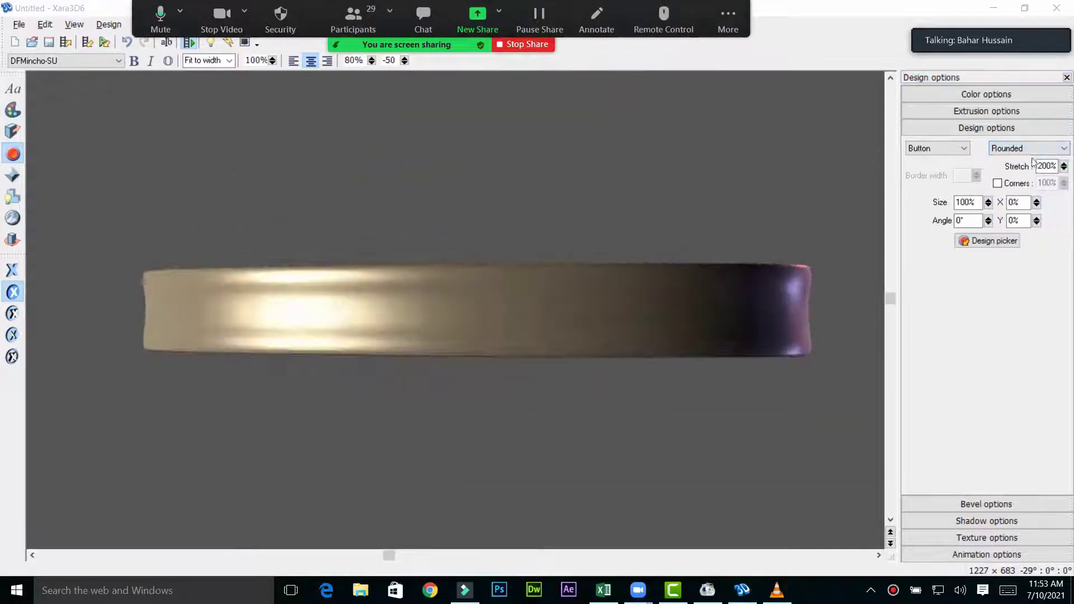
{"action": "mouse_move", "coordinate": [1065, 165]}
{"action": "left_mouse_down"}
{"action": "mouse_move", "coordinate": [1051, 197]}
{"action": "mouse_move", "coordinate": [1052, 184]}
{"action": "left_mouse_up"}
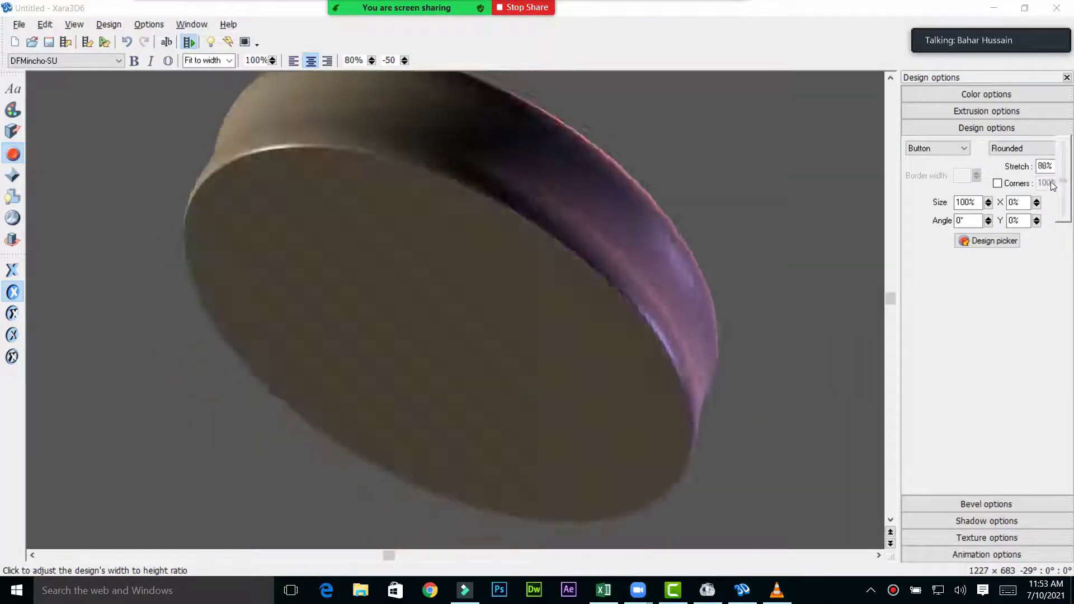
Stop the text animating separately and keep the Rounded button shape
{"action": "left_click", "coordinate": [985, 554]}
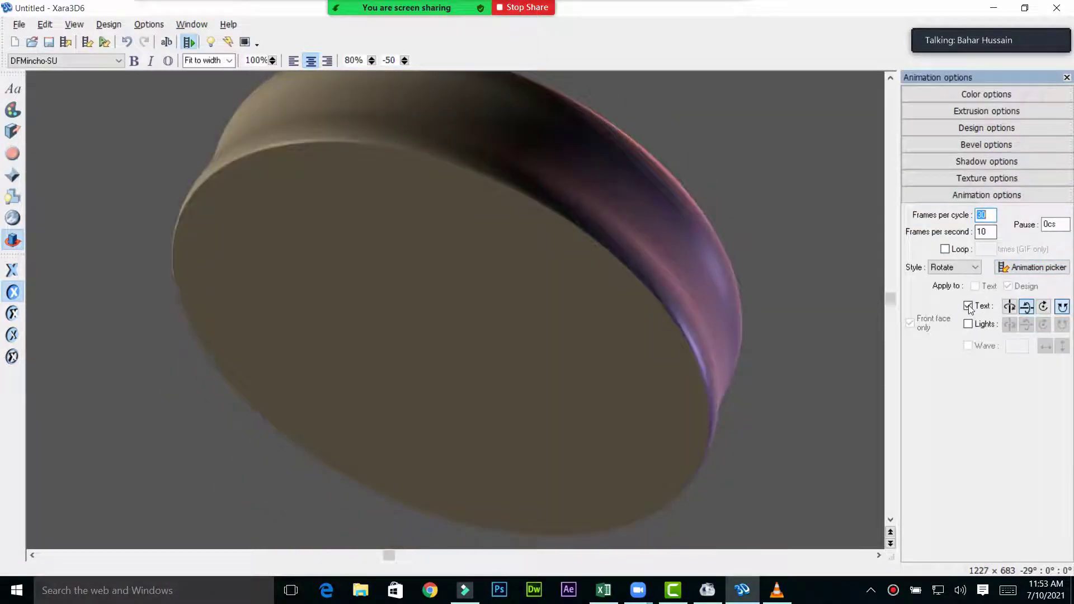
{"action": "left_click", "coordinate": [968, 306]}
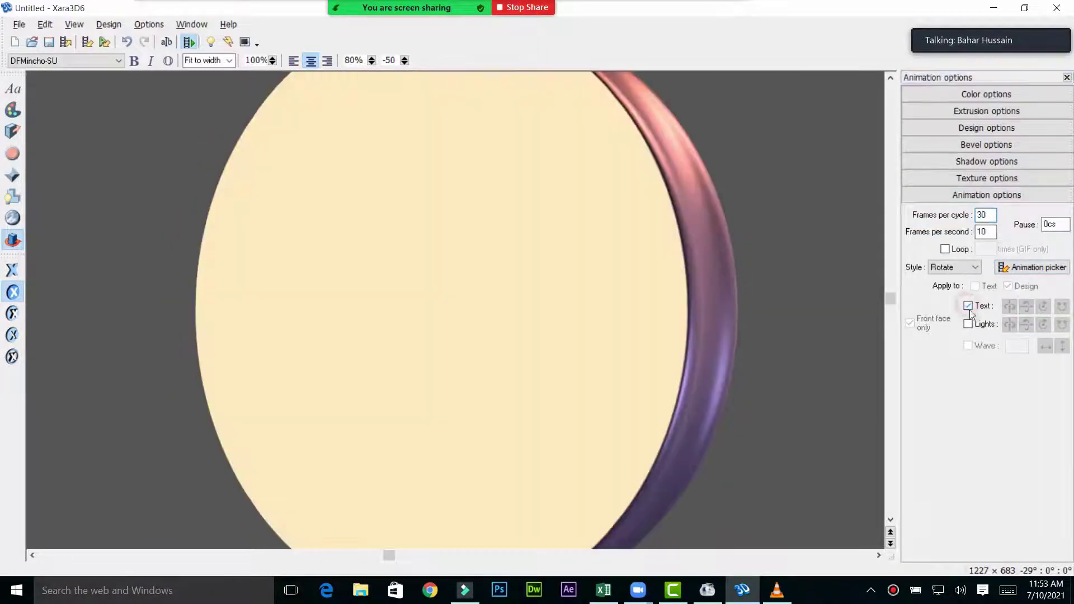
{"action": "left_click", "coordinate": [990, 128]}
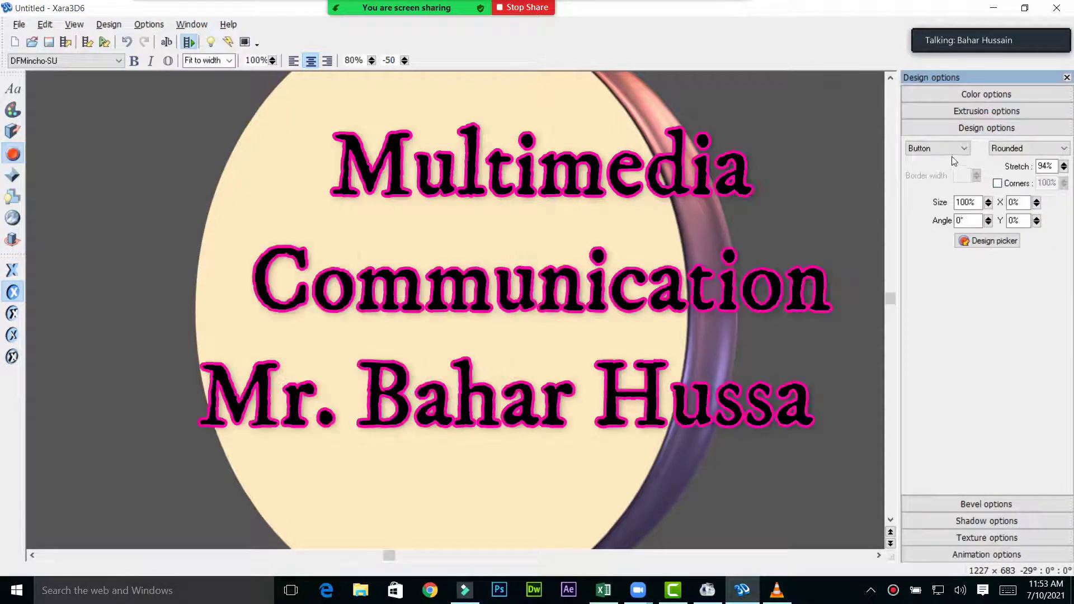
{"action": "left_click", "coordinate": [949, 150]}
{"action": "left_click", "coordinate": [1016, 148]}
{"action": "left_click", "coordinate": [1016, 149]}
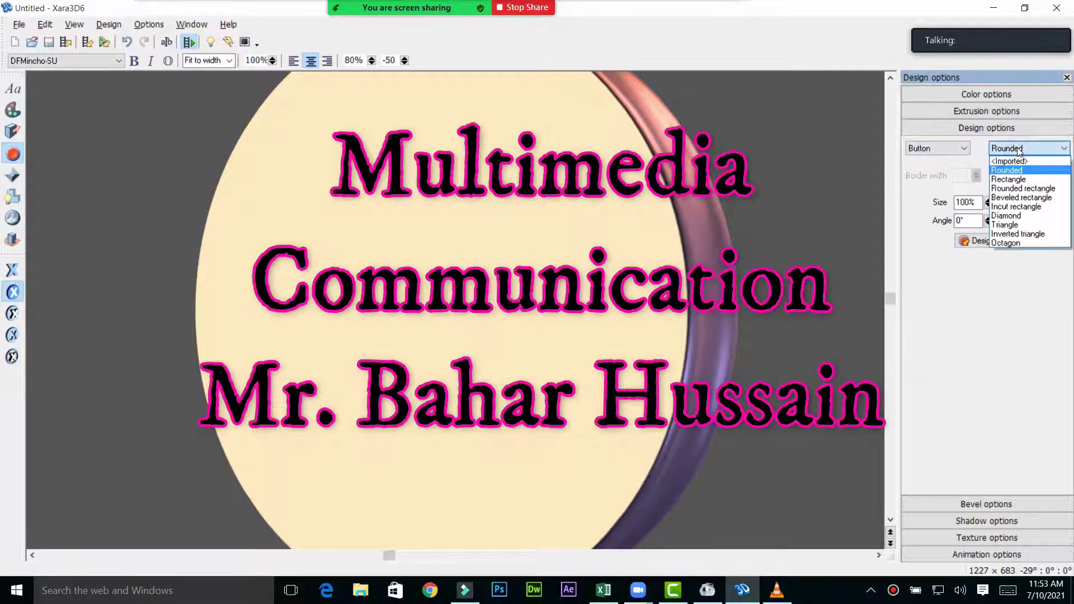
{"action": "left_click", "coordinate": [1021, 149]}
Set the button's Stretch to 97% and its Size to 66%
{"action": "left_click_drag", "start_coordinate": [1063, 168], "coordinate": [1062, 171]}
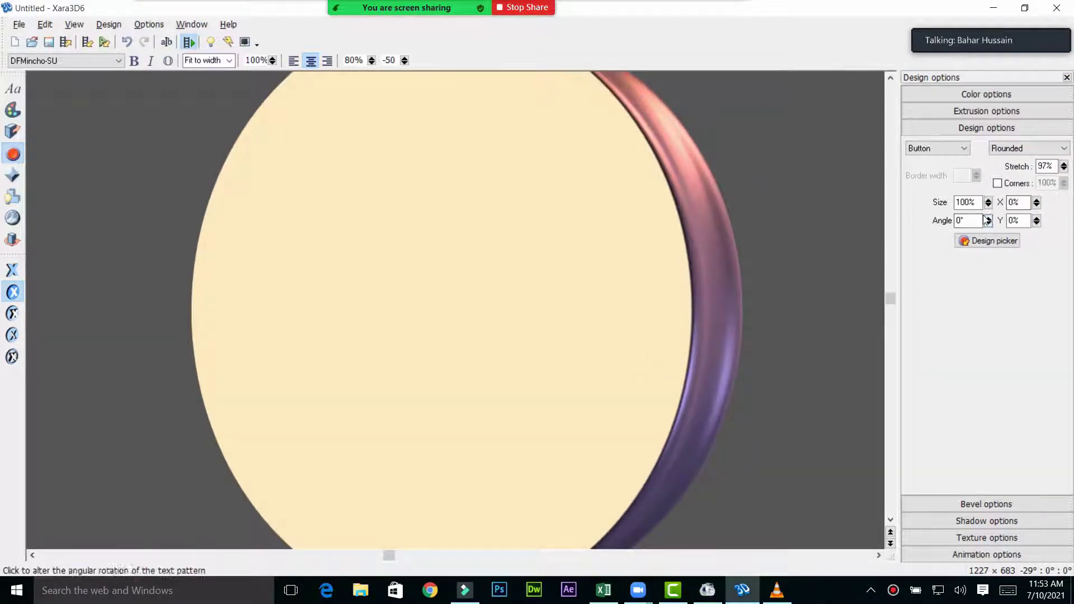
{"action": "left_click_drag", "start_coordinate": [988, 208], "coordinate": [990, 221]}
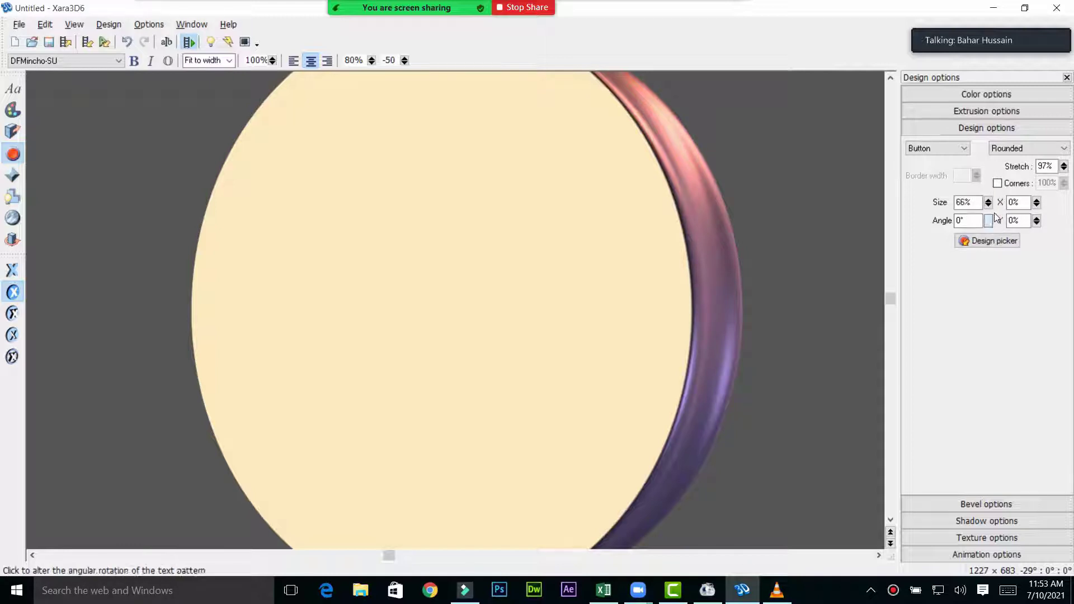
{"action": "left_click", "coordinate": [944, 148]}
{"action": "mouse_move", "coordinate": [952, 98]}
{"action": "left_mouse_down"}
{"action": "mouse_move", "coordinate": [984, 75]}
{"action": "mouse_move", "coordinate": [940, 112]}
{"action": "left_mouse_up"}
{"action": "left_click", "coordinate": [956, 96]}
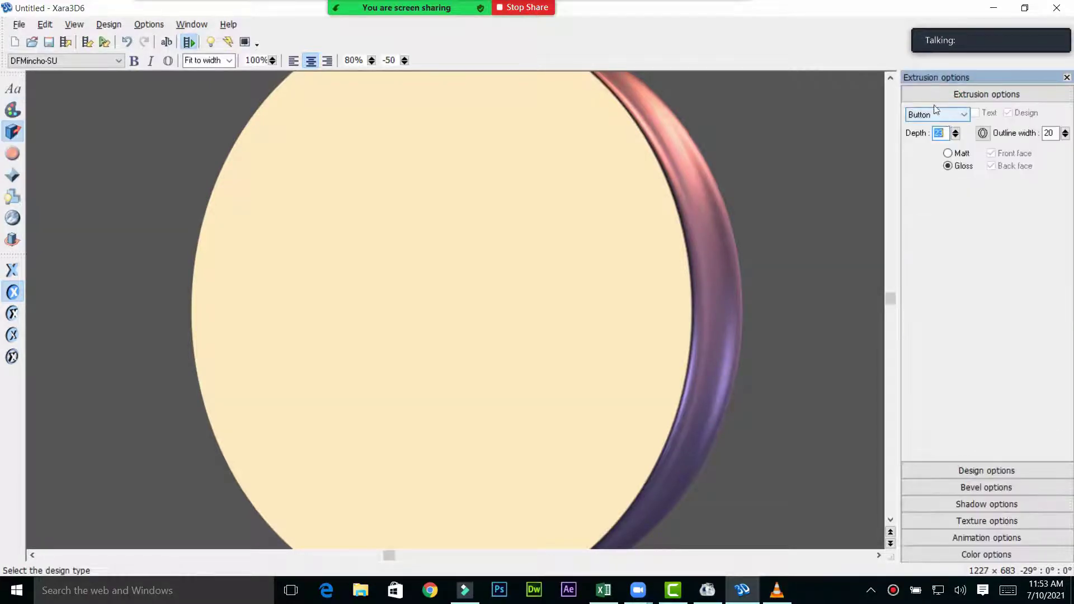
Try a shadow under the coin, then remove it again
{"action": "left_click", "coordinate": [972, 470]}
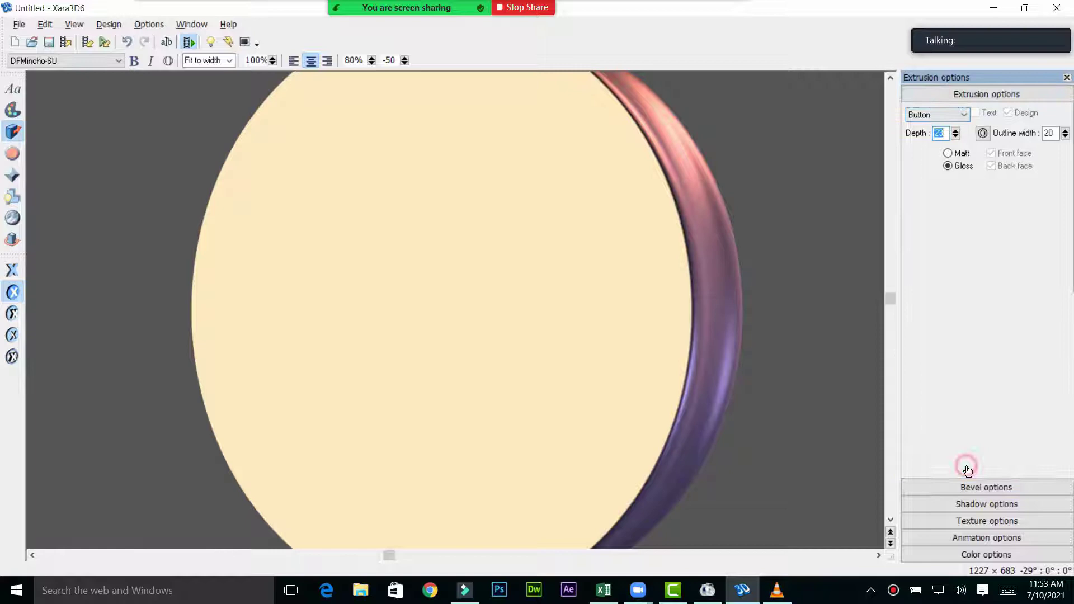
{"action": "left_click", "coordinate": [975, 505]}
{"action": "left_click", "coordinate": [909, 163]}
{"action": "left_click", "coordinate": [909, 162]}
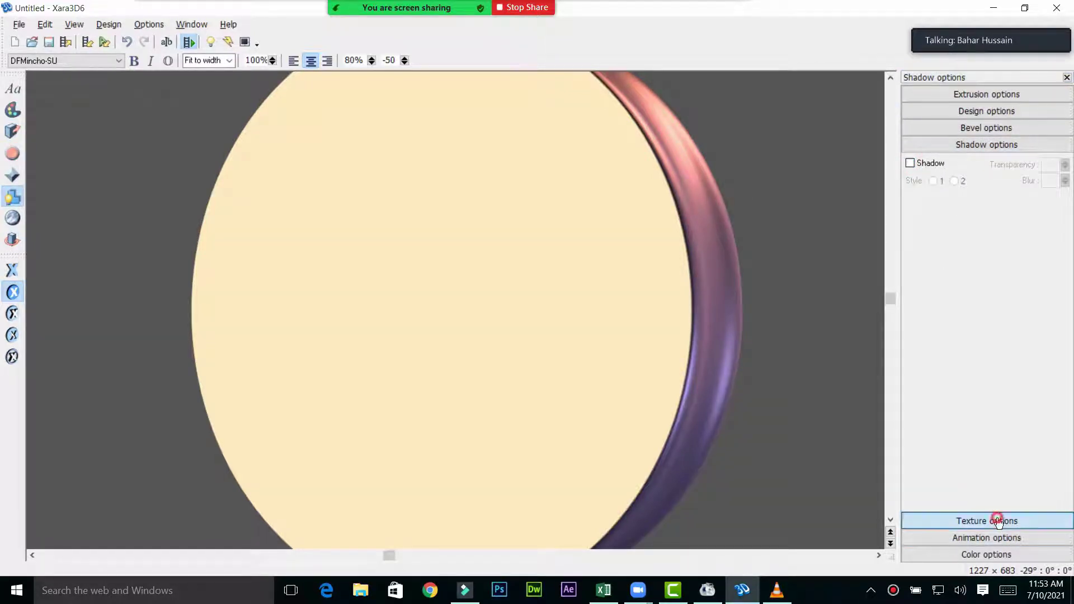
Texture the button face with the Hajvery-University-logo image at 100% size and 0° angle
{"action": "left_click", "coordinate": [1006, 520]}
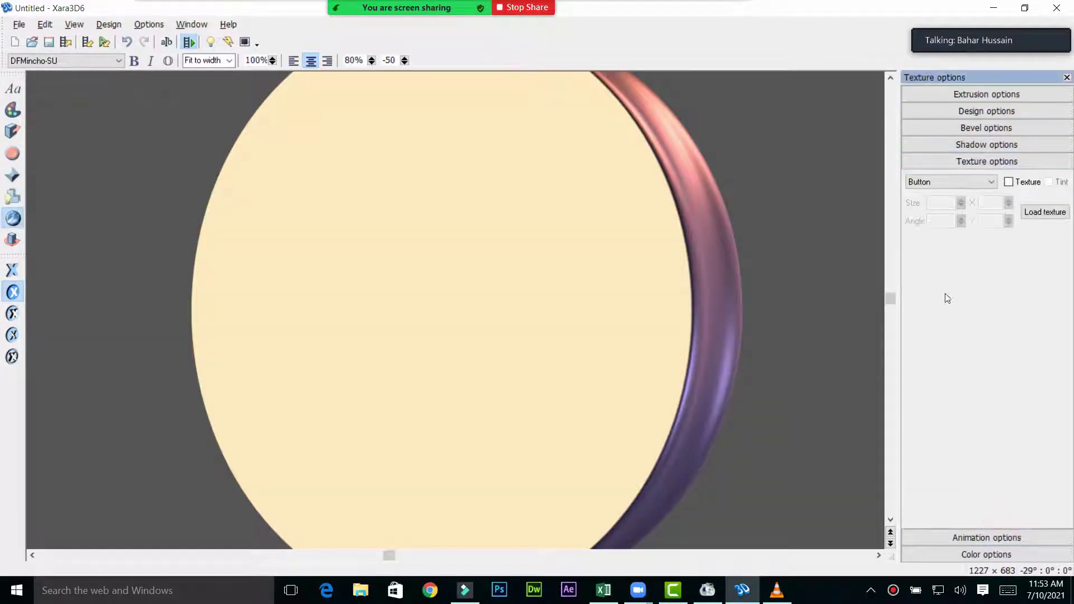
{"action": "left_click", "coordinate": [952, 180]}
{"action": "left_click", "coordinate": [1023, 185]}
{"action": "left_click", "coordinate": [1007, 182]}
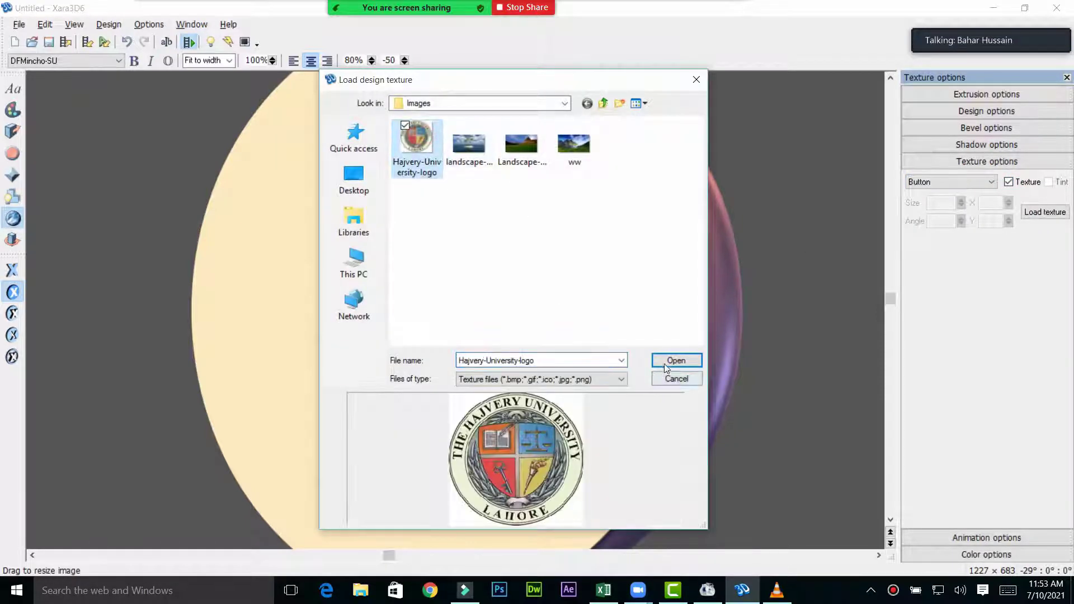
{"action": "left_click", "coordinate": [665, 362]}
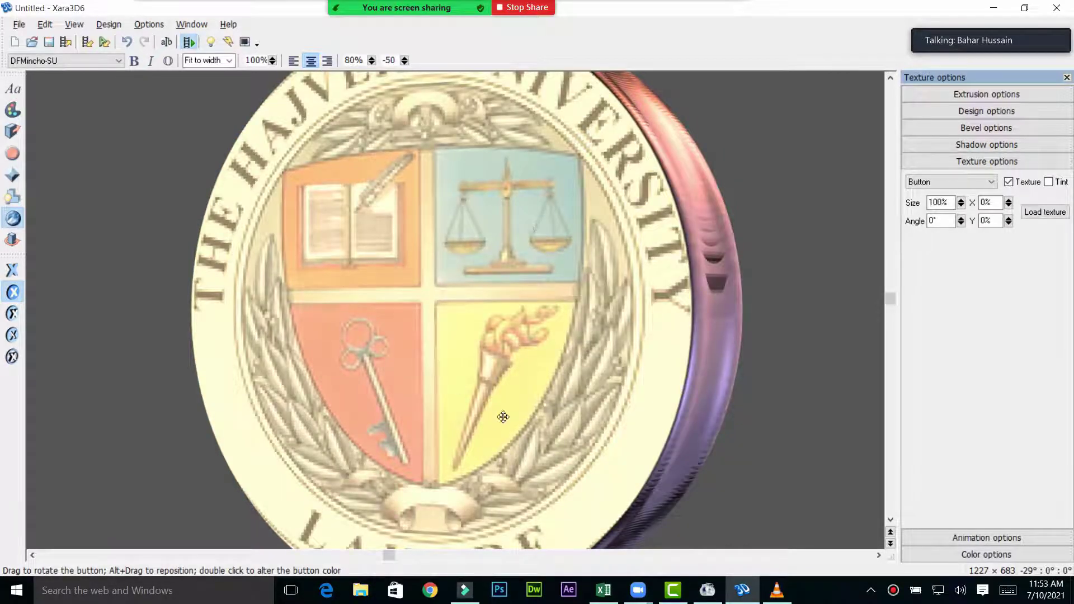
{"action": "left_click", "coordinate": [986, 553]}
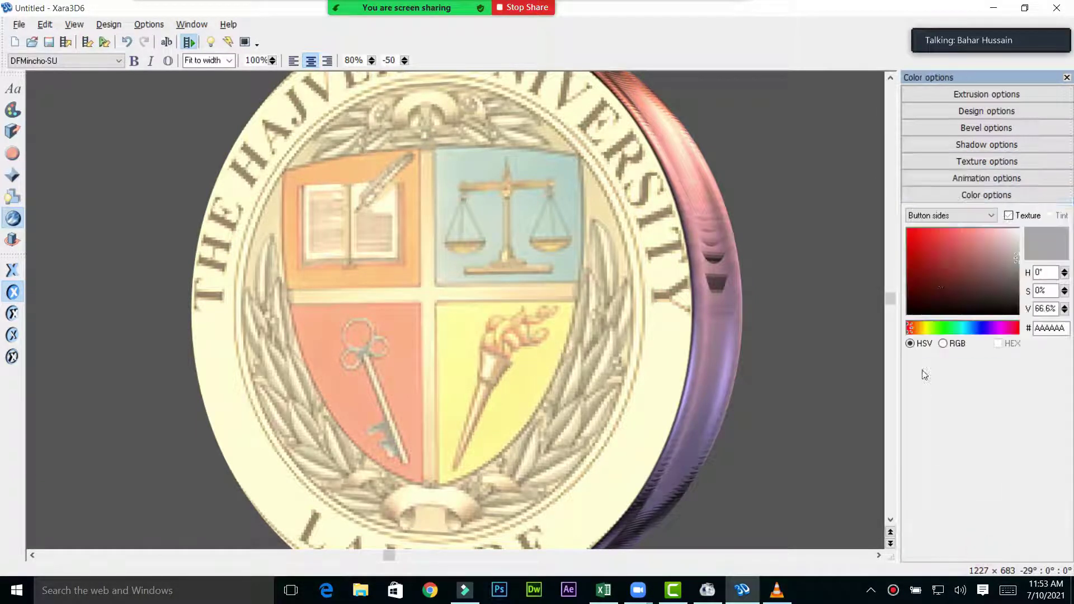
Try a dark red colour on the coin face, then restore the logo texture
{"action": "left_click", "coordinate": [919, 216]}
{"action": "left_click", "coordinate": [935, 229]}
{"action": "left_click", "coordinate": [942, 216]}
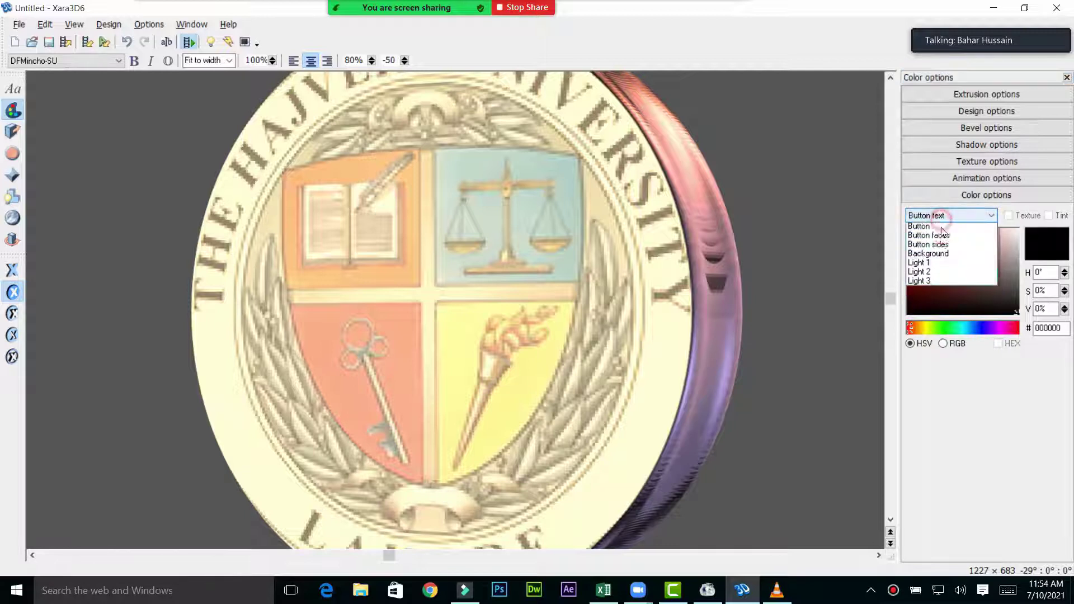
{"action": "left_click", "coordinate": [940, 247]}
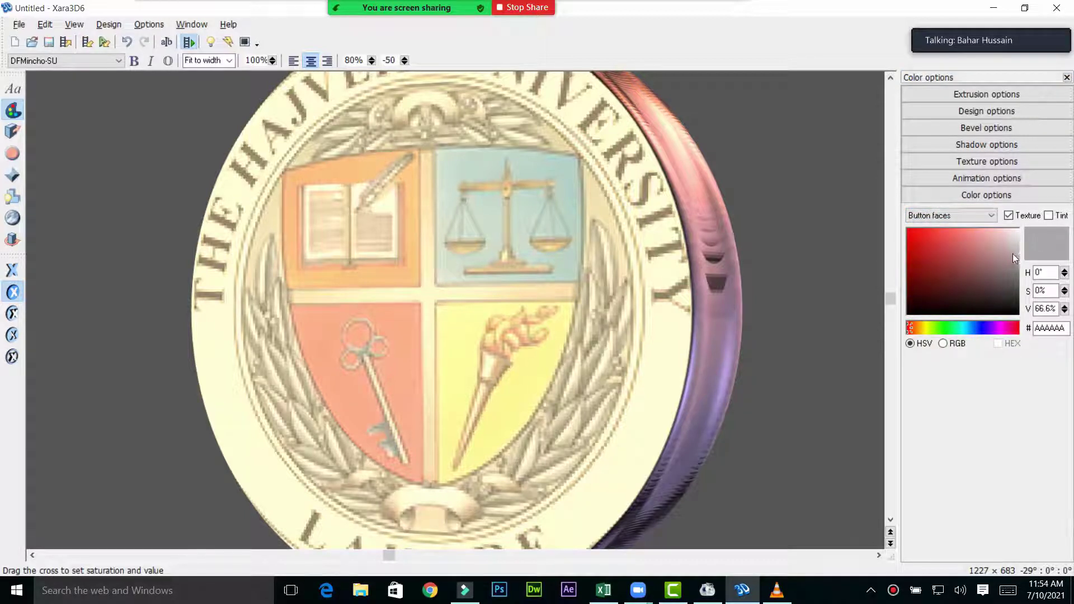
{"action": "left_click", "coordinate": [951, 242]}
{"action": "left_click_drag", "start_coordinate": [941, 239], "coordinate": [935, 239]}
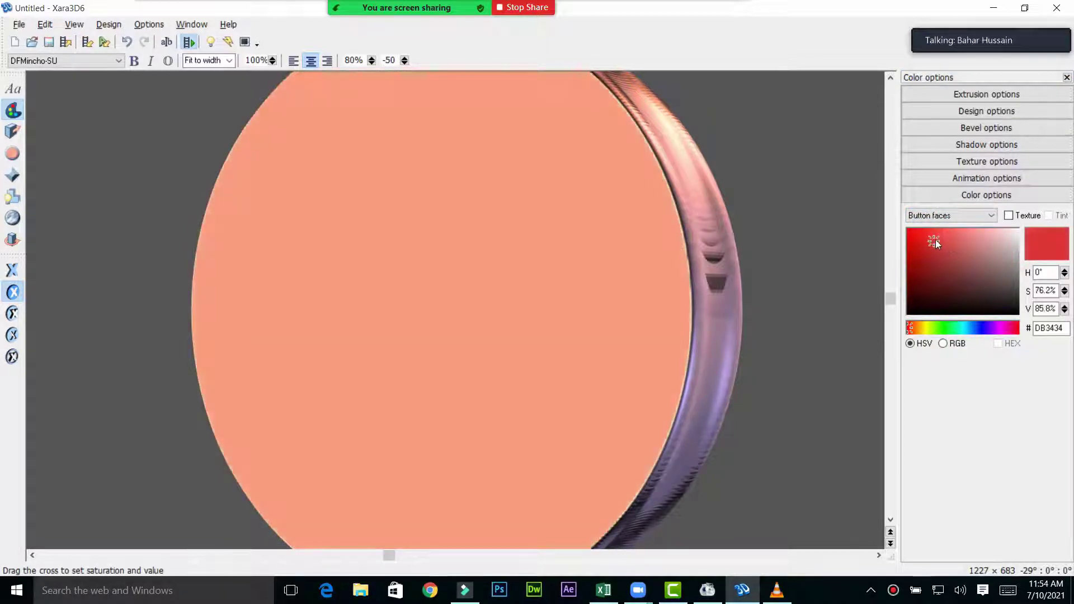
{"action": "left_click", "coordinate": [940, 216]}
{"action": "left_click", "coordinate": [942, 229]}
{"action": "left_click", "coordinate": [945, 216]}
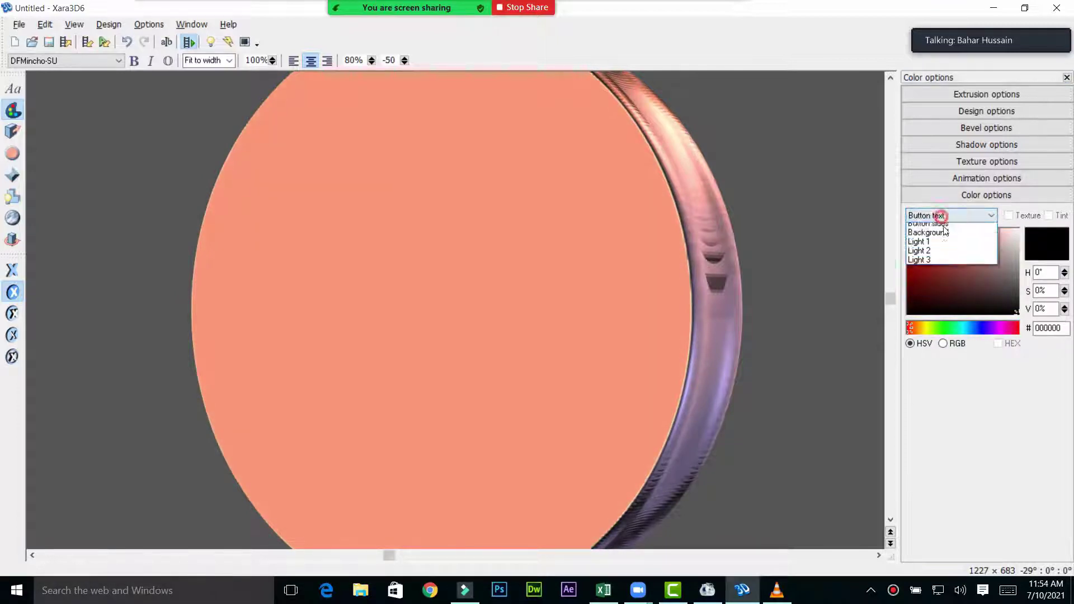
{"action": "left_click", "coordinate": [941, 226]}
{"action": "left_click", "coordinate": [1008, 216]}
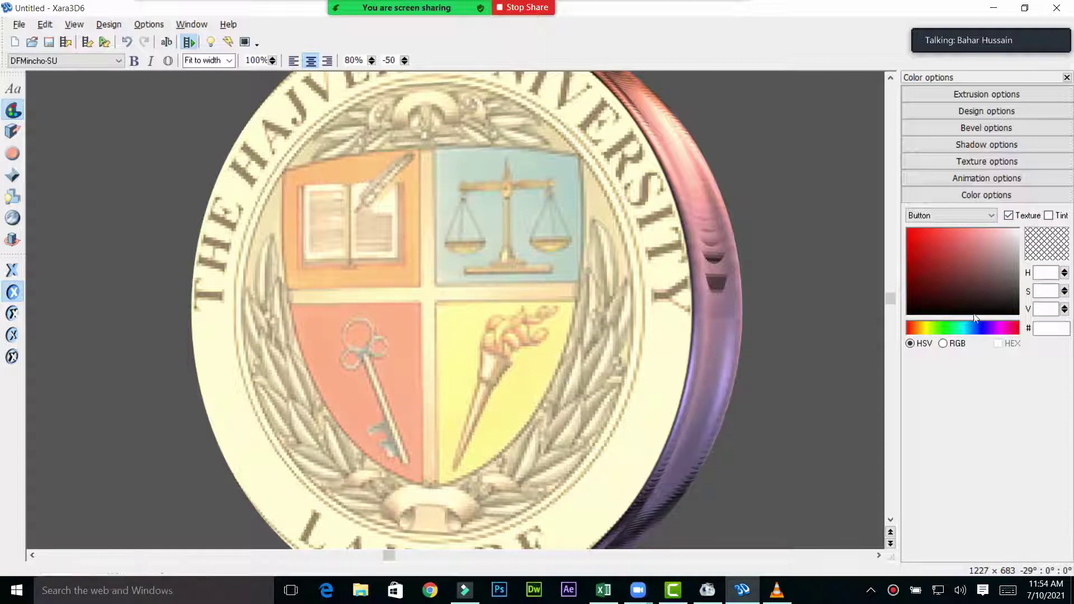
Colour the button faces green and sides red (CB1919), and apply a 30° bevel
{"action": "left_click", "coordinate": [951, 215]}
{"action": "left_click", "coordinate": [949, 246]}
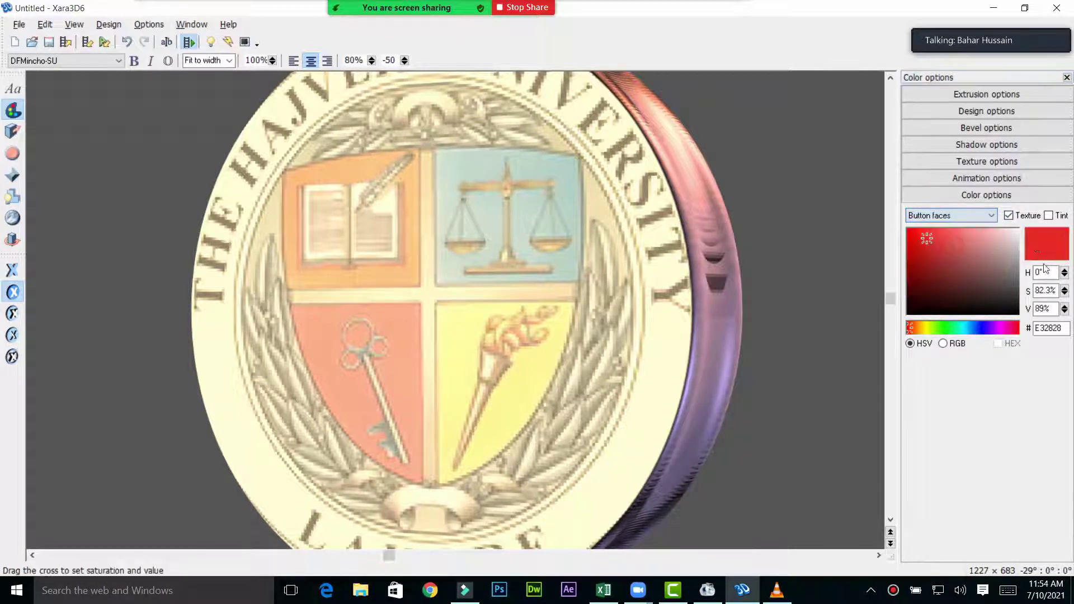
{"action": "left_click_drag", "start_coordinate": [943, 258], "coordinate": [930, 286]}
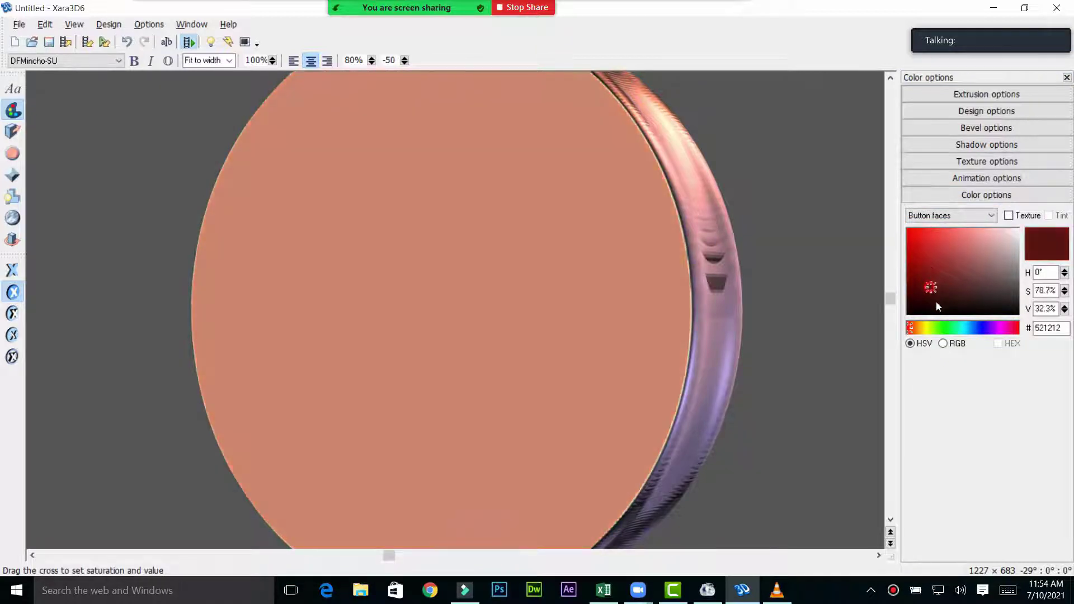
{"action": "left_click", "coordinate": [943, 328]}
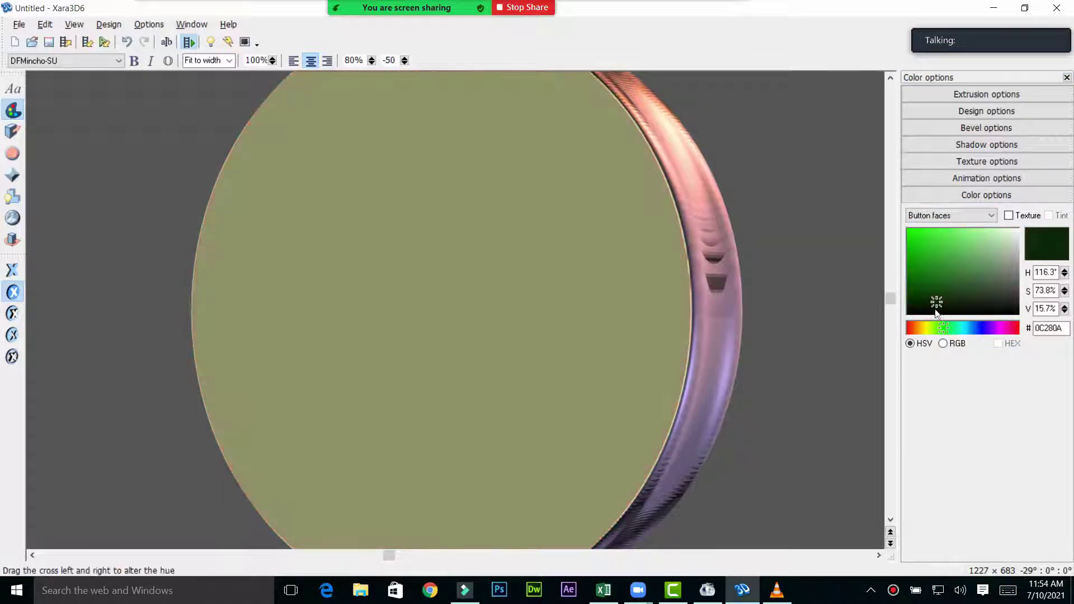
{"action": "left_click_drag", "start_coordinate": [935, 302], "coordinate": [930, 266]}
{"action": "left_click", "coordinate": [938, 218]}
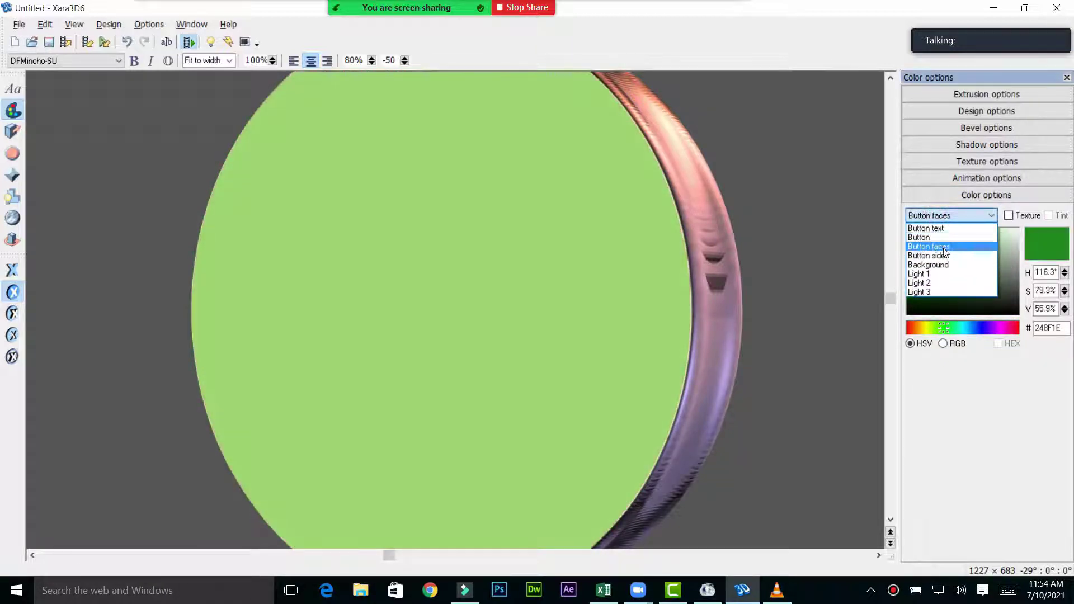
{"action": "left_click", "coordinate": [939, 256]}
{"action": "left_click", "coordinate": [920, 244]}
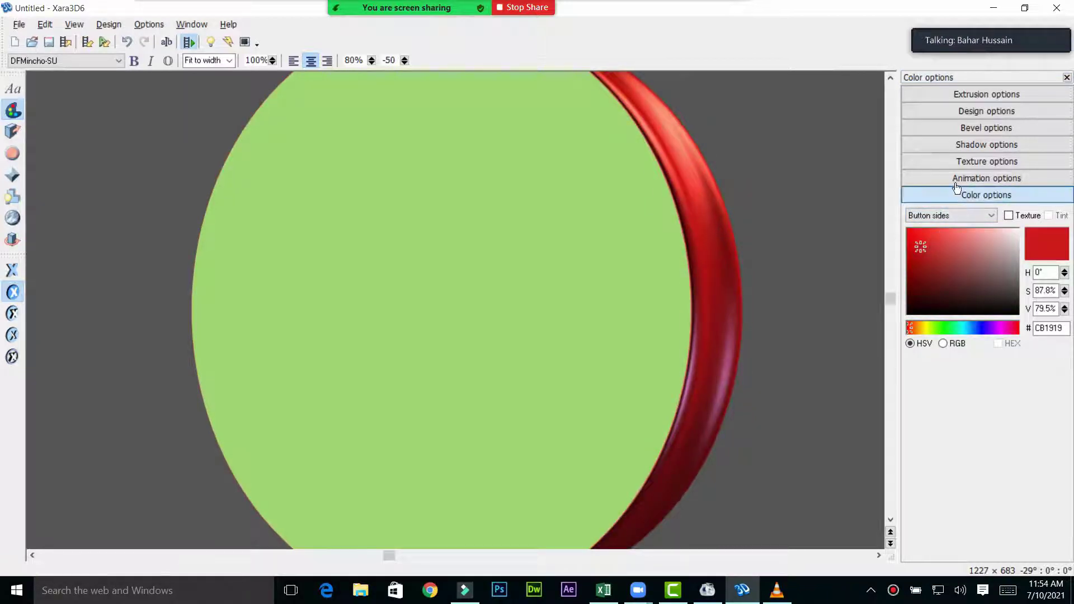
{"action": "left_click", "coordinate": [956, 128]}
{"action": "left_click", "coordinate": [929, 172]}
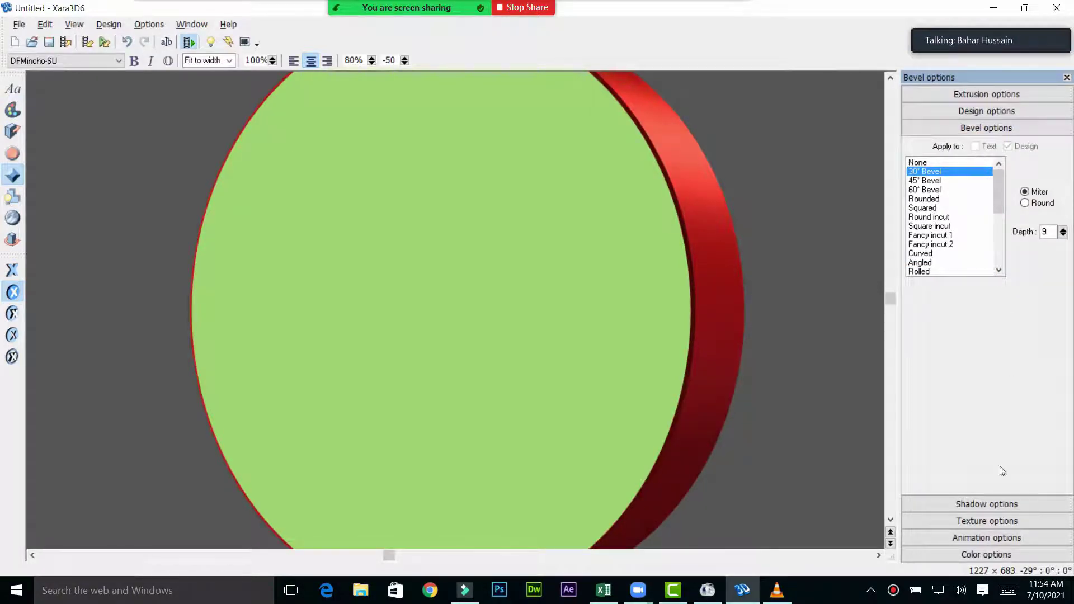
Re-enable the seal texture on the face and give the edge a Rounded bevel at depth 17
{"action": "left_click", "coordinate": [977, 521]}
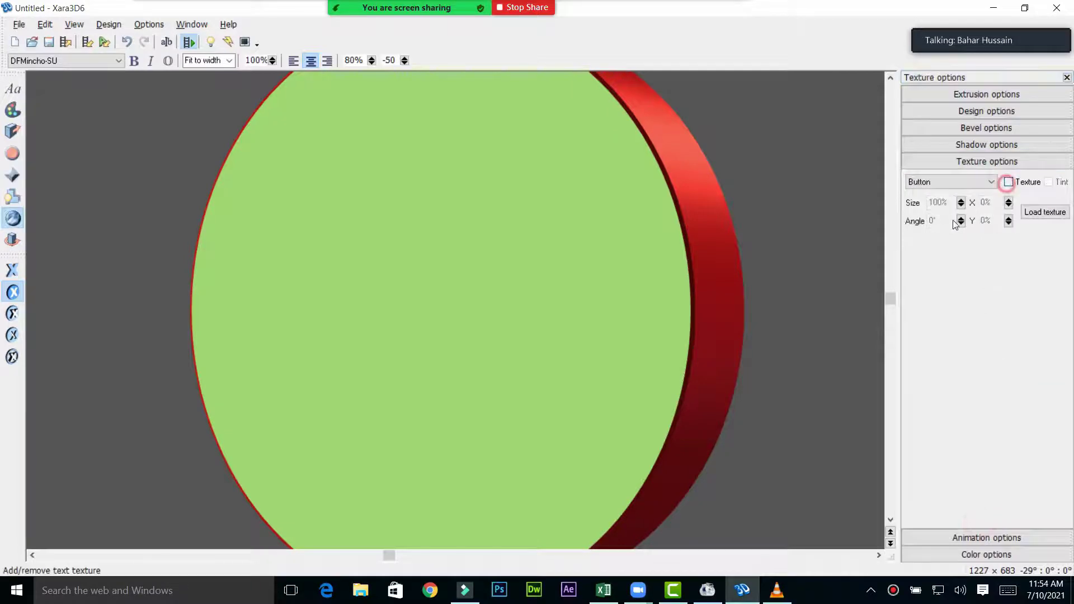
{"action": "left_click", "coordinate": [1009, 182]}
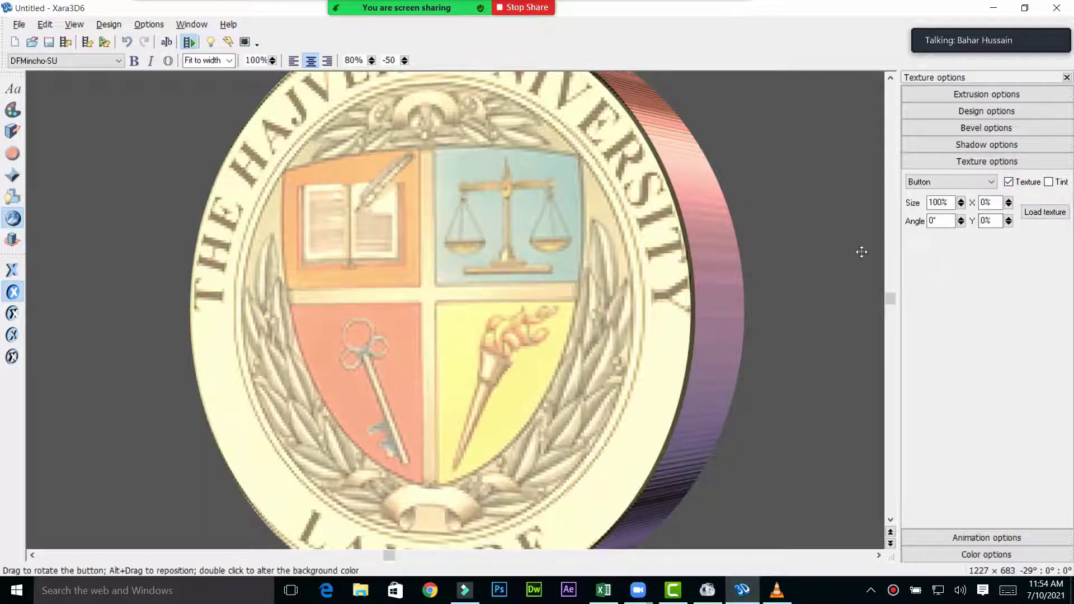
{"action": "left_click", "coordinate": [964, 127]}
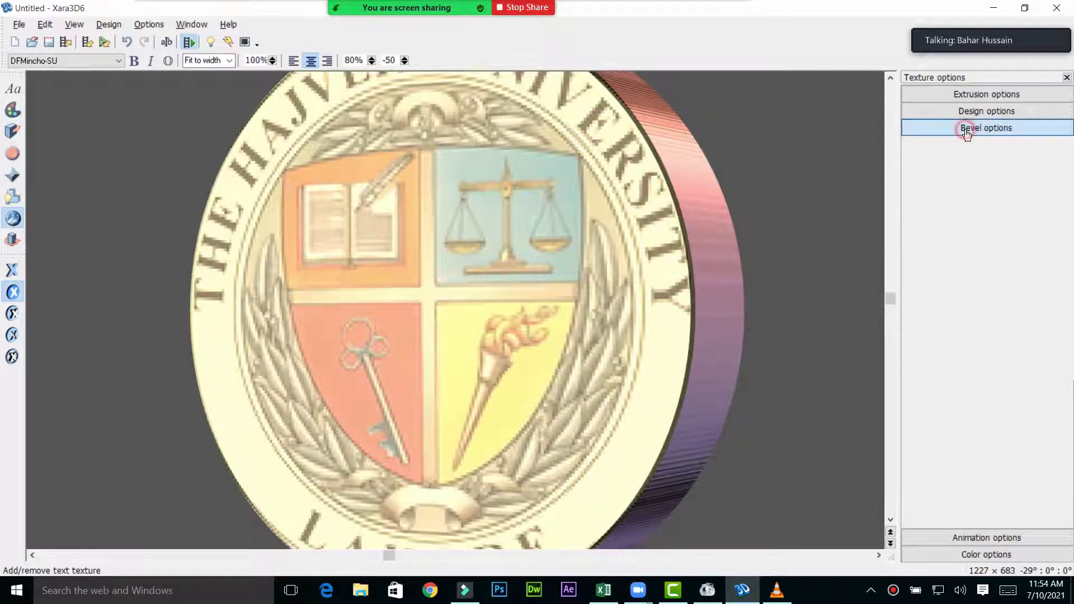
{"action": "left_click", "coordinate": [934, 180]}
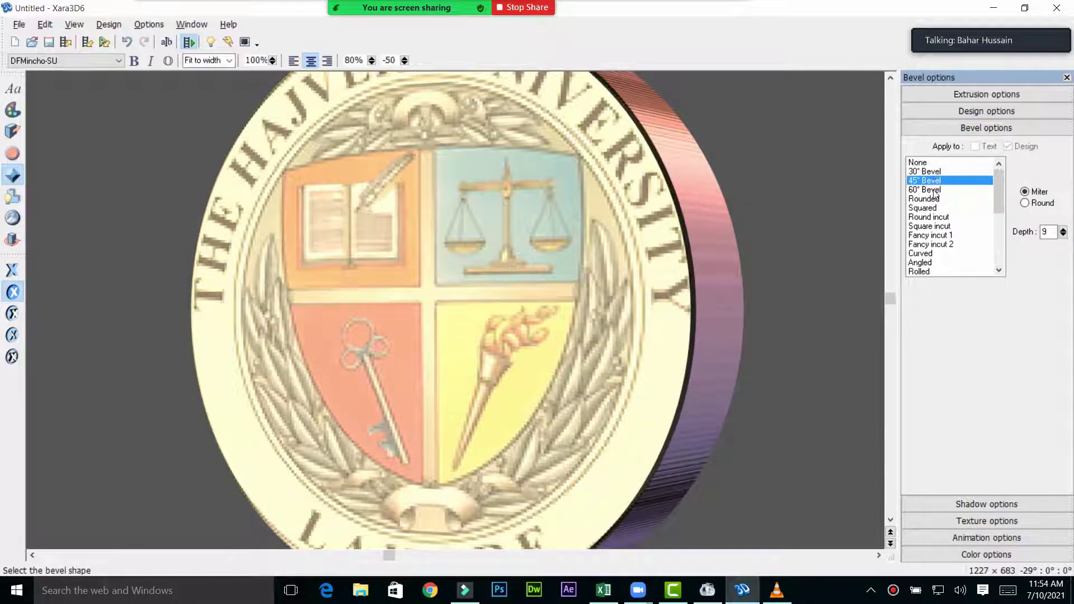
{"action": "left_click", "coordinate": [933, 190]}
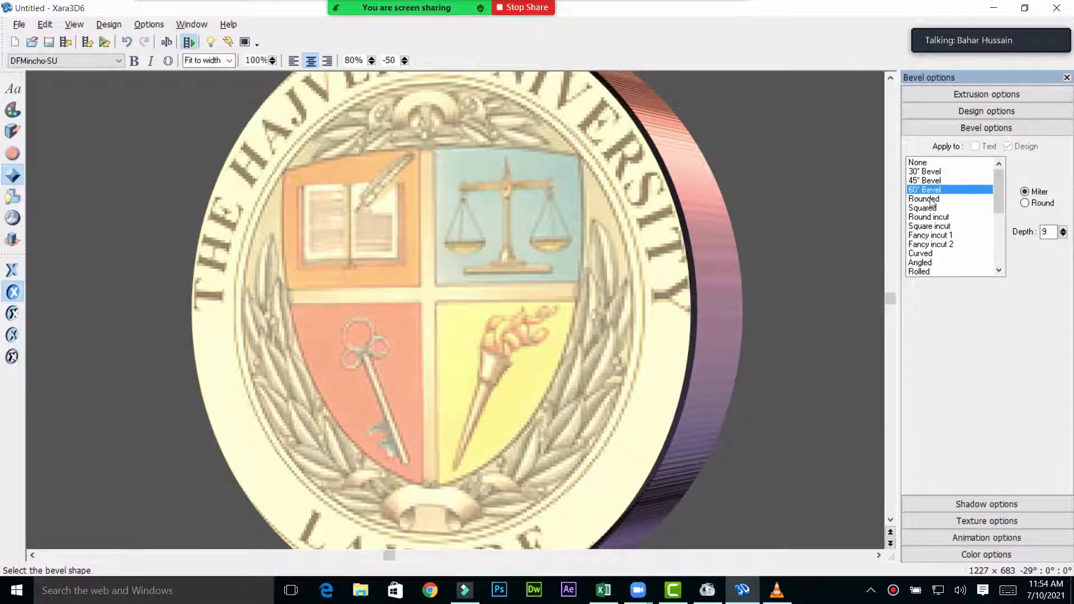
{"action": "left_click", "coordinate": [928, 198]}
{"action": "mouse_move", "coordinate": [1063, 235]}
{"action": "left_mouse_down"}
{"action": "mouse_move", "coordinate": [1060, 247]}
{"action": "mouse_move", "coordinate": [1056, 236]}
{"action": "left_mouse_up"}
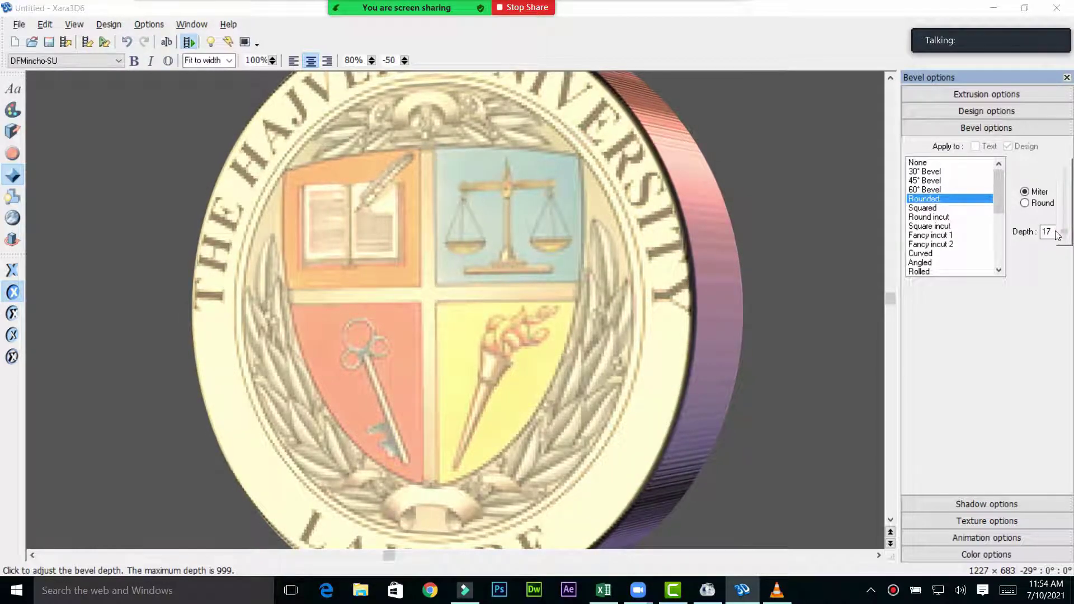
{"action": "left_click", "coordinate": [986, 111]}
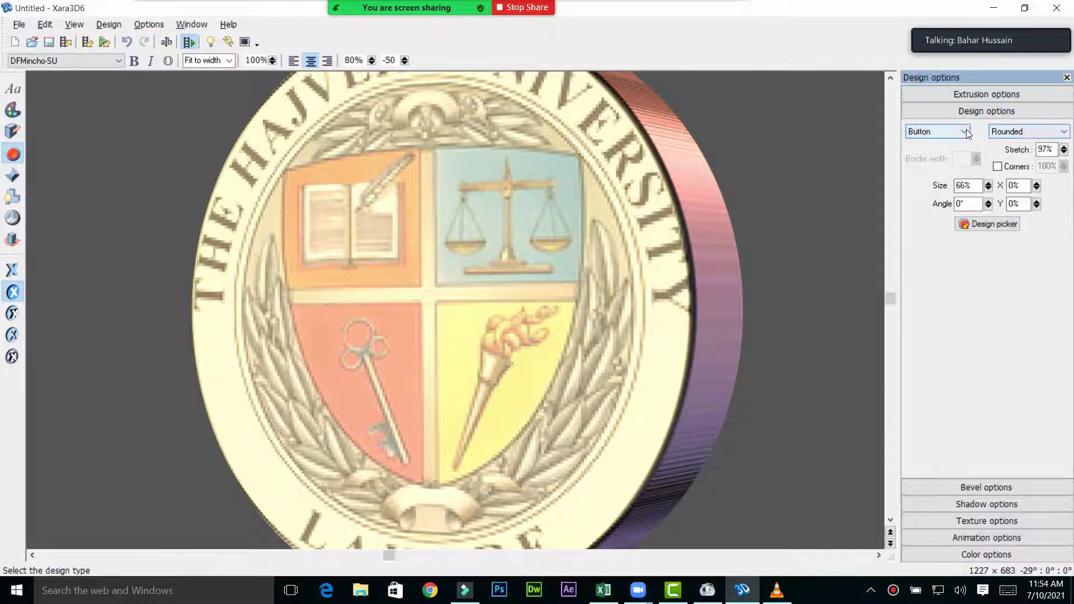
Set the coin's extrusion depth to 7 and outline width to 7
{"action": "left_click", "coordinate": [970, 95]}
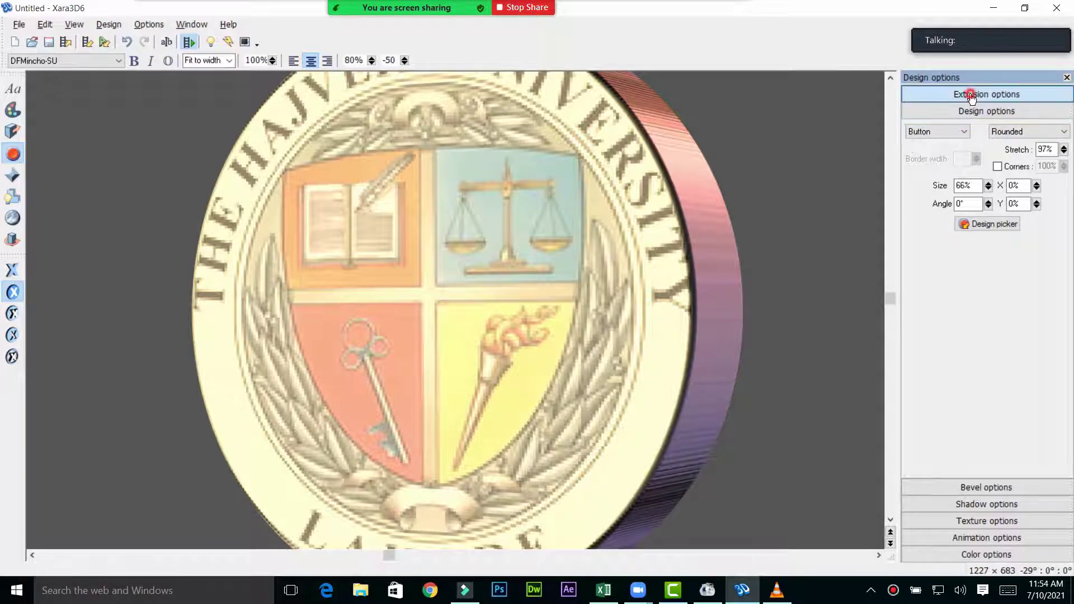
{"action": "left_click_drag", "start_coordinate": [1067, 140], "coordinate": [1068, 146]}
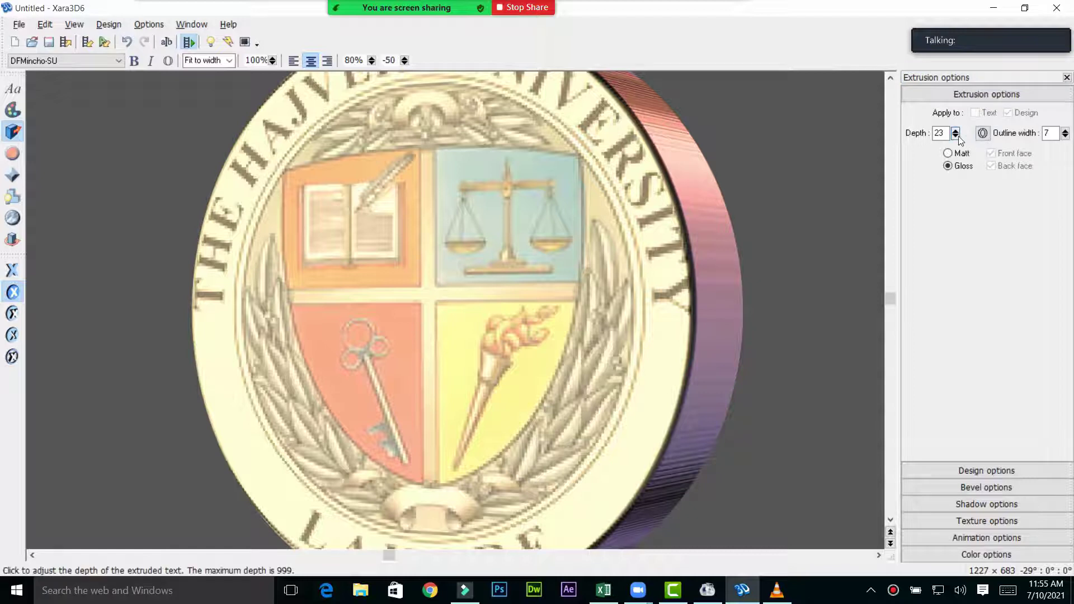
{"action": "left_click_drag", "start_coordinate": [955, 133], "coordinate": [961, 146]}
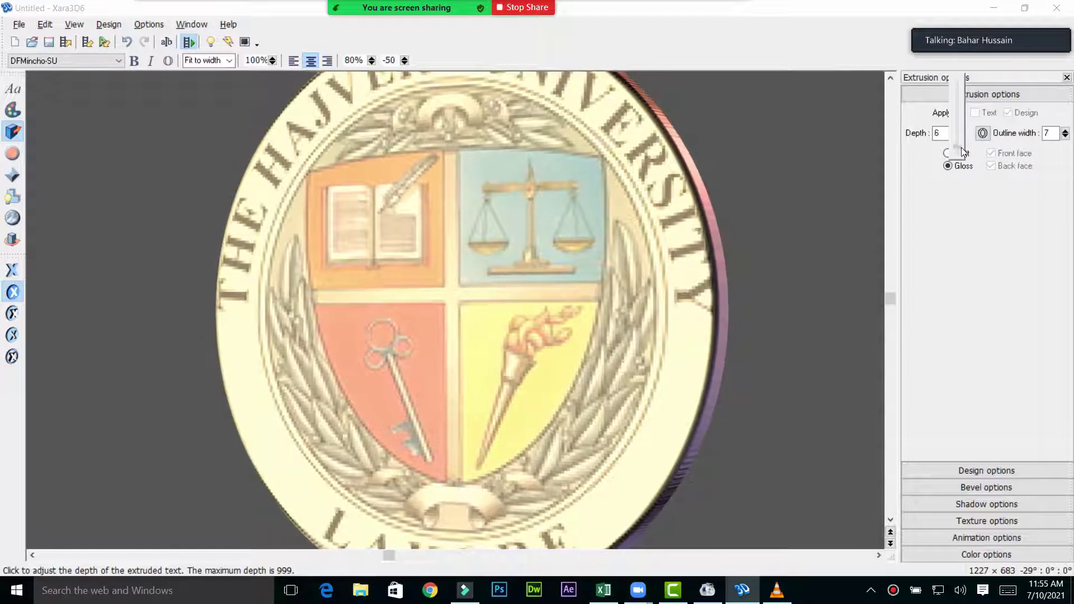
{"action": "left_click_drag", "start_coordinate": [963, 151], "coordinate": [964, 153]}
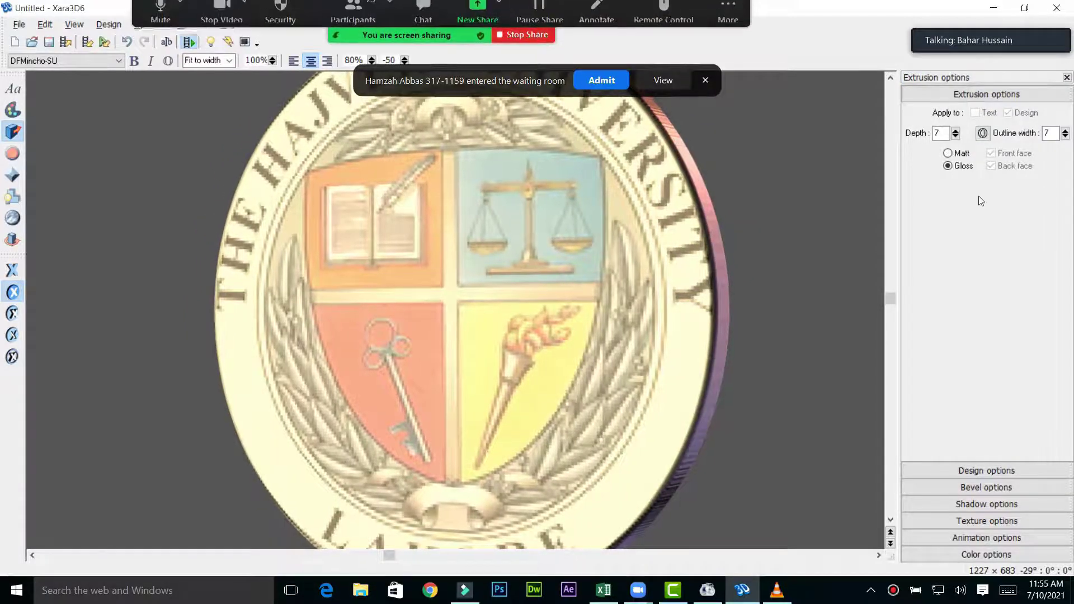
{"action": "left_click", "coordinate": [604, 83]}
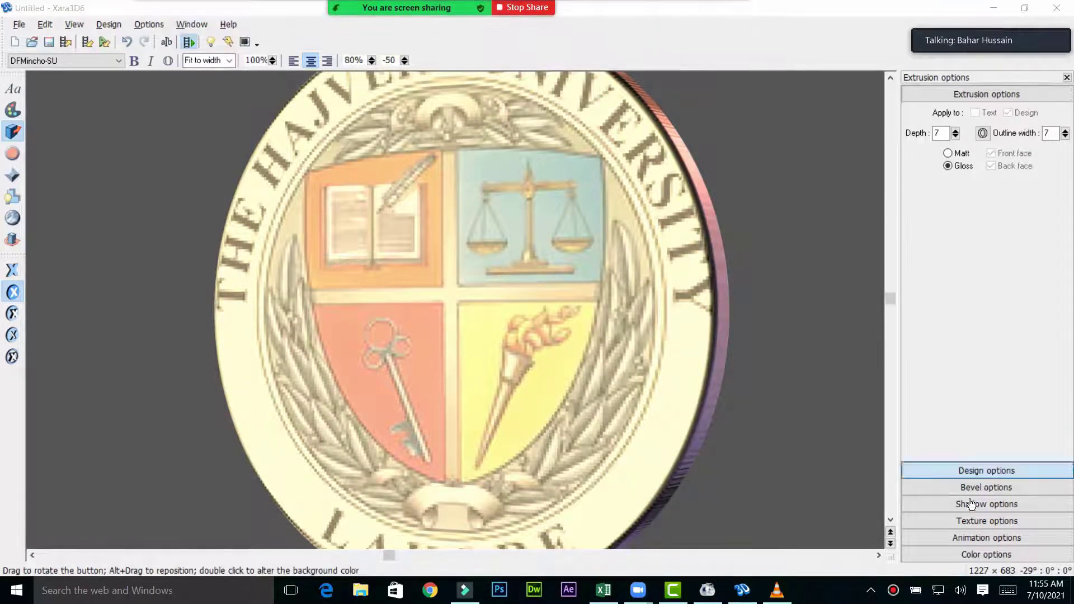
{"action": "left_click", "coordinate": [969, 539]}
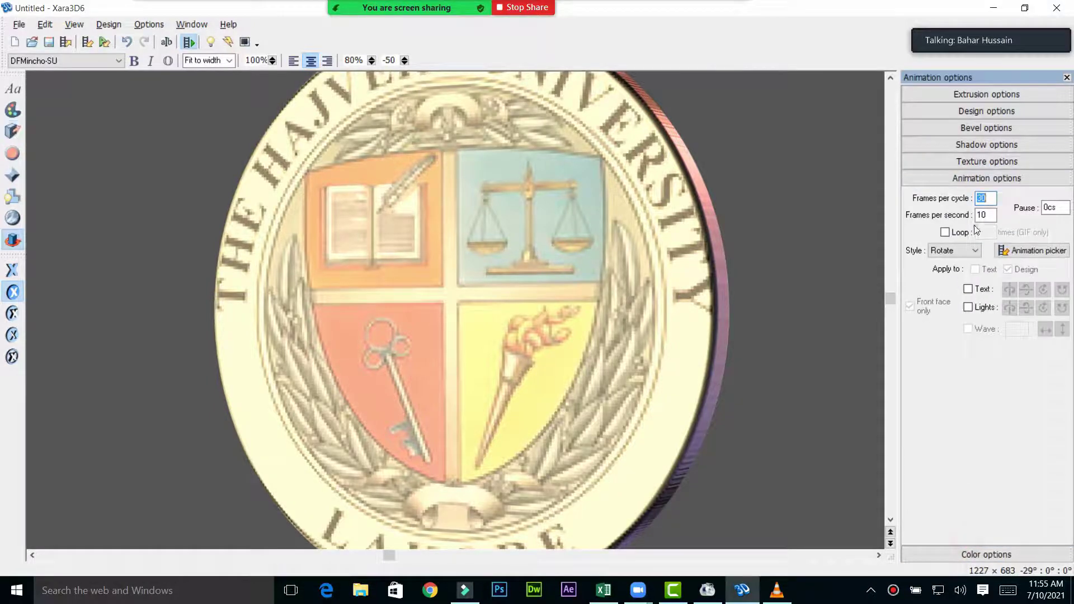
Apply the Rotate2aWave animation to the coin and turn on looping, 25 frames per cycle
{"action": "left_click", "coordinate": [969, 290]}
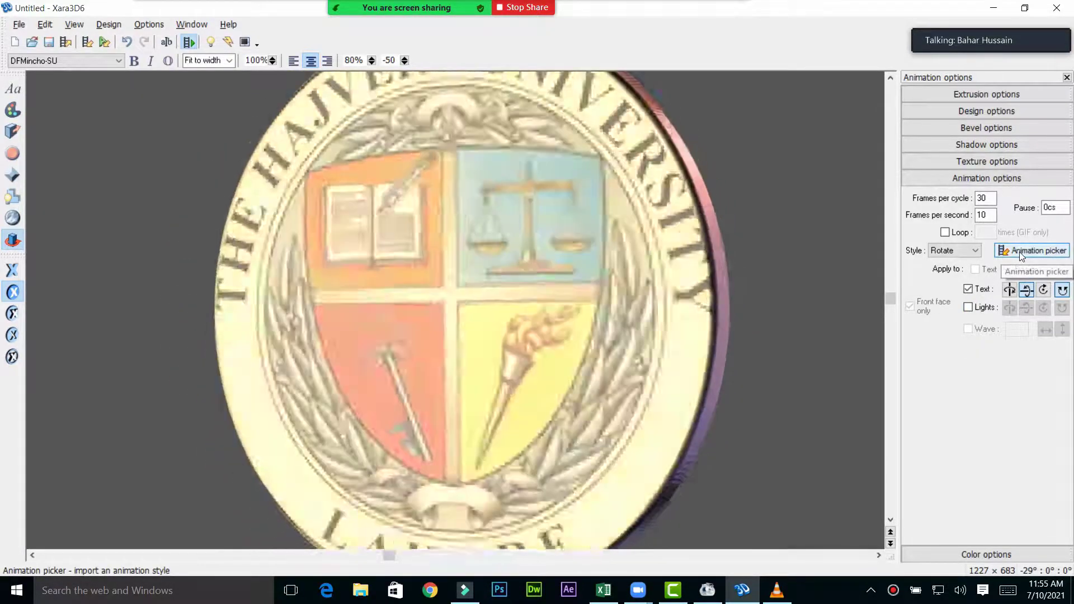
{"action": "left_click", "coordinate": [1021, 251]}
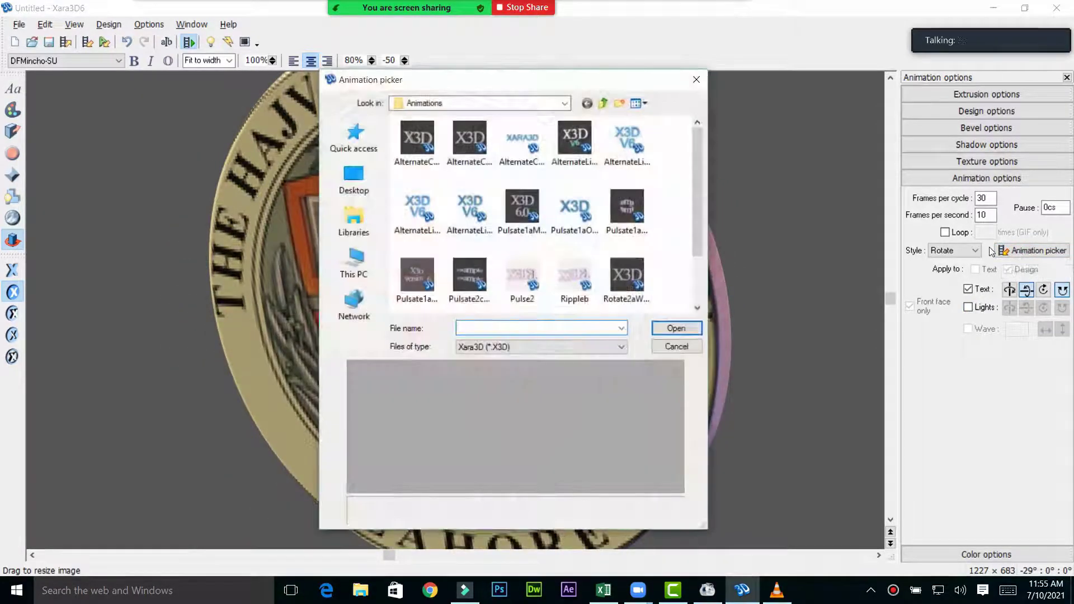
{"action": "left_click", "coordinate": [628, 276]}
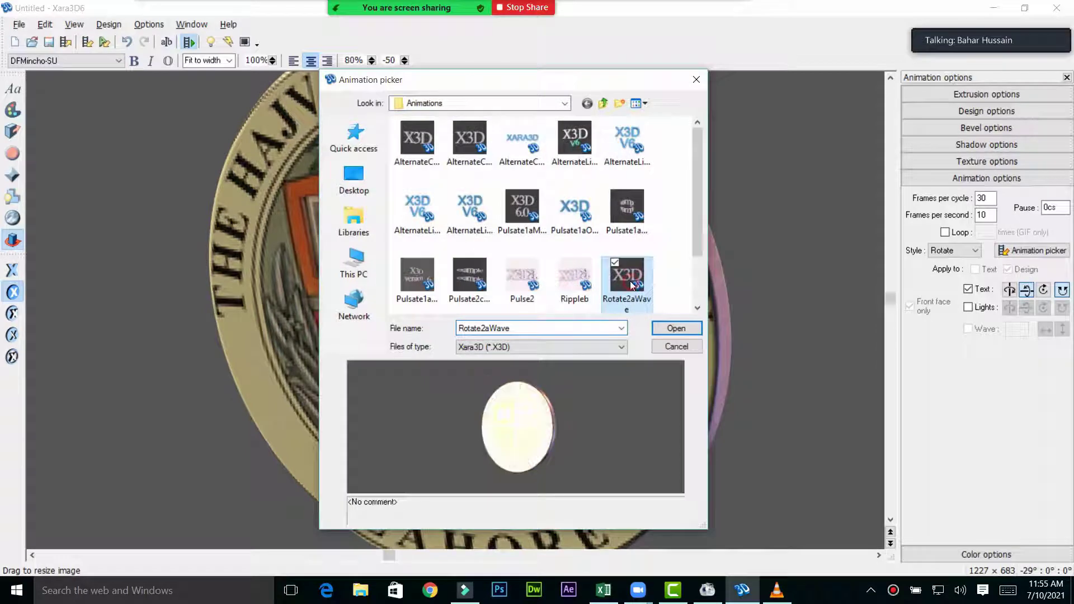
{"action": "left_click", "coordinate": [675, 329]}
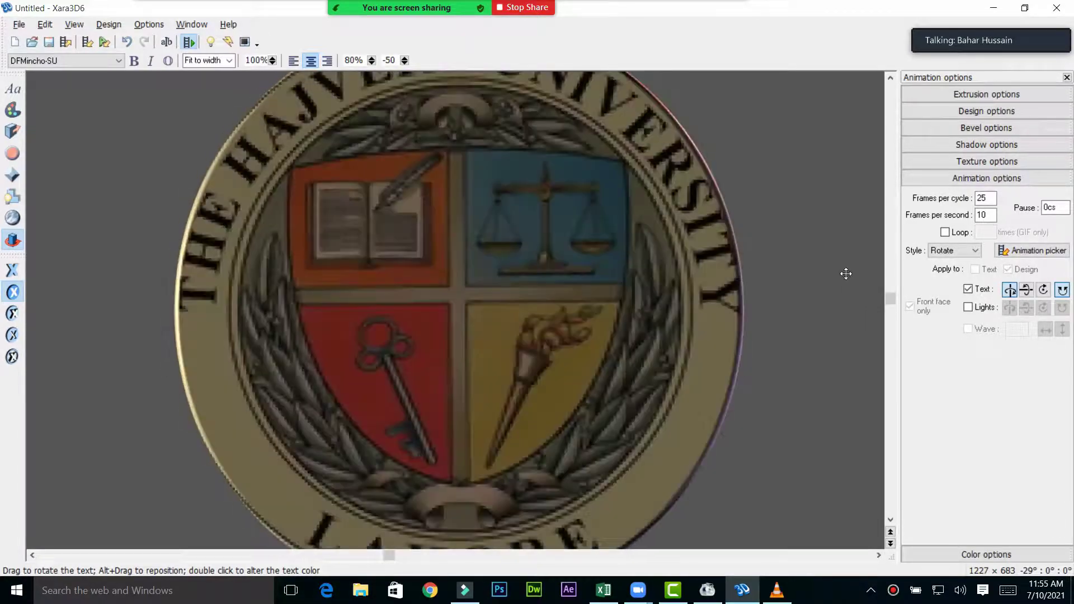
{"action": "left_click", "coordinate": [944, 232]}
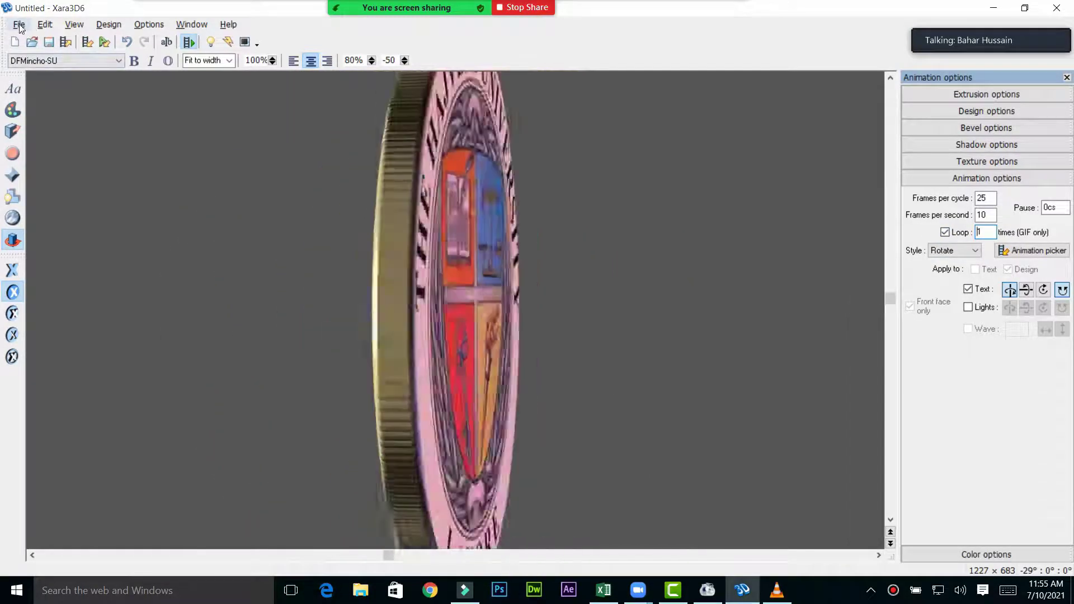
Export the coin animation as TestLogo1.avi to the Desktop
{"action": "left_click", "coordinate": [19, 25]}
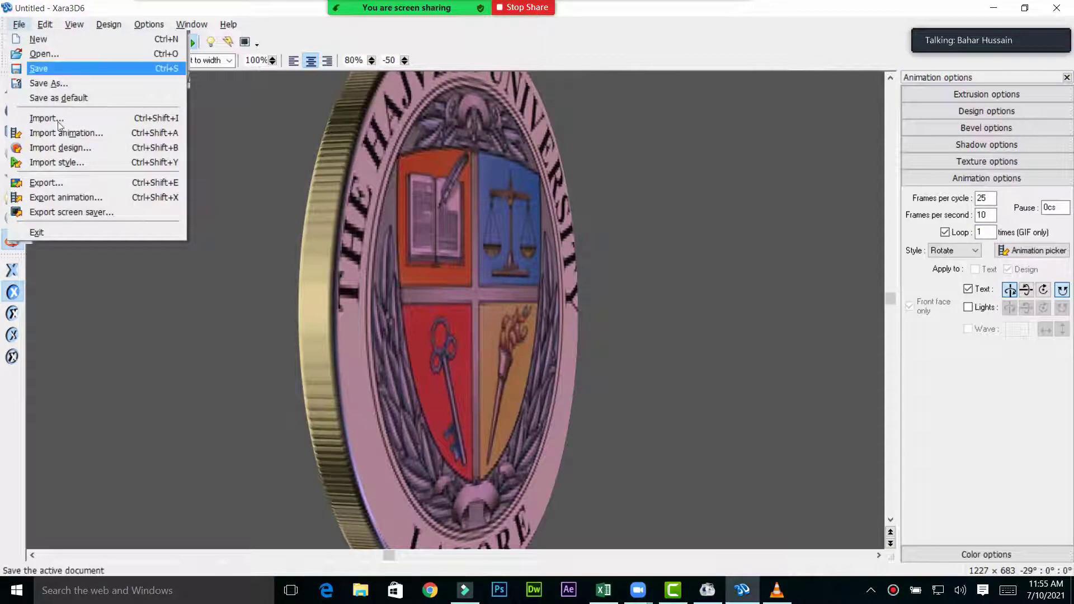
{"action": "left_click", "coordinate": [79, 200]}
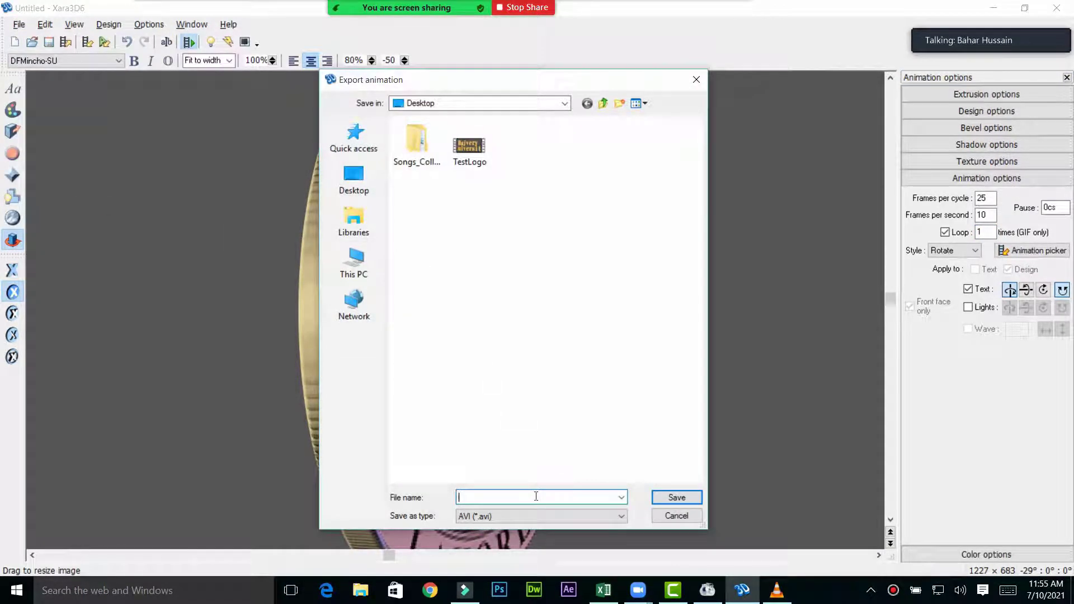
{"action": "type", "text": "Tes"}
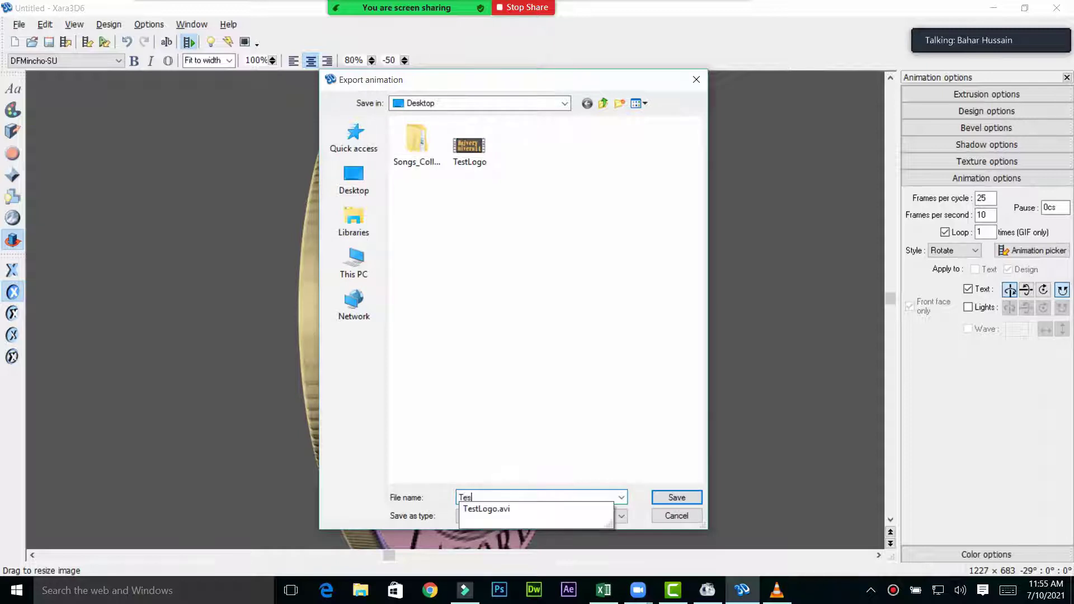
{"action": "type", "text": "tl"}
{"action": "left_click", "coordinate": [536, 496]}
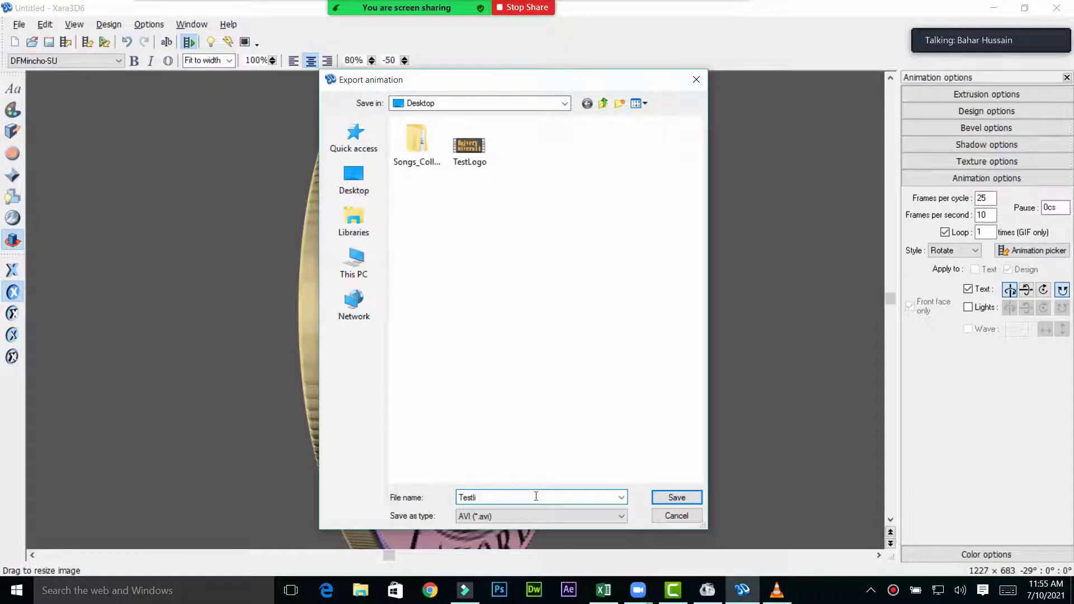
{"action": "key", "text": "BackSpace"}
{"action": "type", "text": "Logo"}
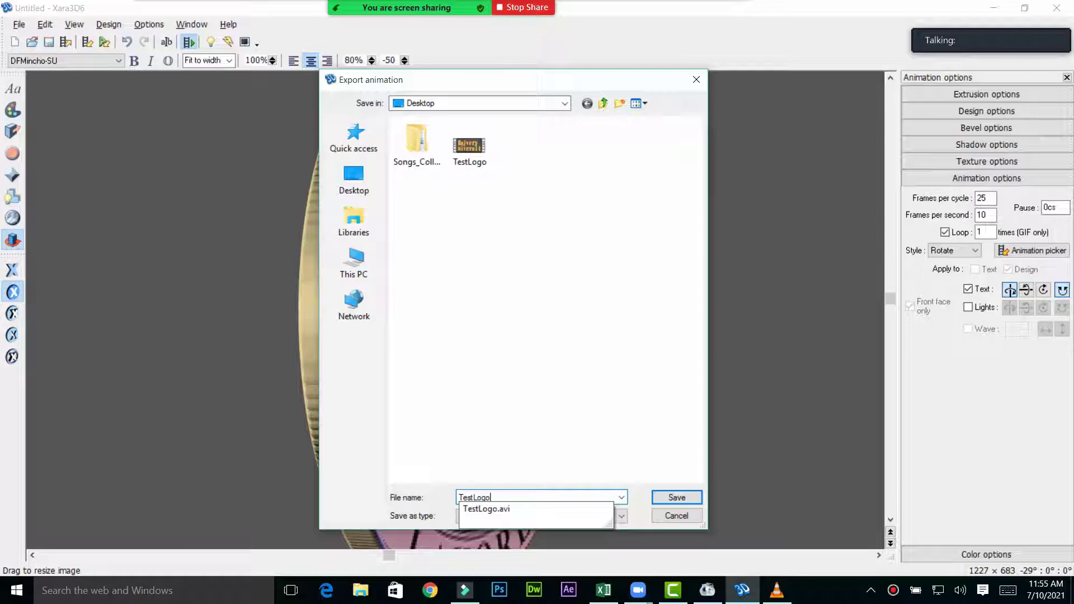
{"action": "type", "text": "1"}
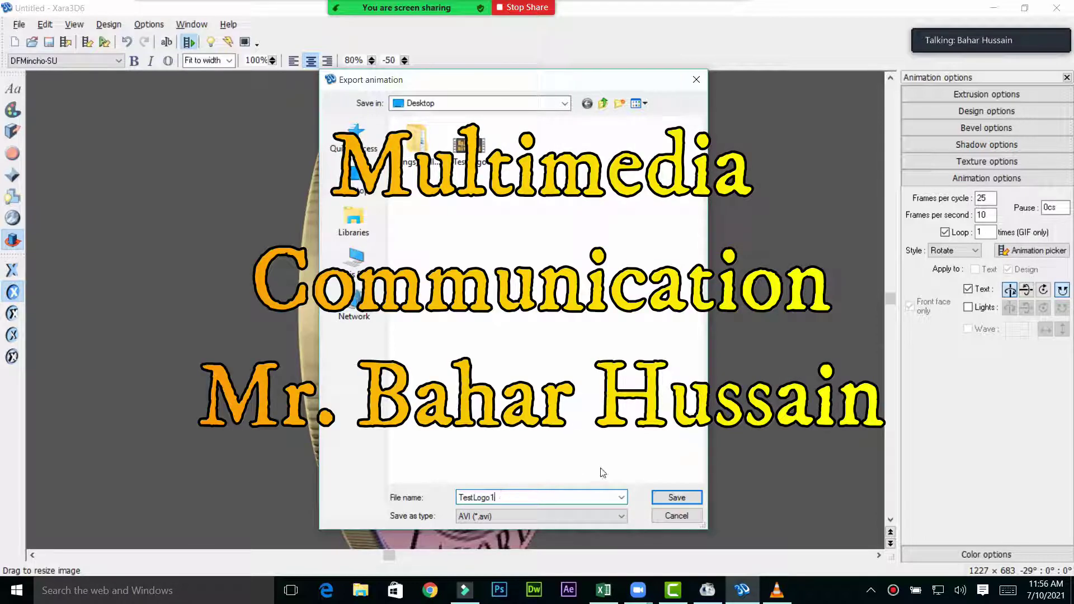
{"action": "left_click", "coordinate": [665, 498]}
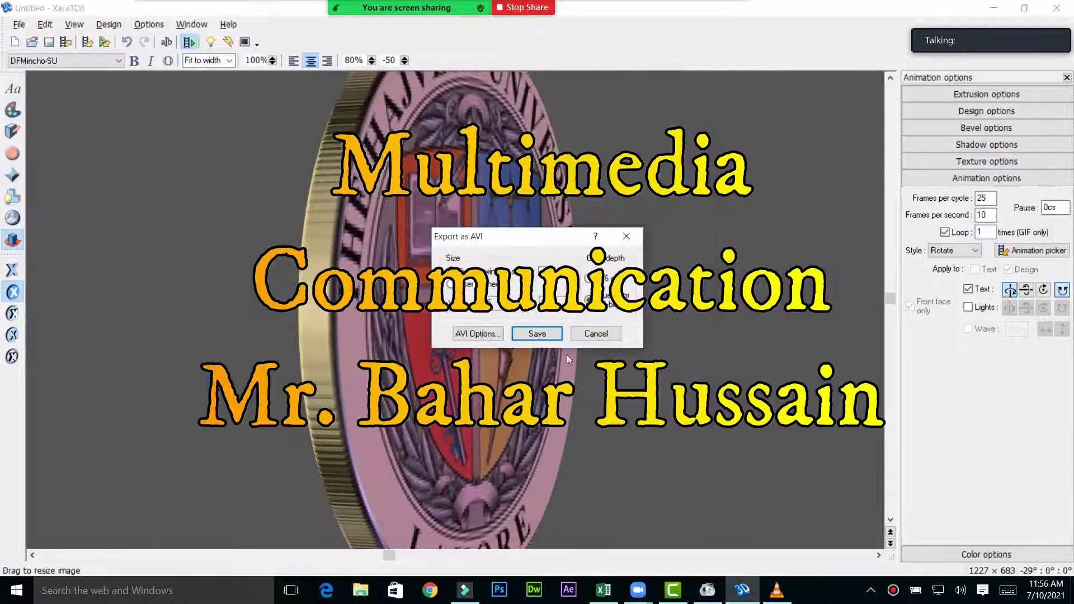
{"action": "left_click", "coordinate": [534, 334]}
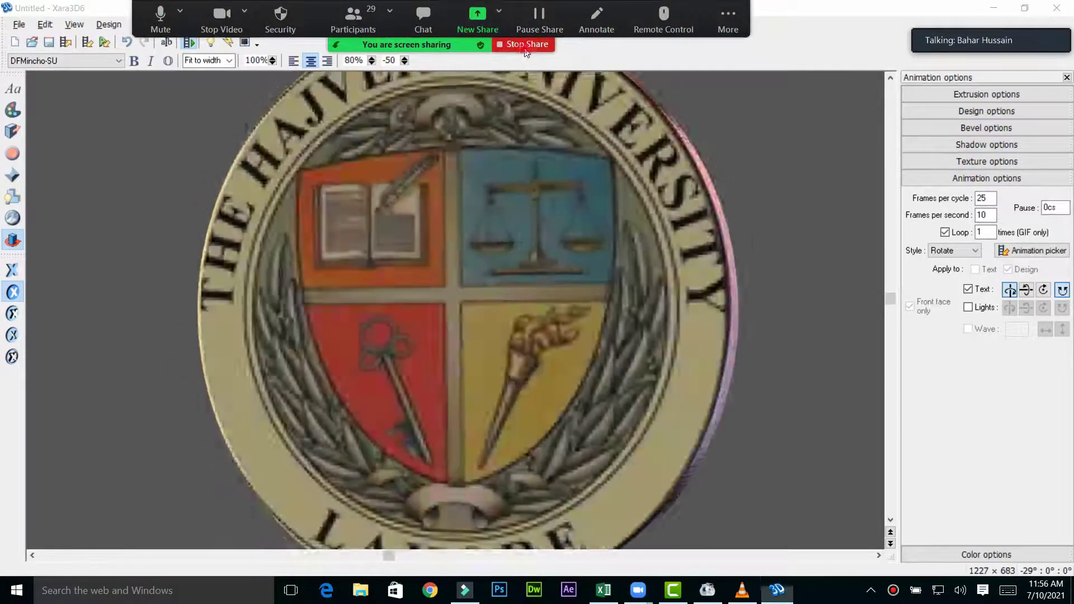
{"action": "left_click", "coordinate": [525, 46]}
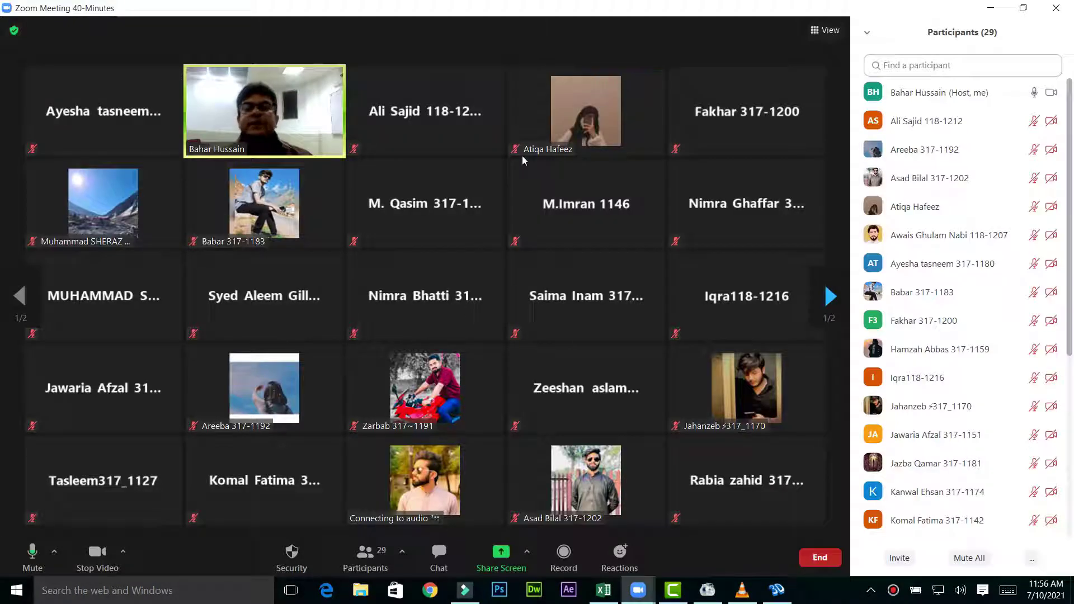
{"action": "left_click_drag", "start_coordinate": [1067, 105], "coordinate": [1072, 329]}
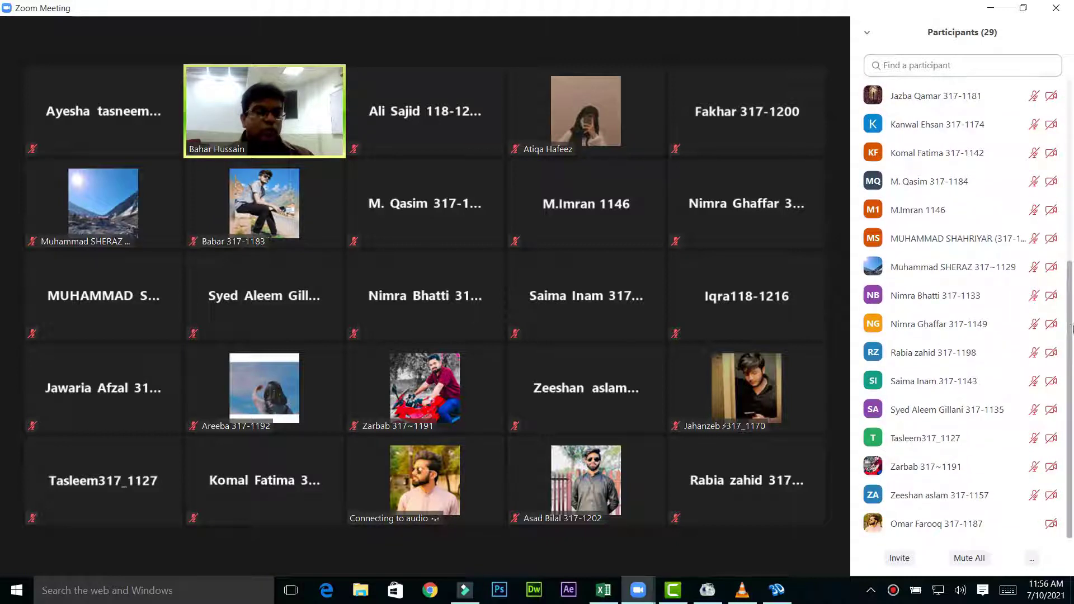
{"action": "left_click_drag", "start_coordinate": [1071, 325], "coordinate": [1072, 162]}
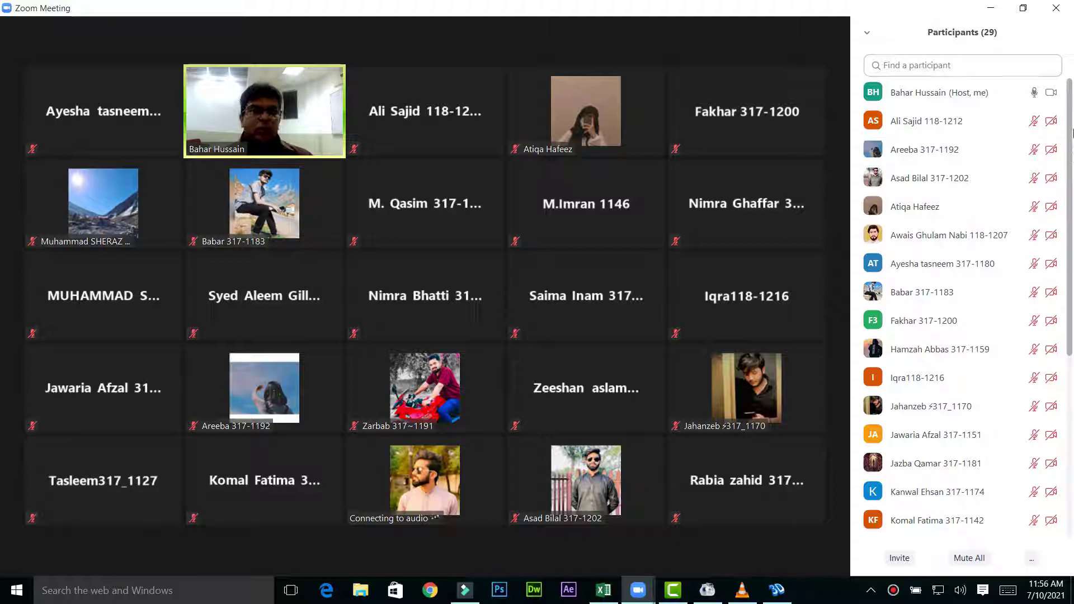
{"action": "left_click_drag", "start_coordinate": [1069, 122], "coordinate": [1072, 312]}
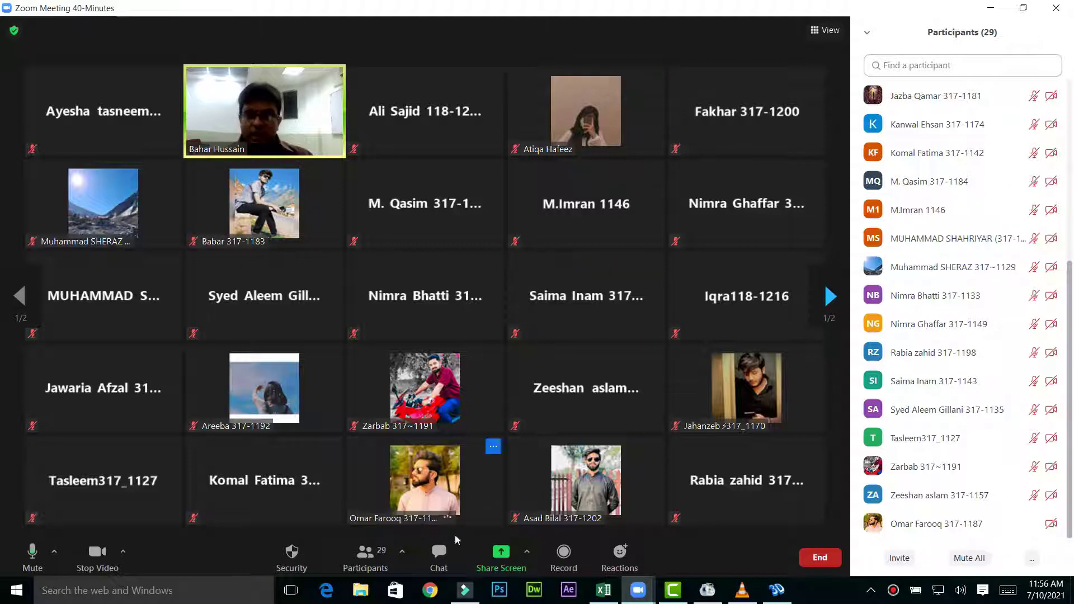
{"action": "left_click", "coordinate": [493, 560]}
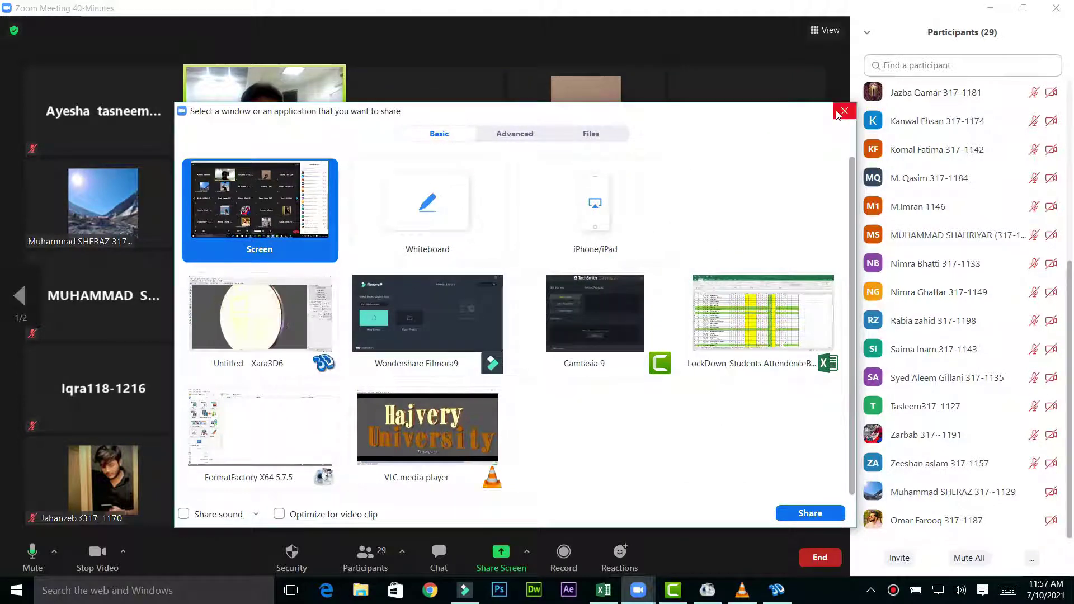
{"action": "left_click", "coordinate": [842, 109]}
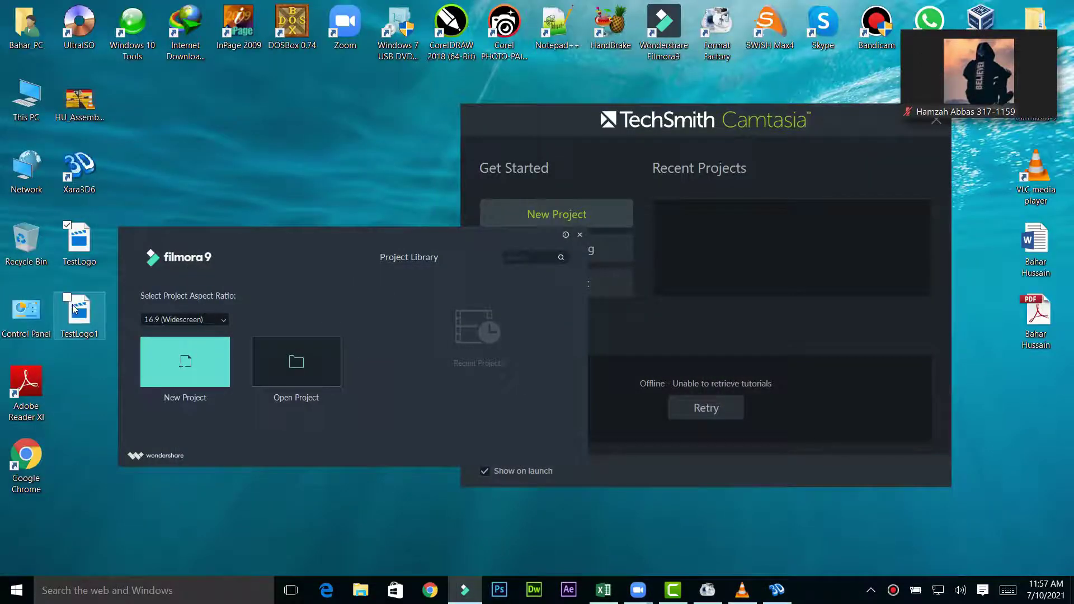
Play TestLogo1.avi in VLC media player and maximize the player window
{"action": "right_click", "coordinate": [77, 314]}
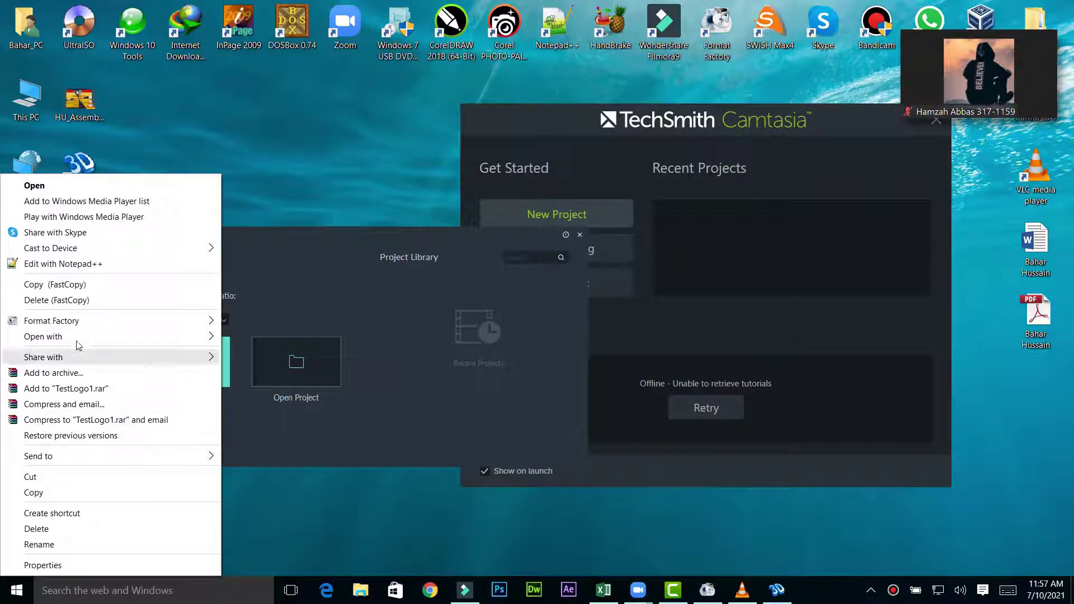
{"action": "mouse_move", "coordinate": [88, 342]}
{"action": "left_click", "coordinate": [282, 383]}
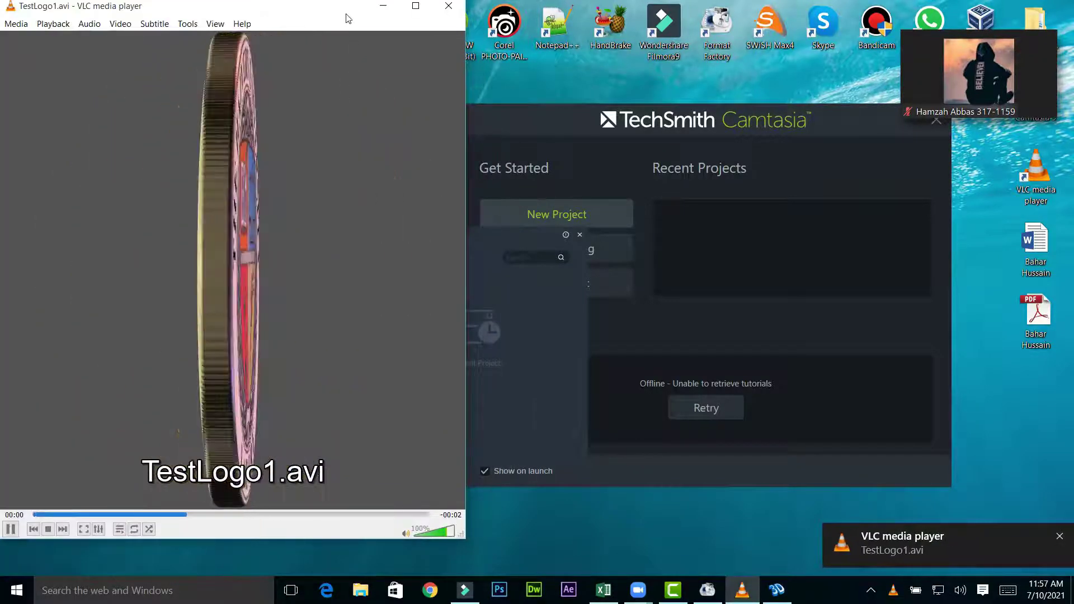
{"action": "left_click_drag", "start_coordinate": [336, 7], "coordinate": [509, 40]}
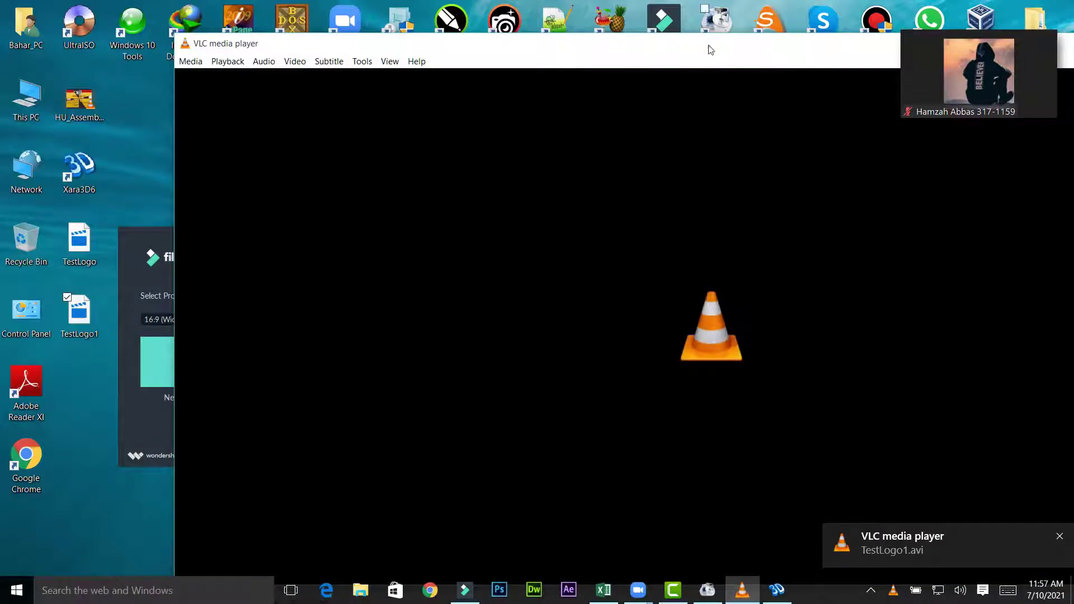
{"action": "left_click_drag", "start_coordinate": [708, 48], "coordinate": [556, 40]}
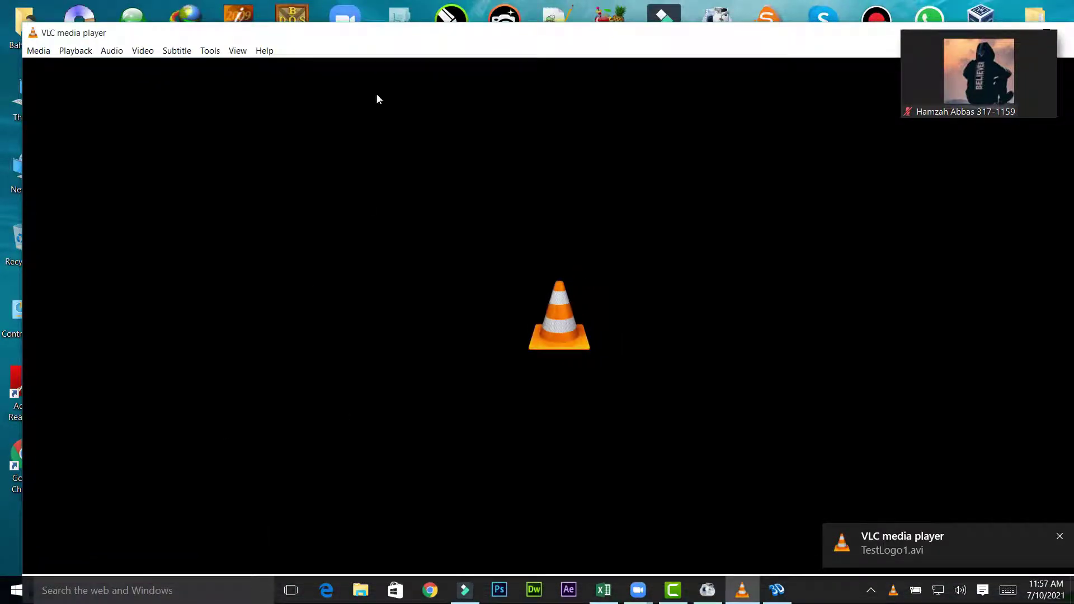
{"action": "double_click", "coordinate": [357, 33]}
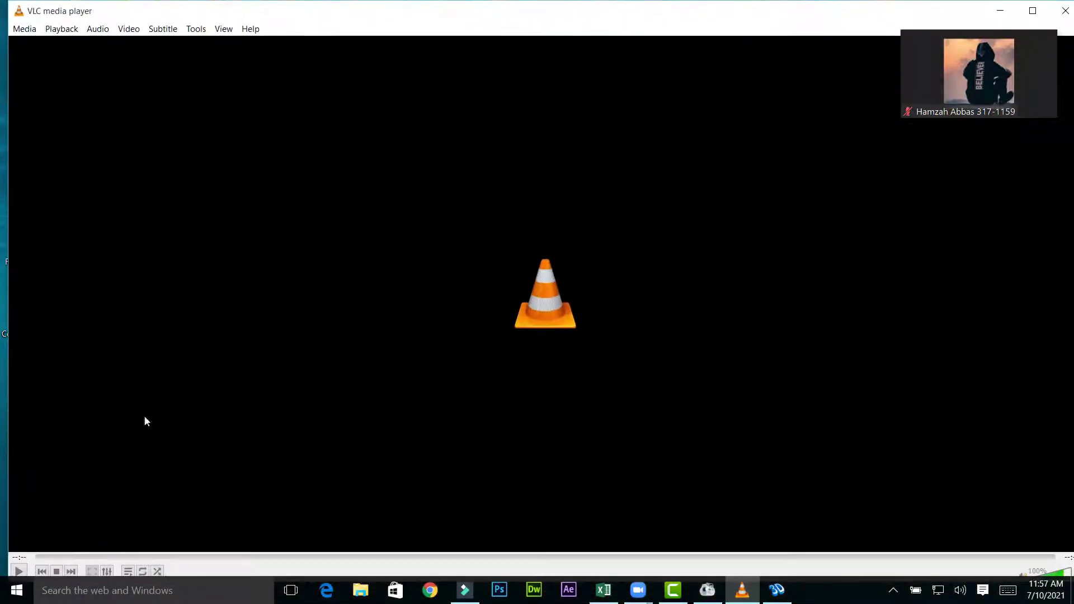
Bring the Zoom meeting window back to full view
{"action": "left_click", "coordinate": [646, 595]}
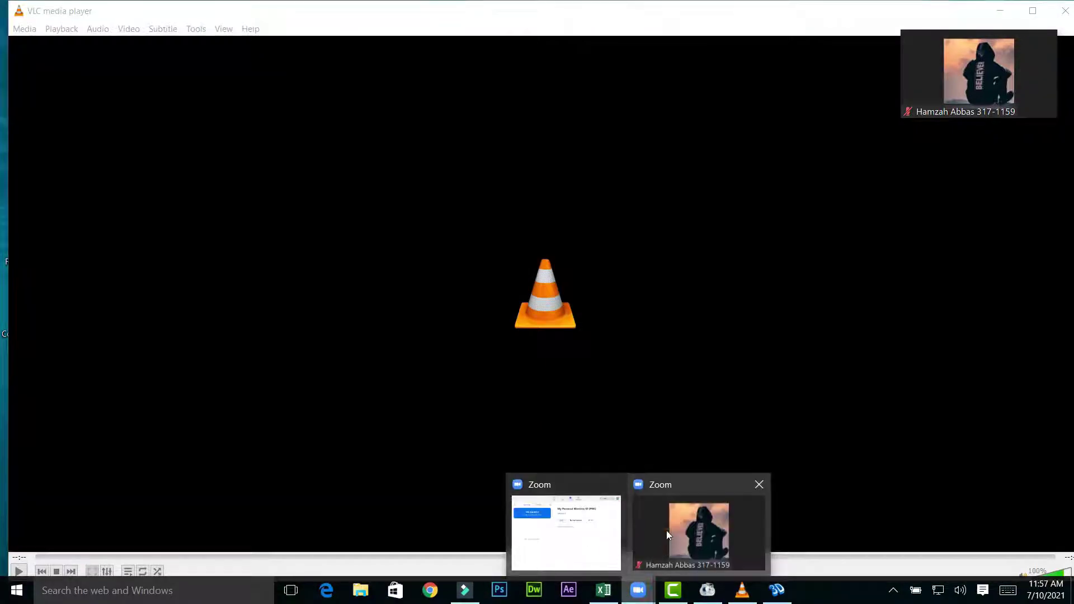
{"action": "left_click", "coordinate": [668, 535]}
{"action": "left_click", "coordinate": [1038, 101]}
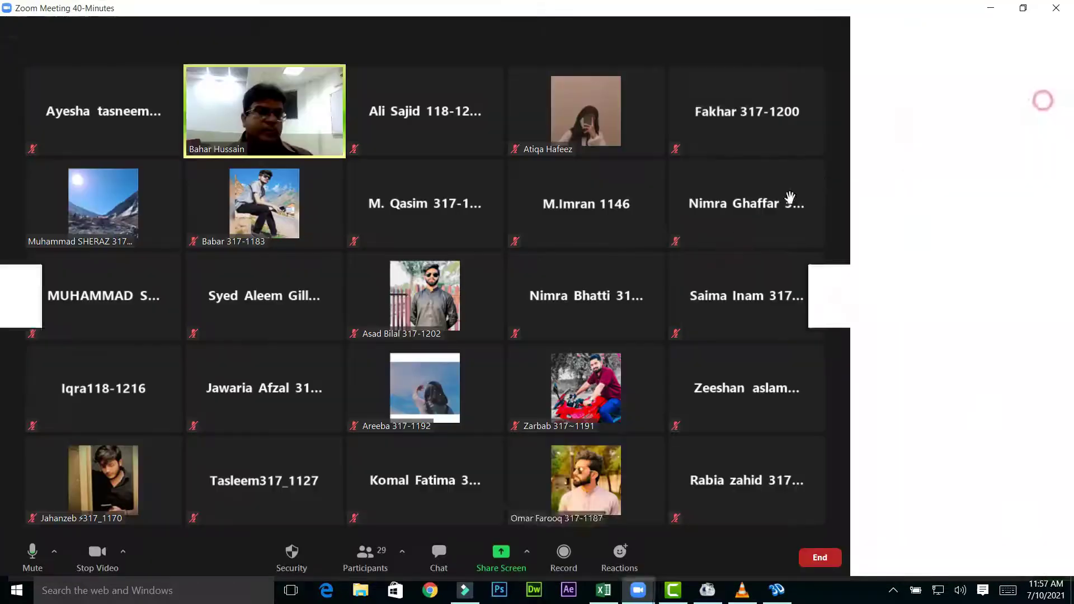
Share the VLC media player window showing TestLogo1.avi in the Zoom meeting
{"action": "left_click", "coordinate": [495, 557]}
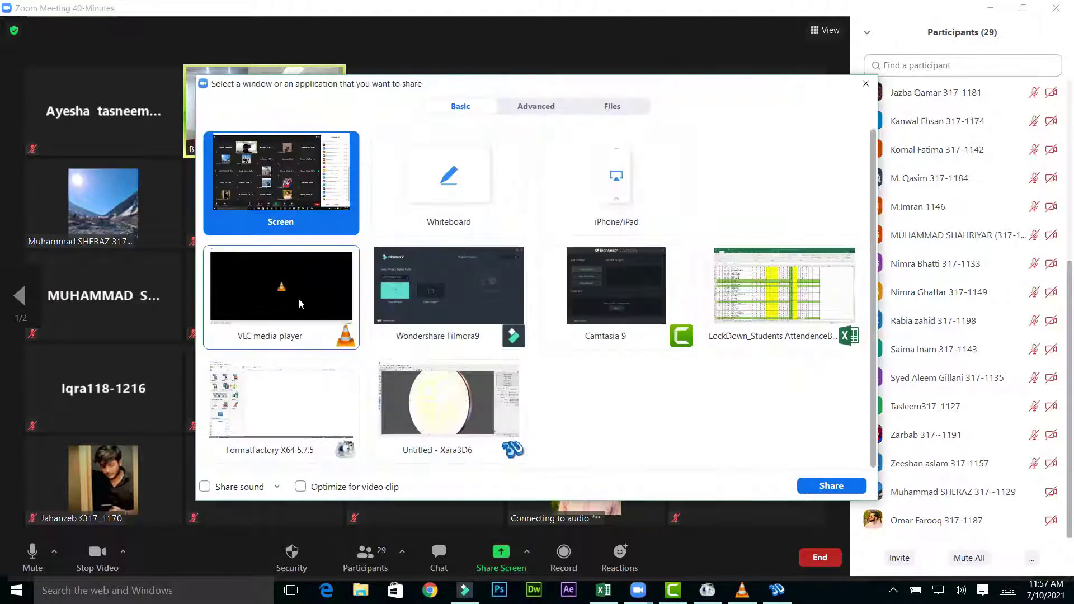
{"action": "left_click", "coordinate": [325, 313]}
{"action": "left_click", "coordinate": [828, 491]}
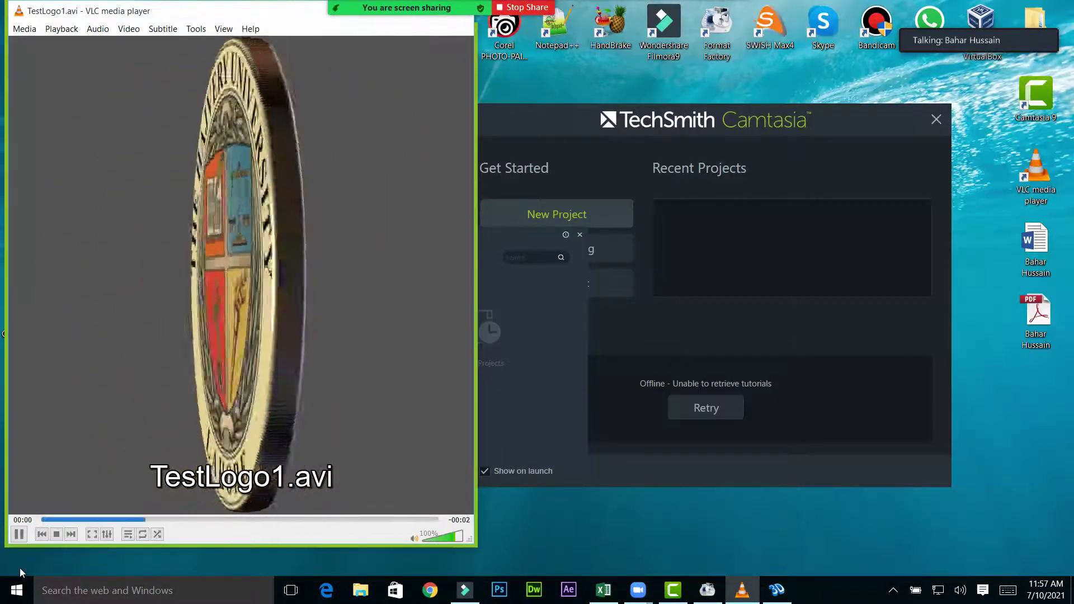
Pause, then replay the TestLogo1.avi clip to its end, and stop sharing
{"action": "left_click", "coordinate": [19, 534]}
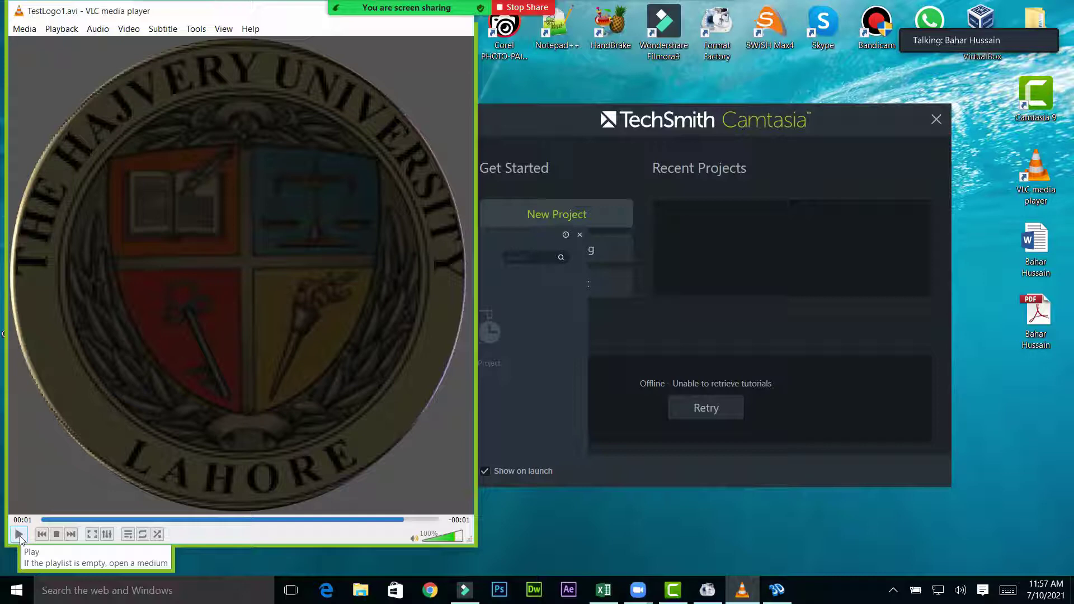
{"action": "left_click", "coordinate": [19, 535]}
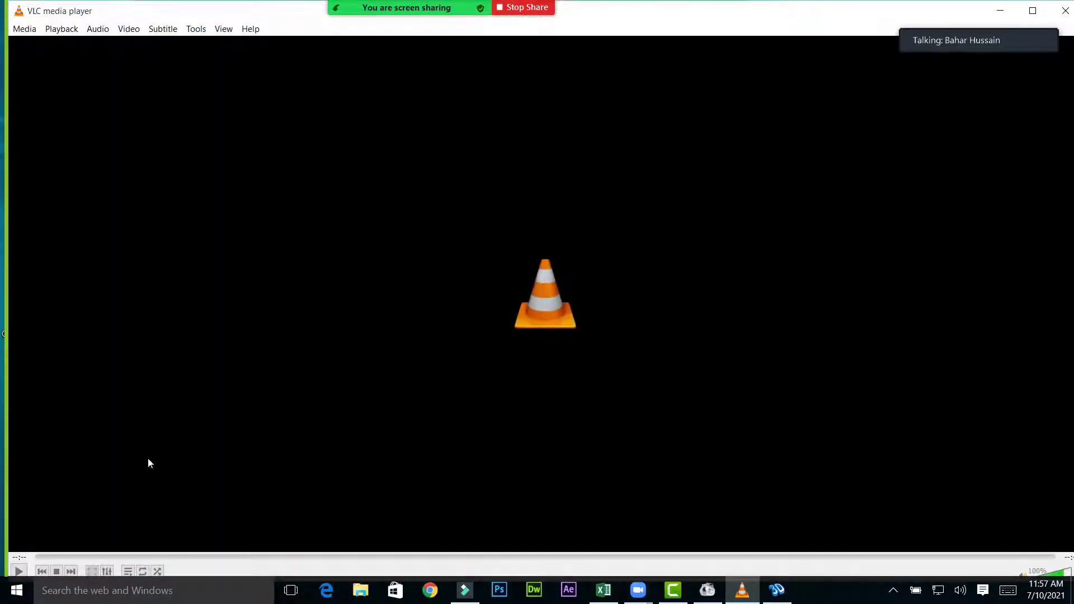
{"action": "left_click", "coordinate": [523, 8]}
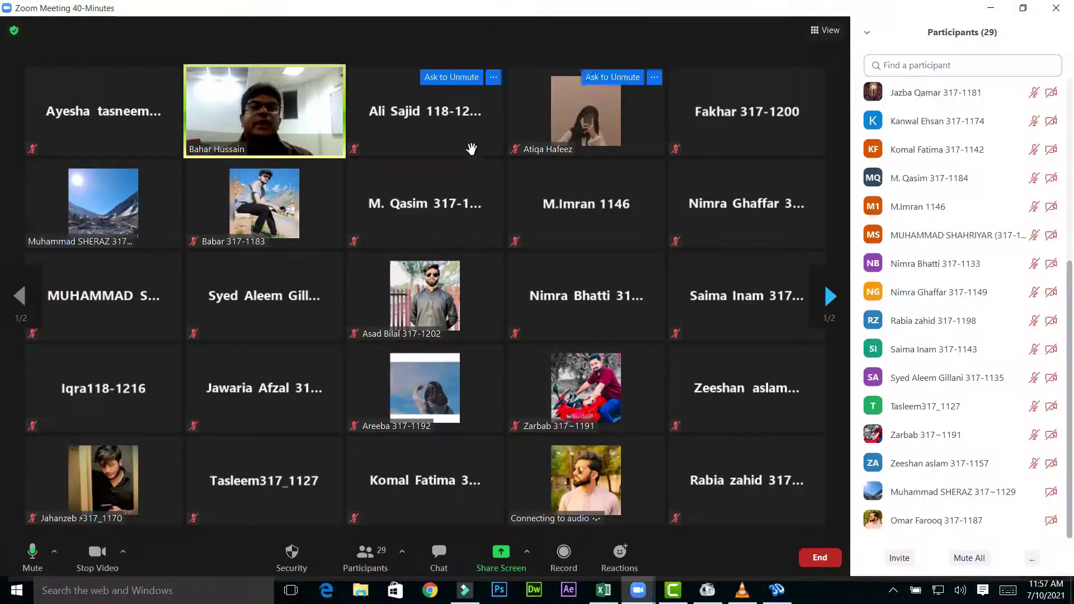
Share the Camtasia 9 window, showing its start screen, with the Zoom meeting
{"action": "left_click_drag", "start_coordinate": [1069, 291], "coordinate": [1069, 106]}
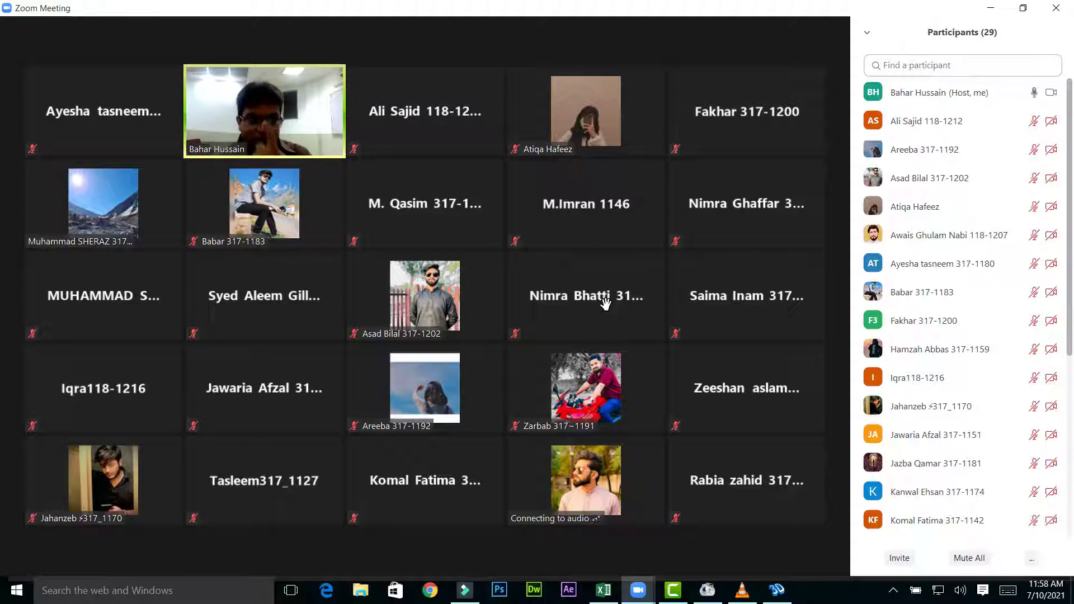
{"action": "mouse_move", "coordinate": [606, 305]}
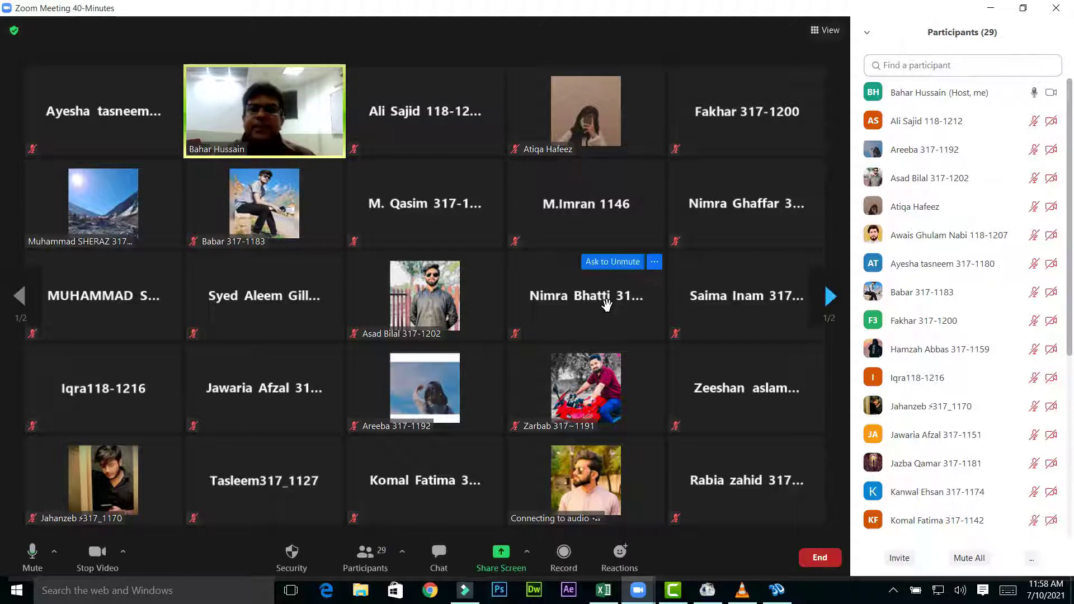
{"action": "mouse_move", "coordinate": [266, 282]}
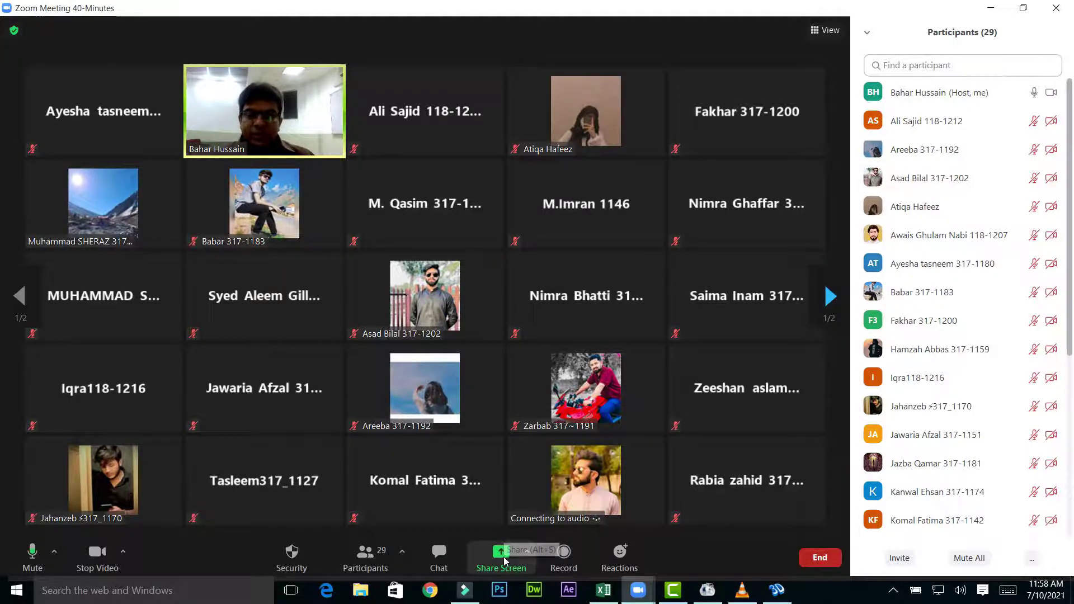
{"action": "left_click", "coordinate": [503, 557]}
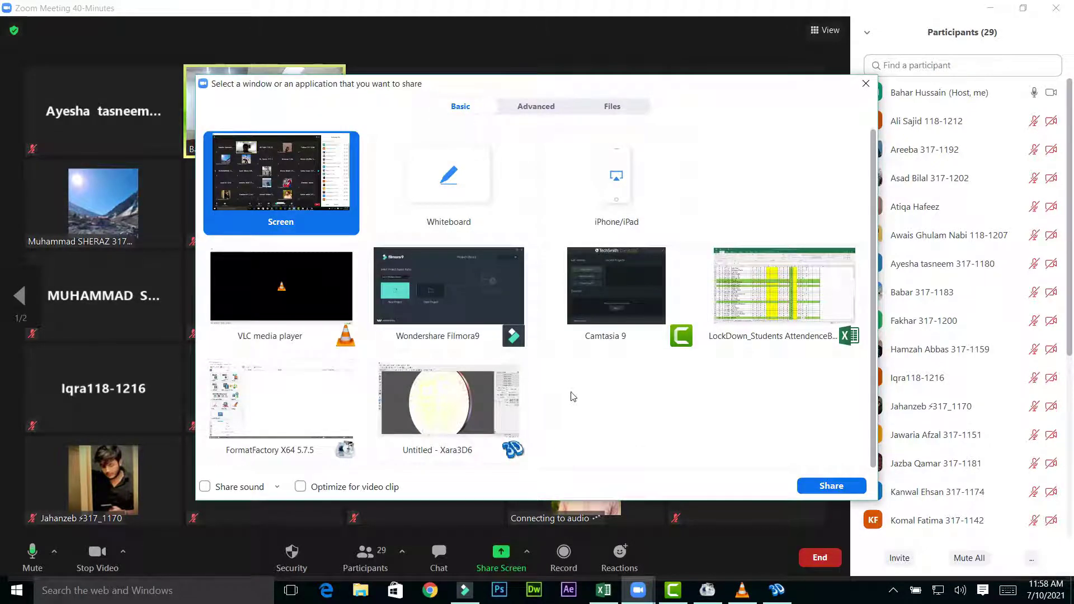
{"action": "left_click", "coordinate": [623, 278]}
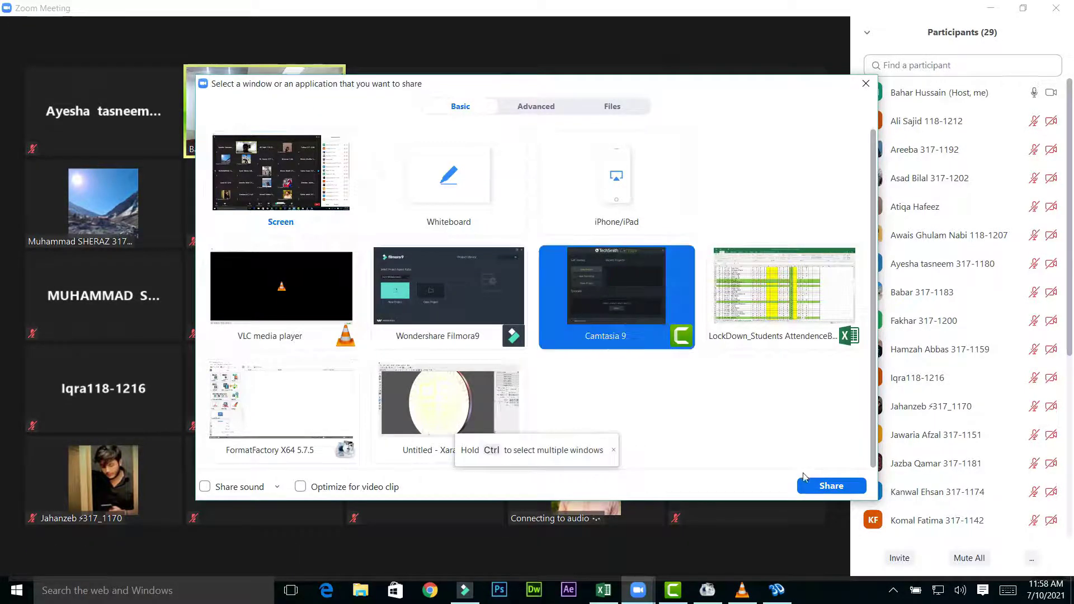
{"action": "left_click", "coordinate": [812, 486]}
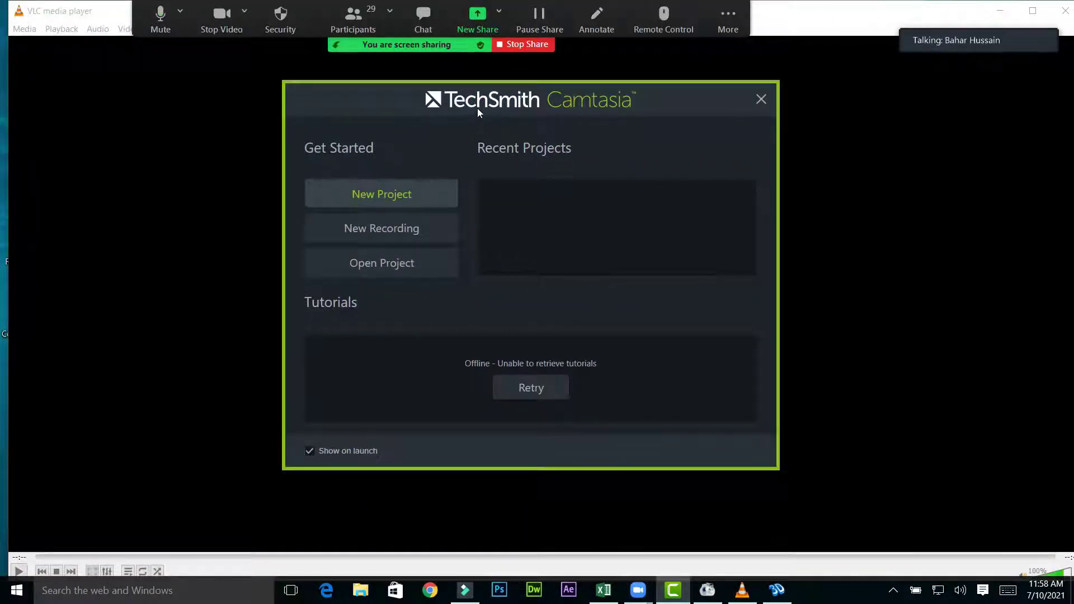
Close VLC media player and shift the Camtasia 9 welcome window slightly down and right
{"action": "left_click", "coordinate": [1068, 7]}
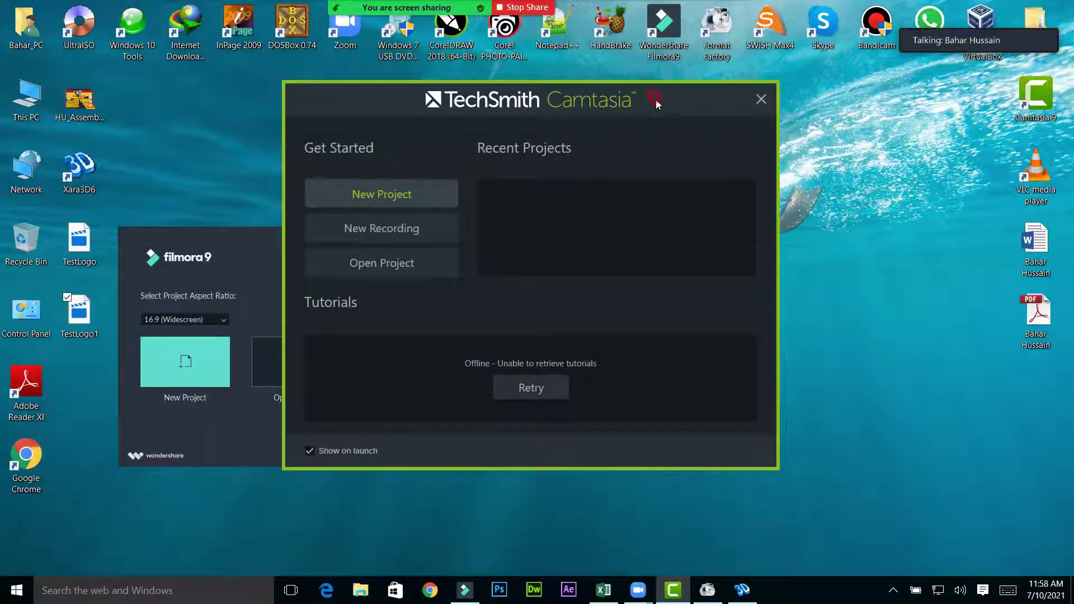
{"action": "left_click_drag", "start_coordinate": [656, 100], "coordinate": [665, 119]}
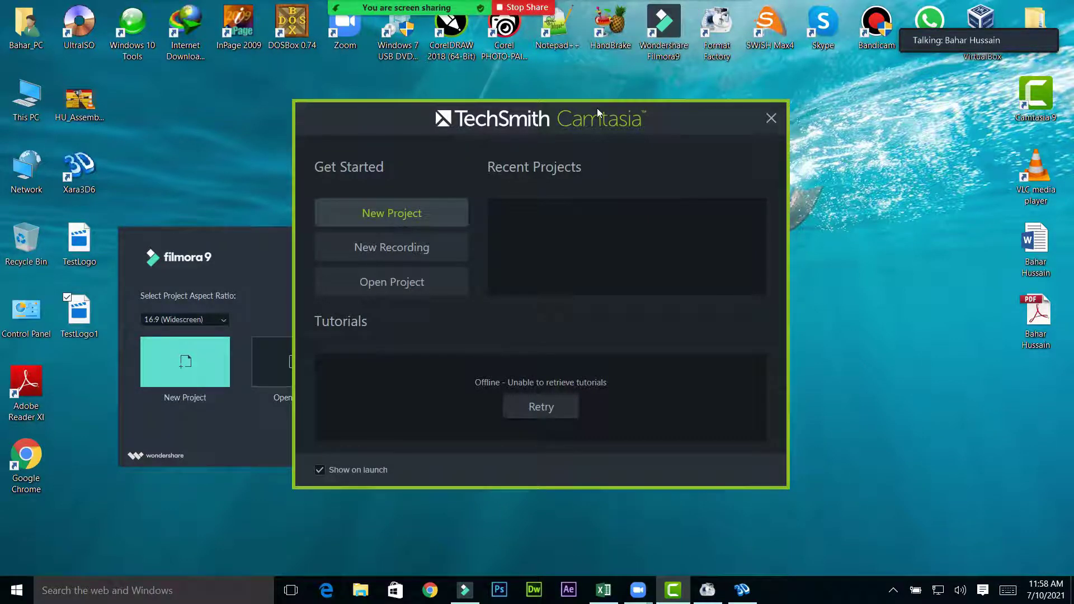
Nudge the Camtasia welcome window aside and start a new empty project
{"action": "left_click_drag", "start_coordinate": [593, 117], "coordinate": [607, 112]}
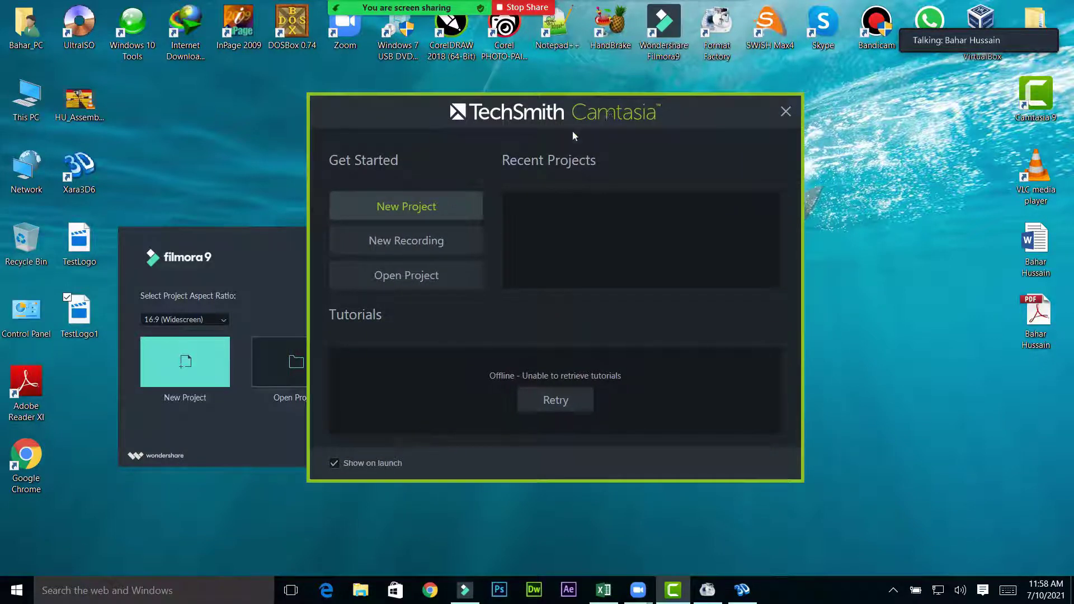
{"action": "left_click", "coordinate": [395, 206]}
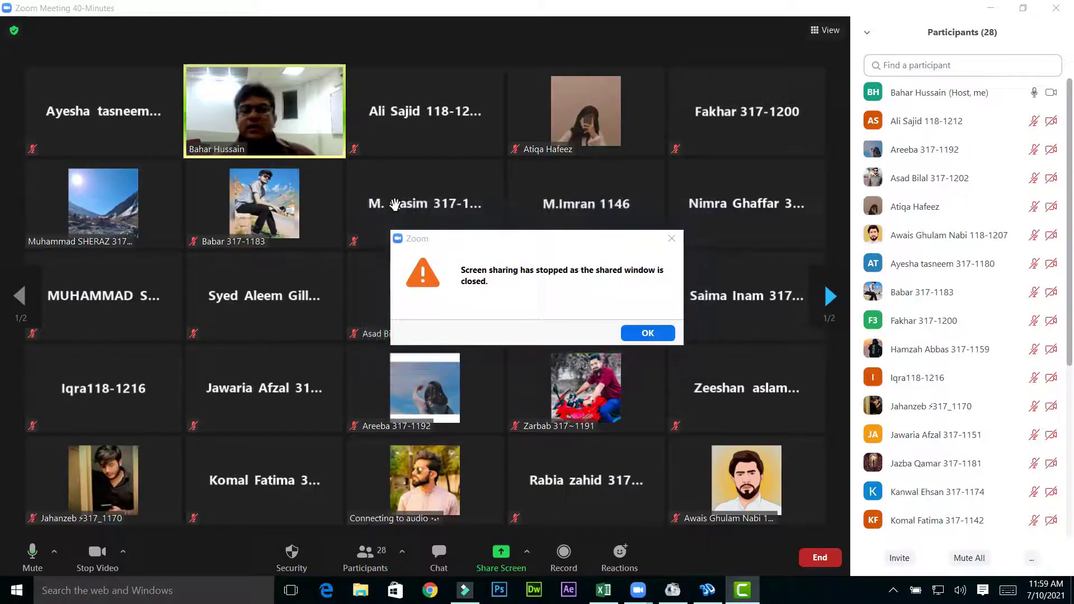
Dismiss Zoom's sharing-stopped notice and share the Camtasia 9 window with the meeting
{"action": "left_click", "coordinate": [647, 334]}
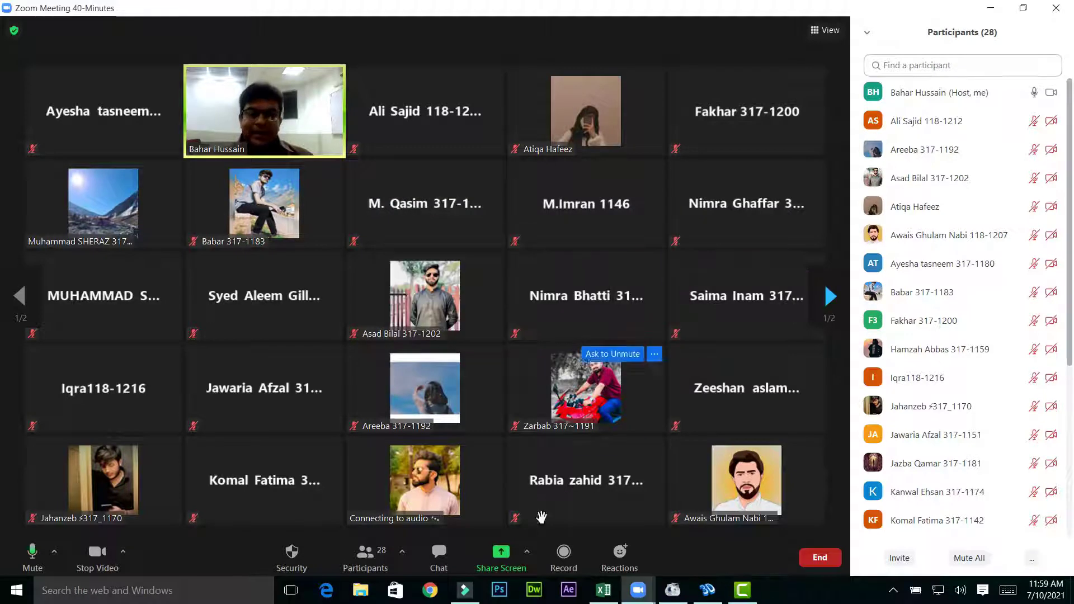
{"action": "left_click", "coordinate": [501, 553]}
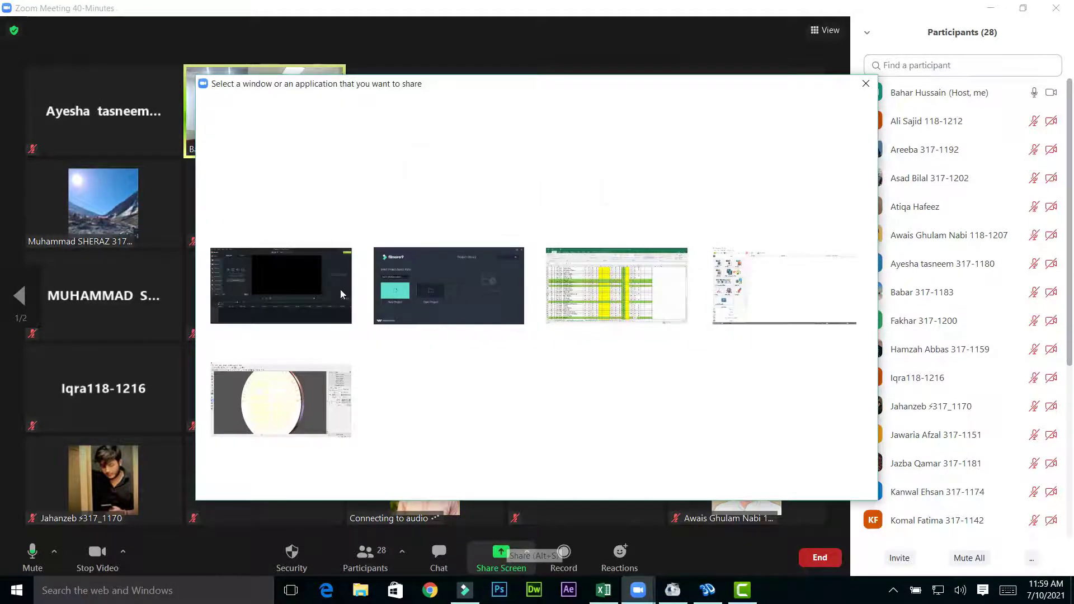
{"action": "left_click", "coordinate": [345, 287]}
{"action": "left_click", "coordinate": [830, 486]}
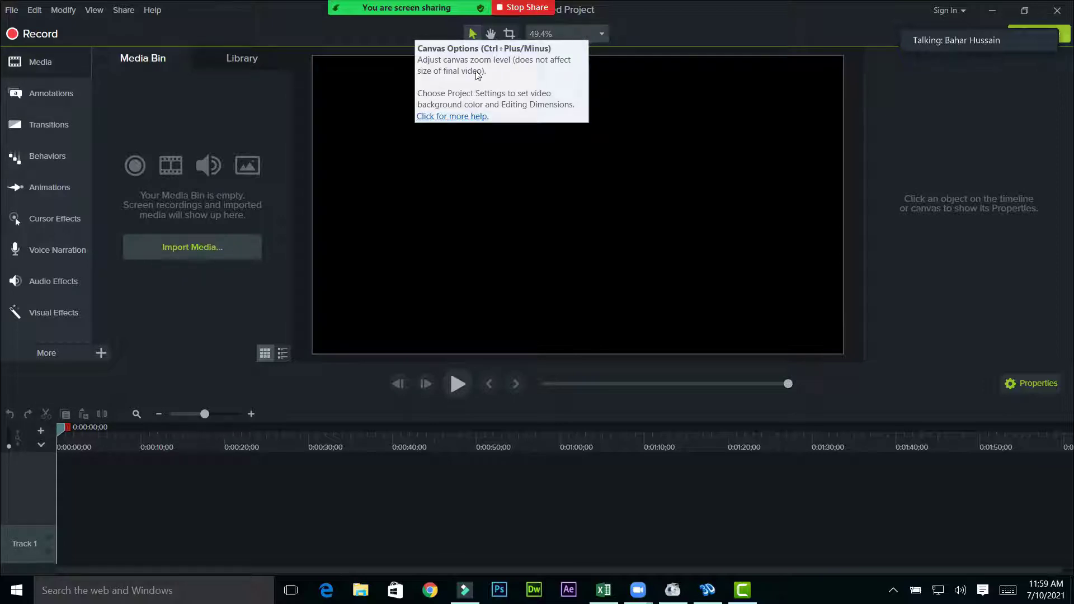
Import the three landscape images from Desktop > Songs_Collection > Images
{"action": "left_click", "coordinate": [193, 247]}
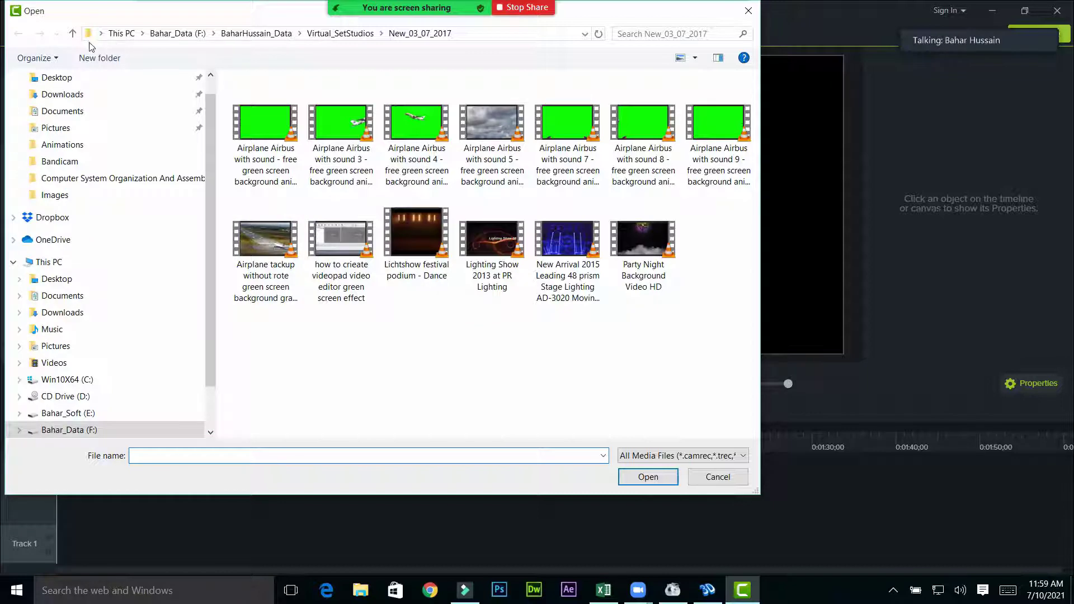
{"action": "left_click", "coordinate": [73, 33]}
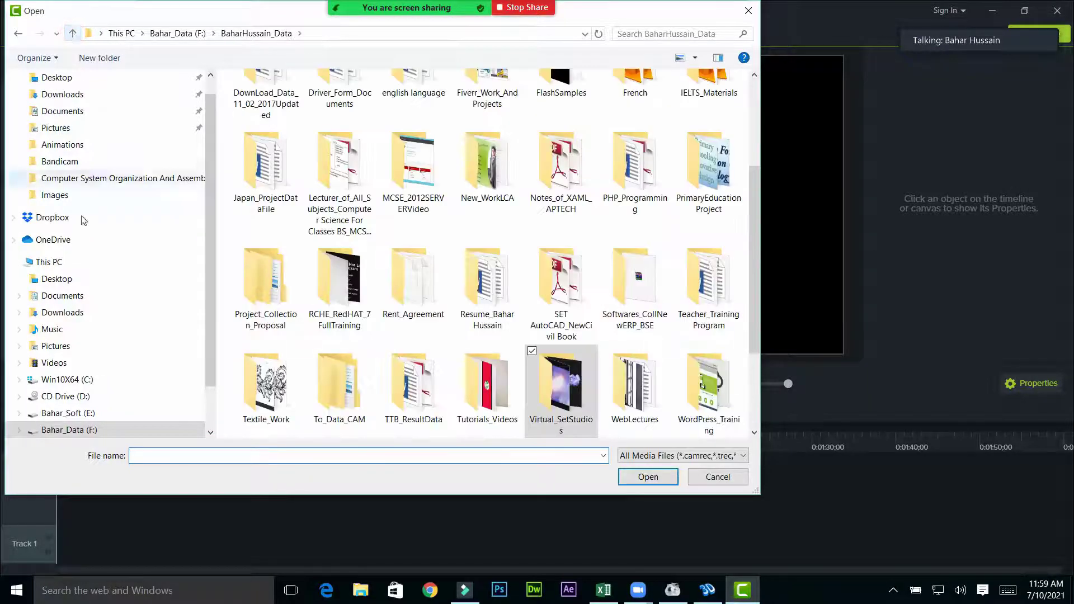
{"action": "left_click", "coordinate": [56, 278]}
{"action": "double_click", "coordinate": [288, 131]}
{"action": "double_click", "coordinate": [274, 104]}
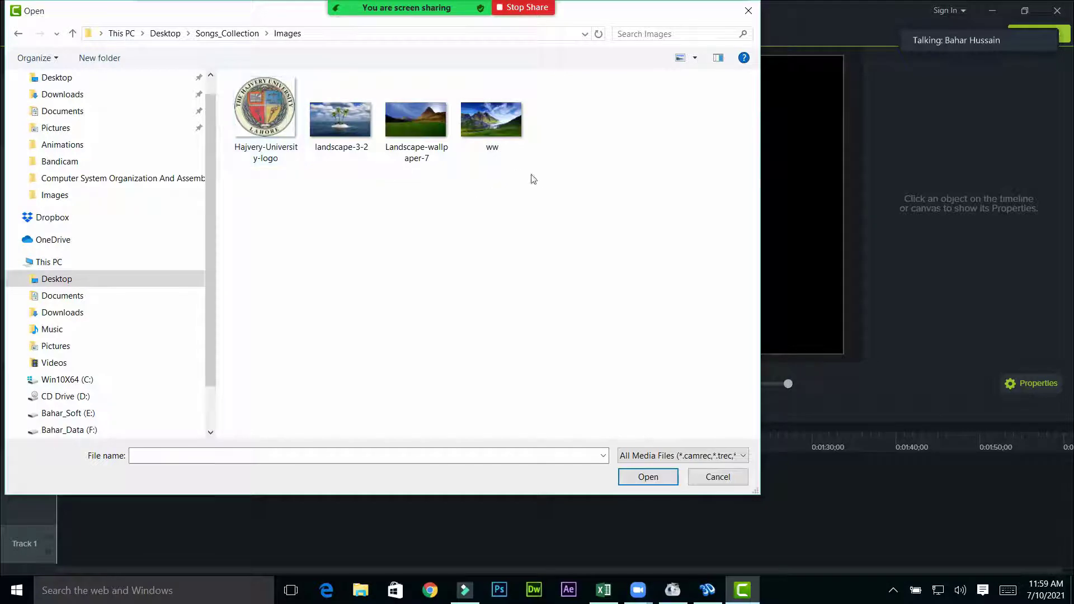
{"action": "left_click_drag", "start_coordinate": [531, 174], "coordinate": [341, 143]}
{"action": "left_click", "coordinate": [644, 477]}
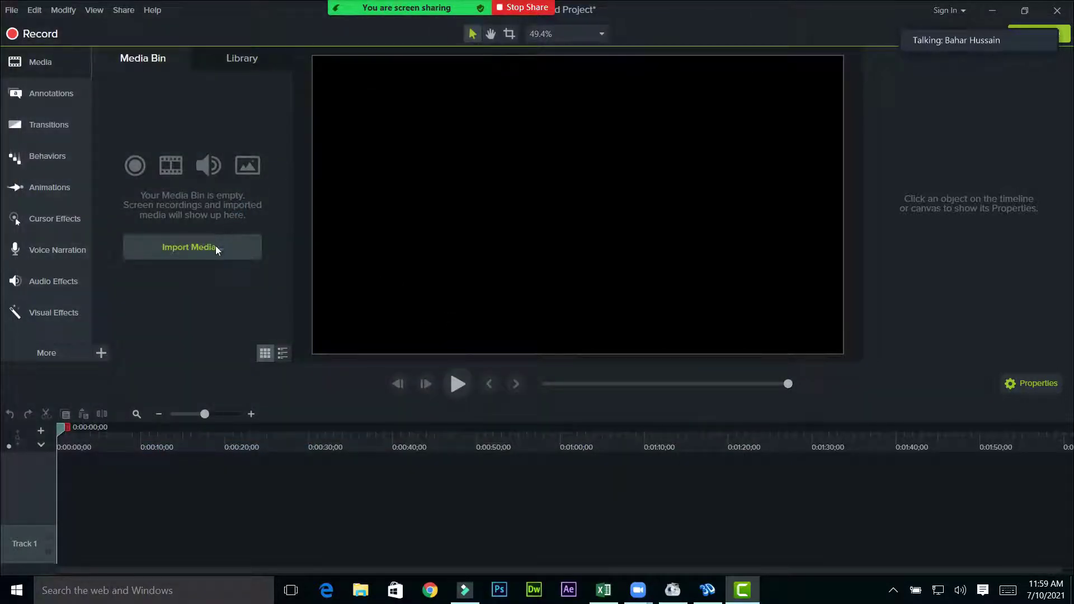
Import the Morning Flute Music video from the Songs_Collection Videos folder
{"action": "right_click", "coordinate": [214, 246]}
{"action": "left_click", "coordinate": [168, 260]}
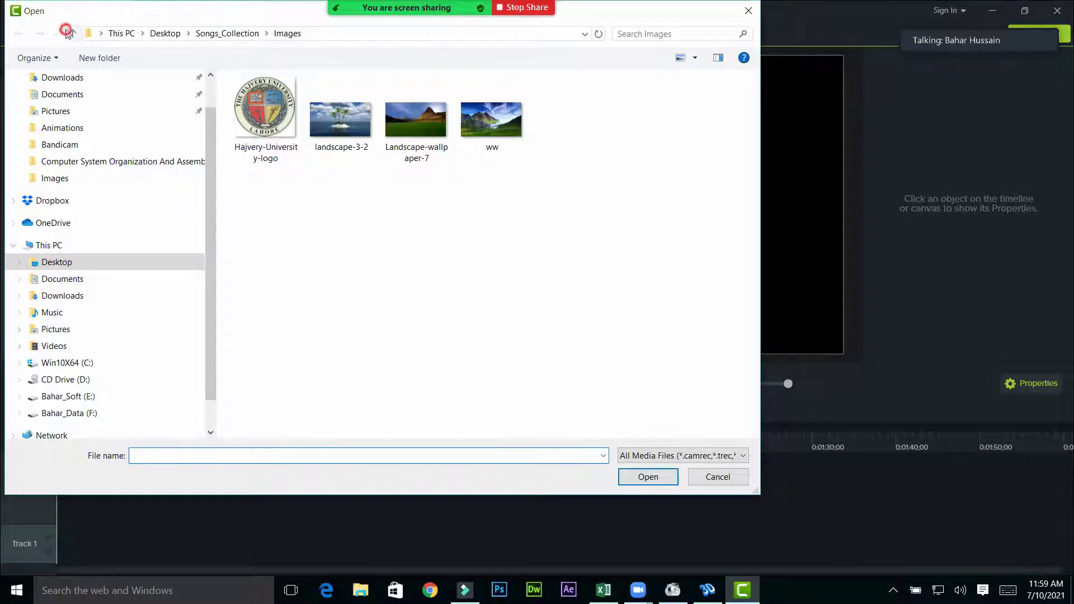
{"action": "left_click", "coordinate": [67, 32]}
{"action": "double_click", "coordinate": [275, 129]}
{"action": "left_click", "coordinate": [273, 109]}
{"action": "left_click", "coordinate": [649, 478]}
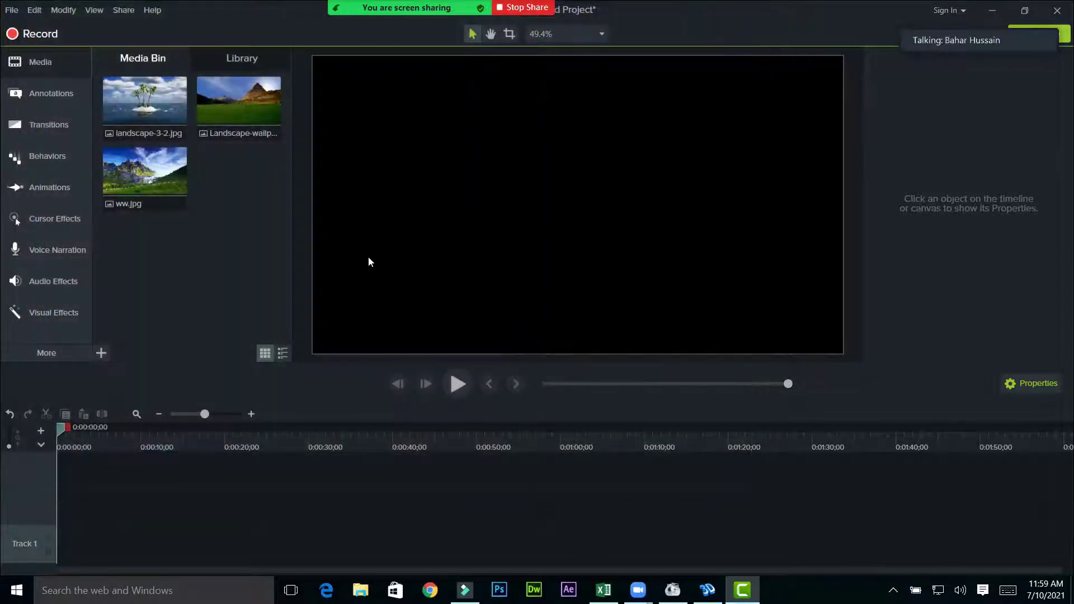
Import a song from the MP3Music folder and drop landscape-3-2.jpg onto Track 1
{"action": "right_click", "coordinate": [217, 259]}
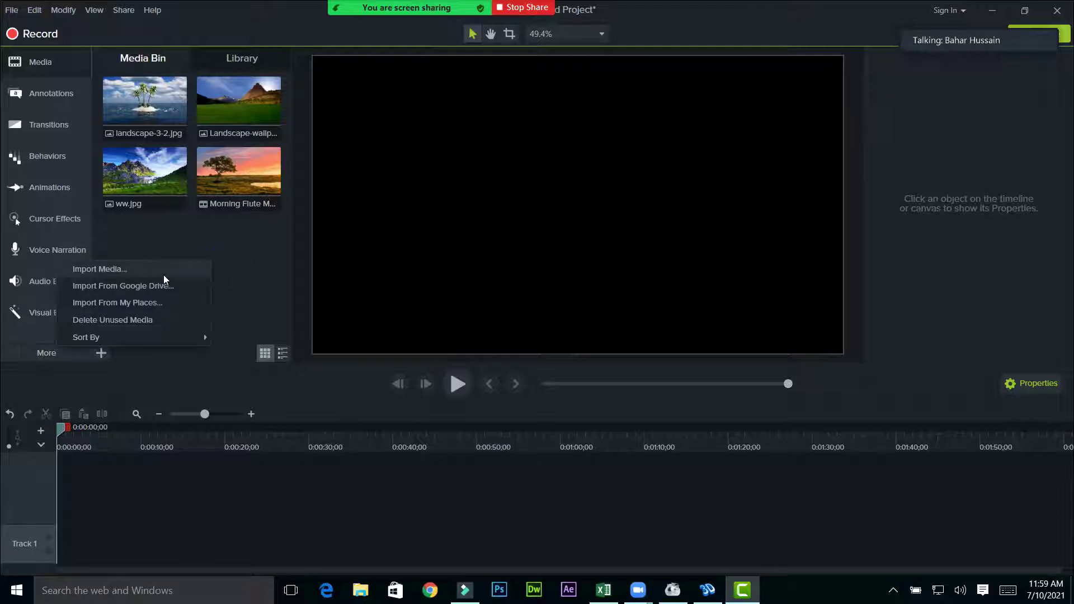
{"action": "left_click", "coordinate": [163, 273]}
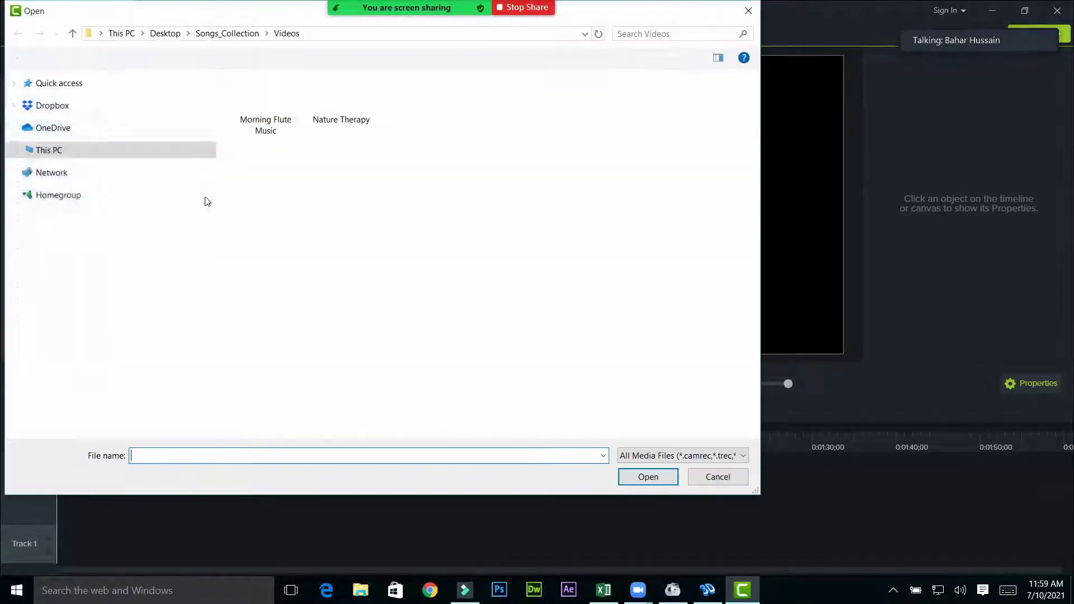
{"action": "left_click", "coordinate": [72, 35]}
{"action": "double_click", "coordinate": [277, 112]}
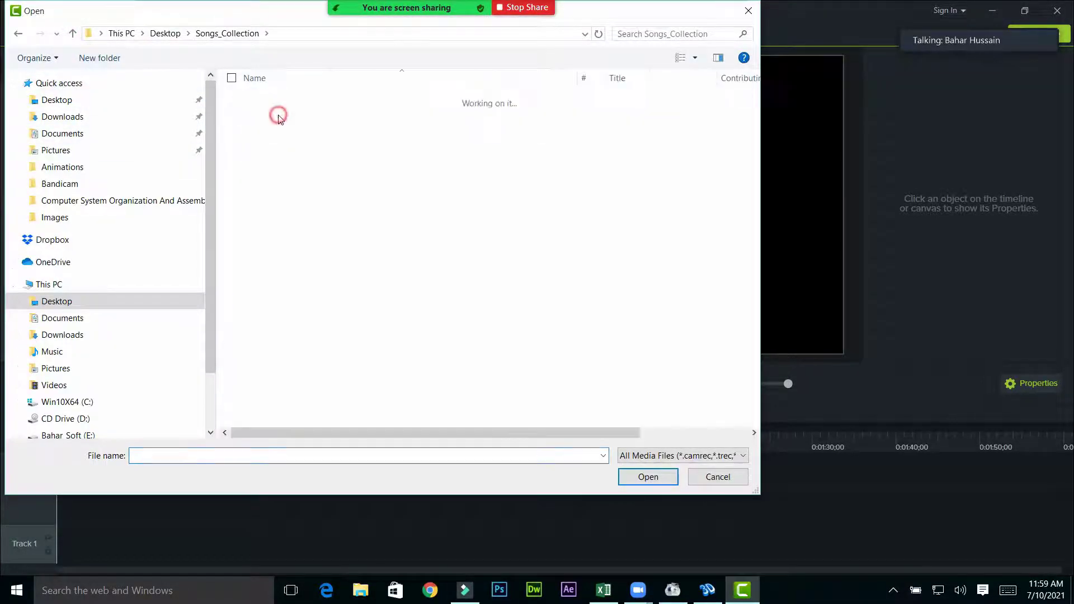
{"action": "left_click", "coordinate": [313, 265]}
{"action": "left_click", "coordinate": [647, 477]}
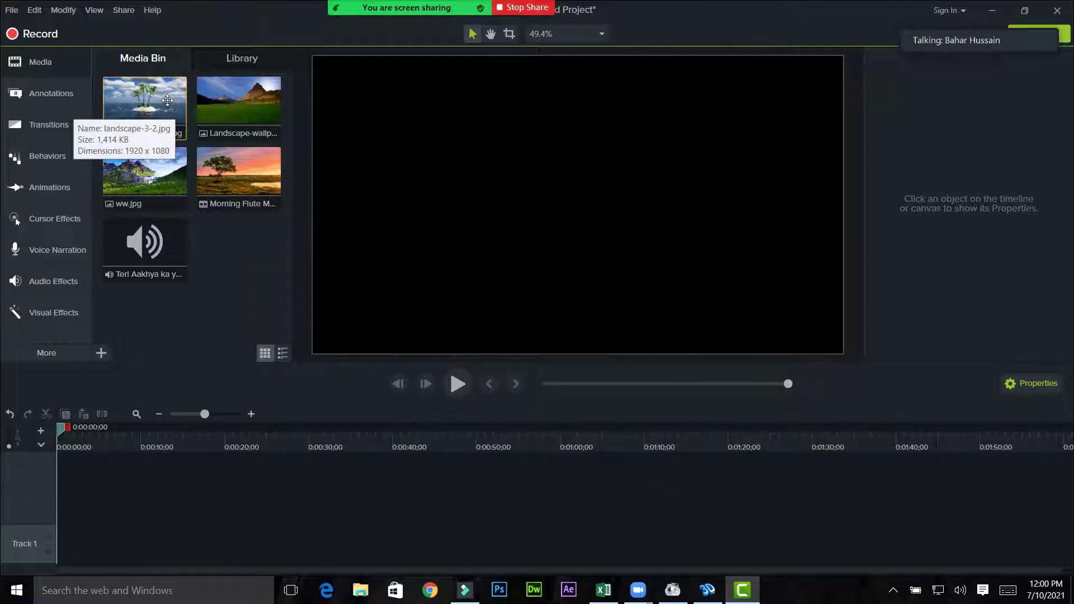
{"action": "mouse_move", "coordinate": [167, 100]}
{"action": "left_mouse_down"}
{"action": "mouse_move", "coordinate": [72, 542]}
{"action": "mouse_move", "coordinate": [44, 543]}
{"action": "left_mouse_up"}
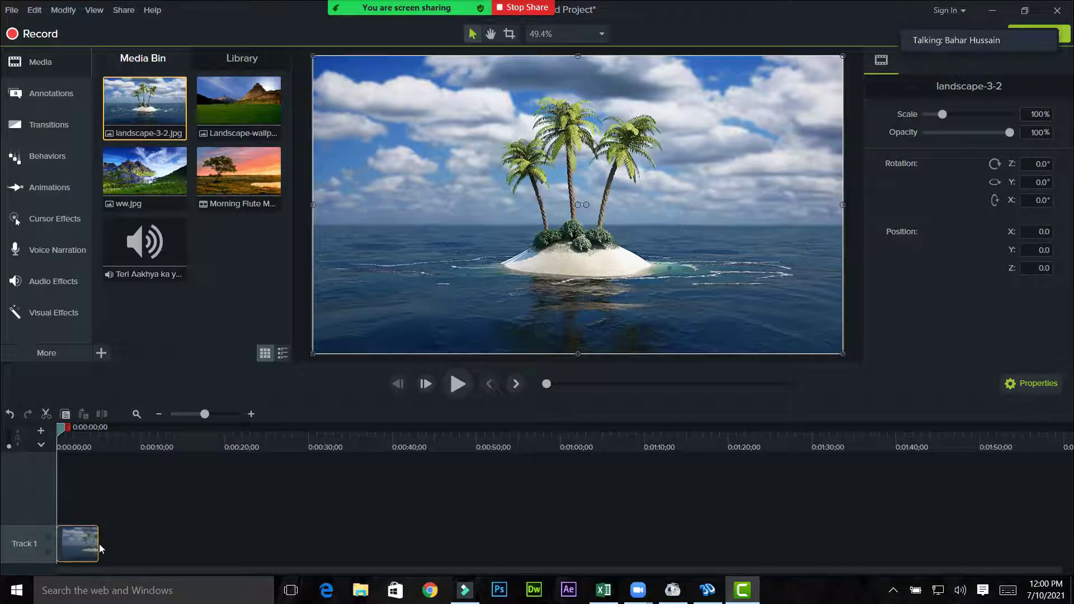
Extend the island image clip to about 12 seconds, then add Morning Flute Music on Track 2
{"action": "left_click_drag", "start_coordinate": [98, 543], "coordinate": [170, 545]}
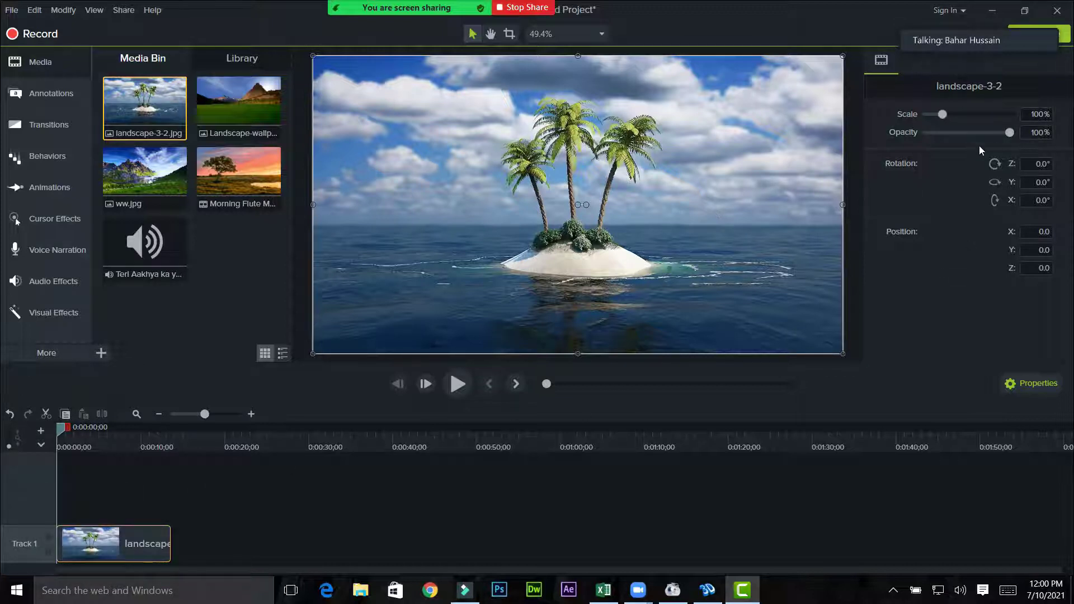
{"action": "mouse_move", "coordinate": [1008, 133]}
{"action": "left_mouse_down"}
{"action": "mouse_move", "coordinate": [937, 143]}
{"action": "mouse_move", "coordinate": [1019, 137]}
{"action": "left_mouse_up"}
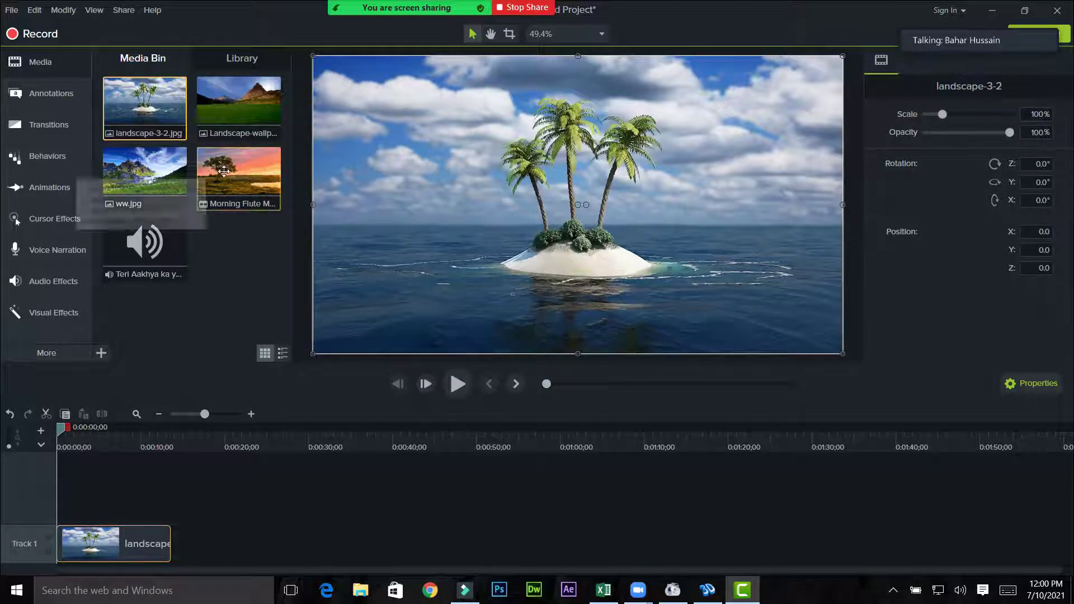
{"action": "mouse_move", "coordinate": [258, 175]}
{"action": "left_mouse_down"}
{"action": "mouse_move", "coordinate": [116, 494]}
{"action": "mouse_move", "coordinate": [101, 496]}
{"action": "left_mouse_up"}
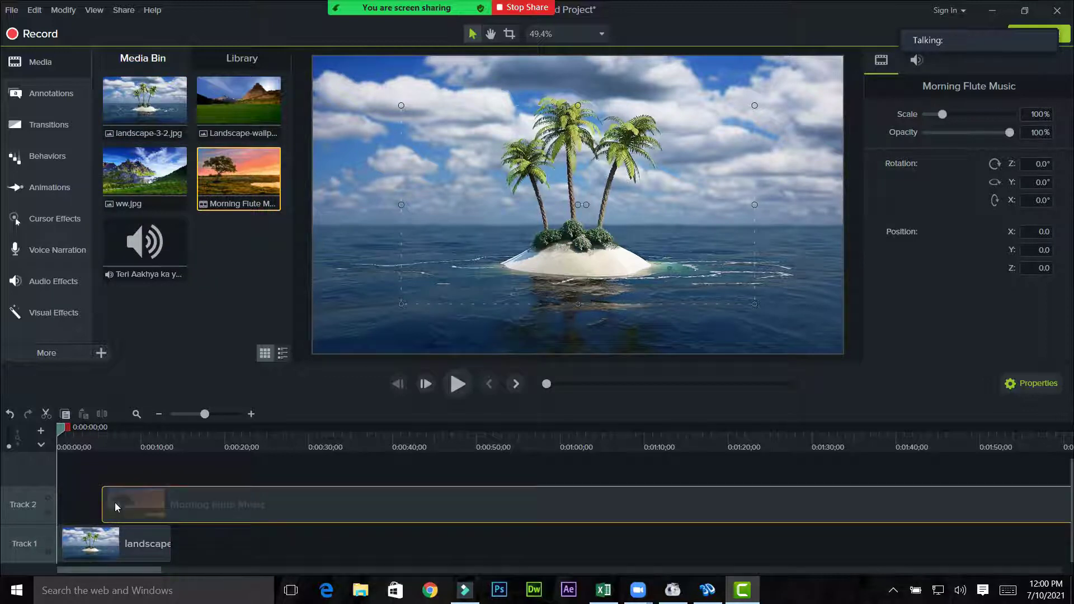
Scale the Morning Flute Music video to 150% so it fills the canvas
{"action": "left_click", "coordinate": [86, 438]}
{"action": "left_click_drag", "start_coordinate": [86, 430], "coordinate": [123, 432]}
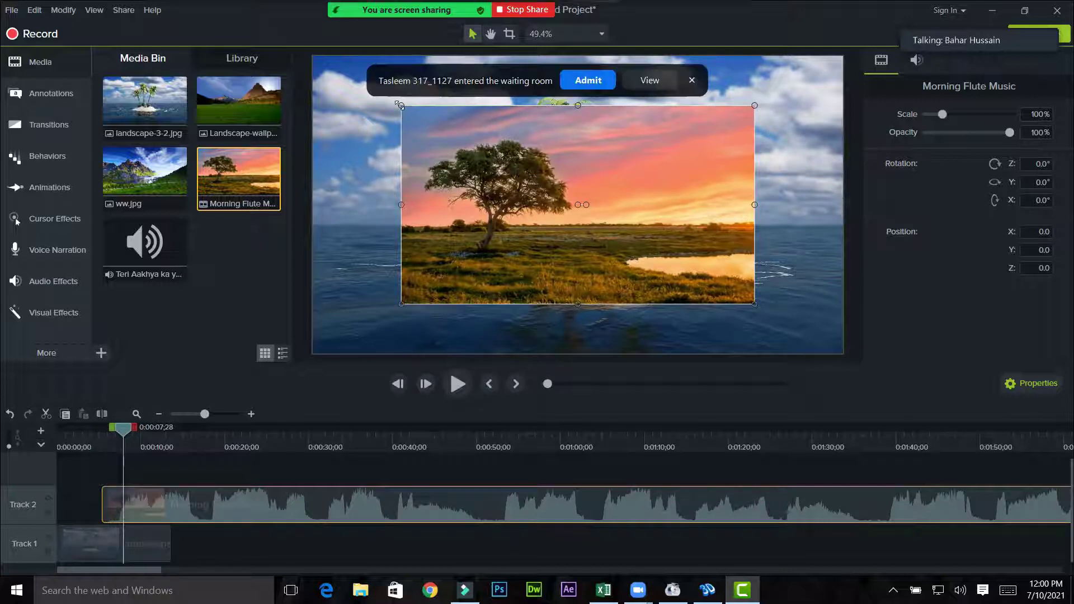
{"action": "left_click_drag", "start_coordinate": [399, 105], "coordinate": [314, 56]}
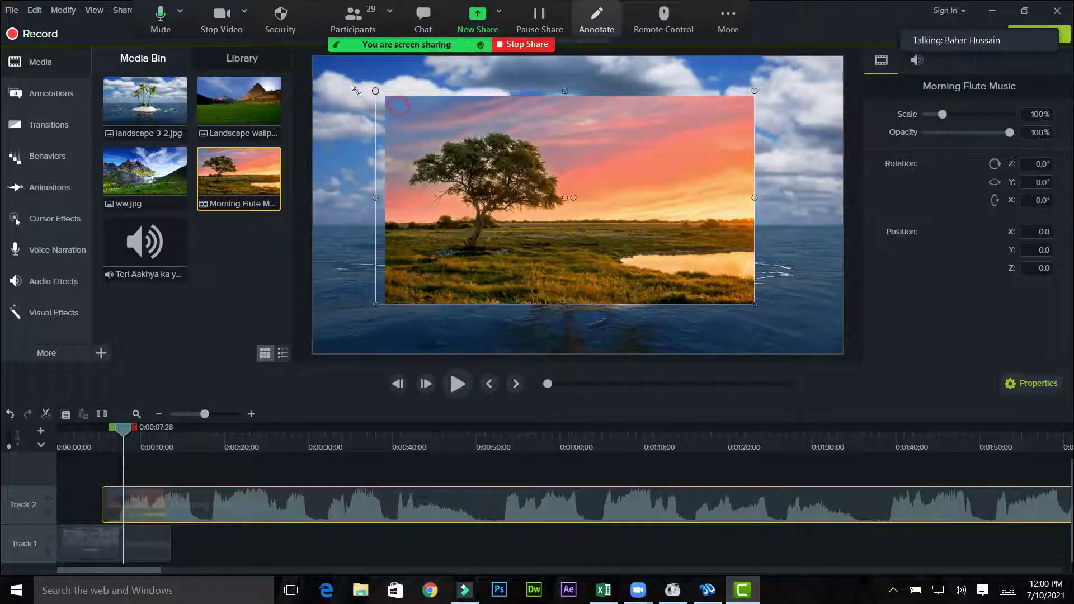
{"action": "left_click_drag", "start_coordinate": [754, 302], "coordinate": [842, 353]}
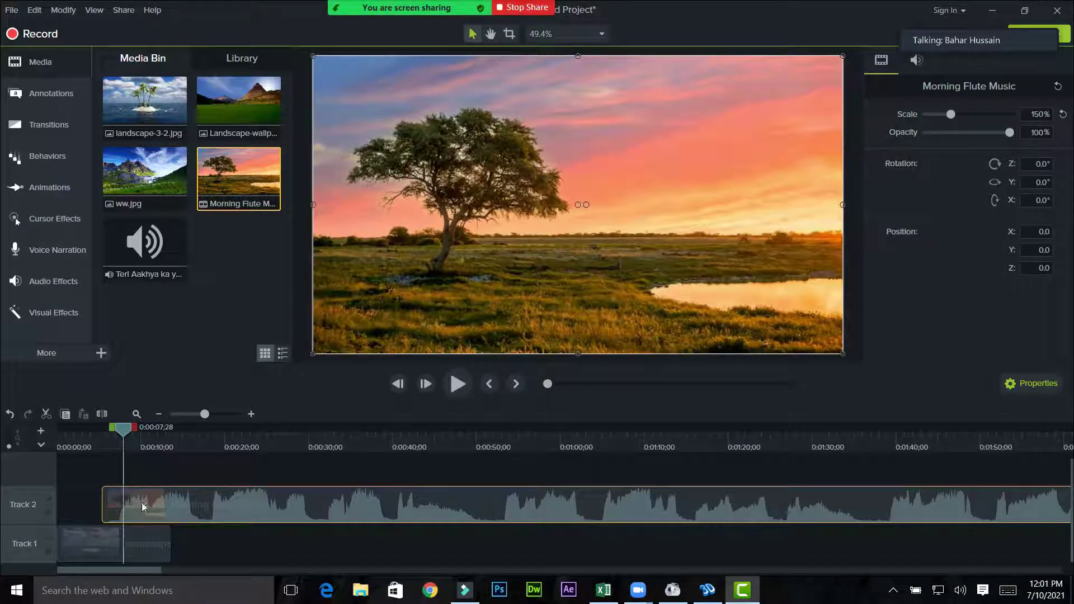
Swap tracks: island image at the start of Track 2, sunset video on Track 1 from about 8 seconds
{"action": "left_click", "coordinate": [243, 498]}
{"action": "left_click_drag", "start_coordinate": [257, 512], "coordinate": [249, 547]}
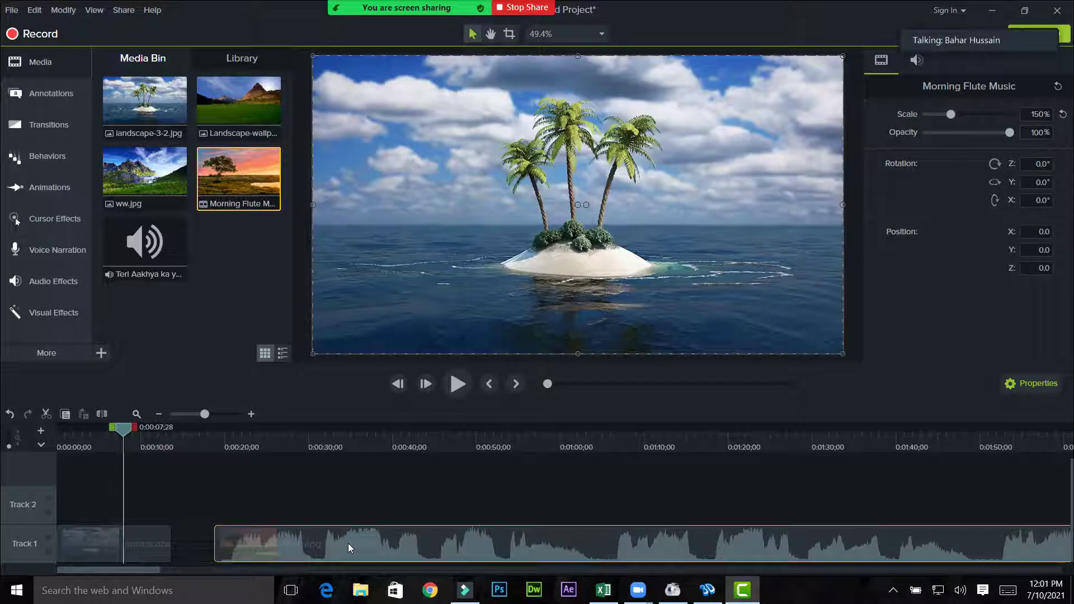
{"action": "left_click_drag", "start_coordinate": [89, 546], "coordinate": [107, 509]}
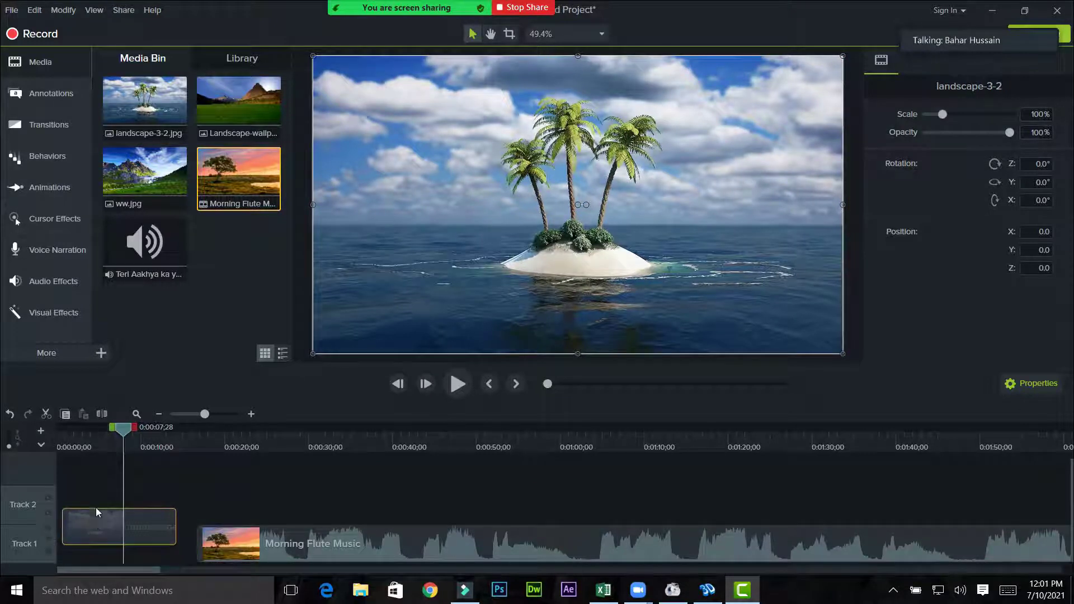
{"action": "mouse_move", "coordinate": [270, 542]}
{"action": "left_mouse_down"}
{"action": "mouse_move", "coordinate": [159, 538]}
{"action": "mouse_move", "coordinate": [193, 535]}
{"action": "left_mouse_up"}
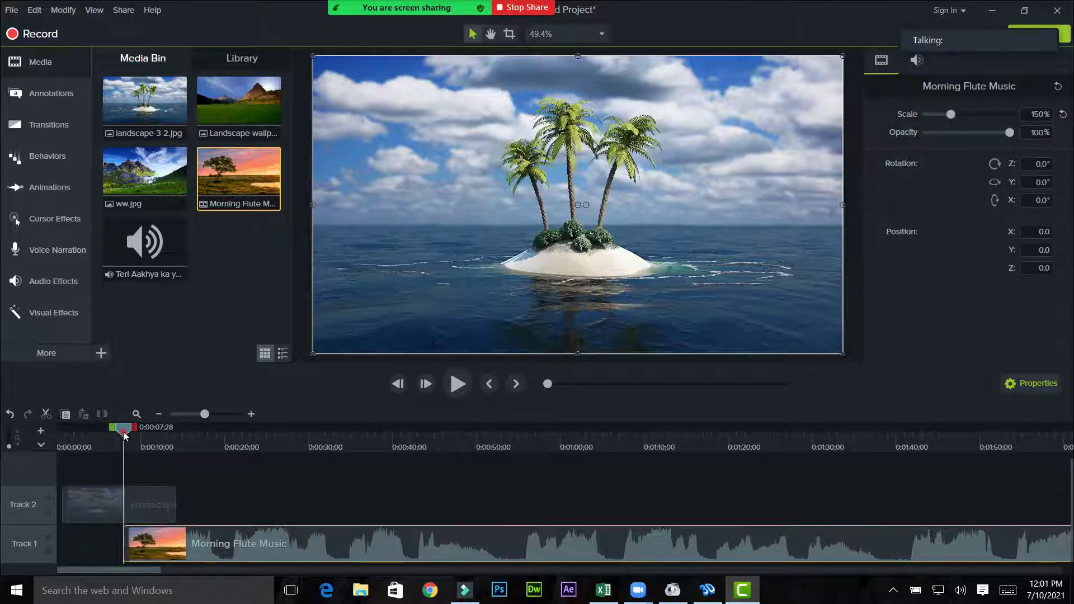
{"action": "mouse_move", "coordinate": [115, 431]}
{"action": "left_mouse_down"}
{"action": "mouse_move", "coordinate": [41, 438]}
{"action": "mouse_move", "coordinate": [74, 435]}
{"action": "left_mouse_up"}
{"action": "left_click_drag", "start_coordinate": [111, 509], "coordinate": [100, 509]}
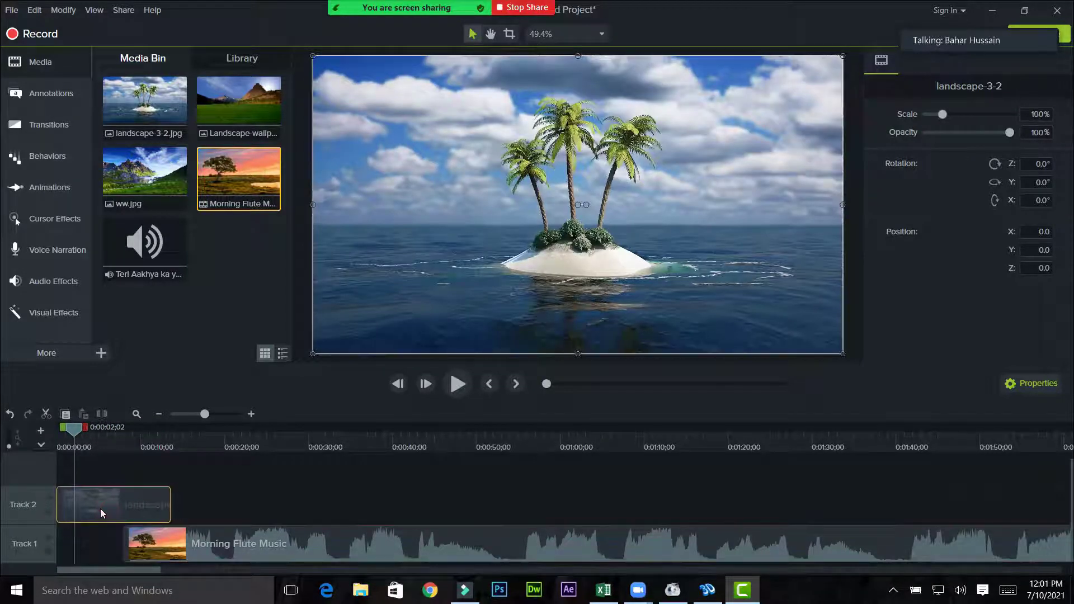
{"action": "left_click_drag", "start_coordinate": [106, 428], "coordinate": [132, 431]}
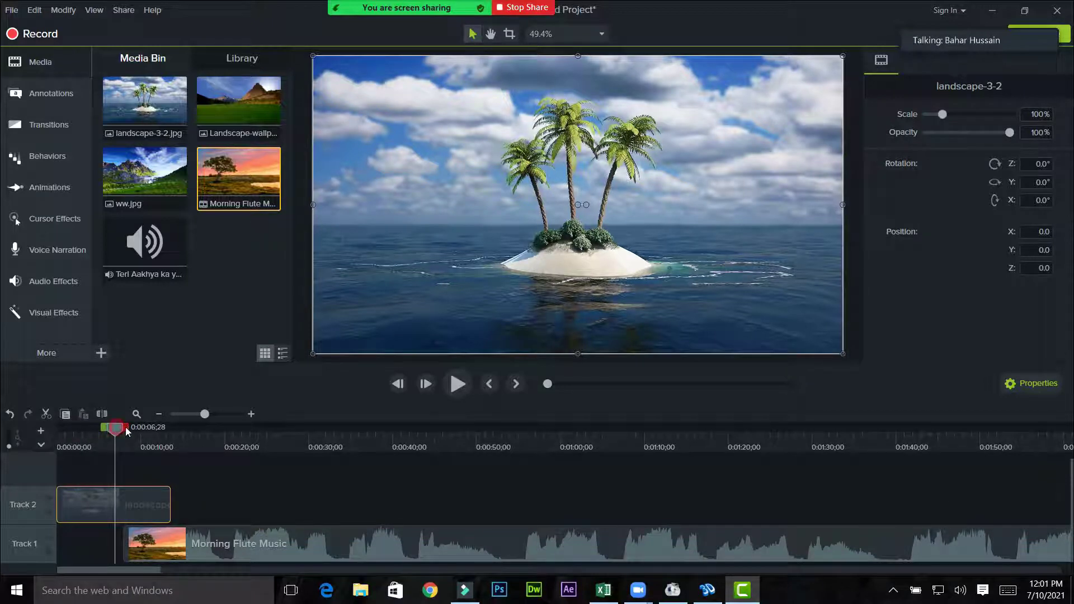
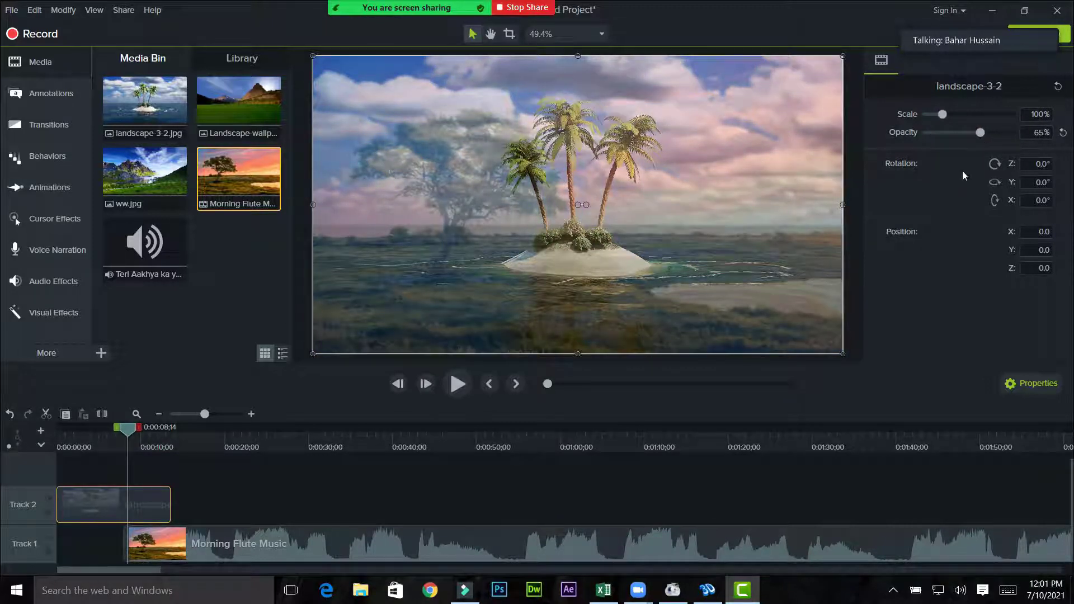
Preview the slideshow from the start, pause at 0:00:34;25, and select the Morning Flute Music clip
{"action": "left_click", "coordinate": [66, 438]}
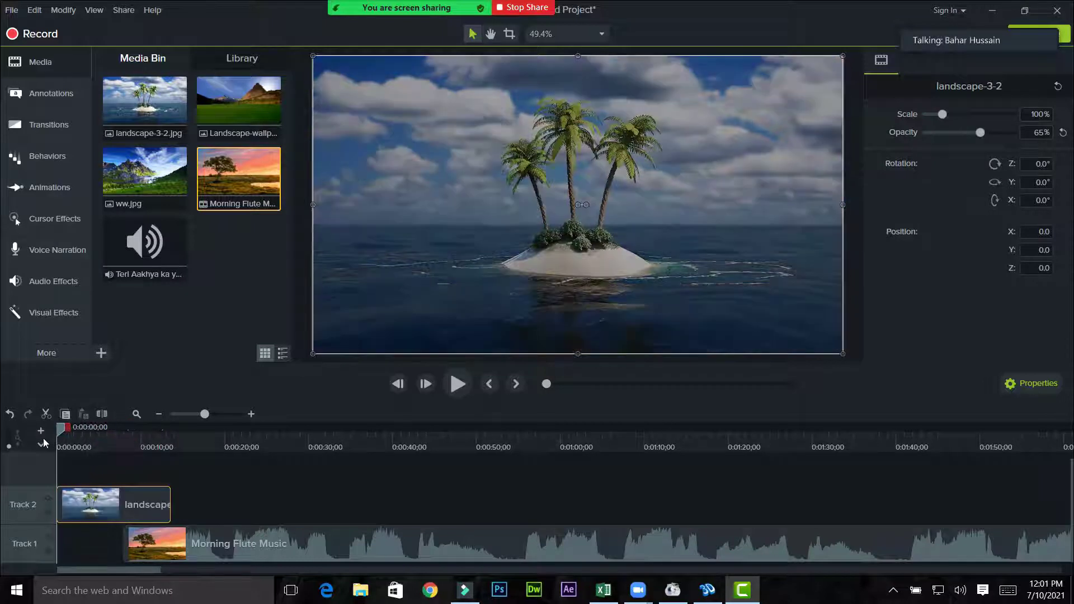
{"action": "left_click", "coordinate": [455, 384]}
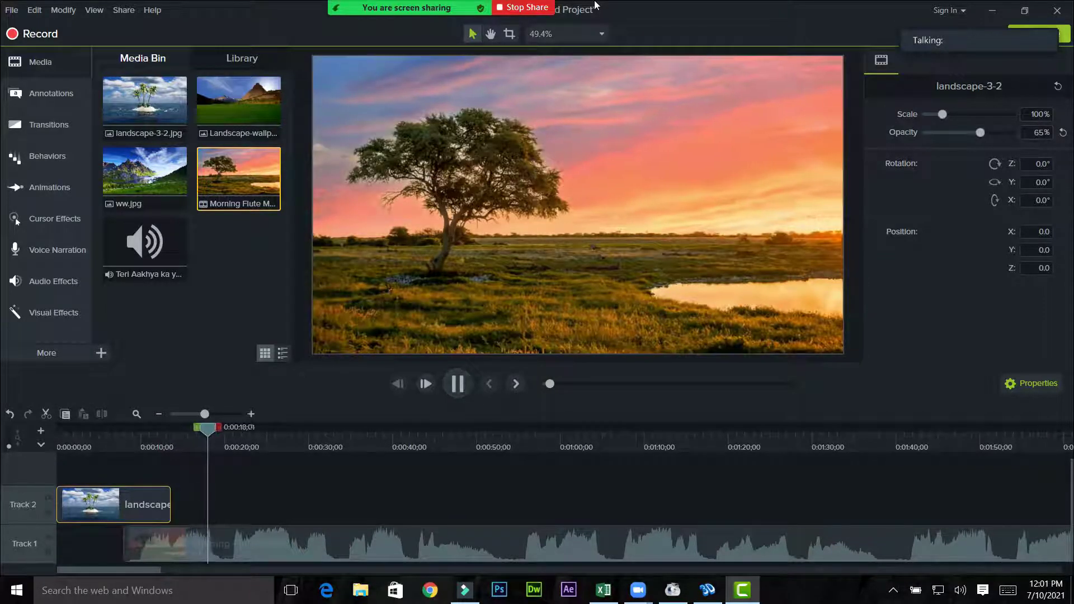
{"action": "mouse_move", "coordinate": [595, 5]}
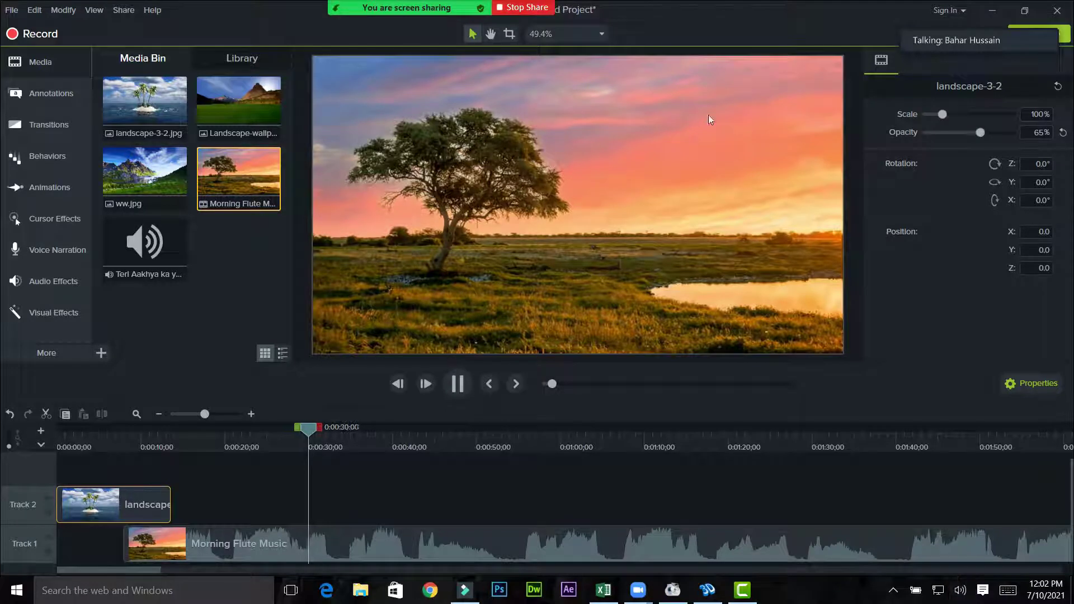
{"action": "key", "text": "XF86AudioRaiseVolume"}
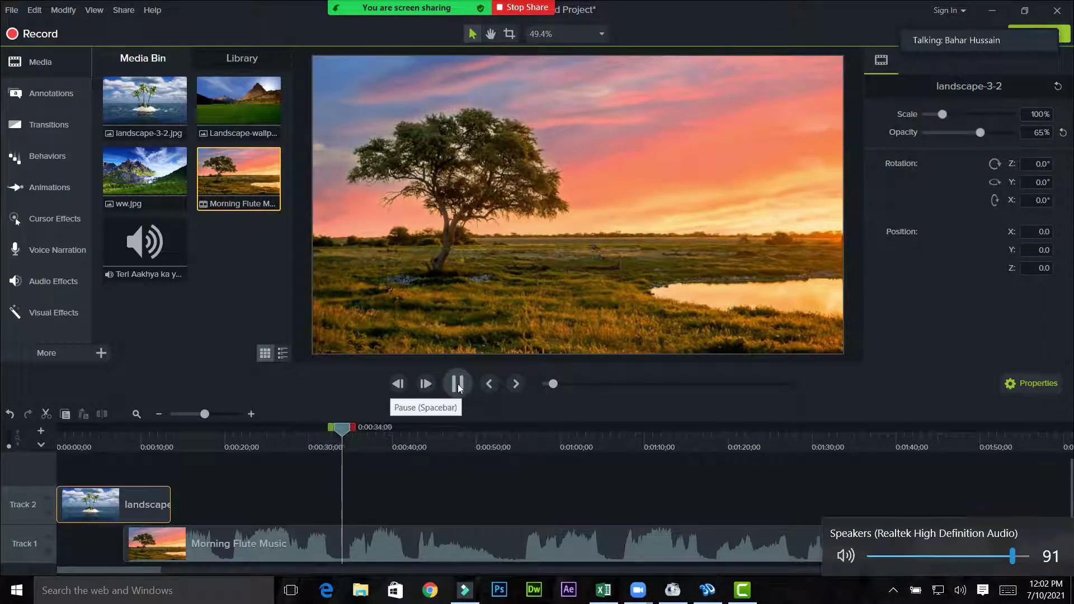
{"action": "left_click", "coordinate": [457, 384]}
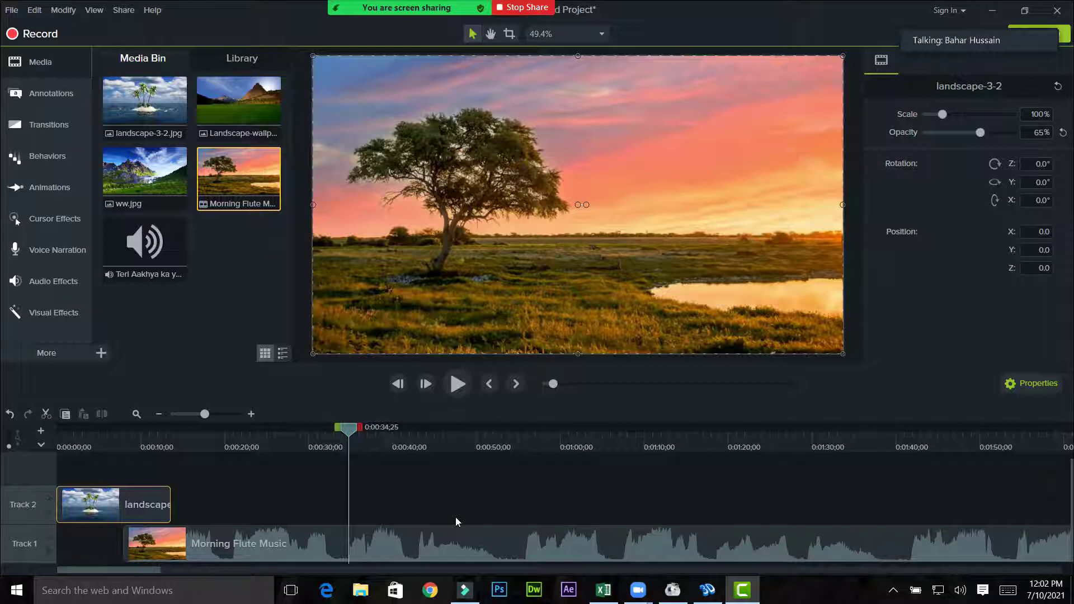
{"action": "left_click", "coordinate": [423, 550]}
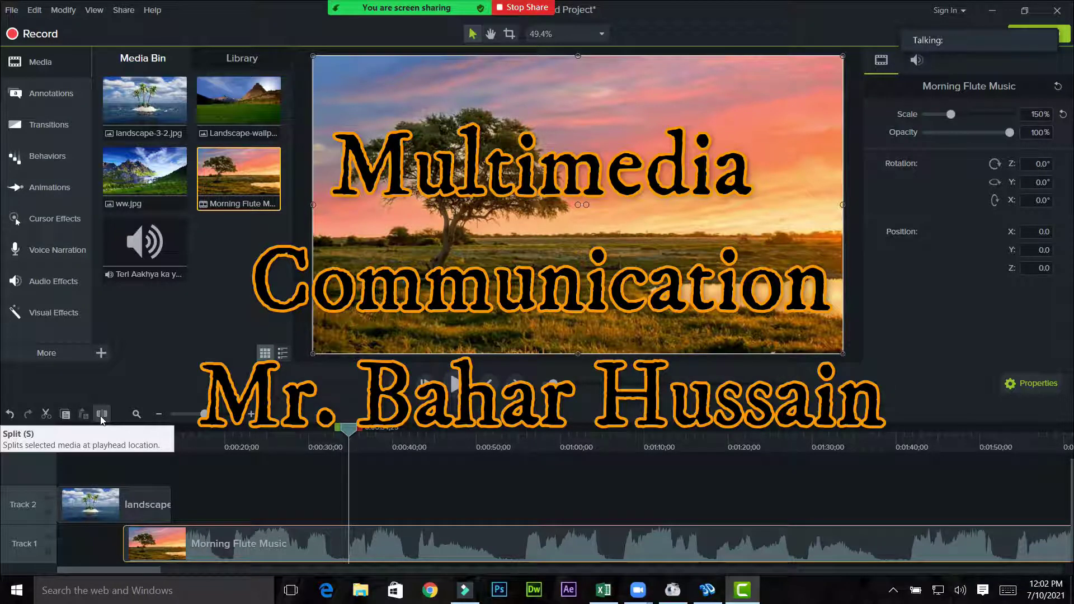
Split Morning Flute Music at about 34 seconds and move its second piece far right on Track 1
{"action": "left_click", "coordinate": [101, 414]}
{"action": "left_click_drag", "start_coordinate": [413, 546], "coordinate": [928, 547]}
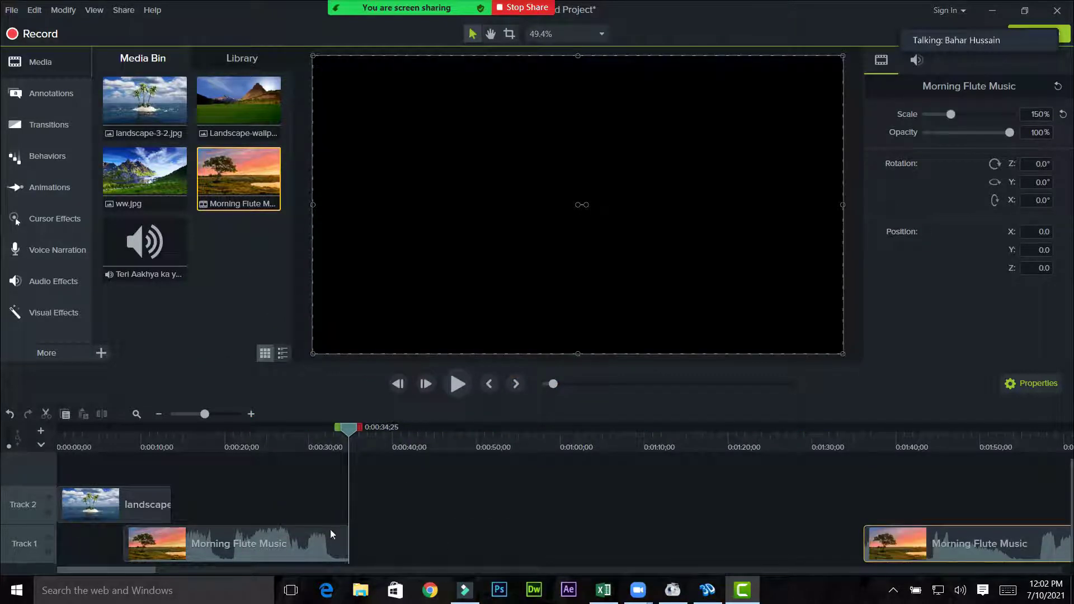
{"action": "left_click", "coordinate": [298, 535]}
Replay the preview from about 4 seconds to 12 seconds
{"action": "left_click_drag", "start_coordinate": [347, 428], "coordinate": [93, 430]}
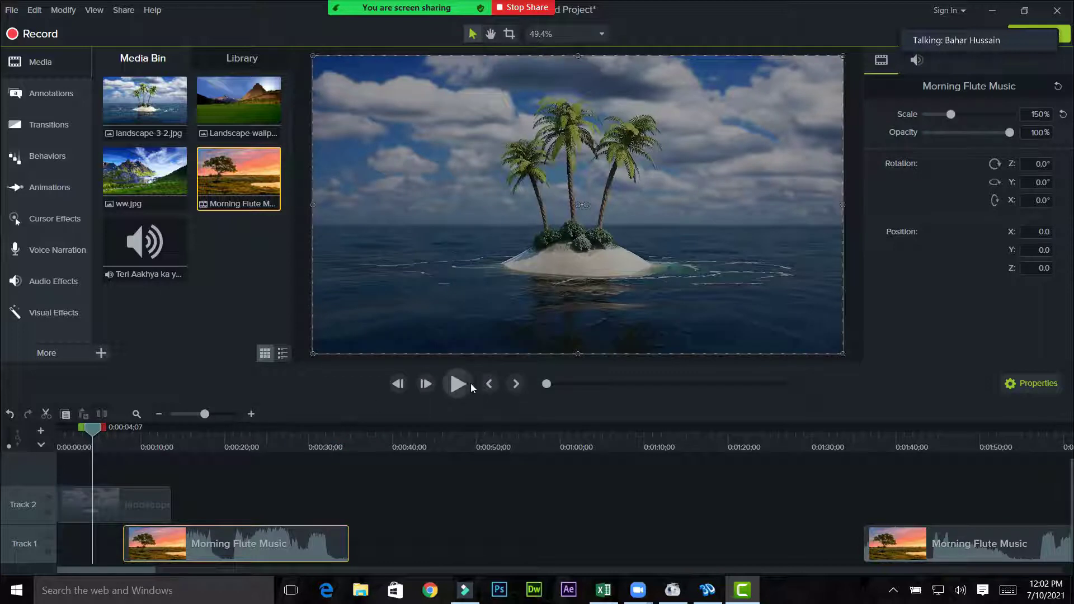
{"action": "left_click", "coordinate": [462, 387]}
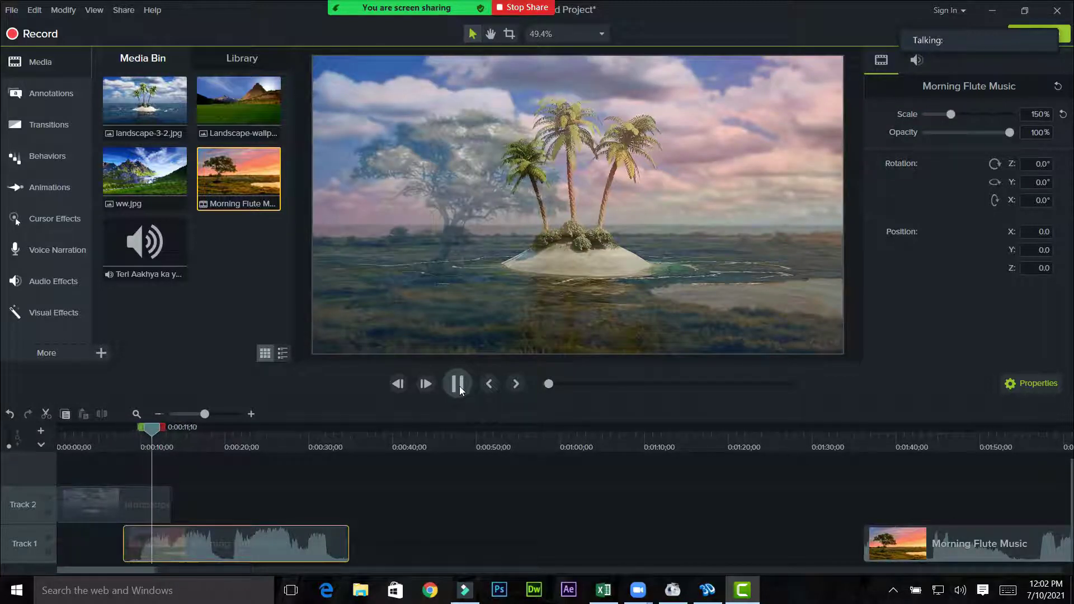
{"action": "left_click", "coordinate": [458, 389]}
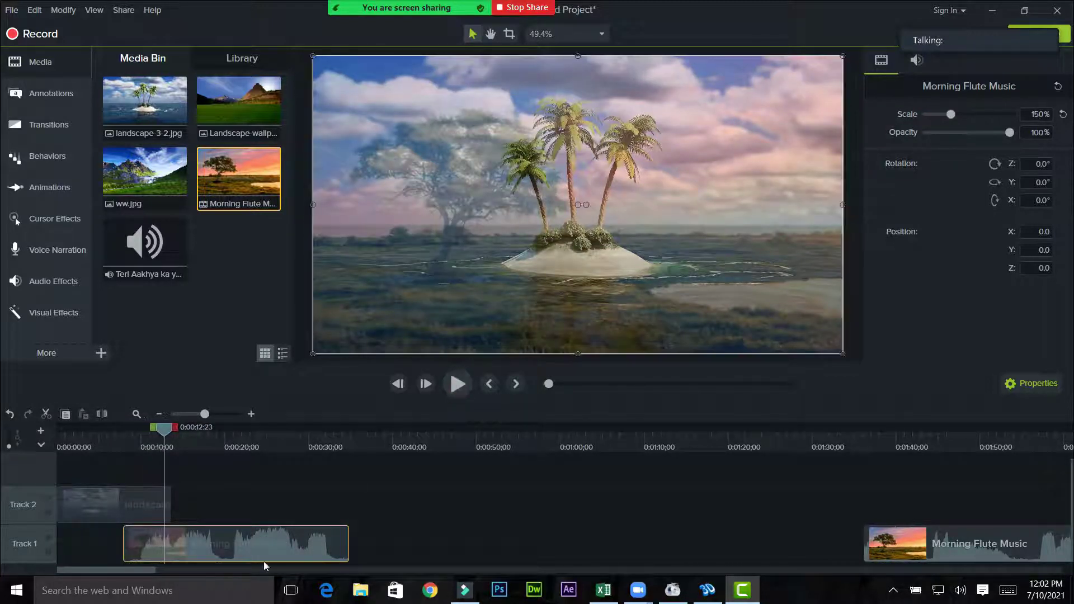
{"action": "left_click", "coordinate": [165, 235]}
Add the Teri Aakhya ka yo kajaFIA song to Track 3 and preview it up to about 6 seconds
{"action": "left_click_drag", "start_coordinate": [153, 311], "coordinate": [91, 562]}
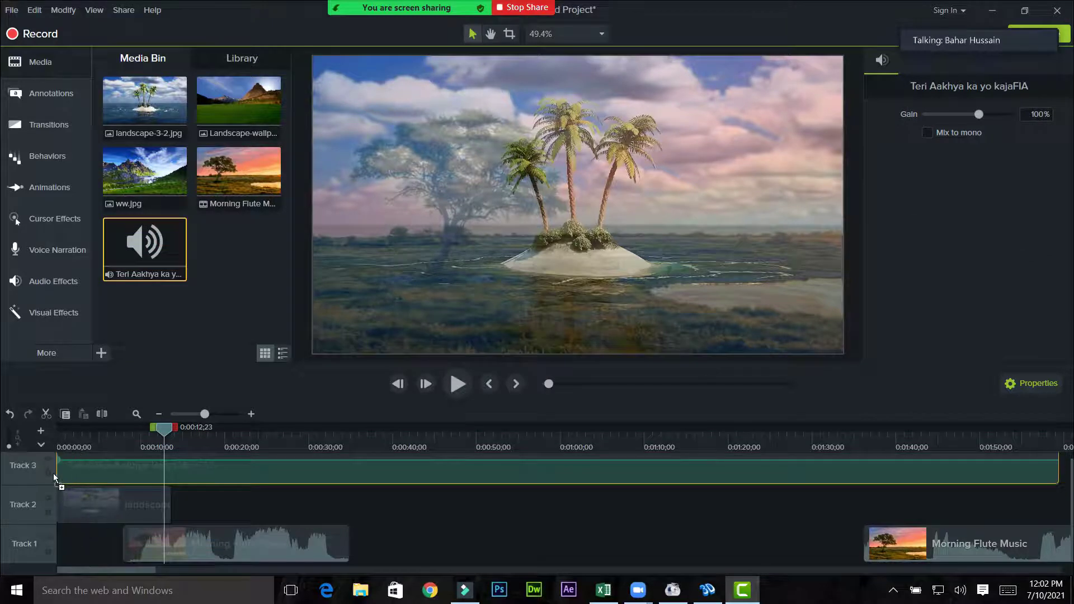
{"action": "left_click_drag", "start_coordinate": [52, 474], "coordinate": [54, 472]}
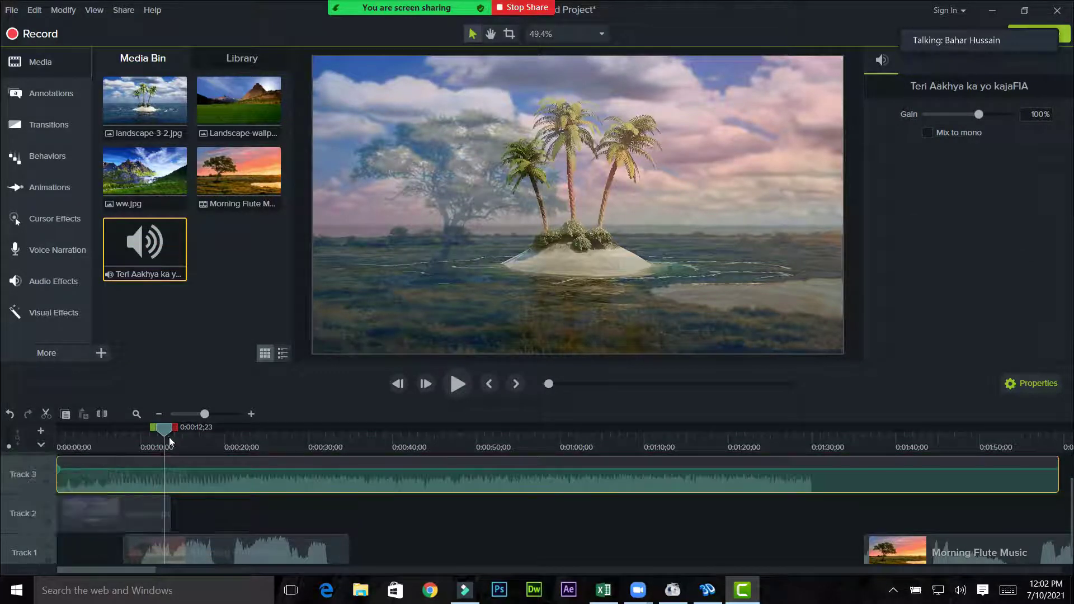
{"action": "left_click_drag", "start_coordinate": [167, 429], "coordinate": [42, 439]}
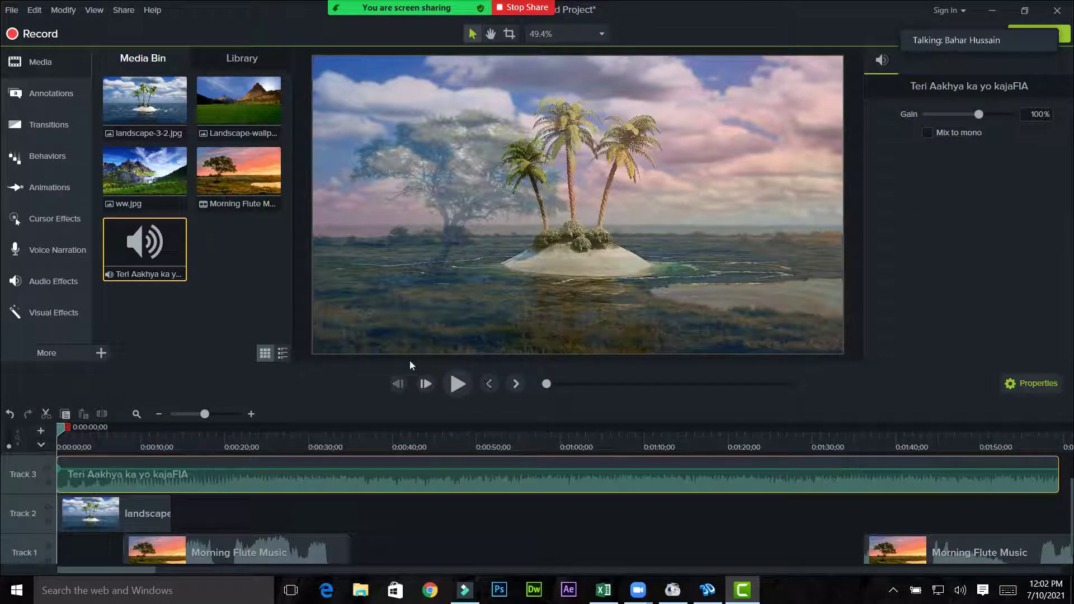
{"action": "left_click", "coordinate": [460, 386]}
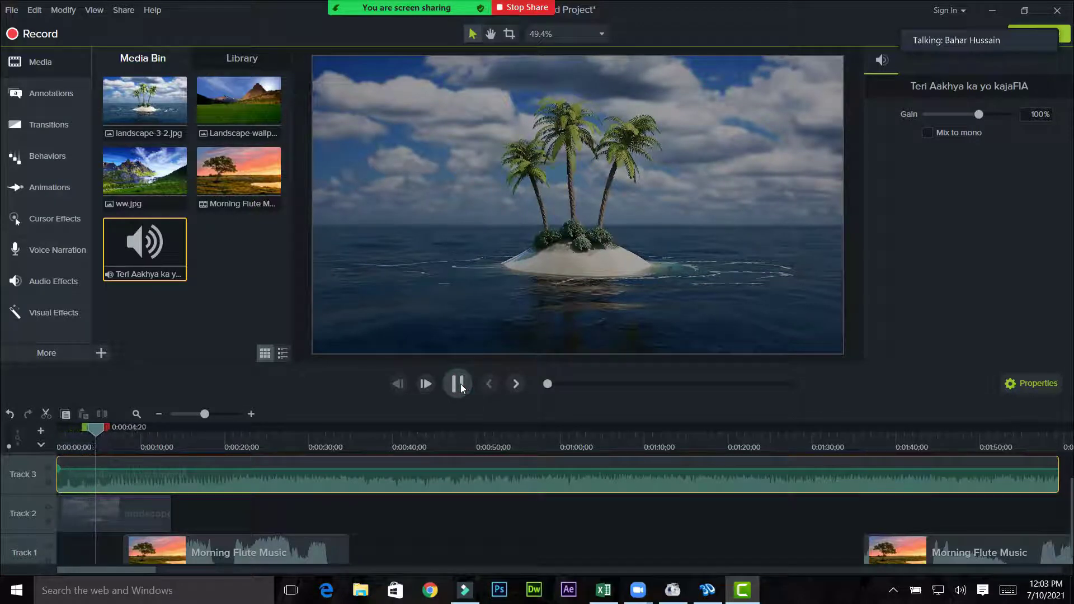
{"action": "left_click", "coordinate": [460, 384]}
Delete the song's part after 6 seconds and slide Morning Flute Music left to start there
{"action": "scroll", "coordinate": [659, 324], "scroll_direction": "up", "scroll_amount": 10}
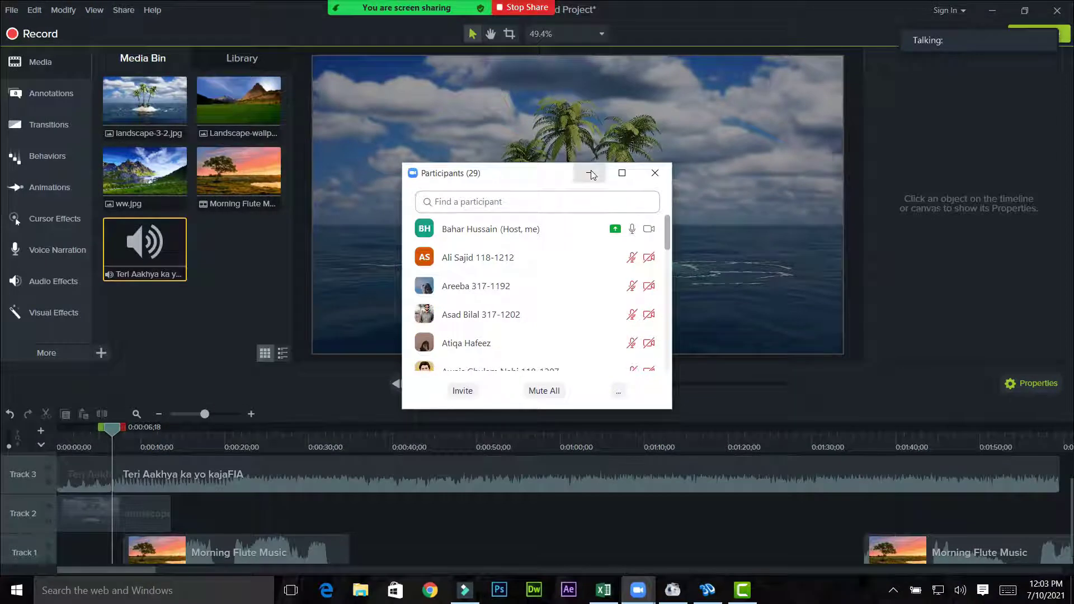
{"action": "left_click", "coordinate": [591, 176]}
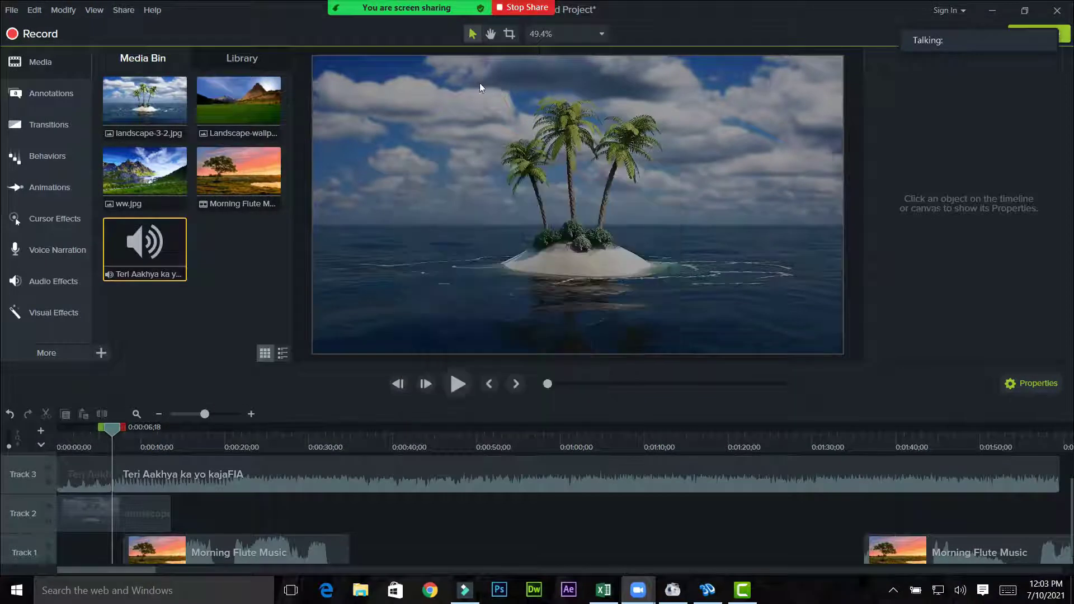
{"action": "left_click", "coordinate": [136, 474]}
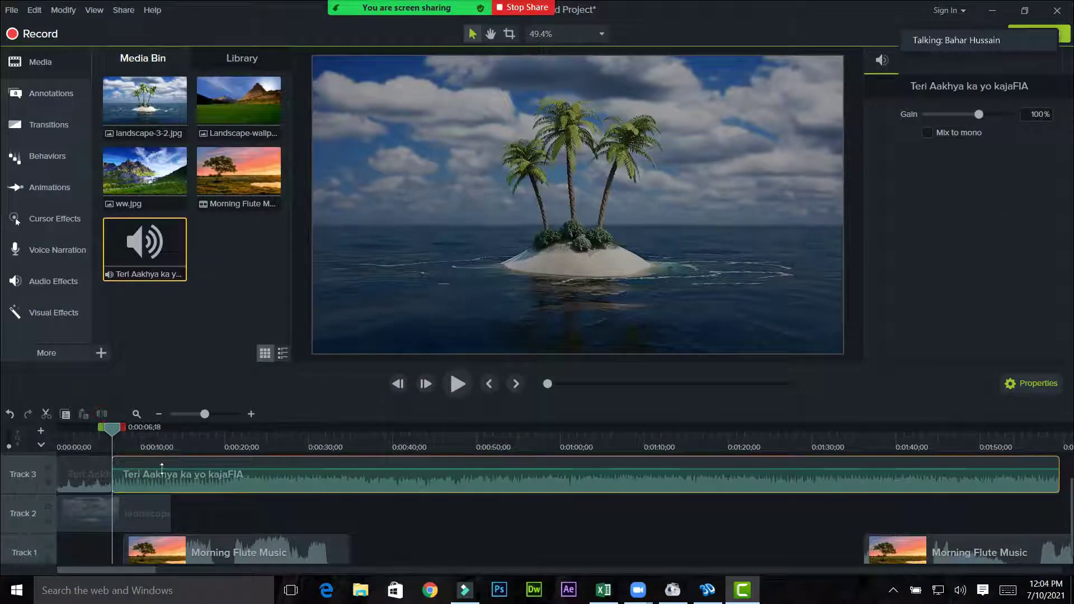
{"action": "left_click_drag", "start_coordinate": [191, 478], "coordinate": [369, 484]}
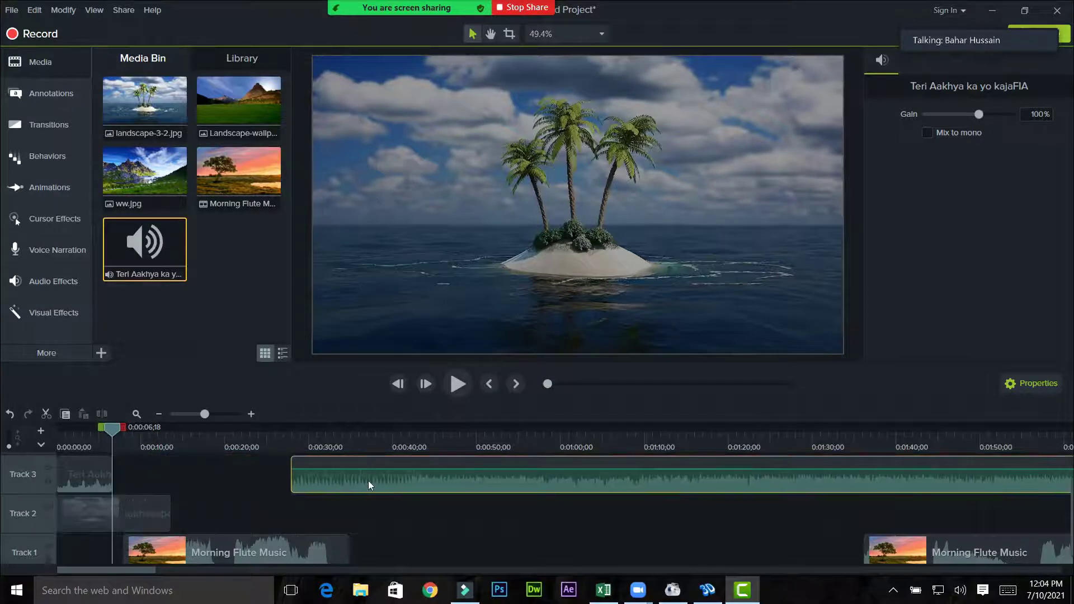
{"action": "key", "text": "Delete"}
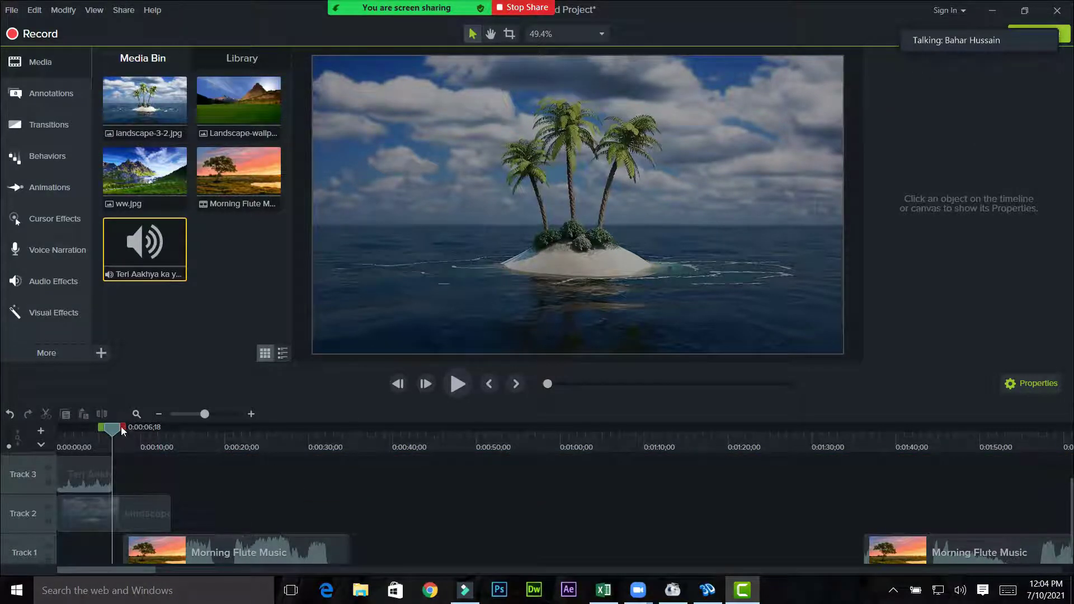
{"action": "mouse_move", "coordinate": [116, 431]}
{"action": "left_mouse_down"}
{"action": "mouse_move", "coordinate": [62, 435]}
{"action": "mouse_move", "coordinate": [113, 432]}
{"action": "left_mouse_up"}
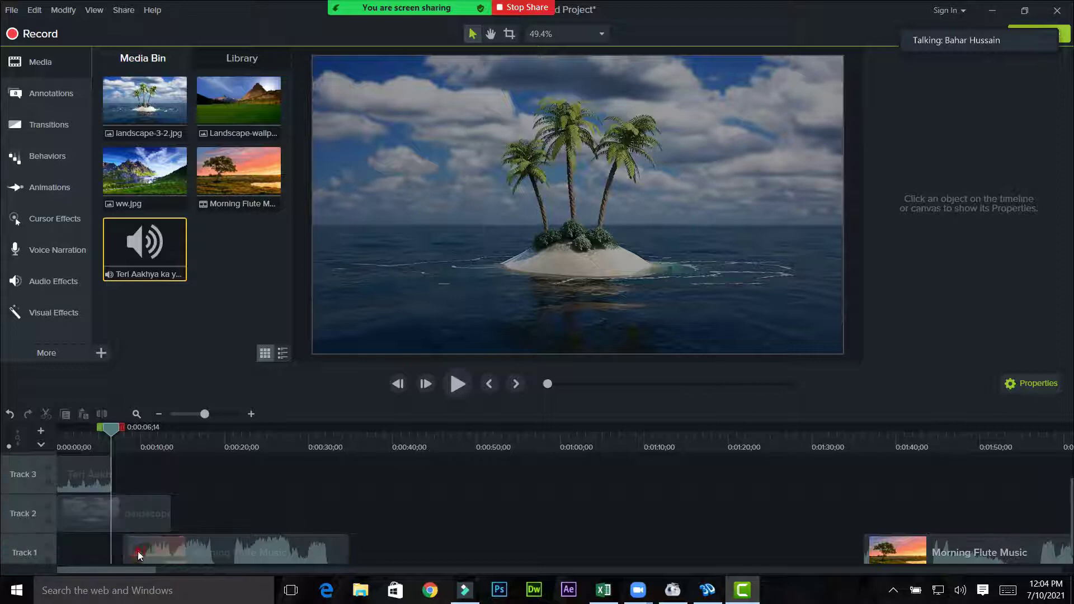
{"action": "left_click_drag", "start_coordinate": [137, 551], "coordinate": [128, 551]}
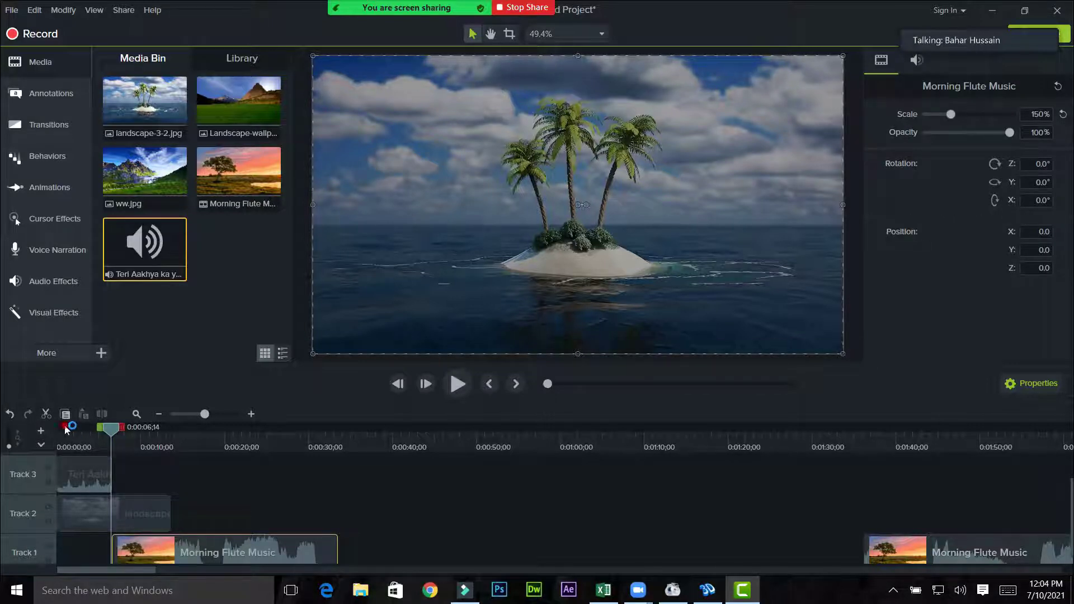
Play the edited slideshow from the start and delete the extra music clip at the far right
{"action": "left_click", "coordinate": [65, 427]}
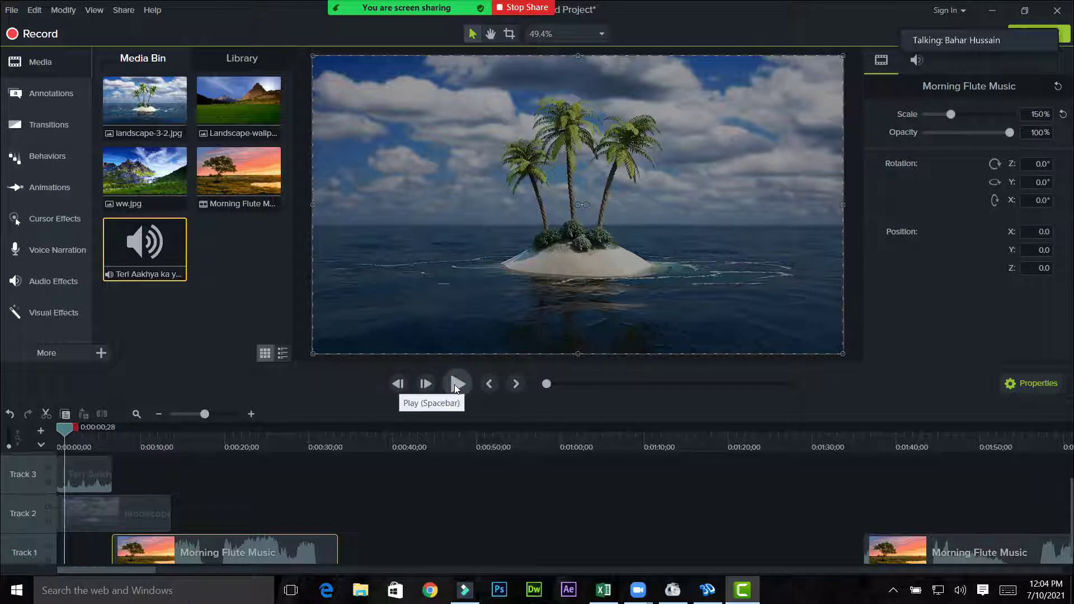
{"action": "left_click", "coordinate": [454, 384]}
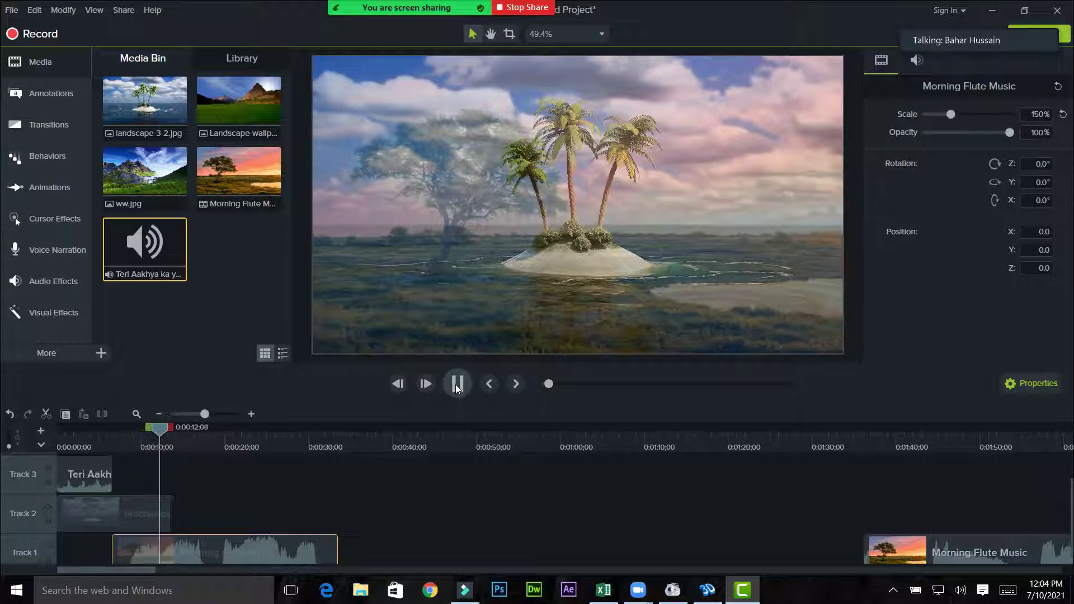
{"action": "left_click", "coordinate": [992, 546]}
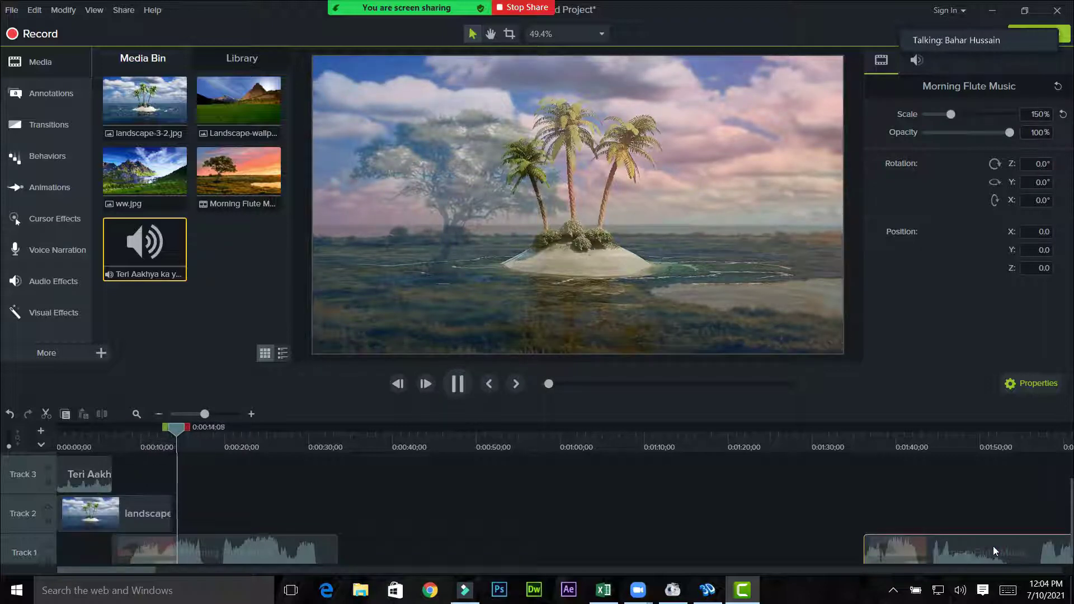
{"action": "key", "text": "Delete"}
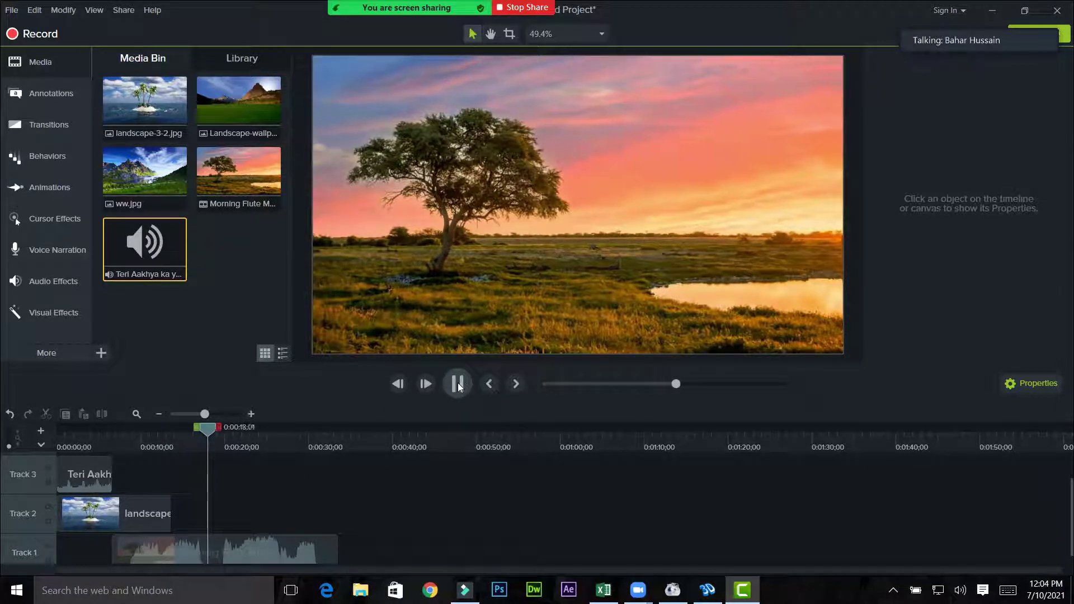
Split the Morning Flute Music clip at 0:00:18;29
{"action": "left_click", "coordinate": [457, 383]}
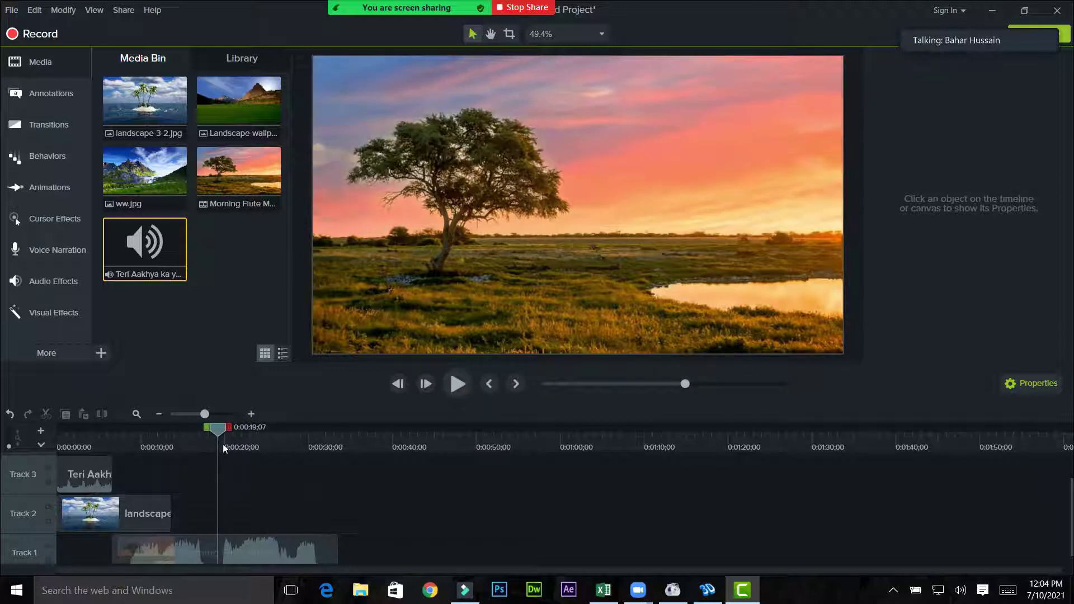
{"action": "left_click_drag", "start_coordinate": [219, 430], "coordinate": [216, 431]}
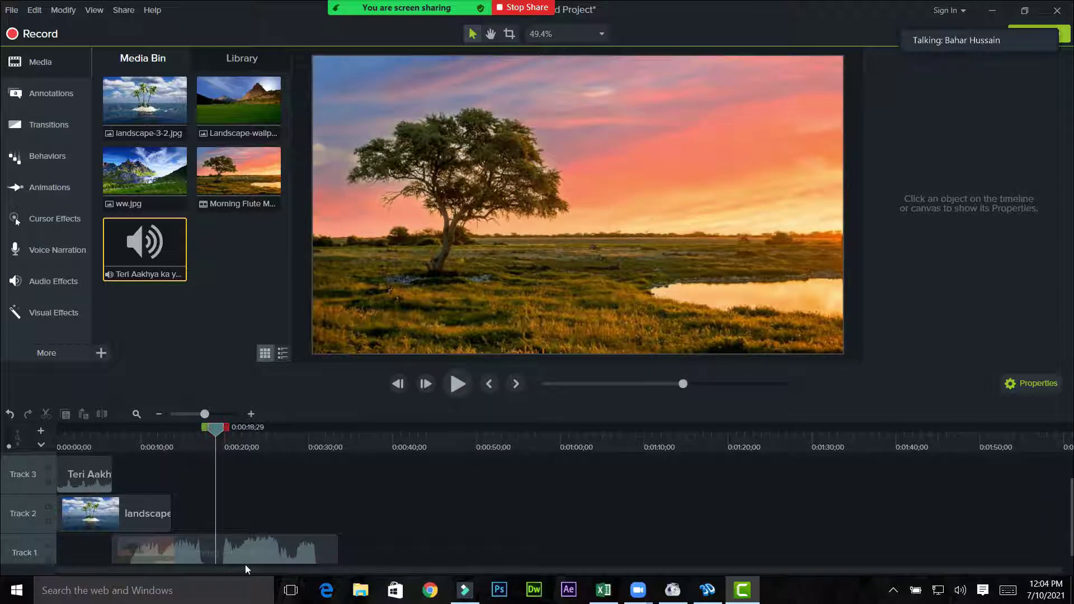
{"action": "left_click", "coordinate": [239, 548]}
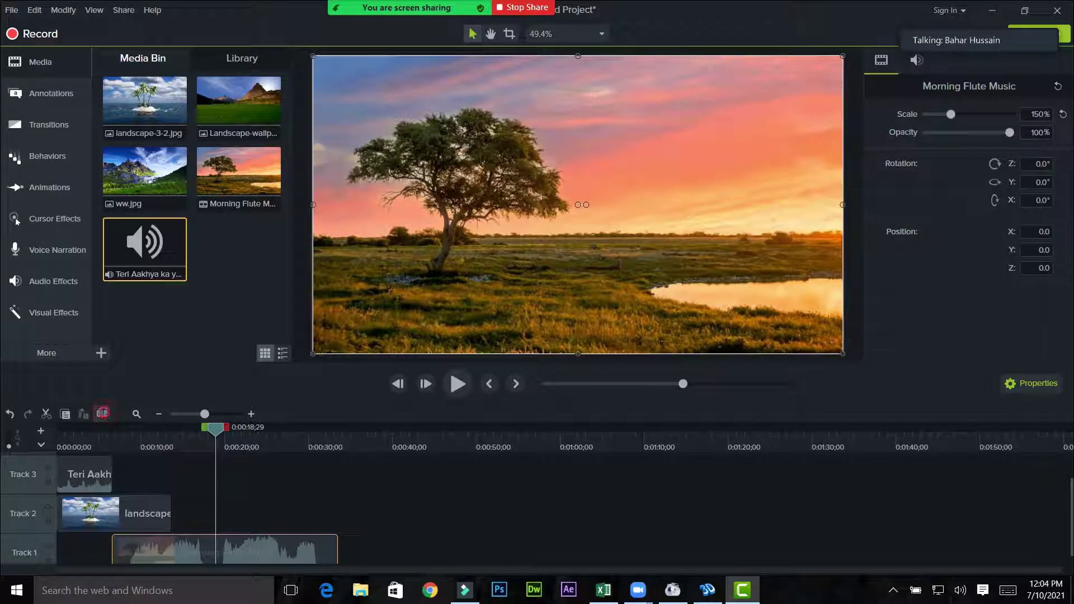
{"action": "left_click", "coordinate": [280, 547]}
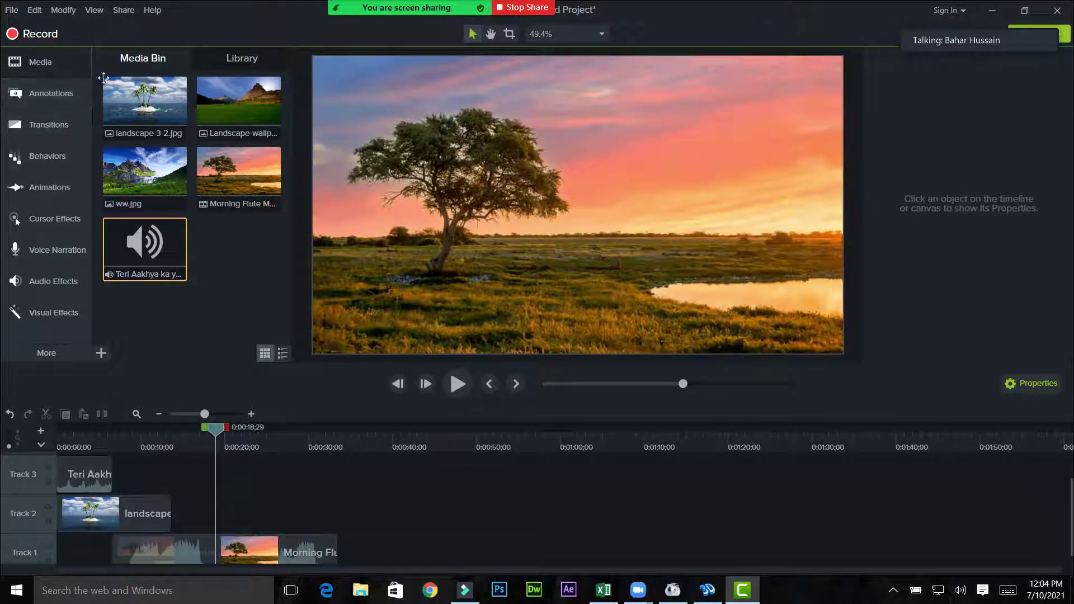
Browse the annotation categories and the Transitions gallery
{"action": "left_click", "coordinate": [58, 97]}
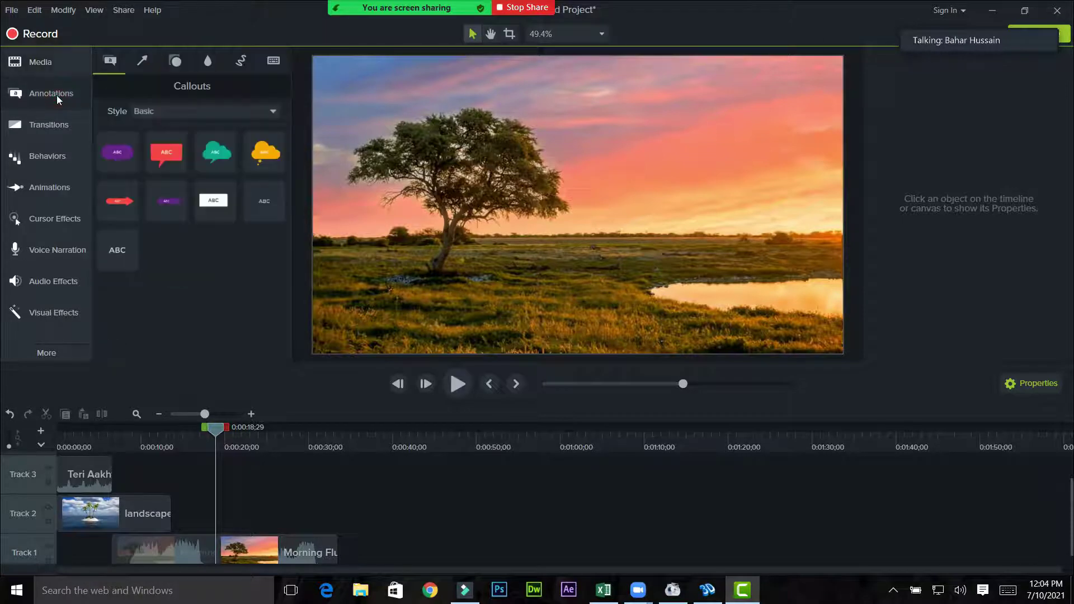
{"action": "left_click", "coordinate": [141, 63]}
{"action": "left_click", "coordinate": [175, 60]}
{"action": "left_click", "coordinate": [207, 60]}
{"action": "left_click", "coordinate": [241, 61]}
{"action": "left_click", "coordinate": [273, 60]}
{"action": "left_click", "coordinate": [111, 63]}
{"action": "left_click", "coordinate": [63, 124]}
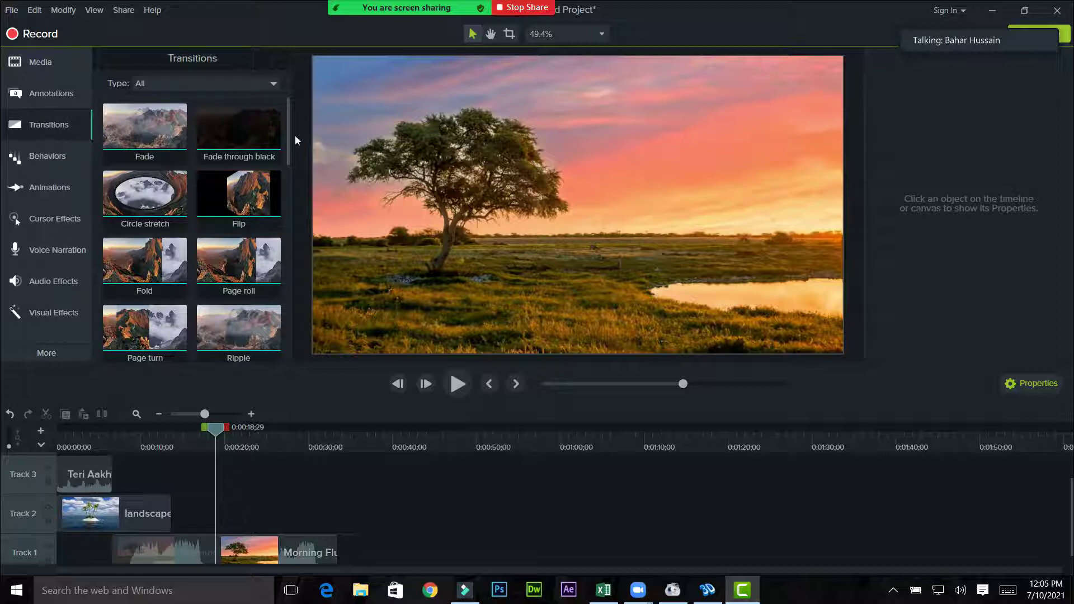
{"action": "left_click_drag", "start_coordinate": [288, 130], "coordinate": [280, 250]}
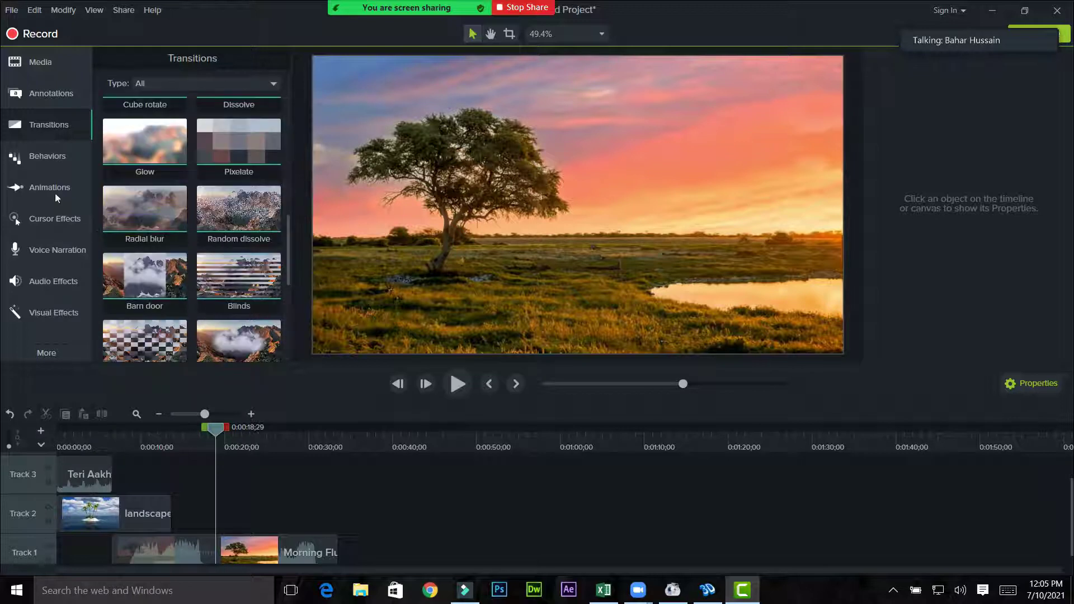
Look through Behaviors, Animations, Cursor Effects and Voice Narration, then drag the Fade In audio effect onto the timeline
{"action": "left_click", "coordinate": [39, 159]}
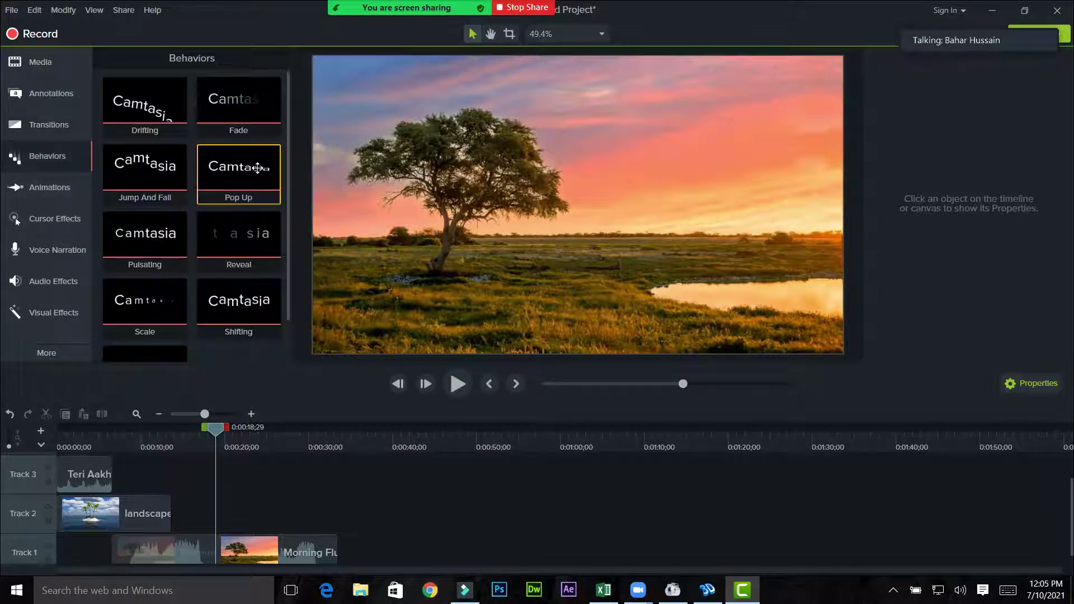
{"action": "left_click", "coordinate": [55, 187]}
{"action": "left_click", "coordinate": [62, 220]}
{"action": "left_click", "coordinate": [64, 250]}
{"action": "left_click", "coordinate": [60, 286]}
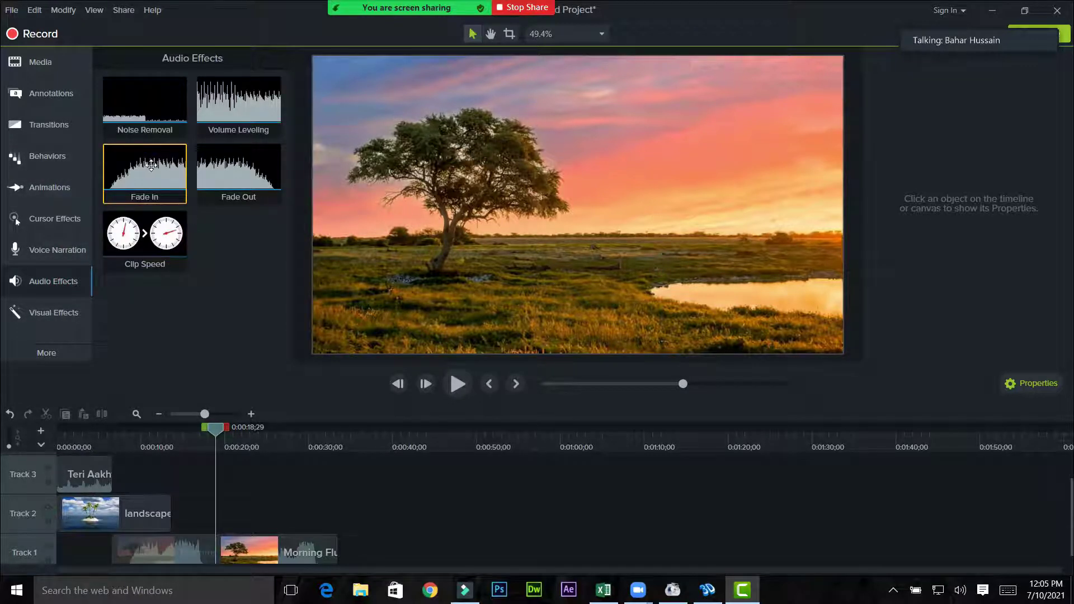
{"action": "left_click_drag", "start_coordinate": [158, 183], "coordinate": [256, 507]}
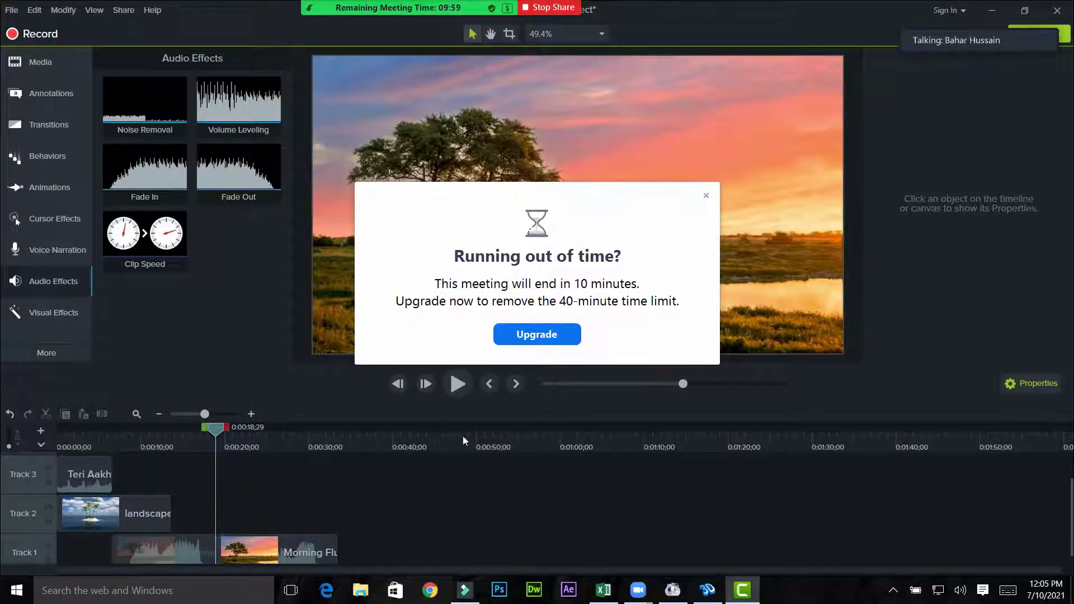
Dismiss the meeting time warning, preview the project to 0:00:23;01, and return to the Transitions gallery
{"action": "left_click", "coordinate": [704, 196]}
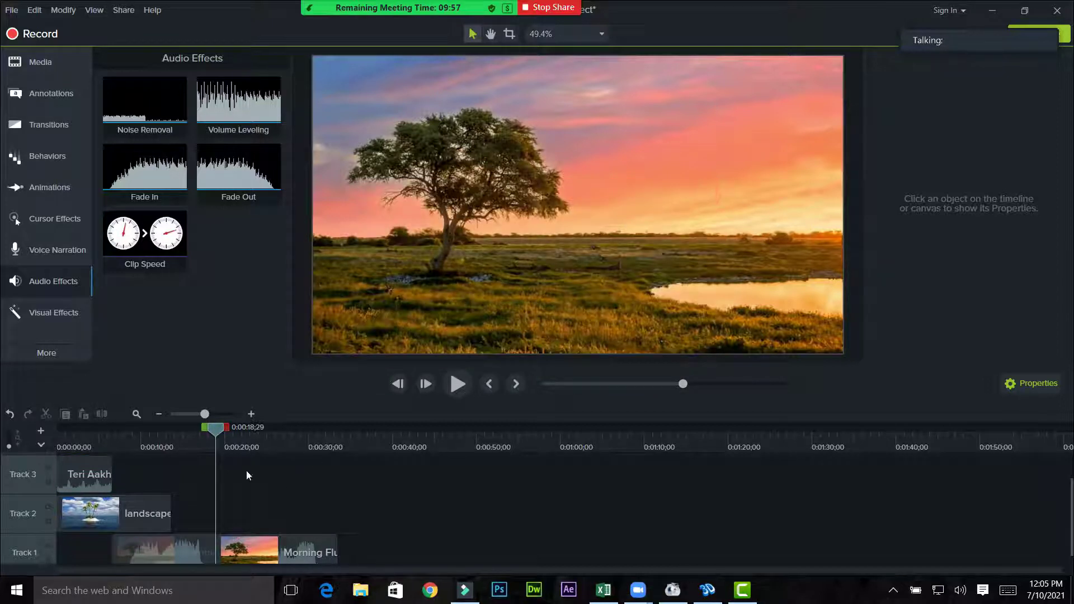
{"action": "left_click", "coordinate": [458, 384]}
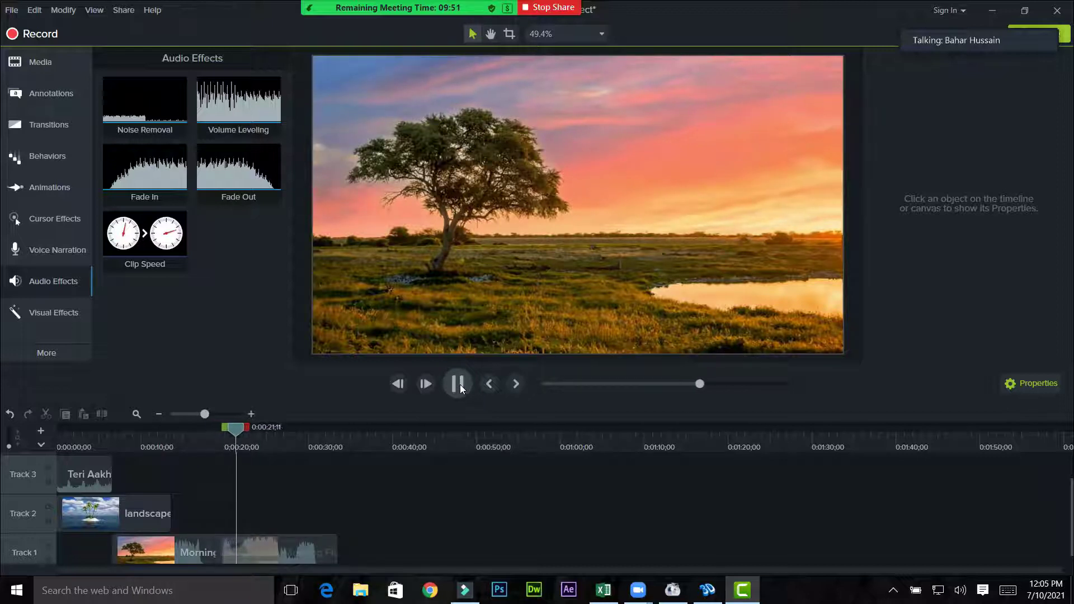
{"action": "left_click", "coordinate": [458, 385]}
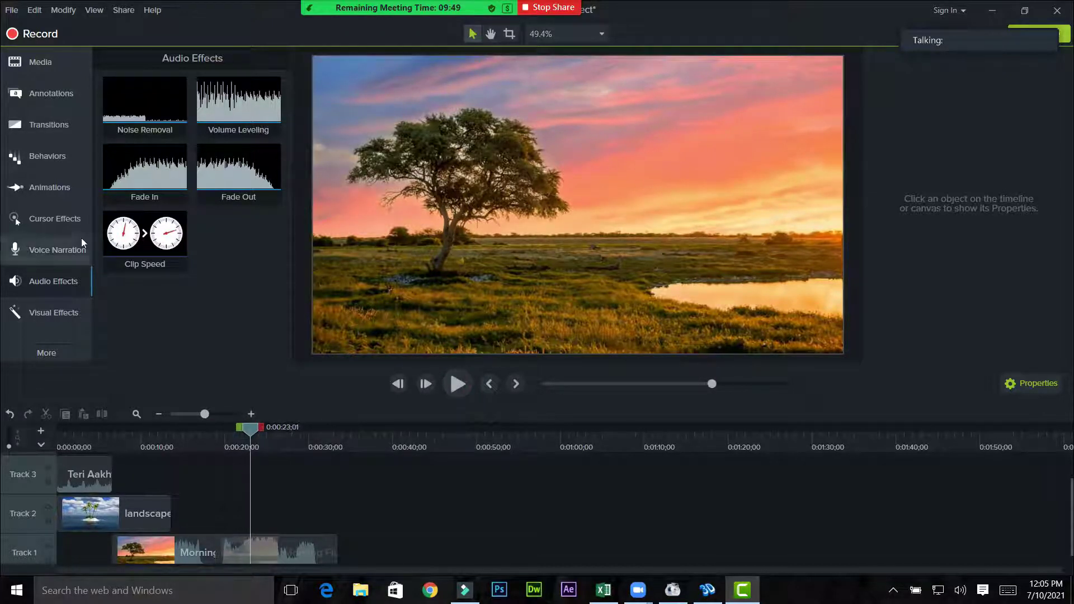
{"action": "left_click", "coordinate": [52, 126]}
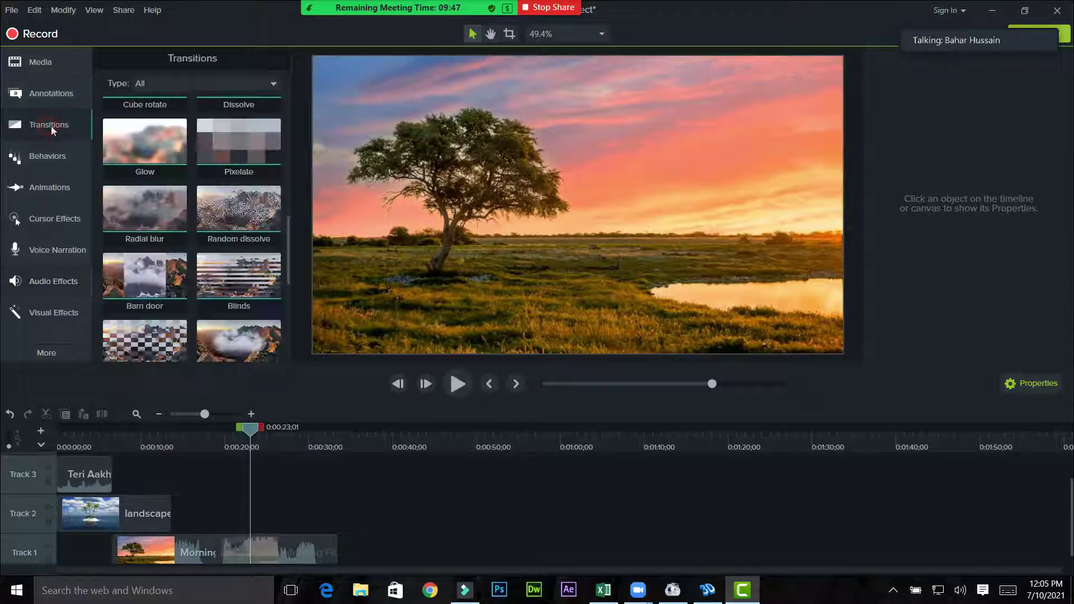
Scale the sunset-tree clip on Track 1 to 179.9% and play the preview from near the start
{"action": "left_click_drag", "start_coordinate": [289, 244], "coordinate": [289, 135]}
{"action": "left_click", "coordinate": [286, 542]}
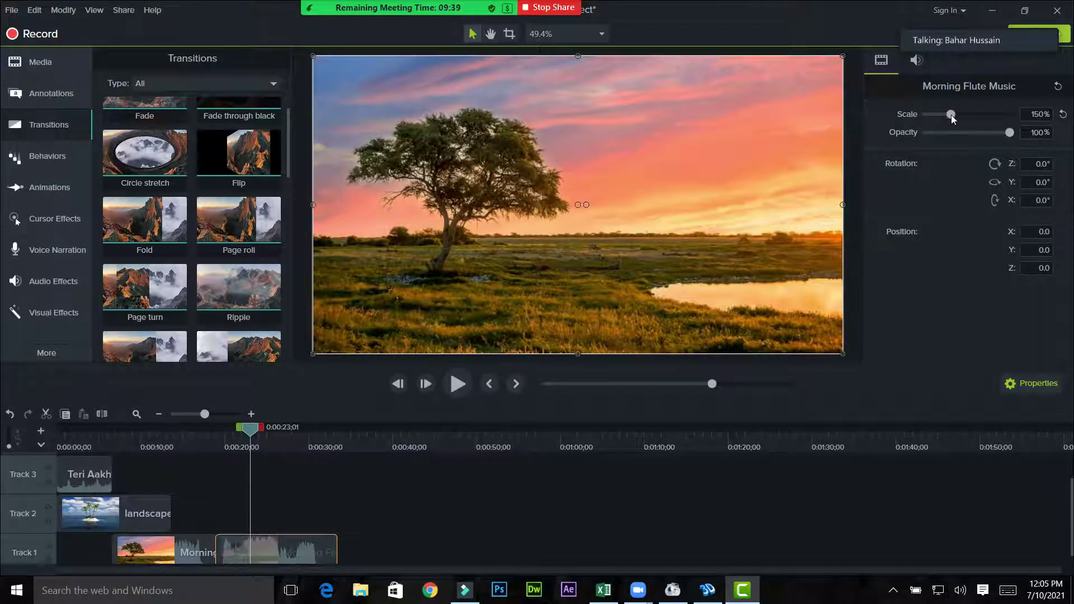
{"action": "left_click_drag", "start_coordinate": [951, 115], "coordinate": [947, 117]}
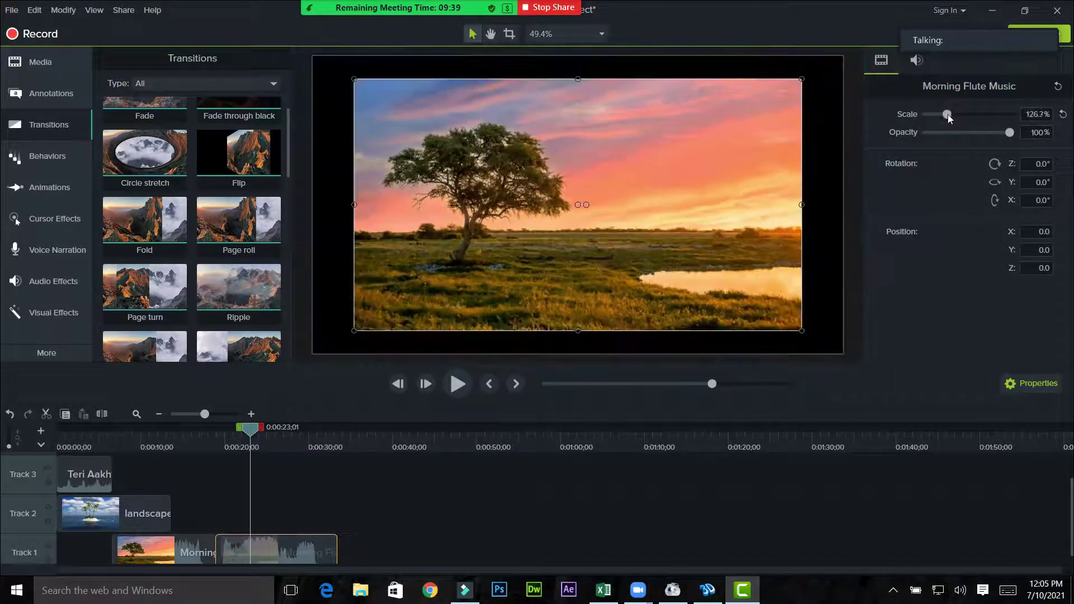
{"action": "left_click_drag", "start_coordinate": [949, 114], "coordinate": [962, 110]}
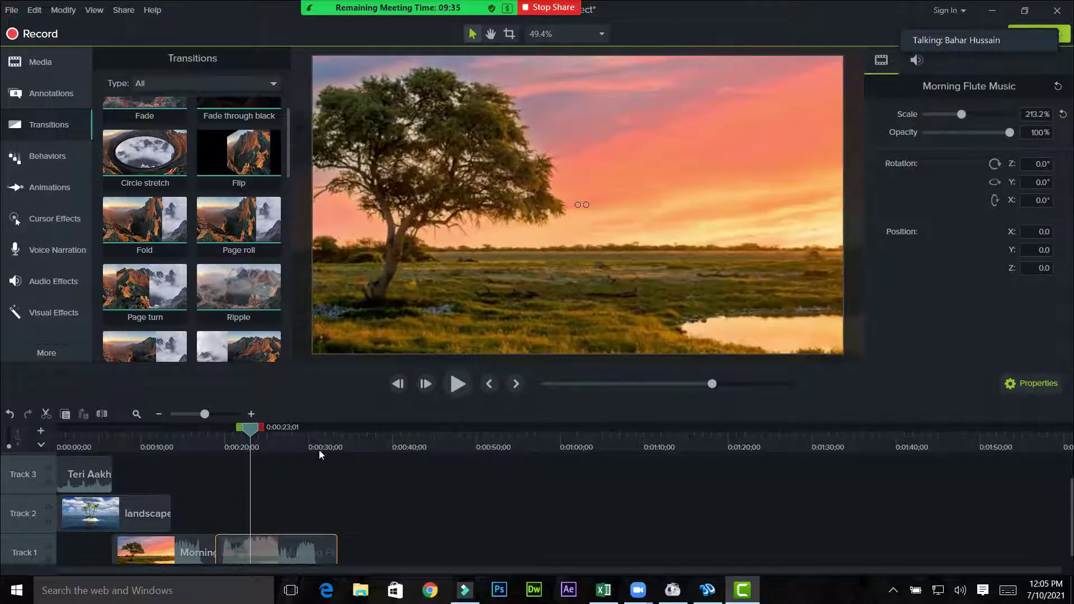
{"action": "left_click_drag", "start_coordinate": [250, 432], "coordinate": [302, 426]}
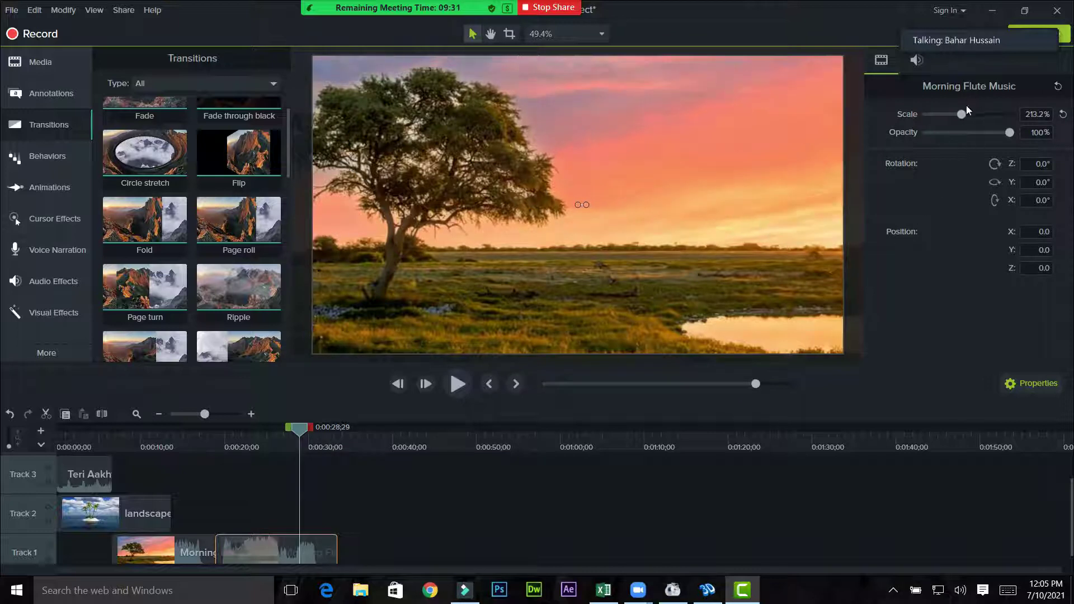
{"action": "left_click_drag", "start_coordinate": [962, 114], "coordinate": [956, 114]}
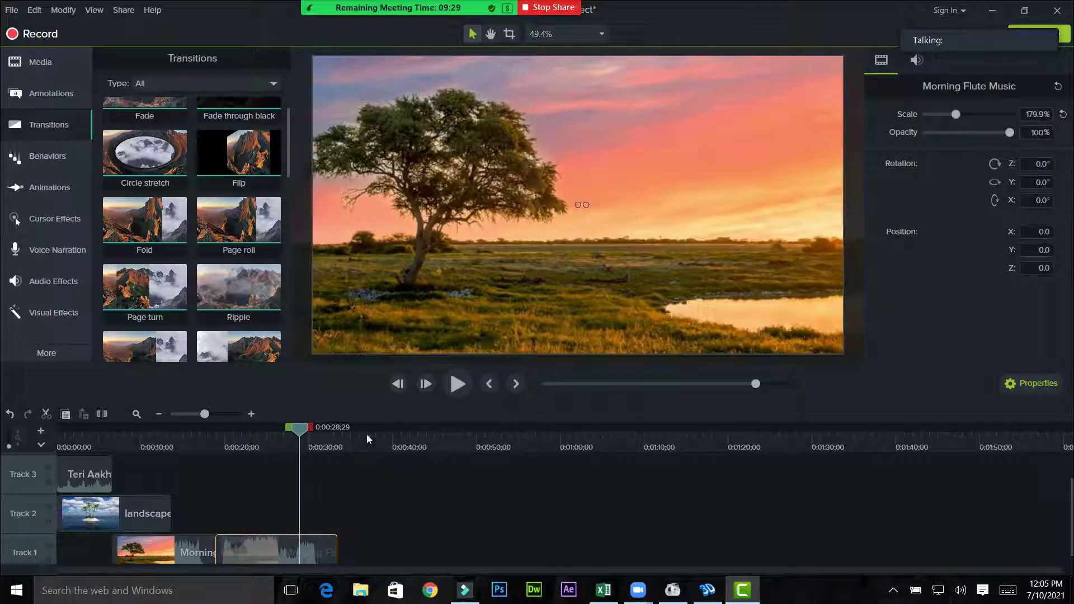
{"action": "left_click_drag", "start_coordinate": [301, 432], "coordinate": [320, 427]}
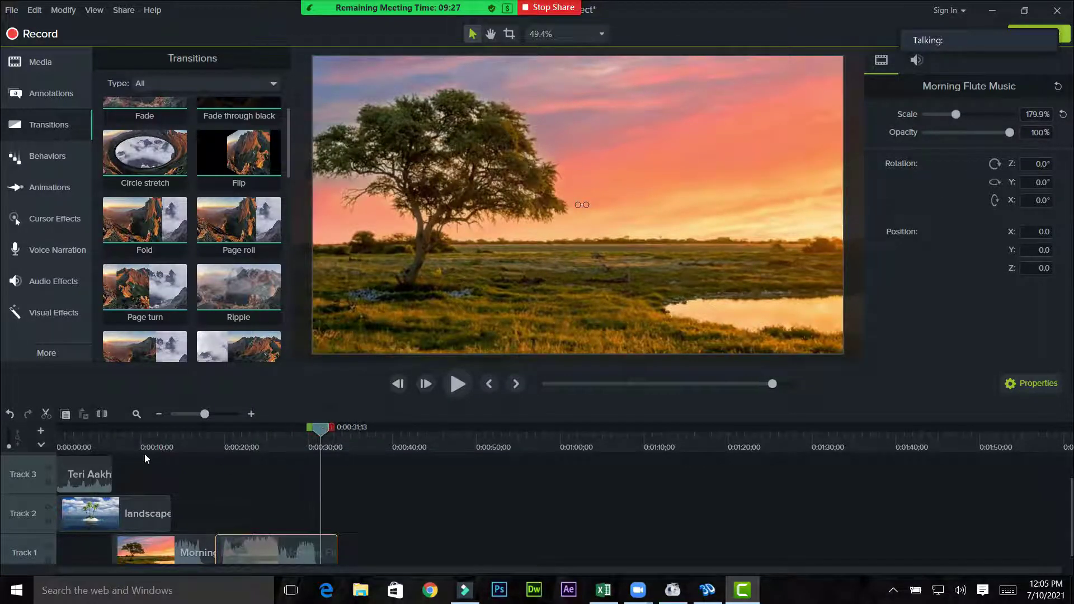
{"action": "left_click", "coordinate": [166, 438]}
{"action": "left_click", "coordinate": [450, 387]}
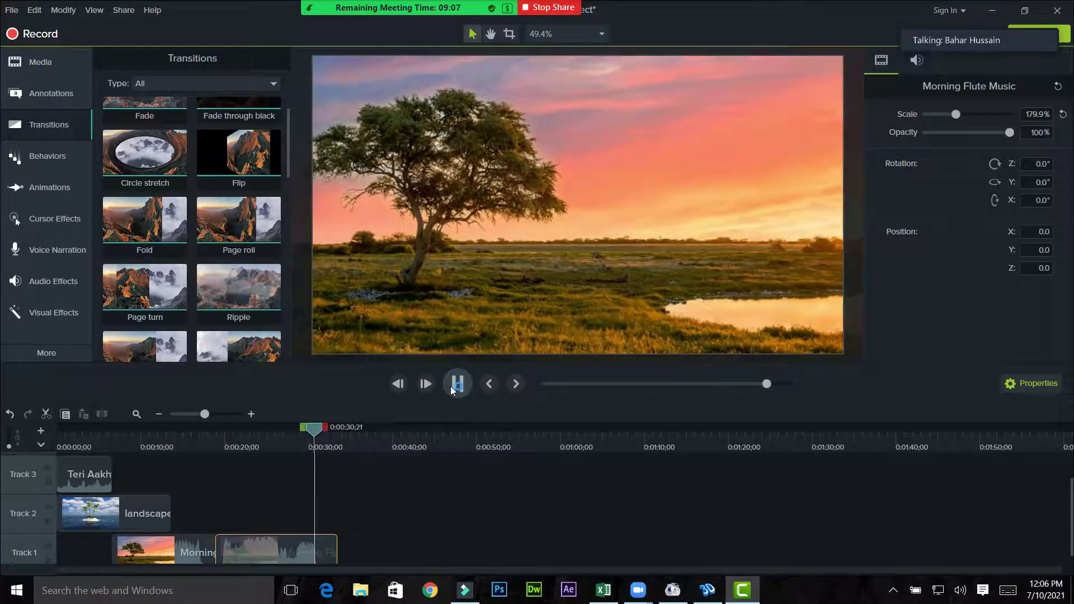
{"action": "left_click", "coordinate": [467, 387]}
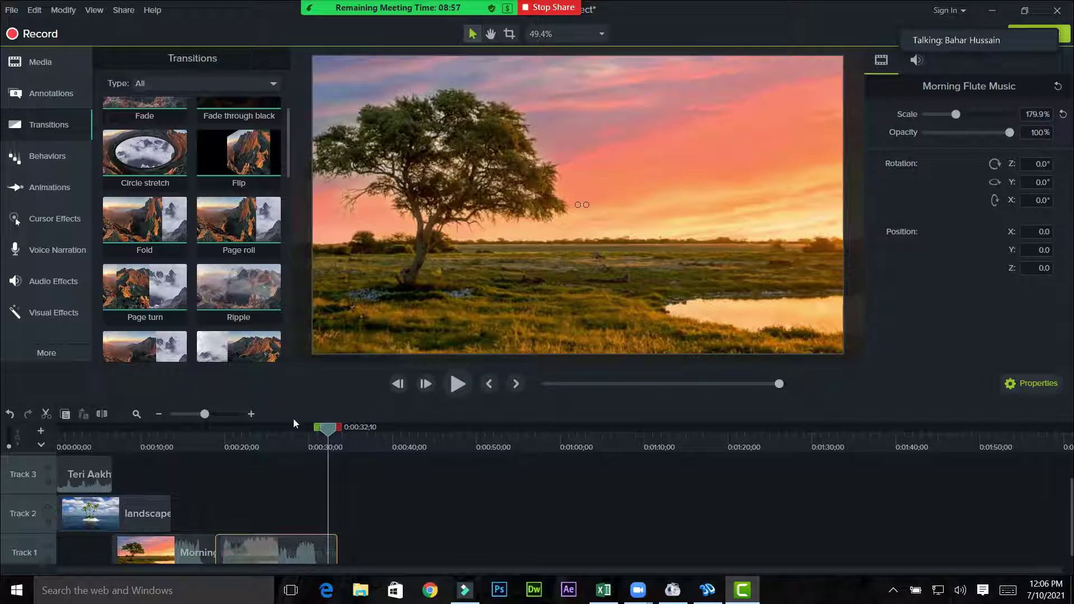
{"action": "mouse_move", "coordinate": [948, 45]}
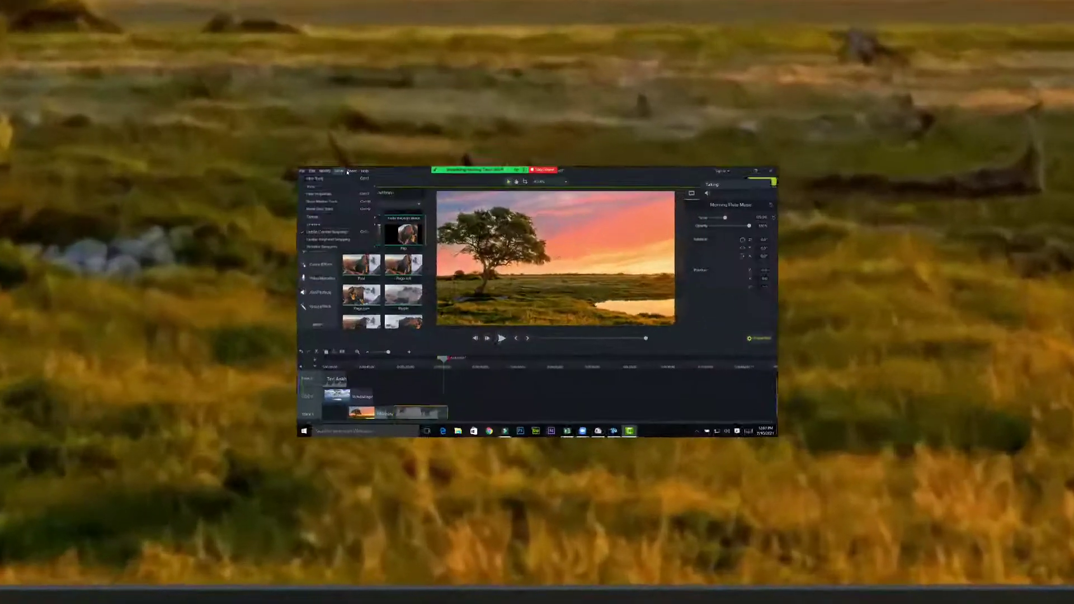
Start a Share > Local File export, dismiss the activation warning, and show the production presets list
{"action": "mouse_move", "coordinate": [350, 171]}
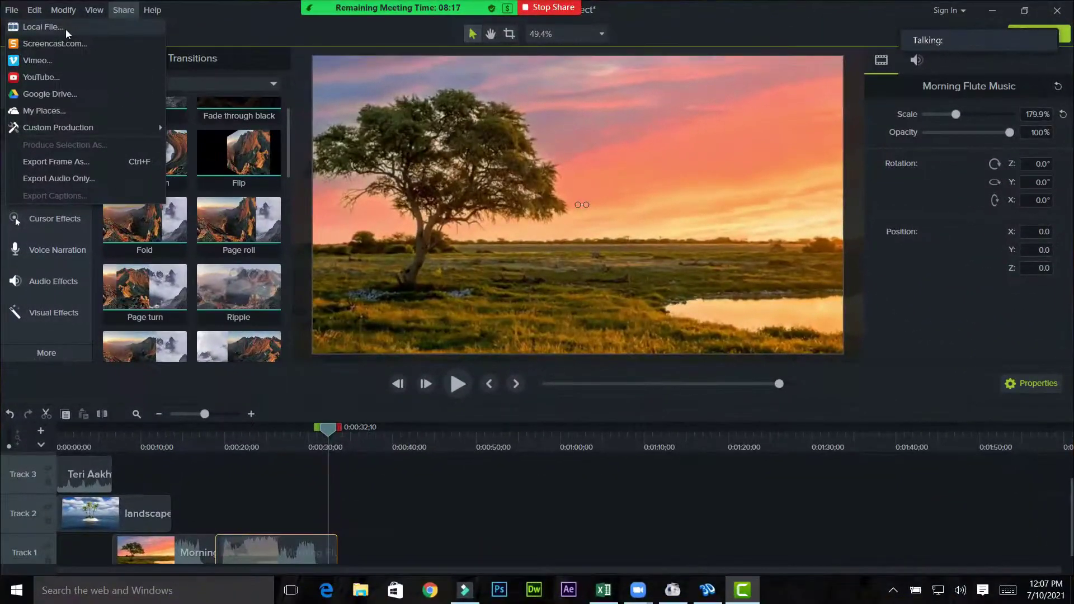
{"action": "left_click", "coordinate": [51, 28]}
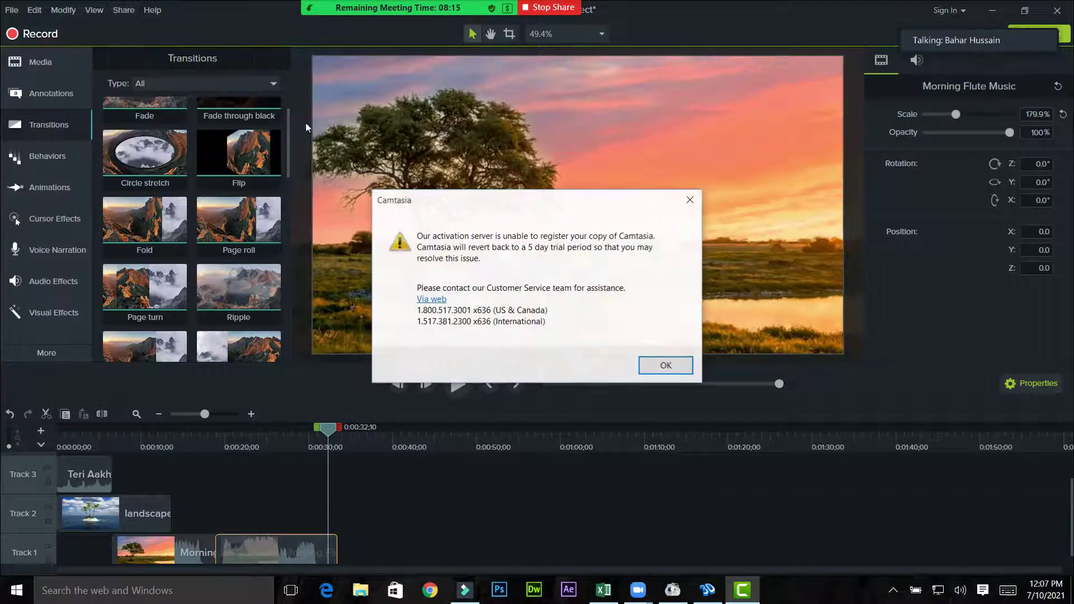
{"action": "left_click", "coordinate": [665, 367]}
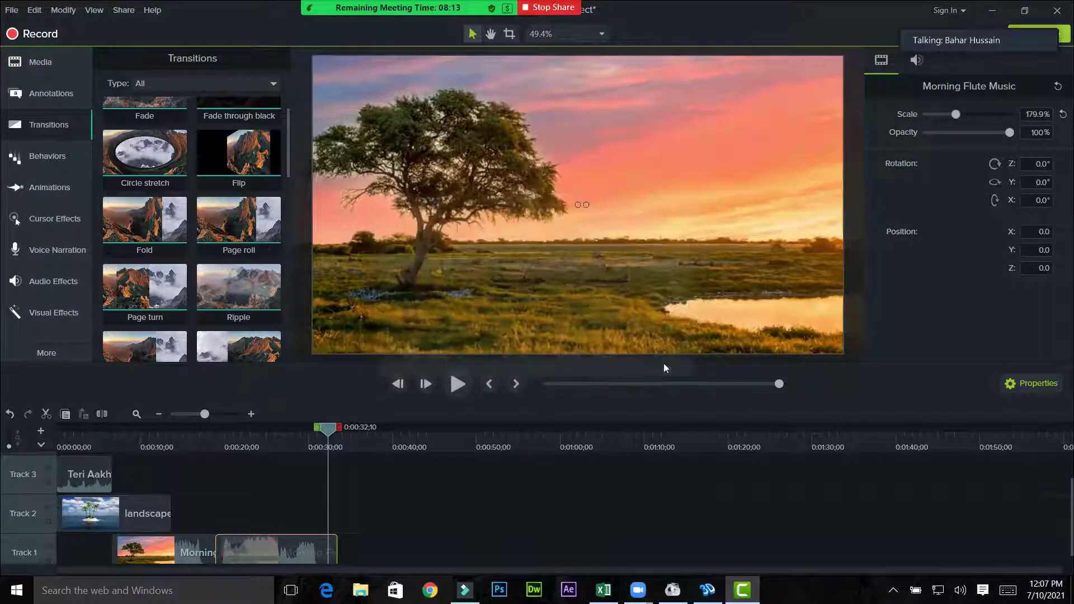
{"action": "left_click", "coordinate": [557, 175]}
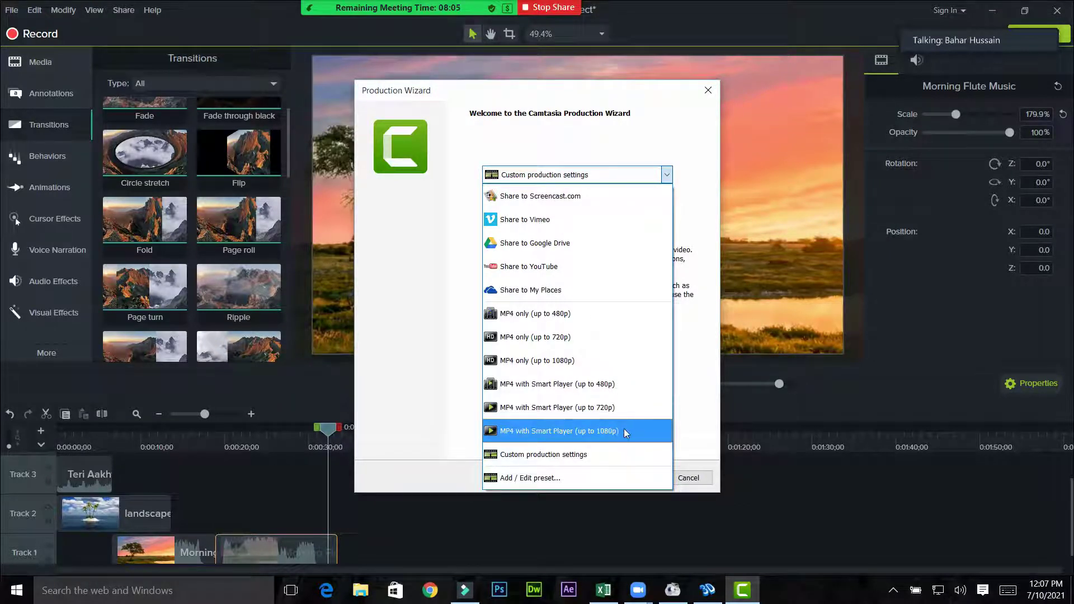
Produce the project as MP4 with Smart Player (up to 1080p) under the name TestVideo
{"action": "left_click", "coordinate": [626, 429]}
{"action": "left_click", "coordinate": [635, 479]}
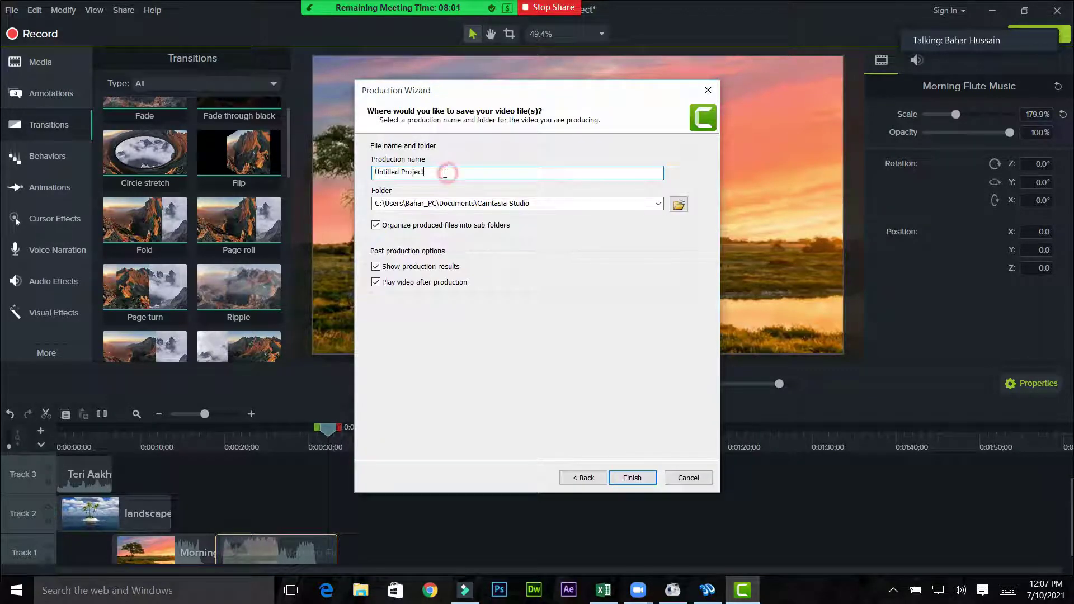
{"action": "type", "text": "TestVideo"}
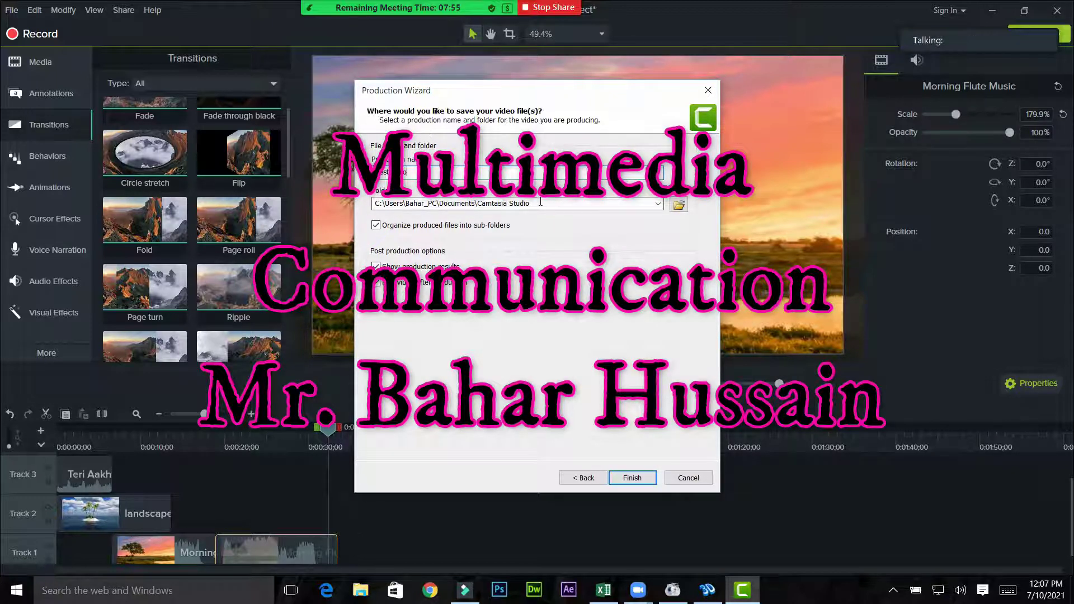
{"action": "left_click", "coordinate": [636, 478]}
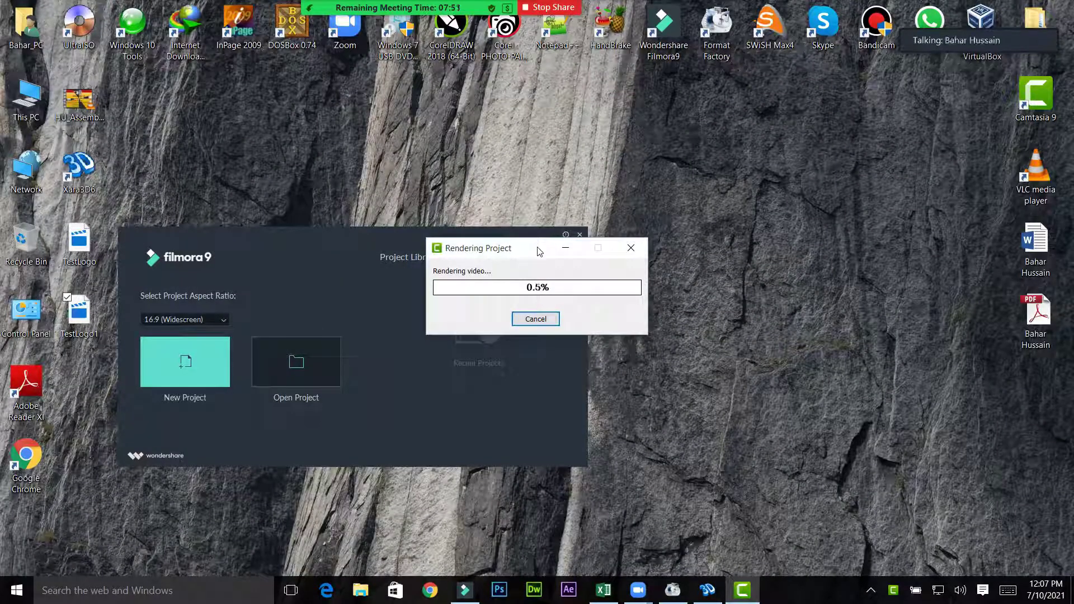
Move the Rendering Project window to the right side of the desktop as rendering reaches 39%
{"action": "left_click_drag", "start_coordinate": [539, 251], "coordinate": [577, 226]}
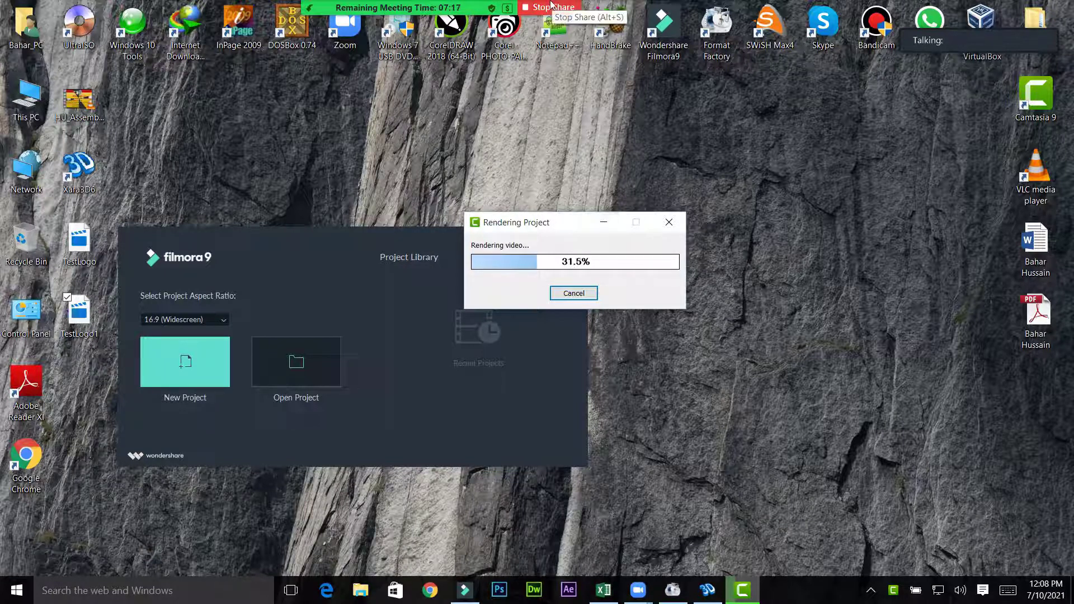
{"action": "mouse_move", "coordinate": [550, 5]}
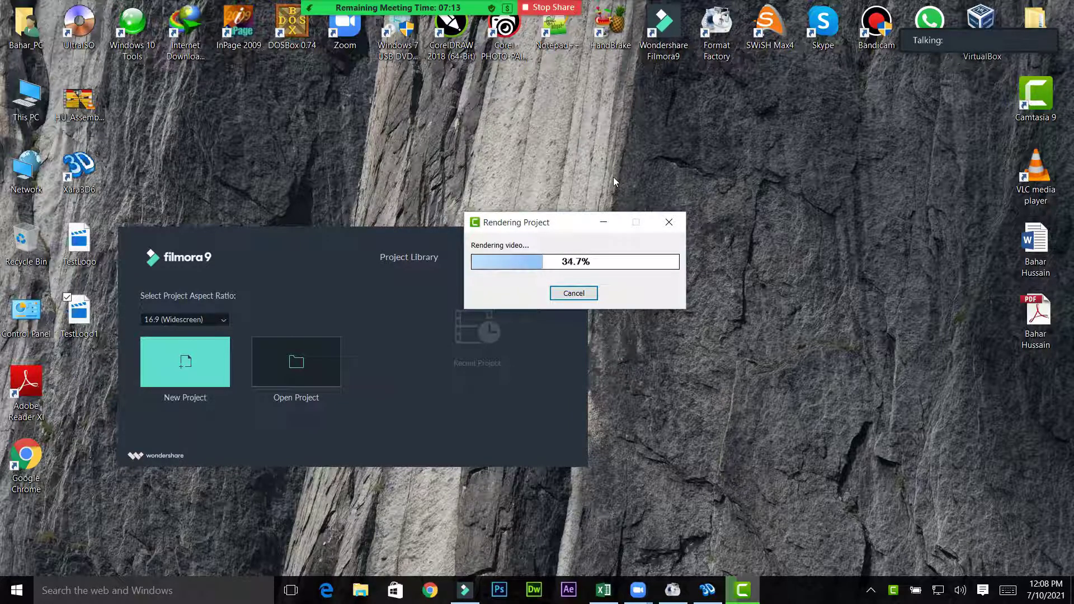
{"action": "left_click_drag", "start_coordinate": [575, 222], "coordinate": [763, 179]}
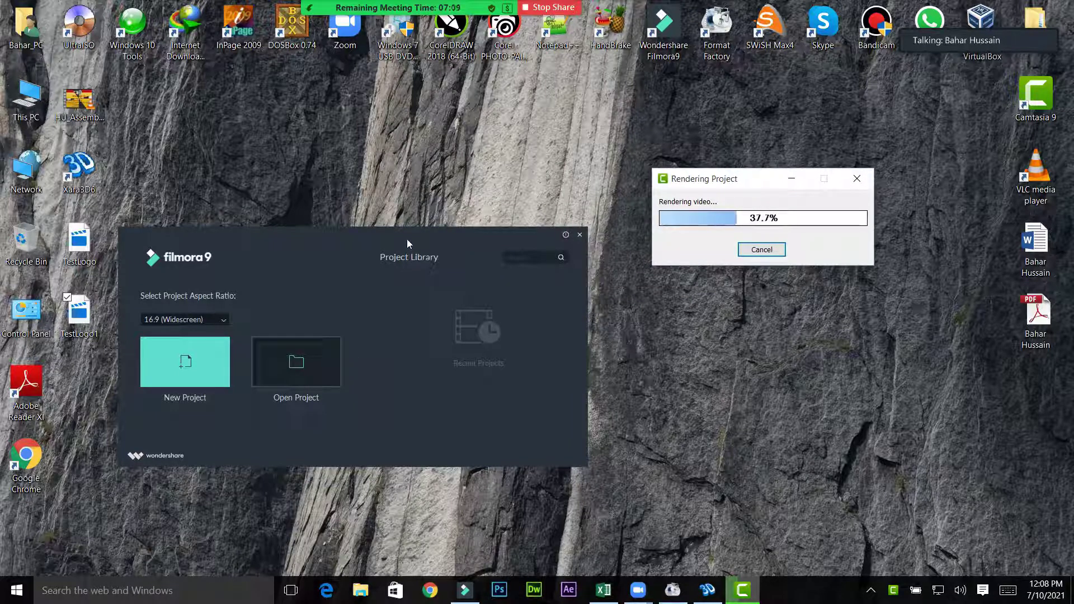
{"action": "left_click", "coordinate": [969, 38]}
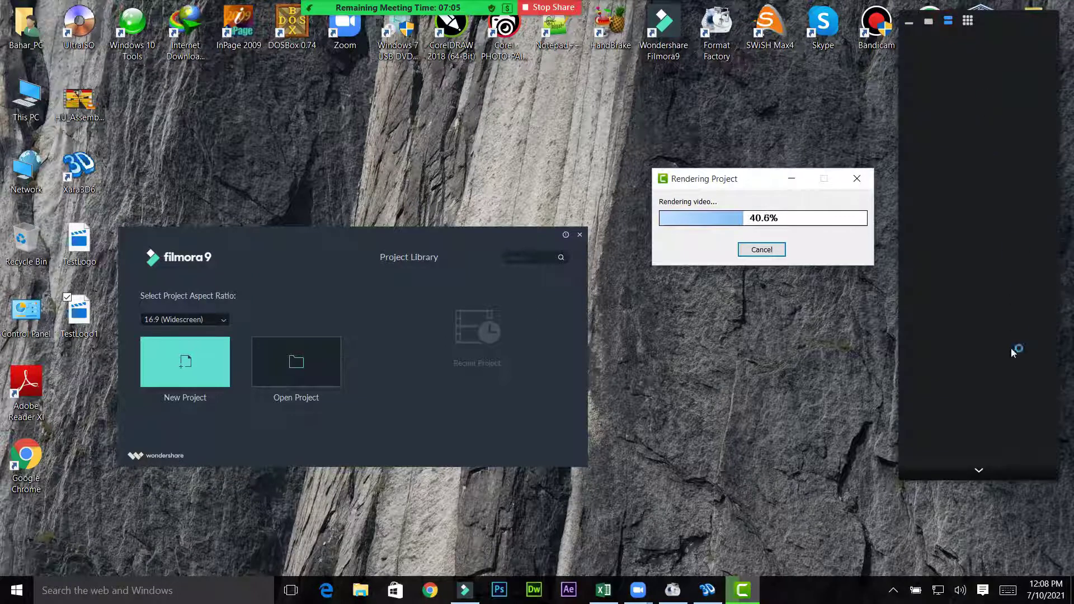
{"action": "left_click", "coordinate": [979, 474]}
{"action": "left_click", "coordinate": [980, 476]}
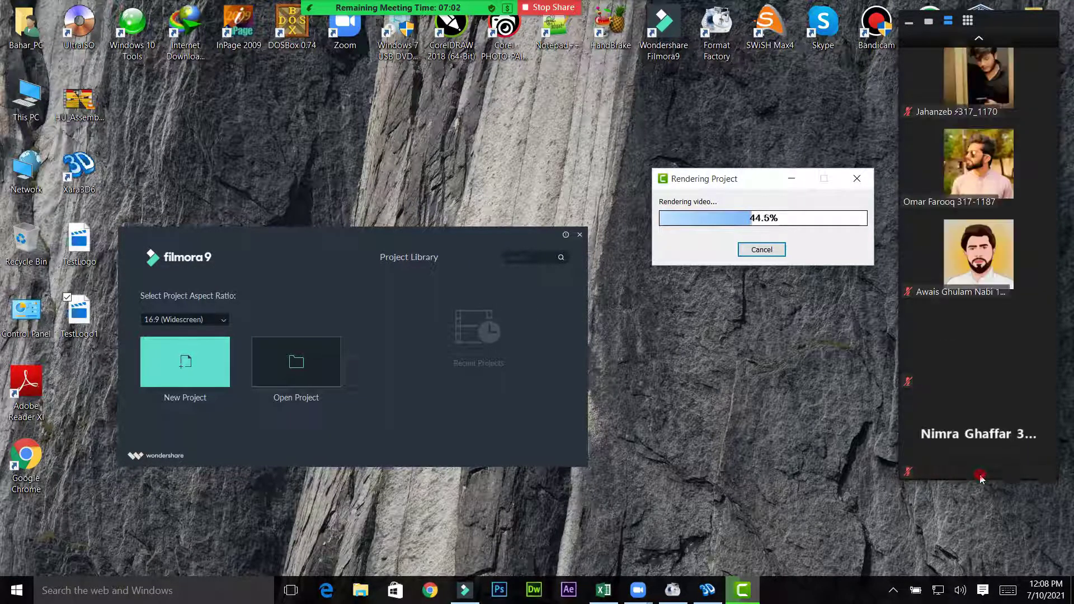
{"action": "left_click", "coordinate": [983, 39]}
{"action": "left_click", "coordinate": [983, 39]}
{"action": "left_click", "coordinate": [983, 39]}
{"action": "left_click", "coordinate": [983, 39]}
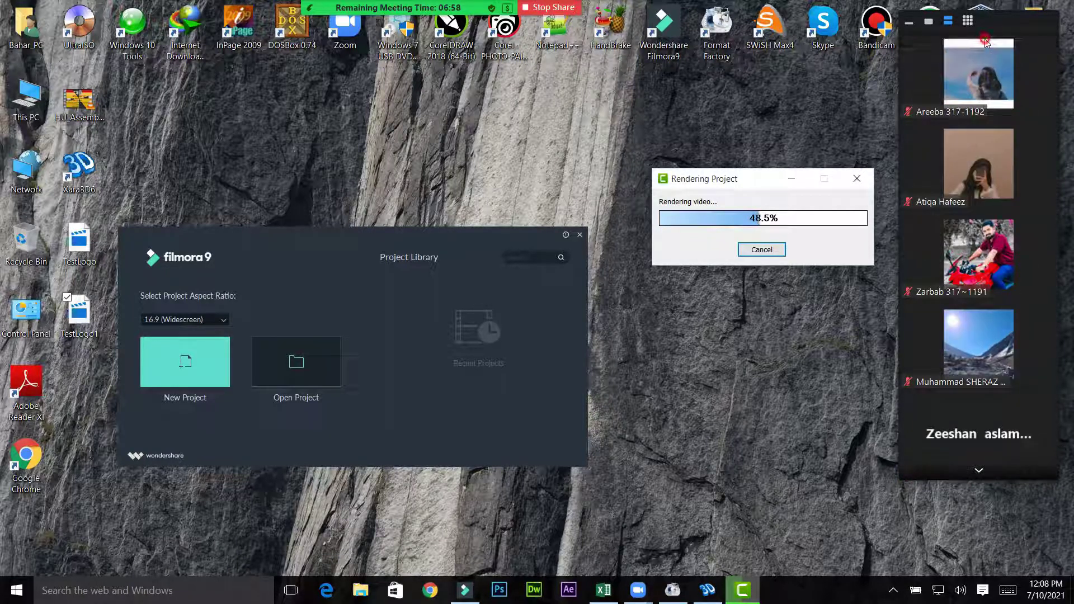
{"action": "left_click", "coordinate": [638, 590]}
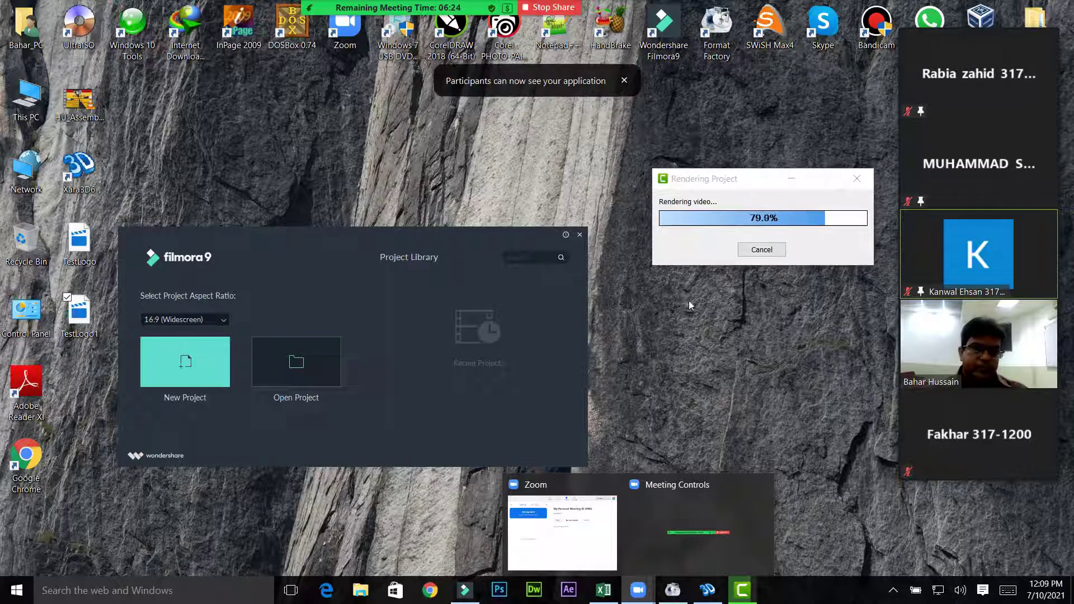
{"action": "left_click", "coordinate": [624, 80]}
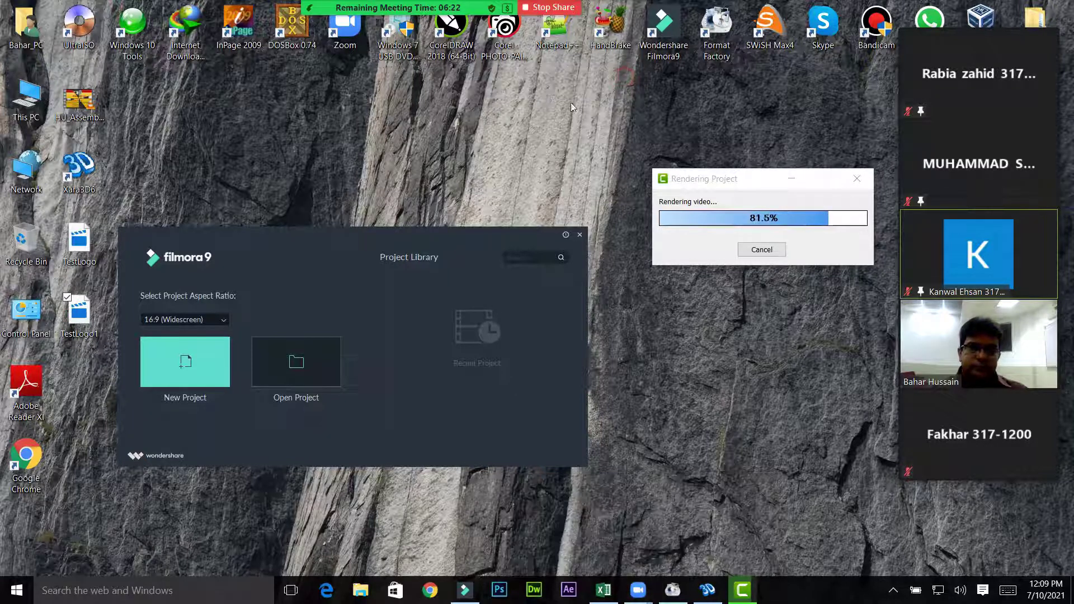
{"action": "mouse_move", "coordinate": [340, 36]}
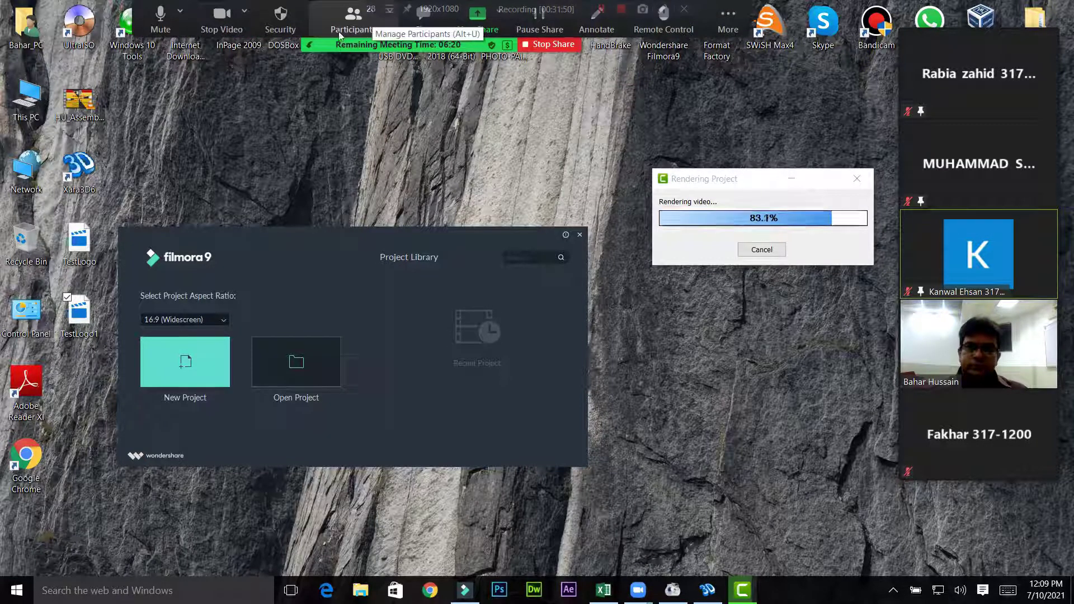
{"action": "left_click", "coordinate": [346, 25]}
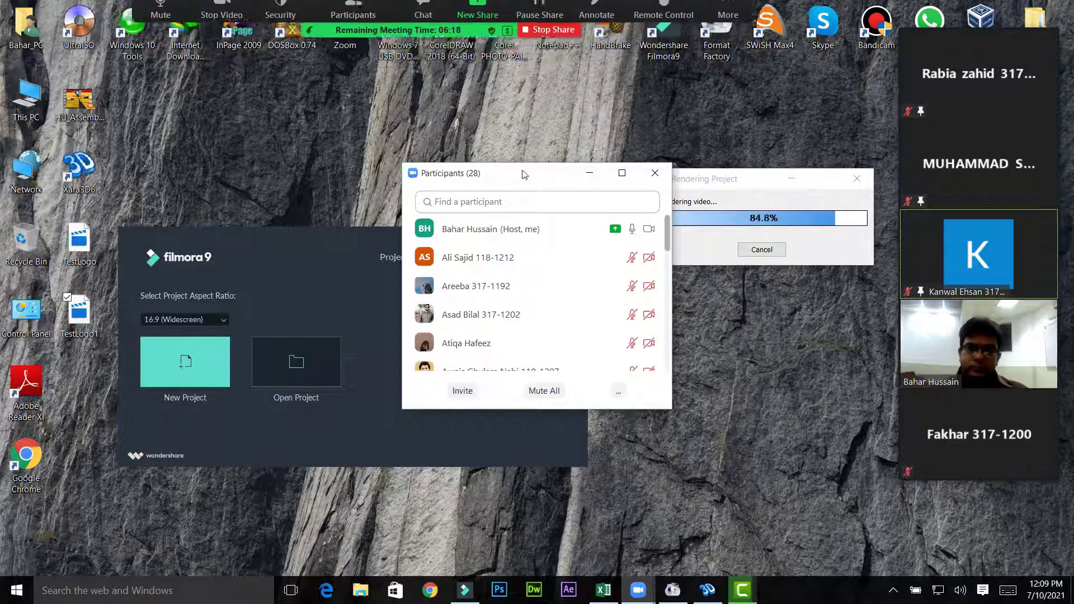
{"action": "left_click_drag", "start_coordinate": [524, 174], "coordinate": [182, 37]}
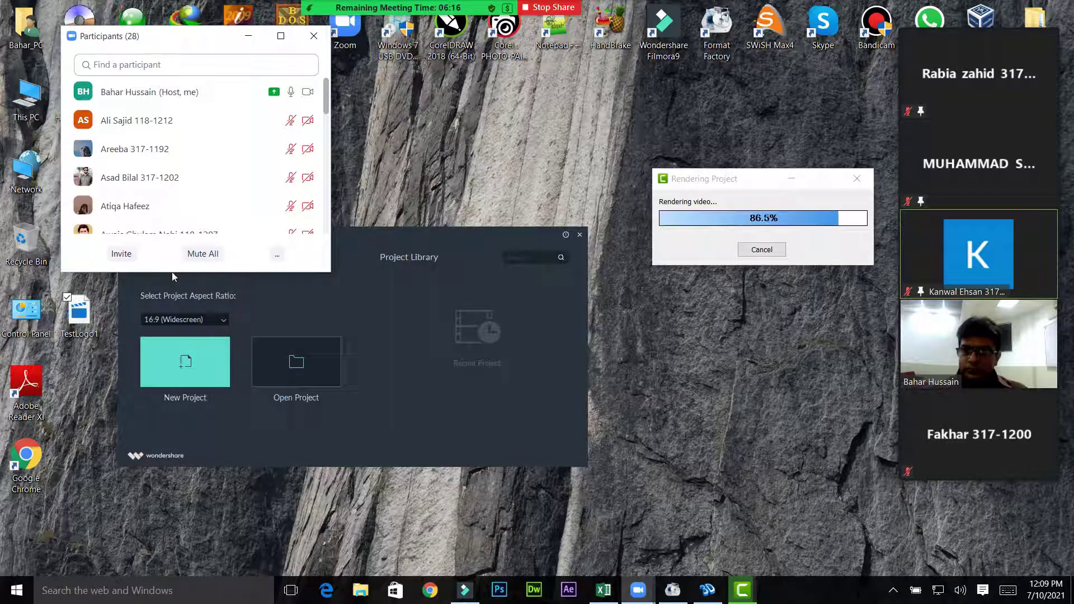
{"action": "left_click_drag", "start_coordinate": [173, 272], "coordinate": [172, 549]}
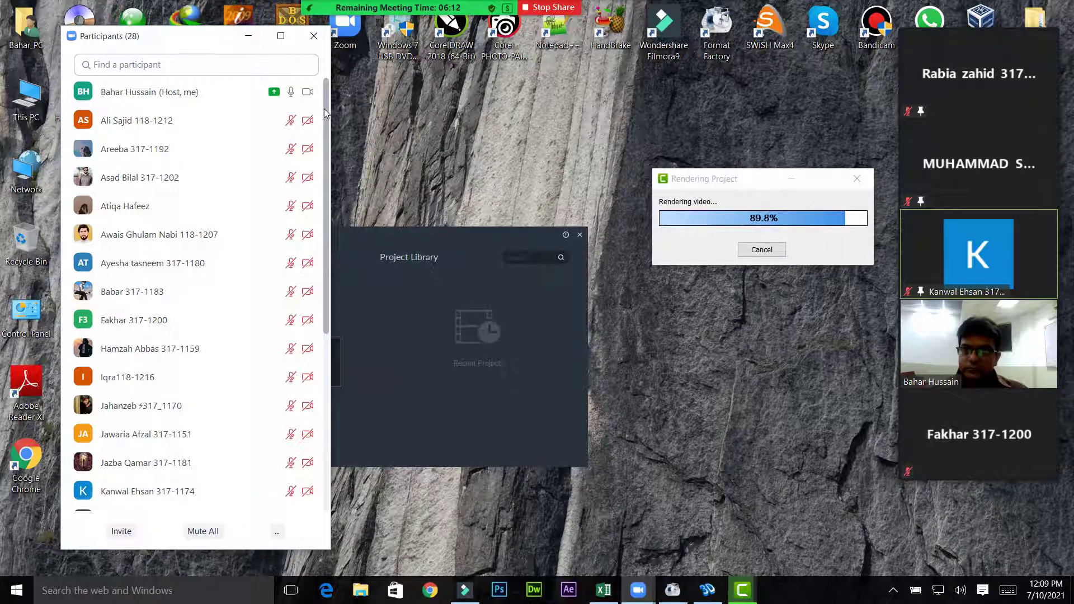
{"action": "left_click_drag", "start_coordinate": [327, 114], "coordinate": [334, 299]}
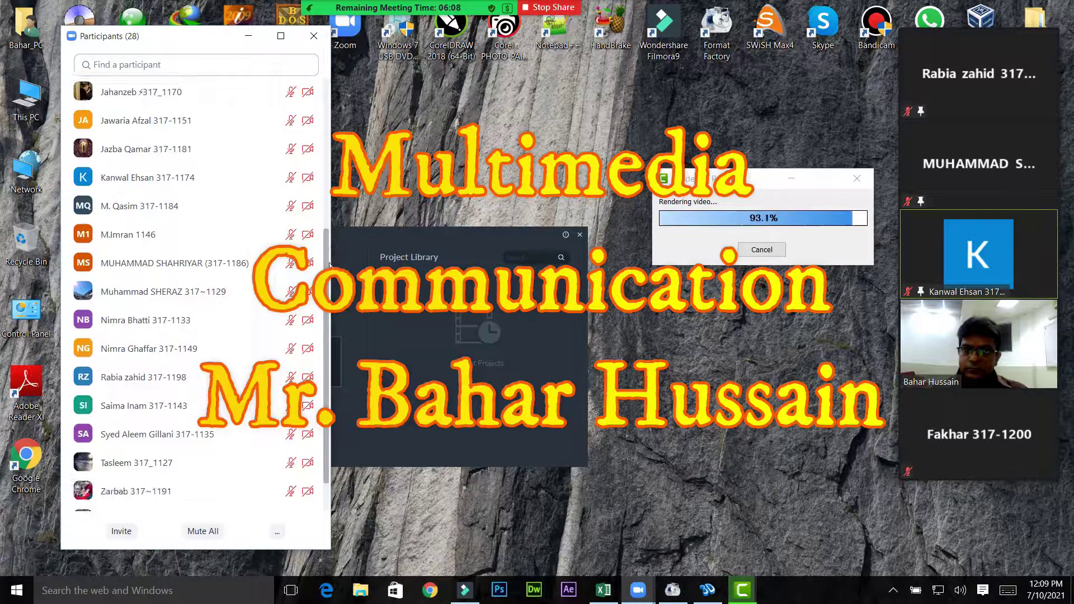
{"action": "left_click_drag", "start_coordinate": [334, 300], "coordinate": [334, 118]}
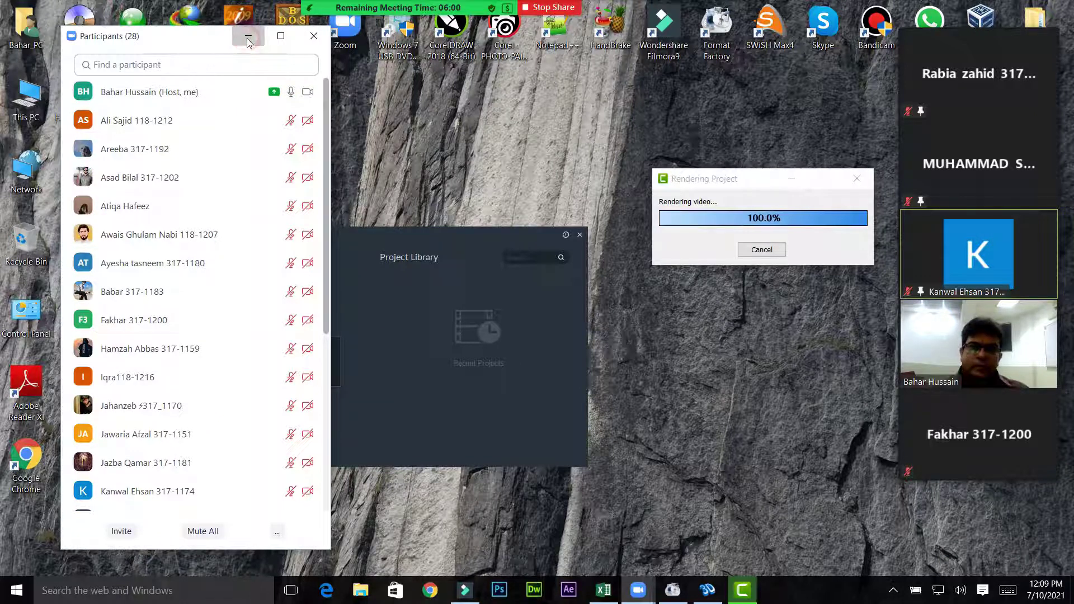
{"action": "left_click", "coordinate": [248, 37]}
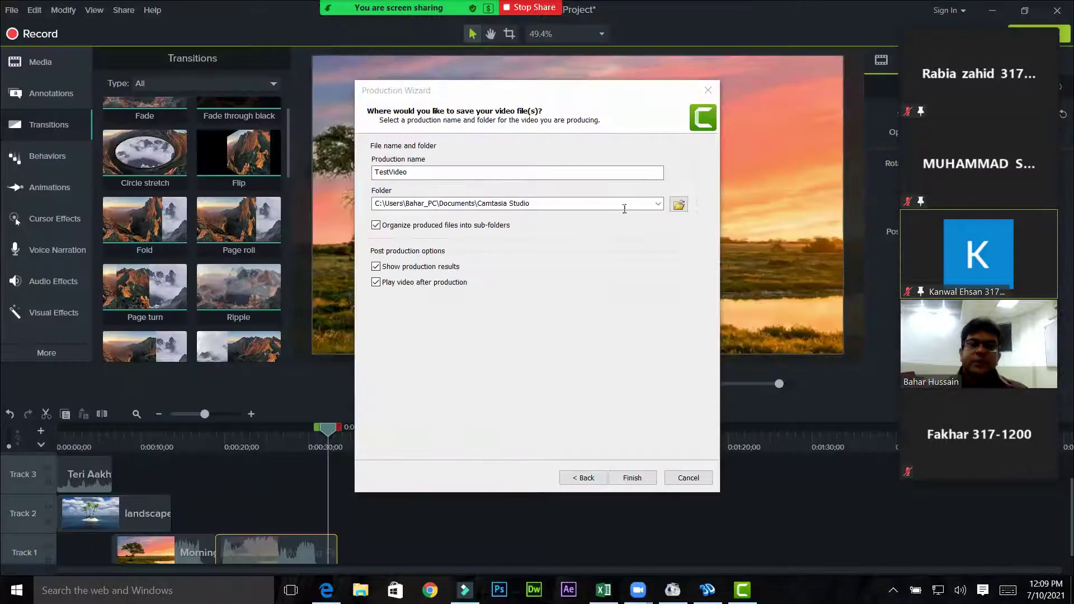
Finish the Production Wizard so TestVideo is produced and opens as TestVideo.html in the browser
{"action": "left_click", "coordinate": [632, 478]}
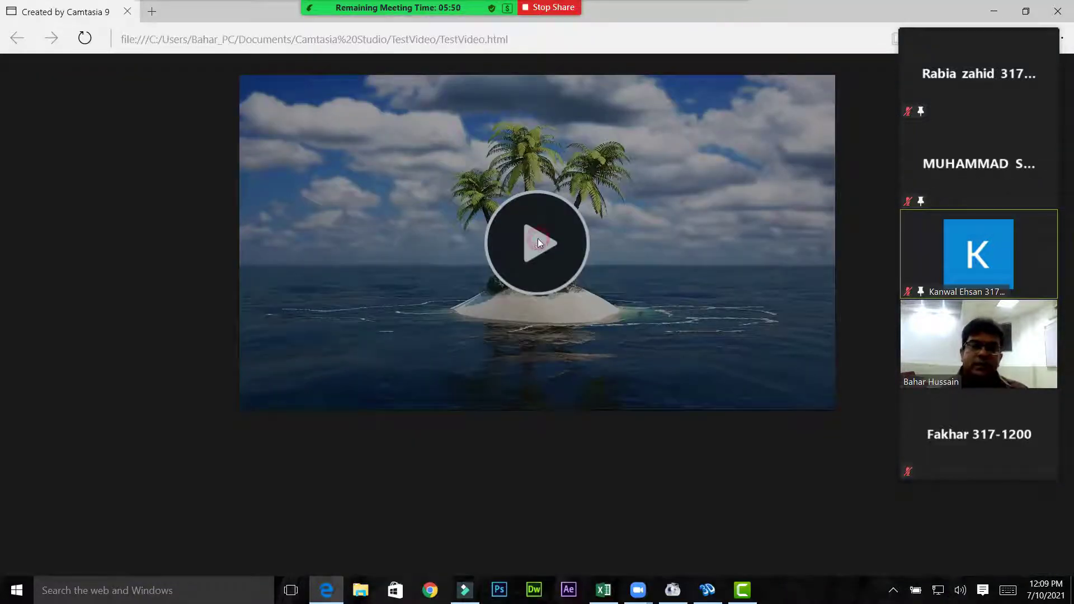
Play the exported TestVideo in Edge through its 34 seconds, then stop screen sharing
{"action": "left_click", "coordinate": [538, 241]}
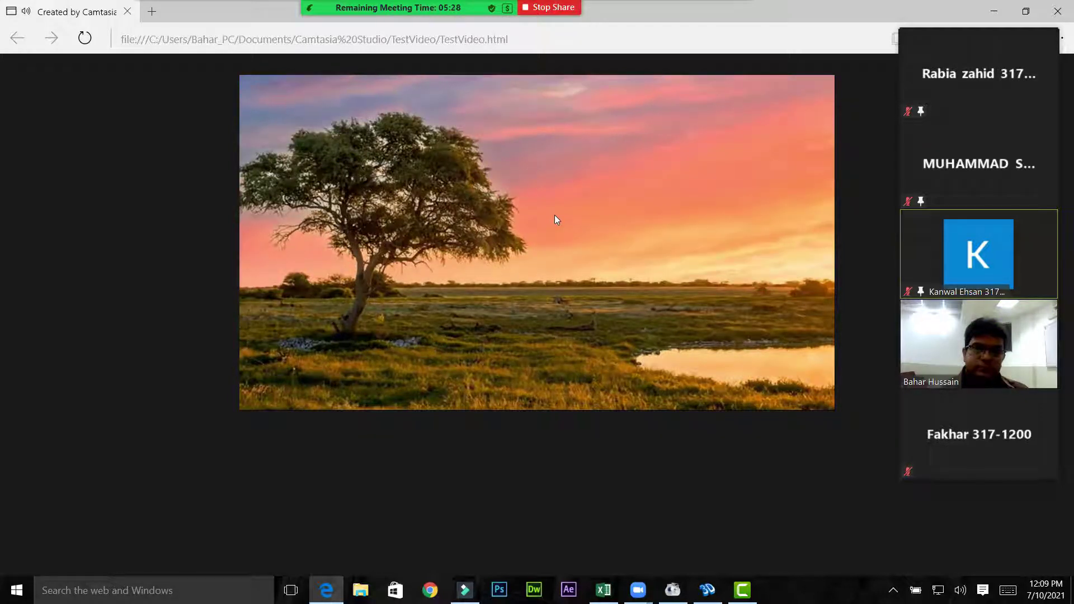
{"action": "mouse_move", "coordinate": [551, 265]}
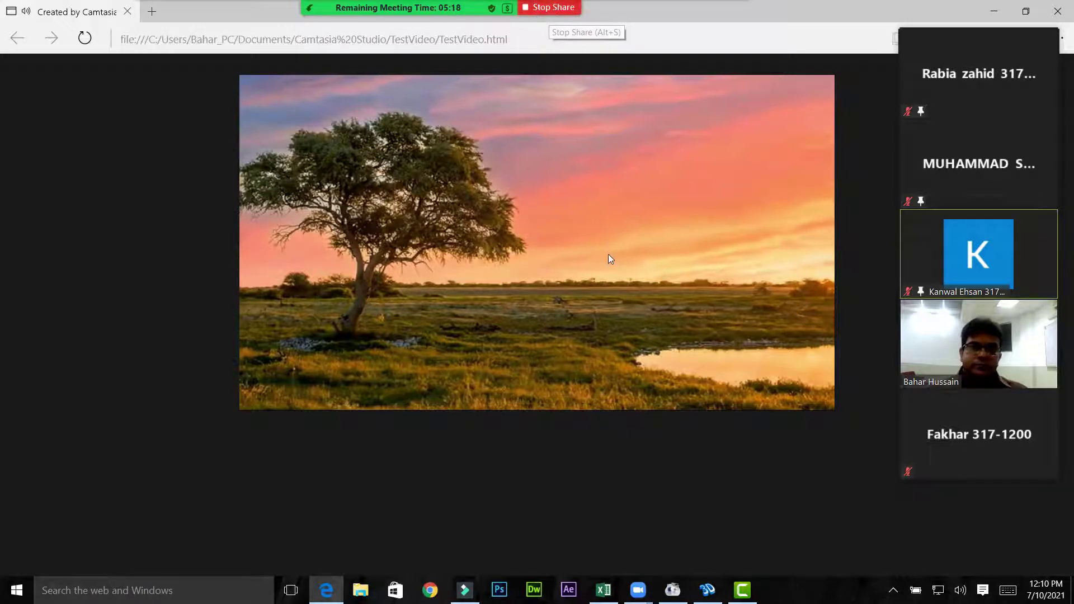
{"action": "mouse_move", "coordinate": [609, 260]}
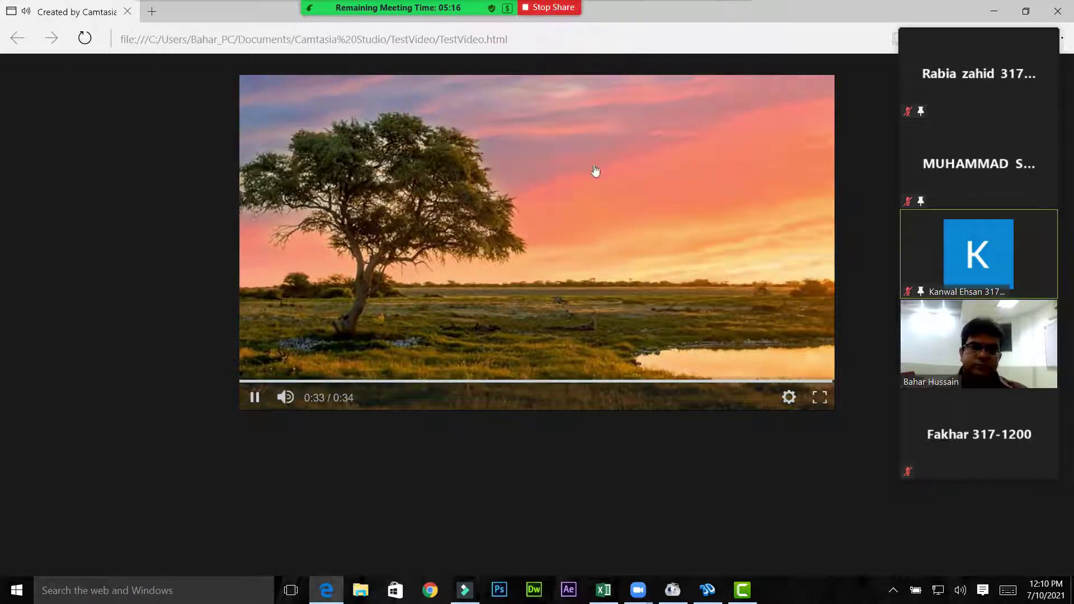
{"action": "left_click", "coordinate": [540, 9]}
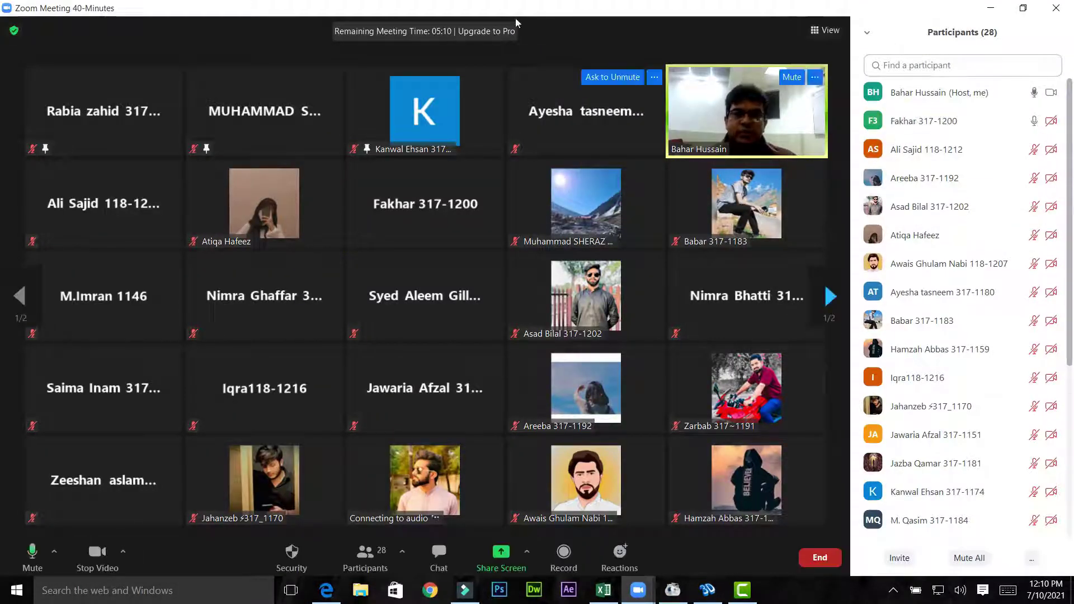
Mute the attendee who just unmuted, from their row in the Participants panel
{"action": "mouse_move", "coordinate": [532, 4]}
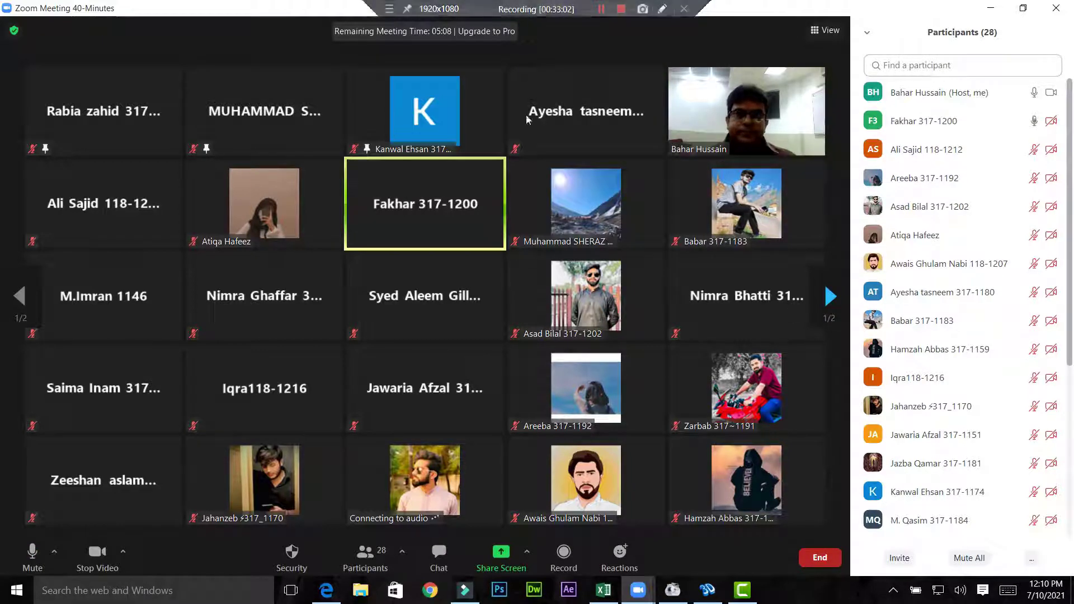
{"action": "mouse_move", "coordinate": [1027, 133]}
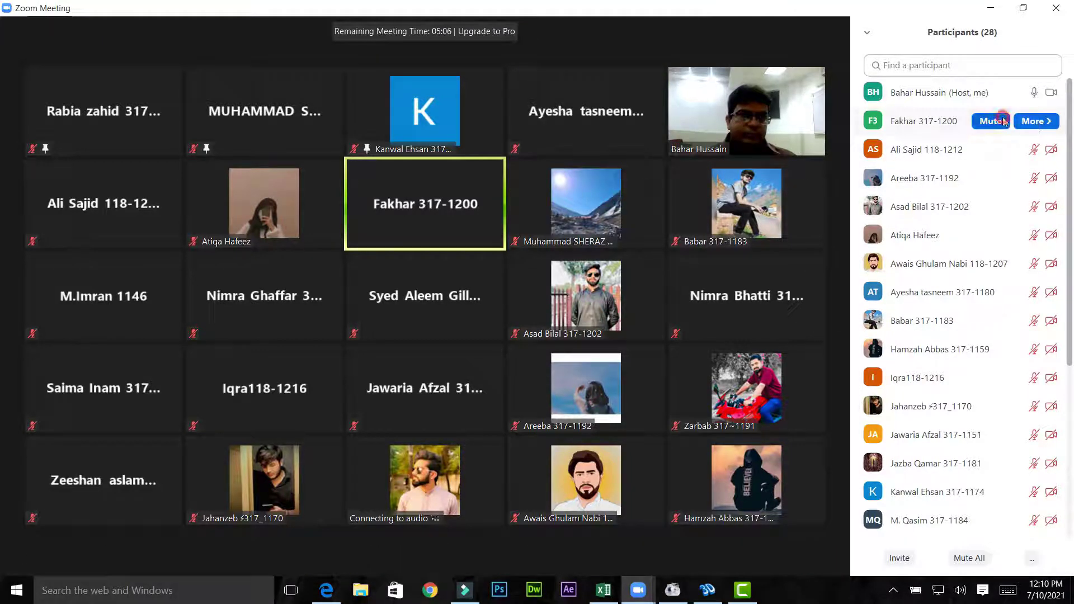
{"action": "left_click", "coordinate": [1001, 120]}
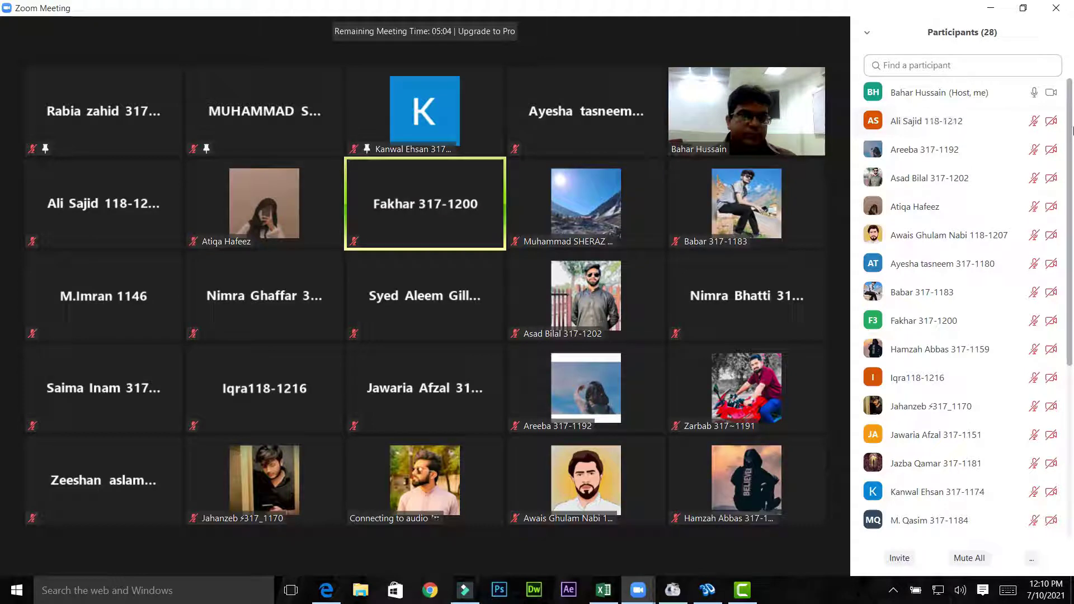
Scroll up and down through the 28-person participants list to review attendees
{"action": "left_click_drag", "start_coordinate": [1072, 302], "coordinate": [1072, 412]}
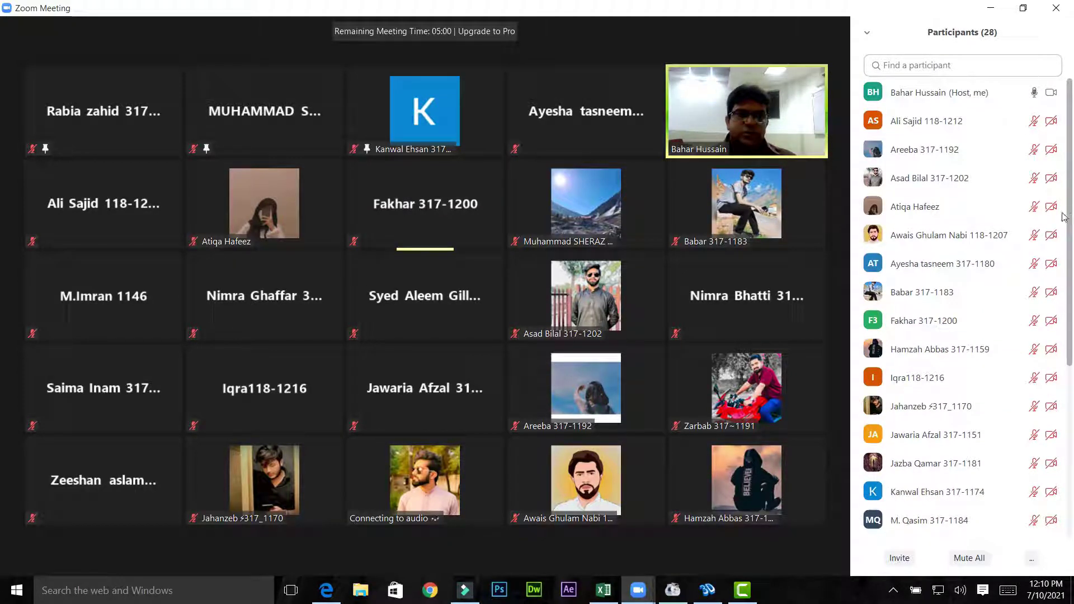
{"action": "mouse_move", "coordinate": [457, 246]}
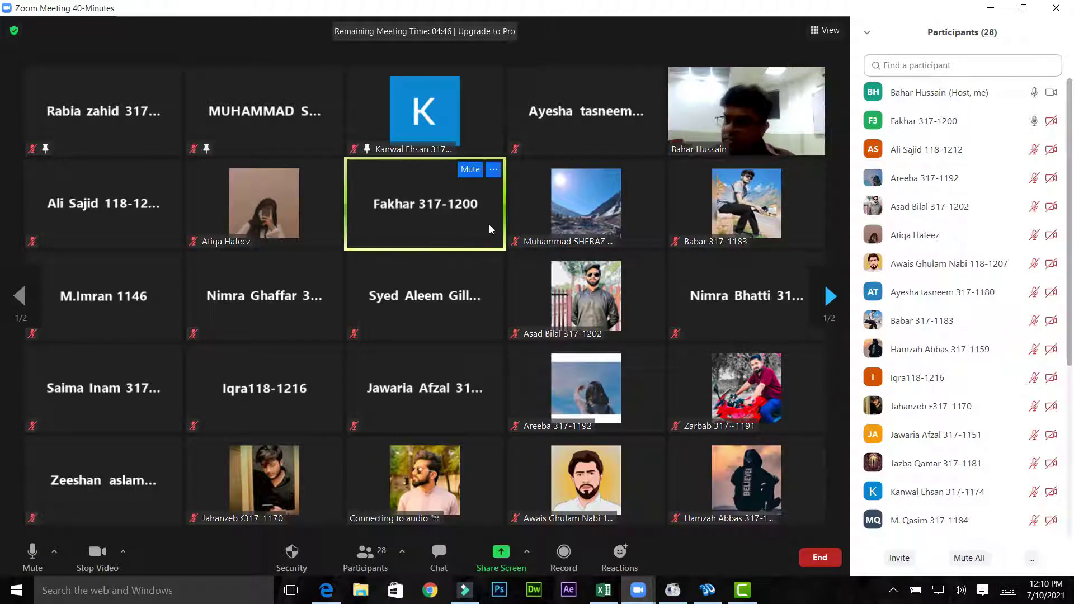
{"action": "mouse_move", "coordinate": [985, 130]}
{"action": "mouse_move", "coordinate": [960, 215]}
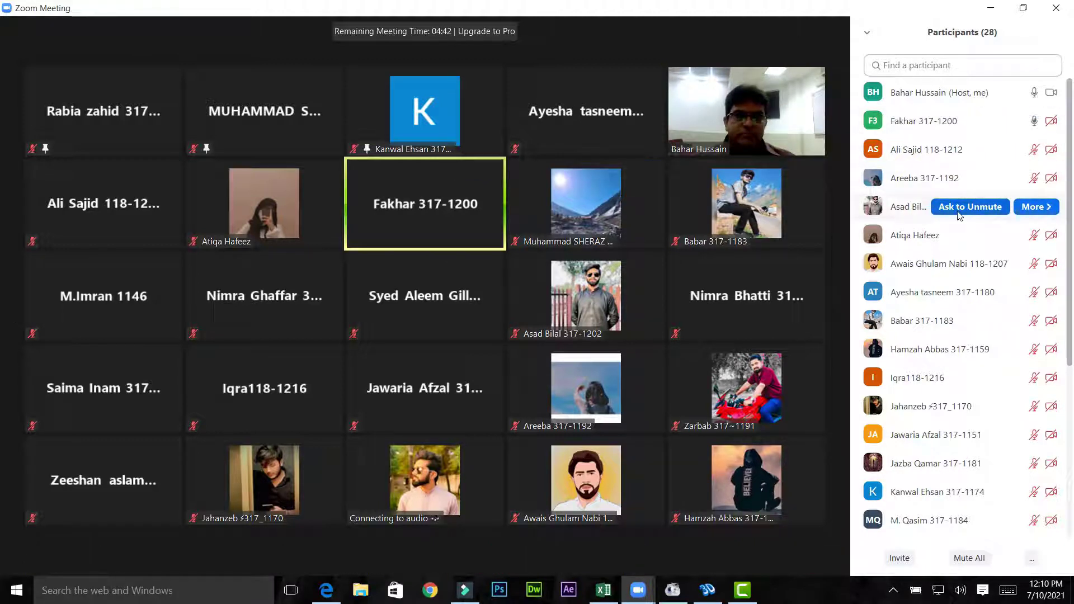
{"action": "mouse_move", "coordinate": [929, 267]}
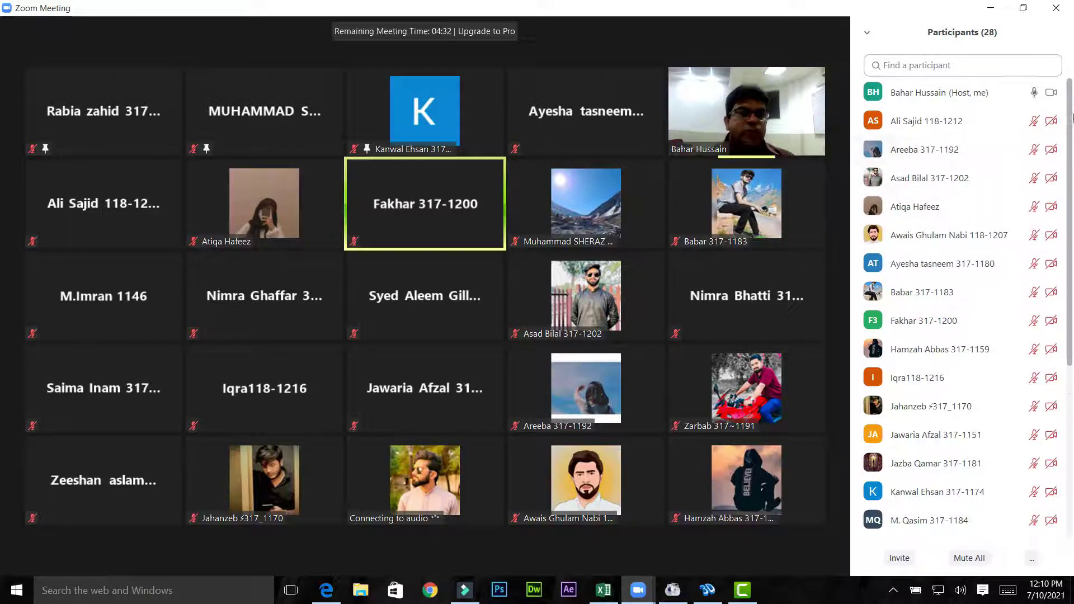
{"action": "left_click_drag", "start_coordinate": [1070, 109], "coordinate": [1071, 294]}
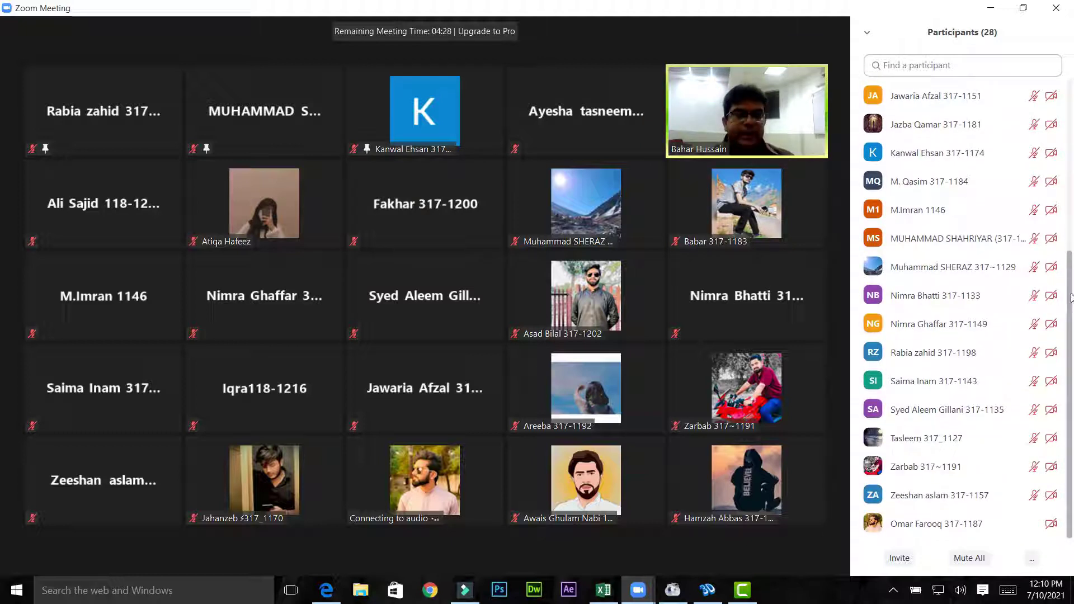
{"action": "left_click_drag", "start_coordinate": [1070, 295], "coordinate": [1072, 103]}
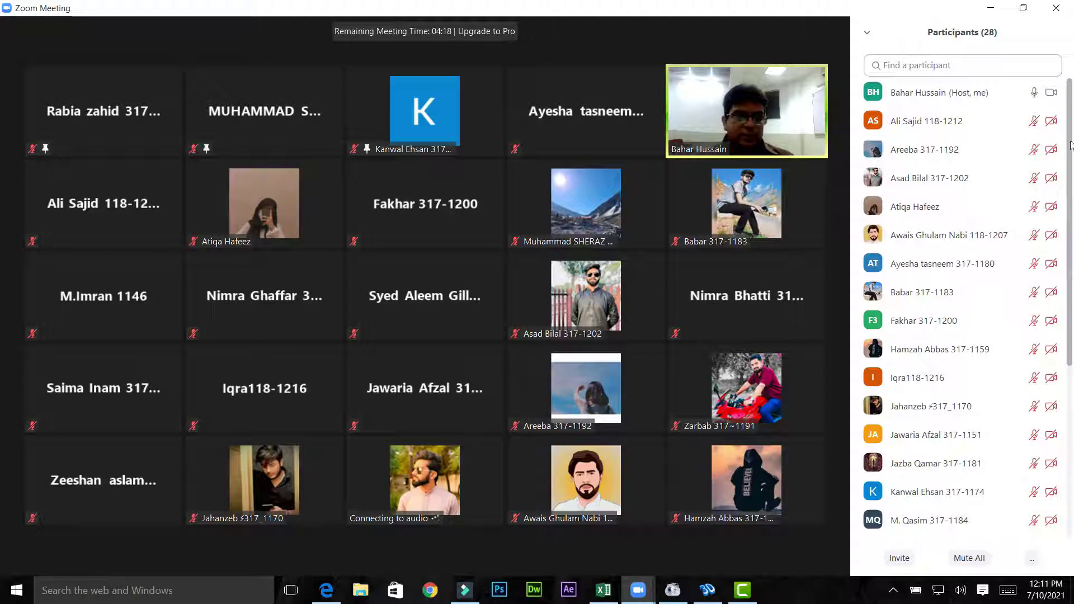
{"action": "left_click_drag", "start_coordinate": [1071, 151], "coordinate": [1072, 330]}
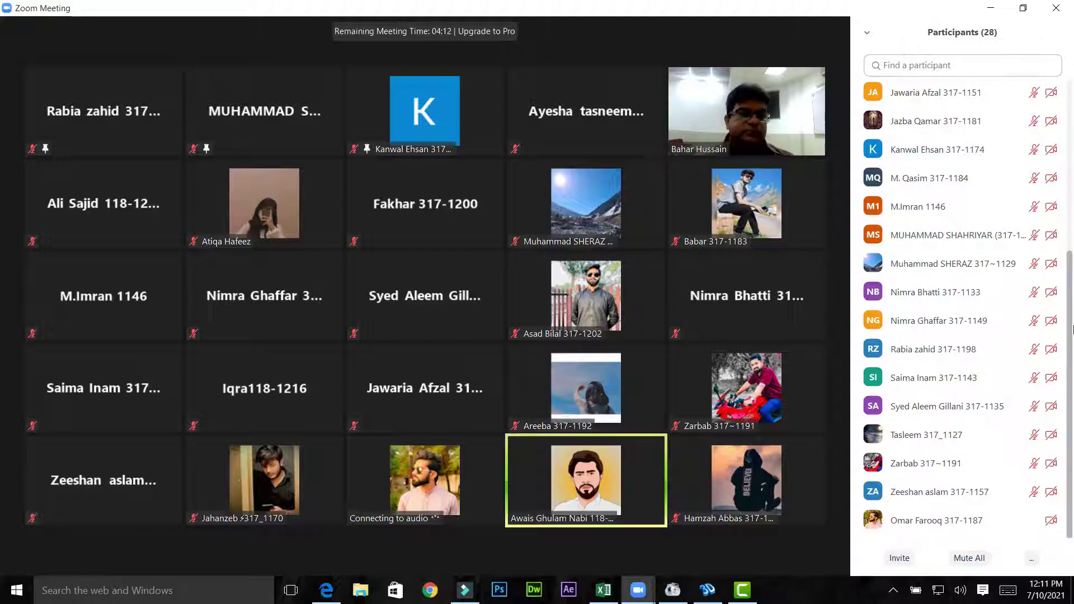
{"action": "left_click_drag", "start_coordinate": [1072, 330], "coordinate": [1072, 84]}
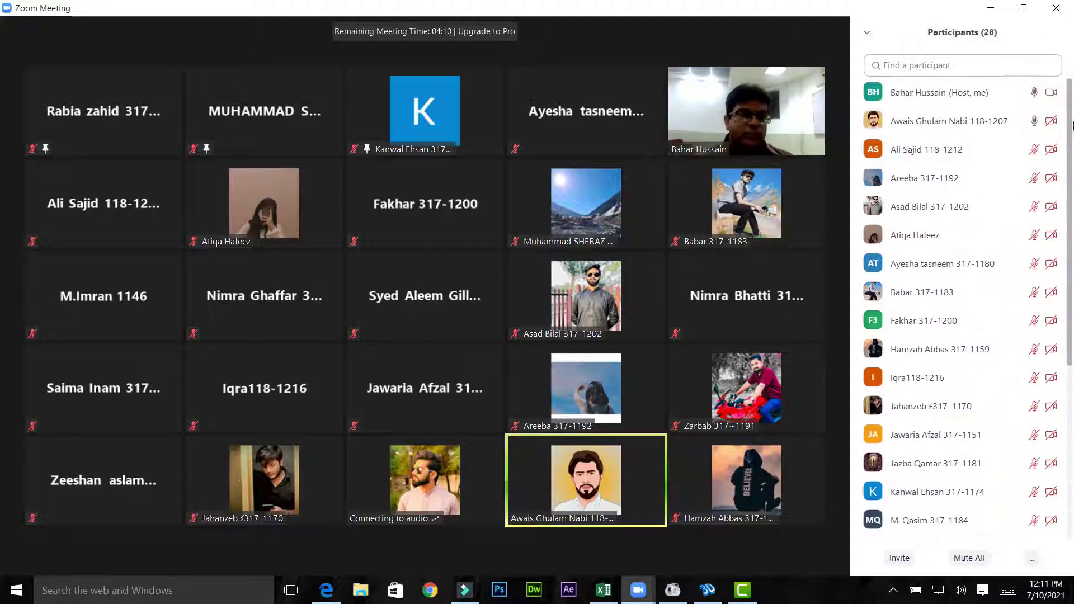
{"action": "mouse_move", "coordinate": [1045, 125]}
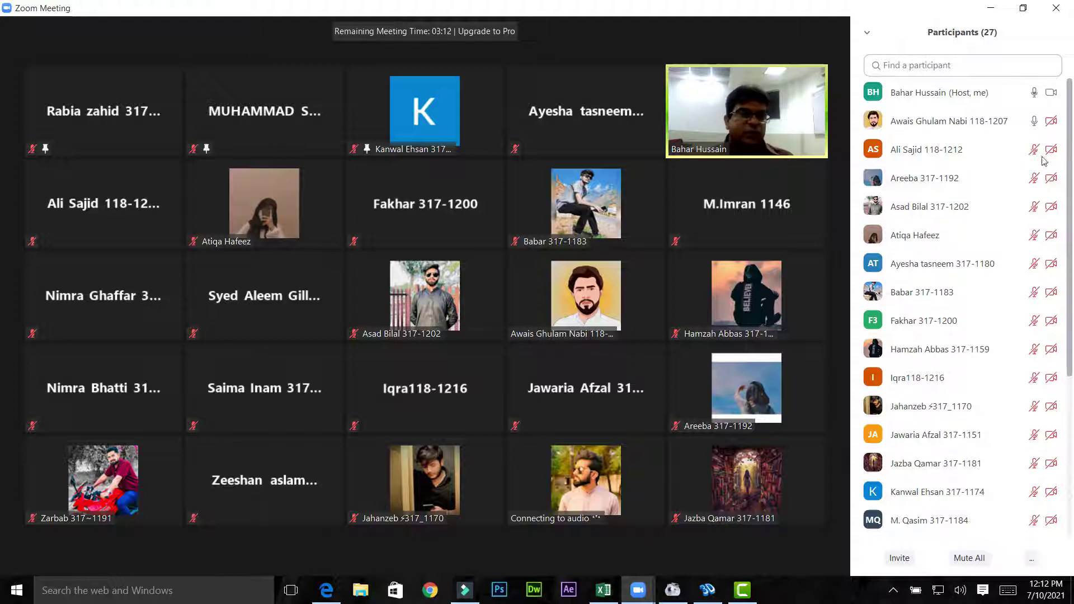
Mute the newly unmuted attendee, then scroll through the 27-person participants list
{"action": "left_click", "coordinate": [990, 121]}
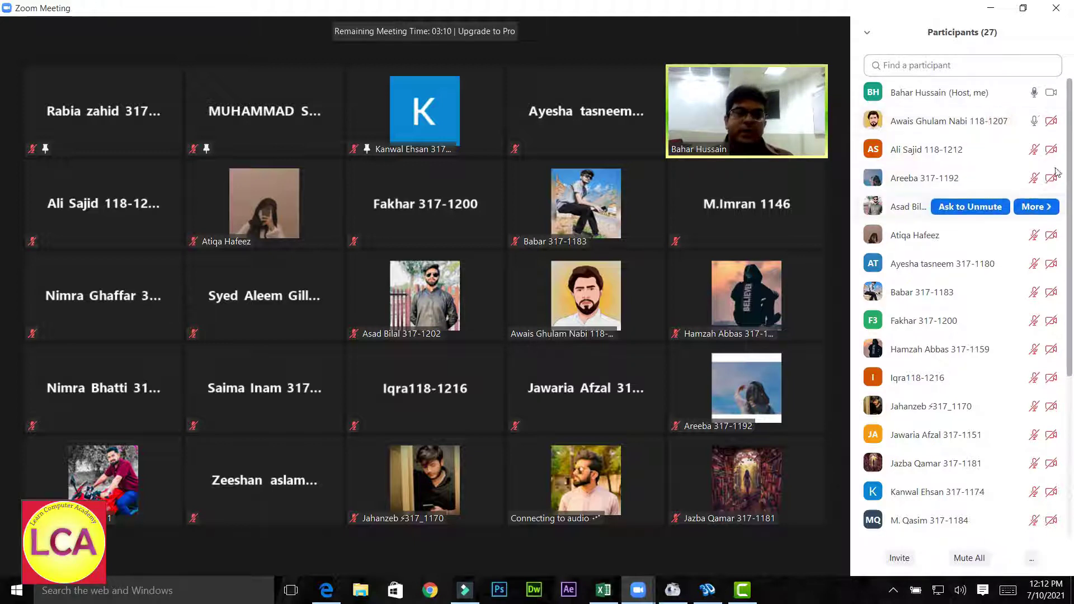
{"action": "left_click_drag", "start_coordinate": [1070, 122], "coordinate": [1072, 302]}
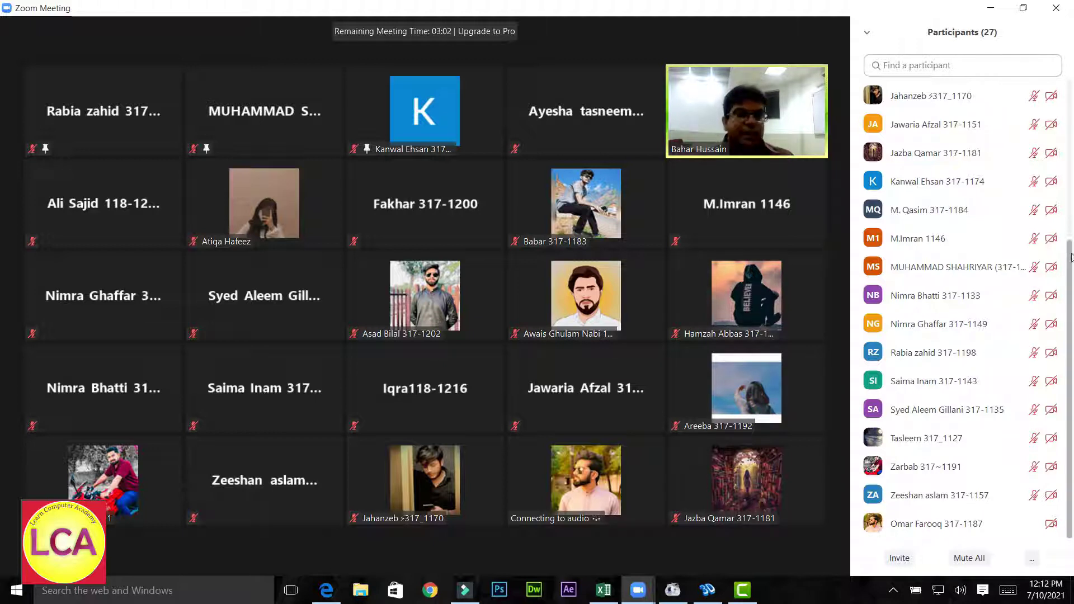
{"action": "left_click_drag", "start_coordinate": [1071, 256], "coordinate": [1070, 79]}
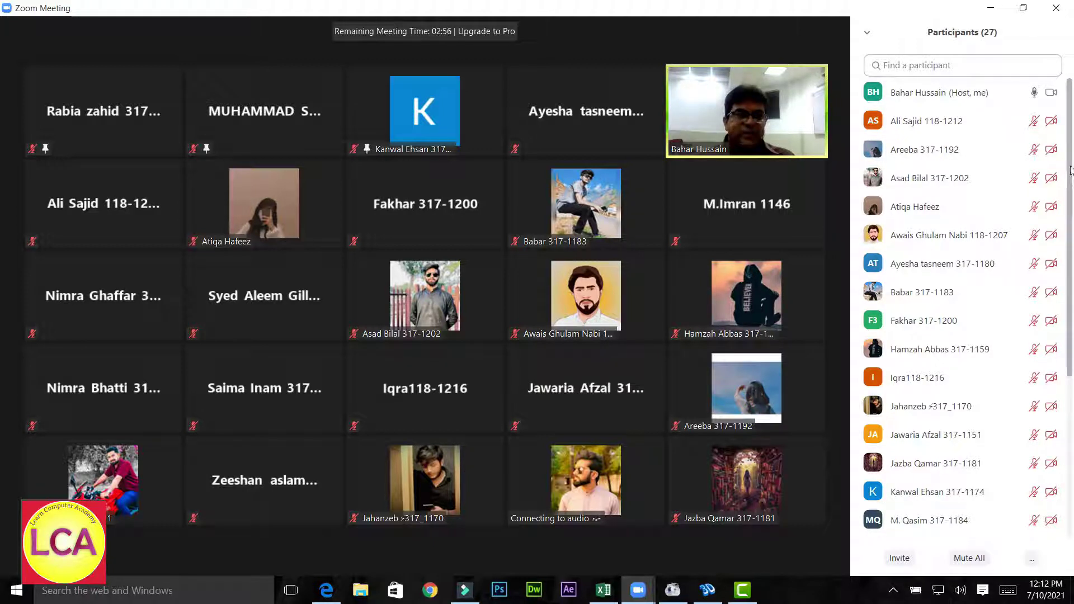
{"action": "left_click_drag", "start_coordinate": [1070, 161], "coordinate": [1070, 318]}
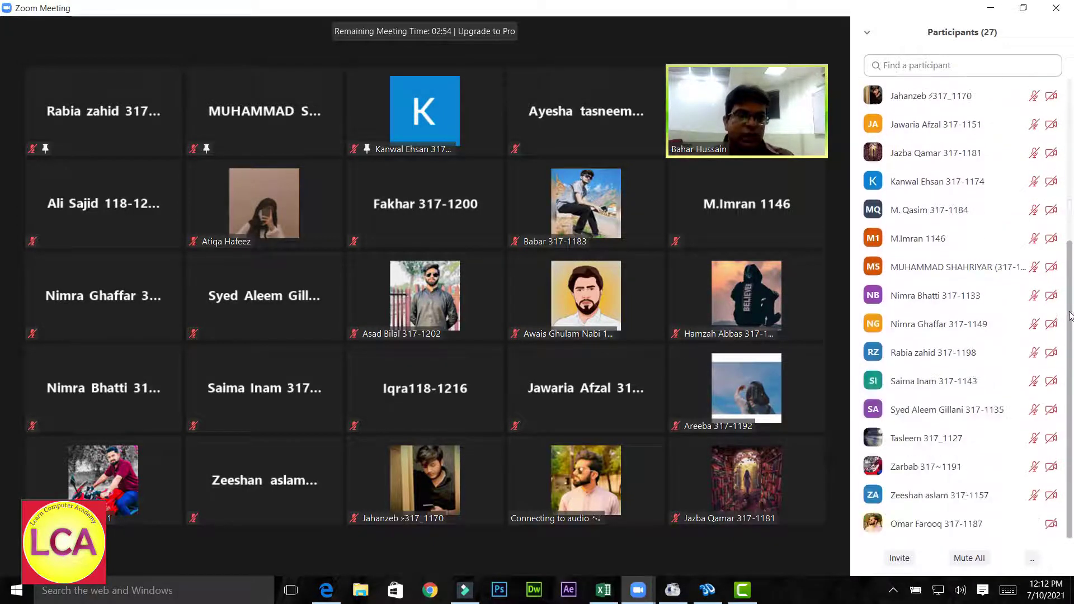
{"action": "left_click_drag", "start_coordinate": [1070, 317], "coordinate": [1071, 141]}
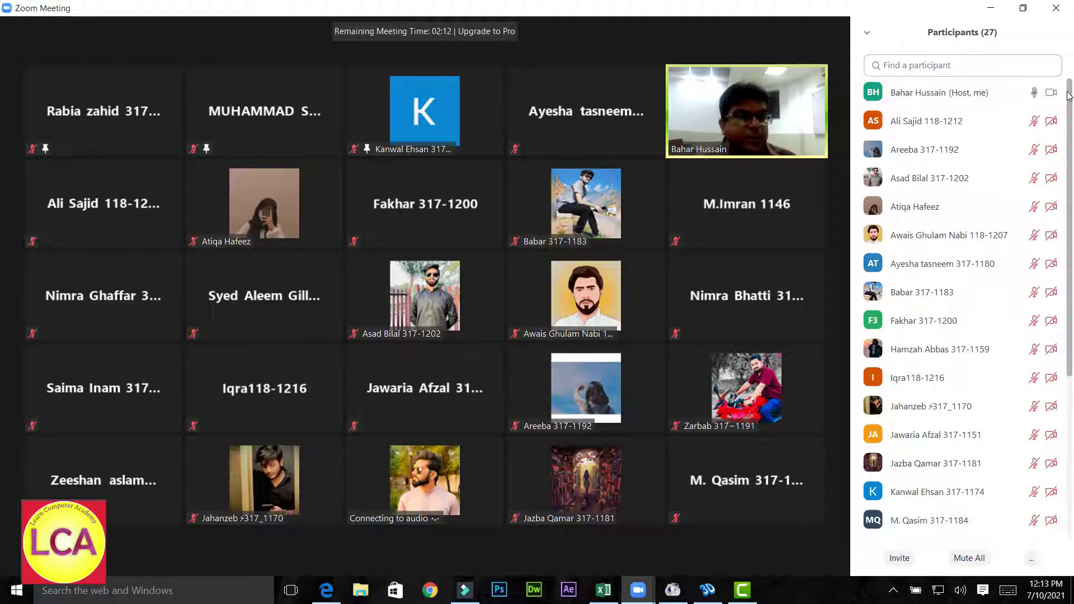
{"action": "left_click_drag", "start_coordinate": [1069, 96], "coordinate": [1072, 282]}
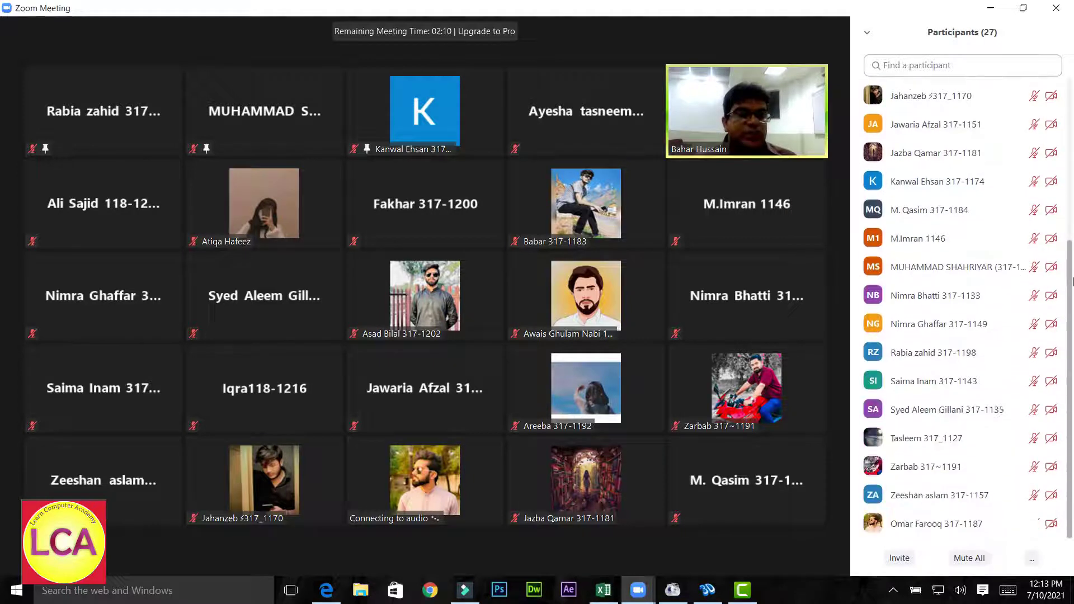
{"action": "left_click_drag", "start_coordinate": [1072, 282], "coordinate": [1072, 252]}
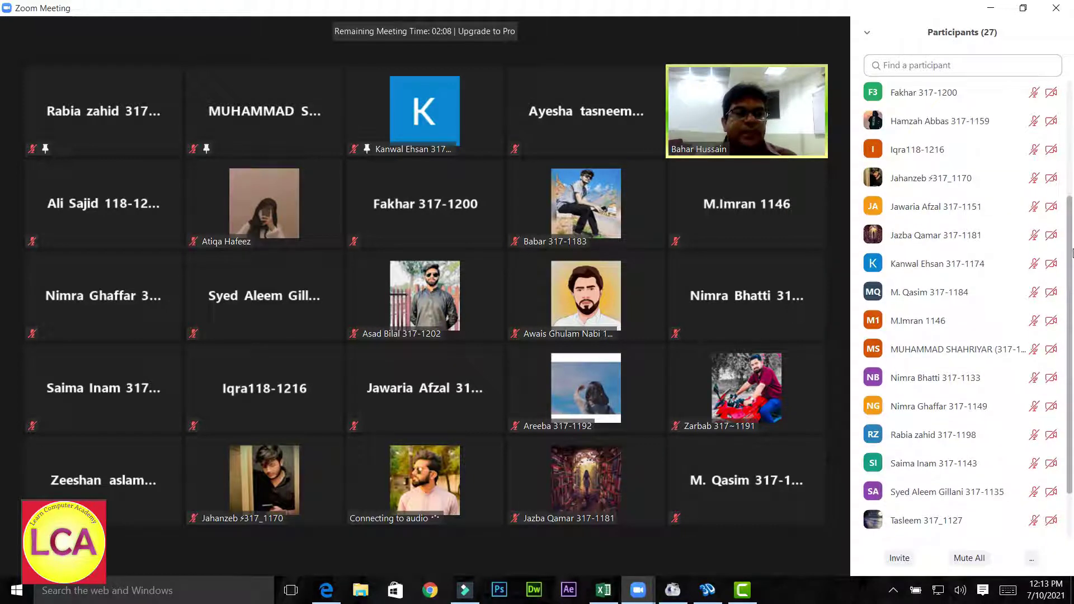
{"action": "left_click_drag", "start_coordinate": [1072, 253], "coordinate": [1072, 146]}
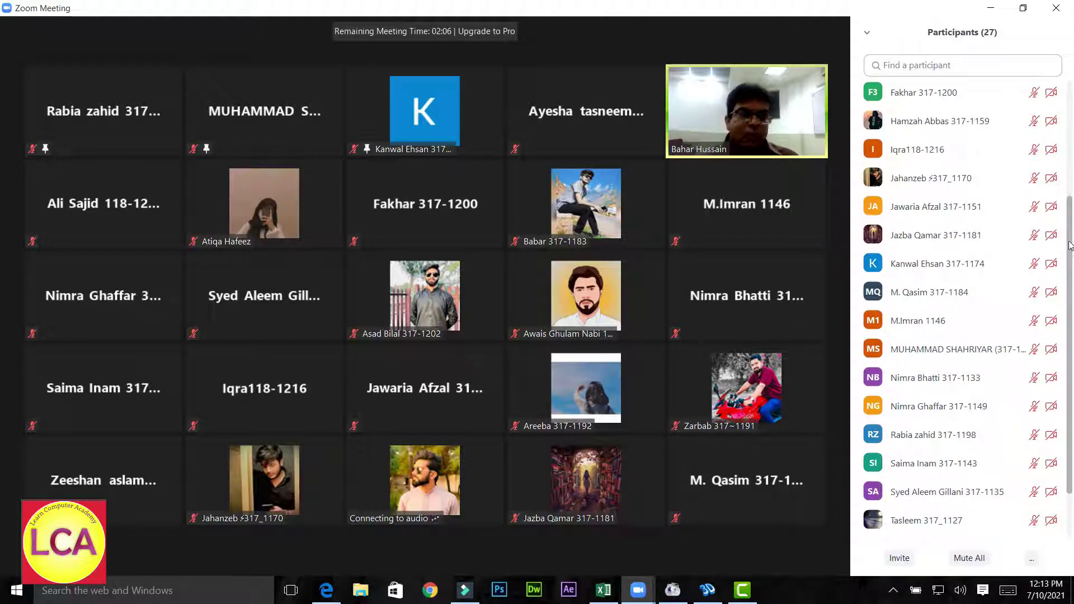
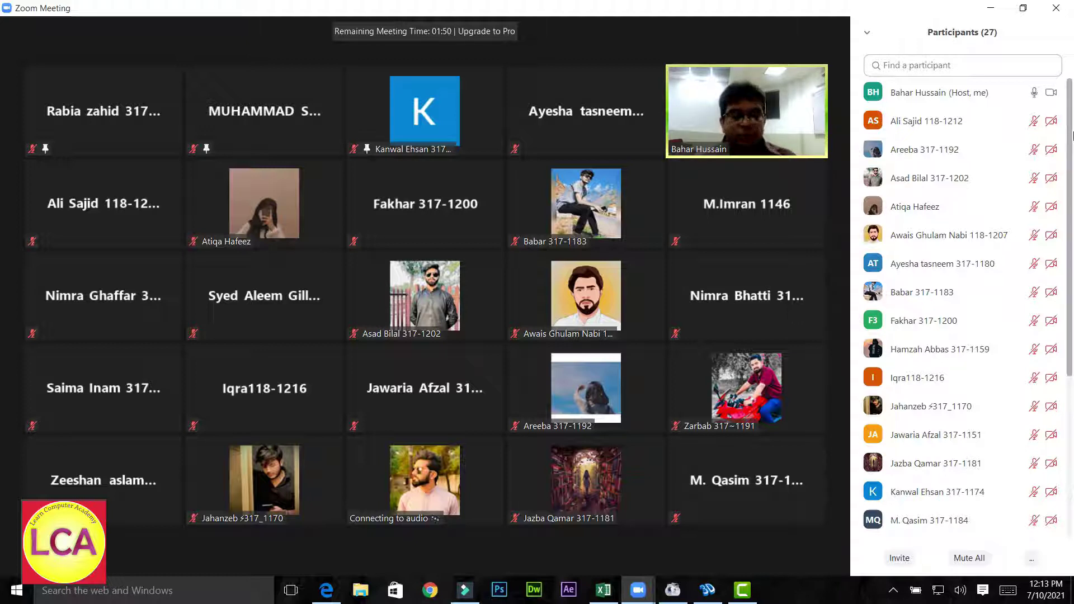
Admit the waiting-room participant into the Zoom meeting
{"action": "mouse_move", "coordinate": [1049, 140]}
{"action": "left_click", "coordinate": [982, 121]}
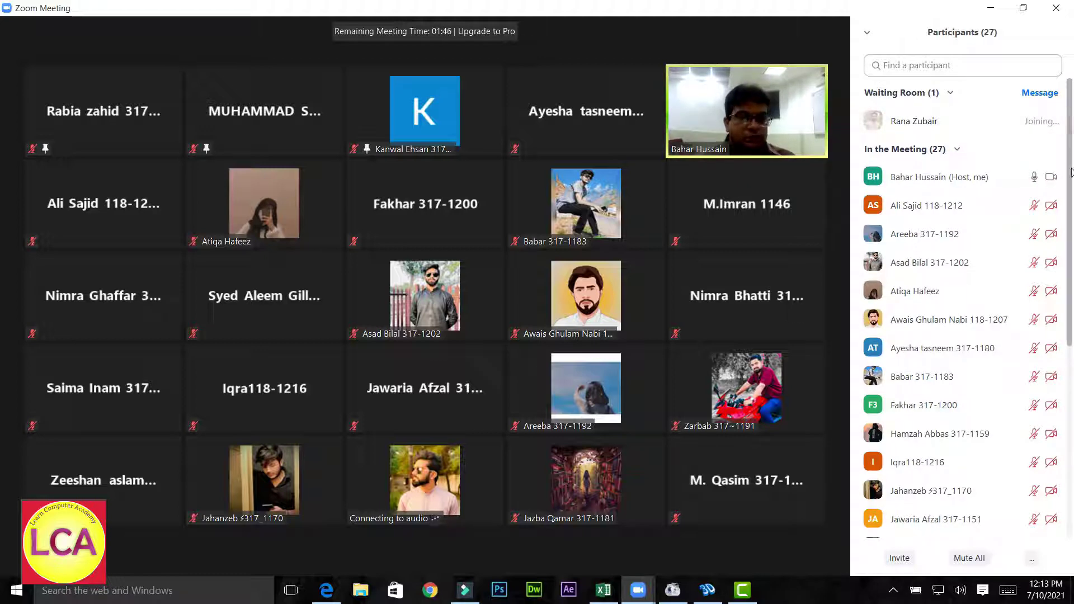
{"action": "left_click_drag", "start_coordinate": [1068, 171], "coordinate": [1068, 363]}
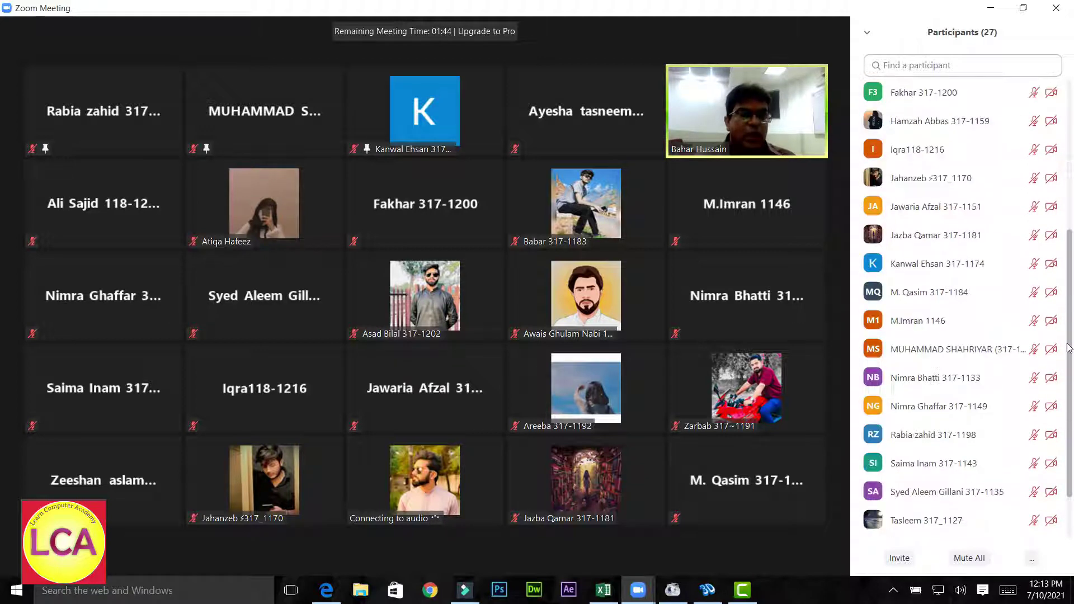
Minimize FormatFactory and start sharing its window in Zoom
{"action": "left_click", "coordinate": [673, 590]}
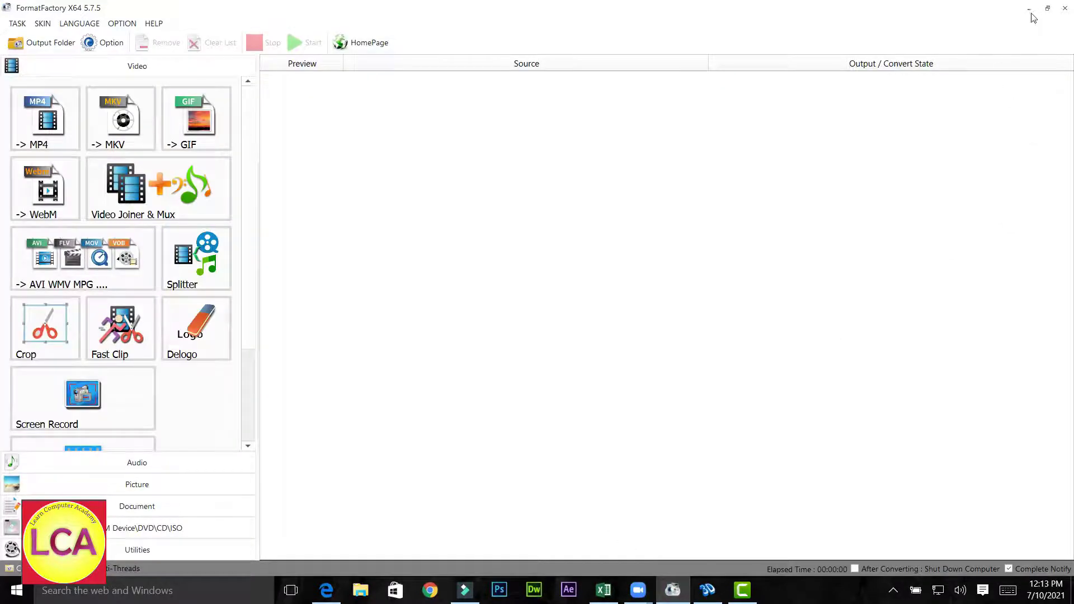
{"action": "left_click", "coordinate": [1030, 8]}
{"action": "left_click", "coordinate": [501, 564]}
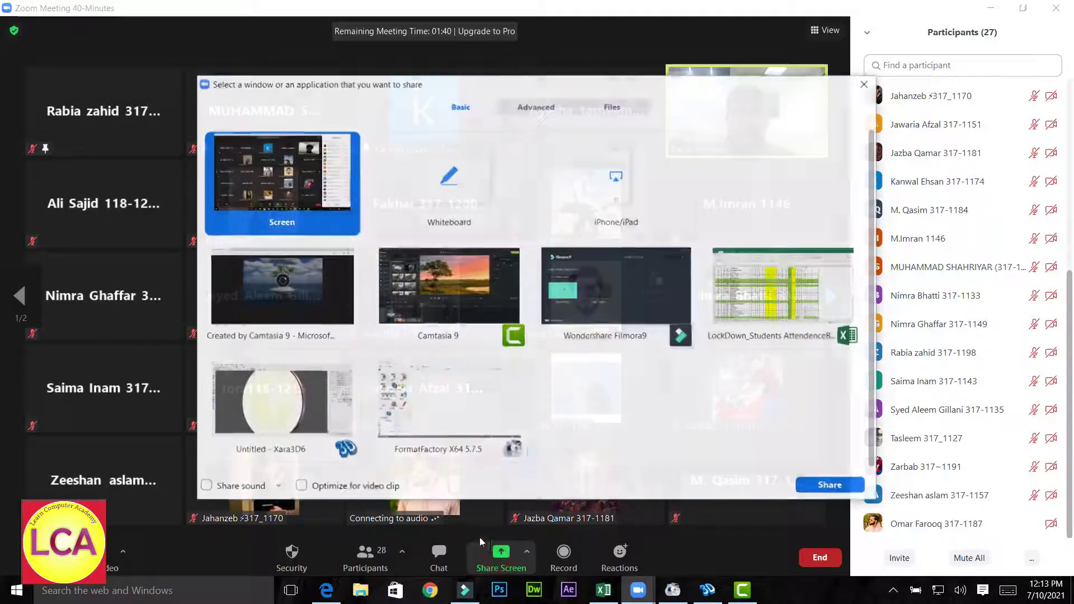
{"action": "left_click", "coordinate": [425, 414]}
{"action": "left_click", "coordinate": [817, 487]}
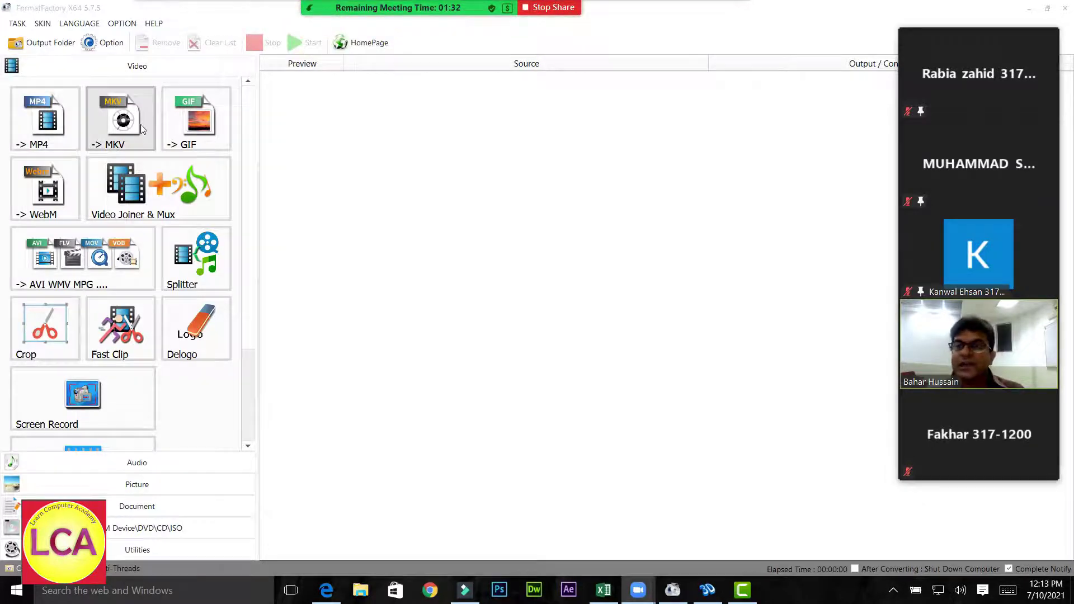
Show the -> MP4 conversion dialog, move it left, then close it
{"action": "left_click", "coordinate": [44, 127]}
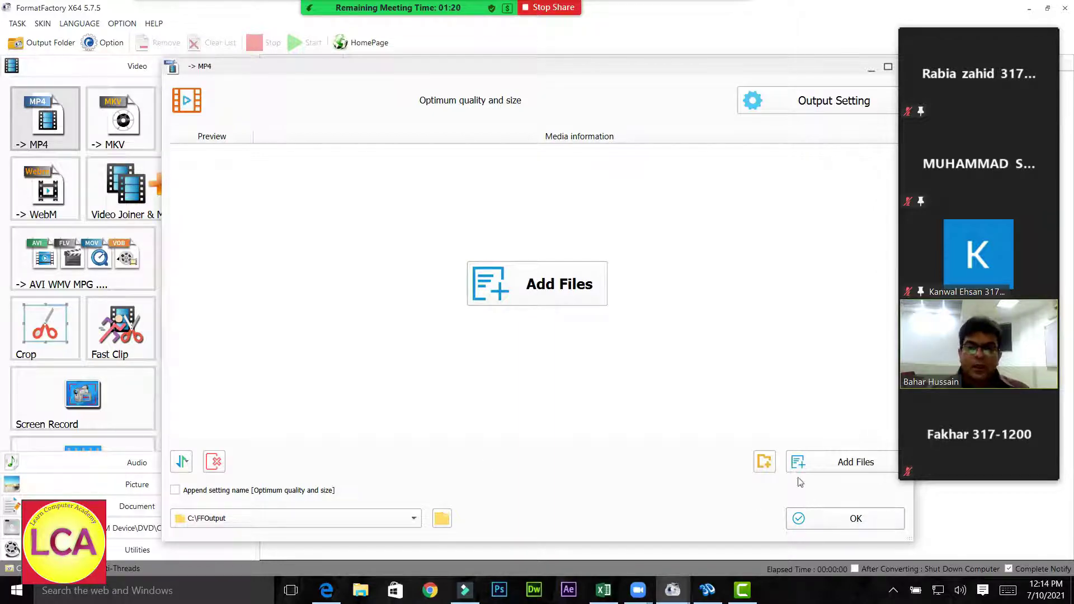
{"action": "left_click_drag", "start_coordinate": [689, 67], "coordinate": [587, 67]}
{"action": "left_click", "coordinate": [801, 68]}
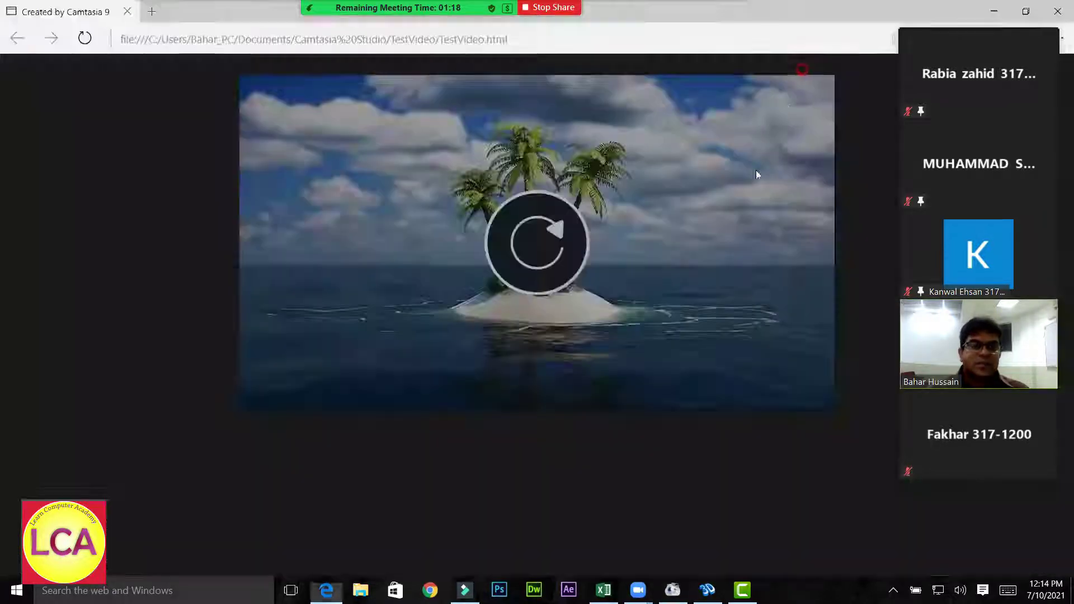
Show FormatFactory's Audio tools, such as Audio Joiner, Splitter and -> MP3
{"action": "left_click", "coordinate": [117, 463]}
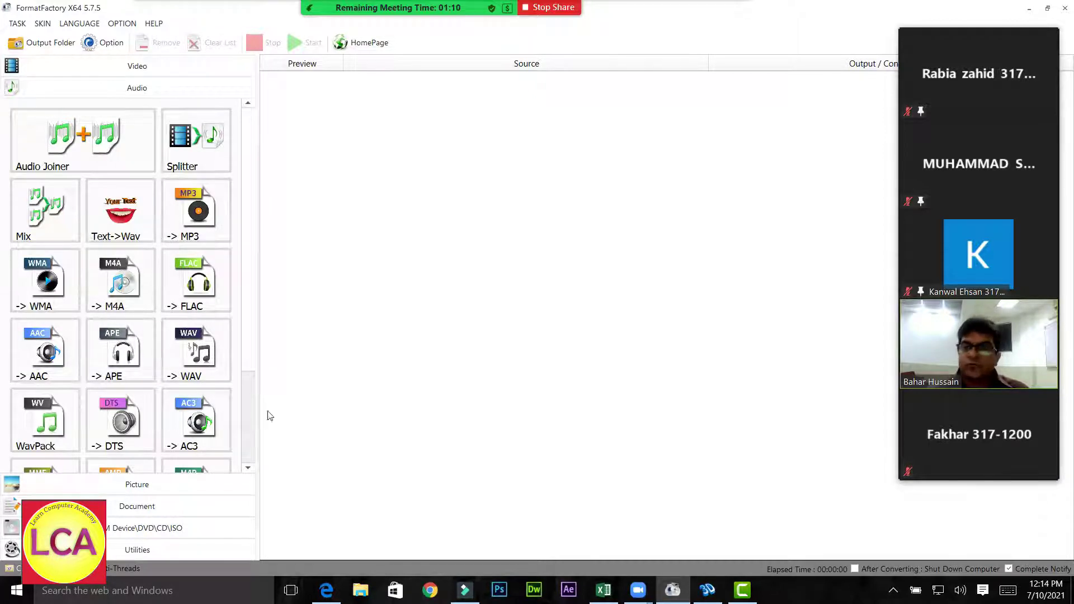
Show the Picture, Document and ROM Device\DVD\CD\ISO categories in turn, then stop sharing
{"action": "left_click", "coordinate": [184, 485]}
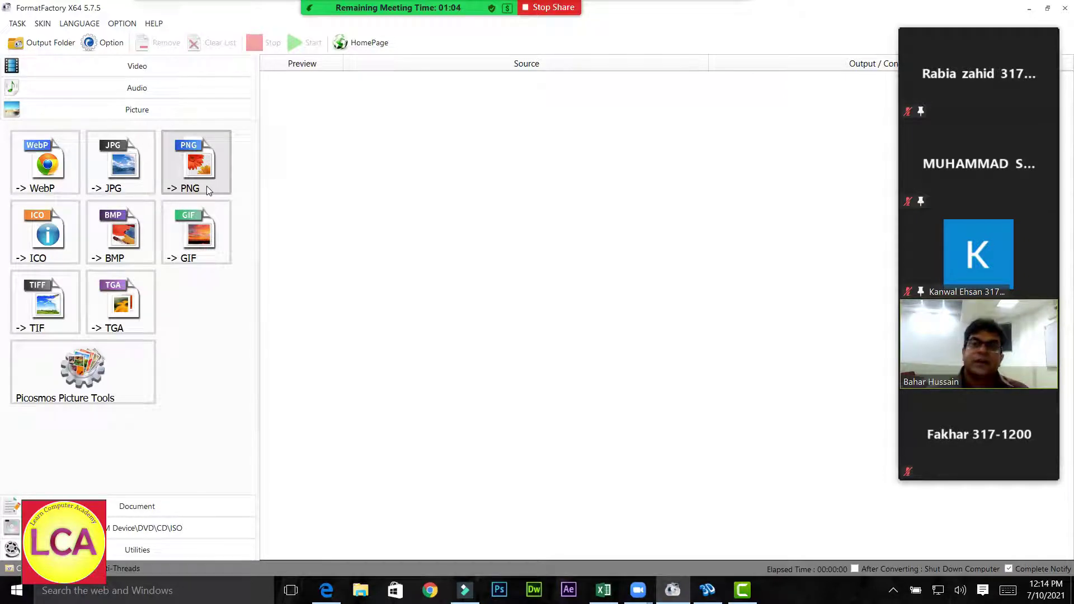
{"action": "left_click", "coordinate": [147, 509]}
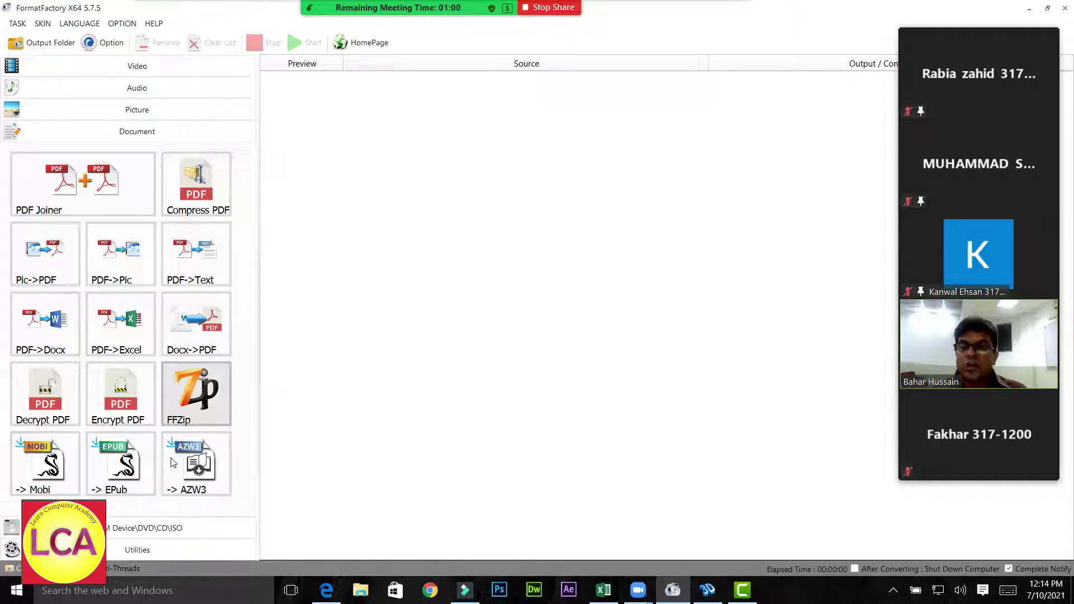
{"action": "left_click", "coordinate": [150, 528]}
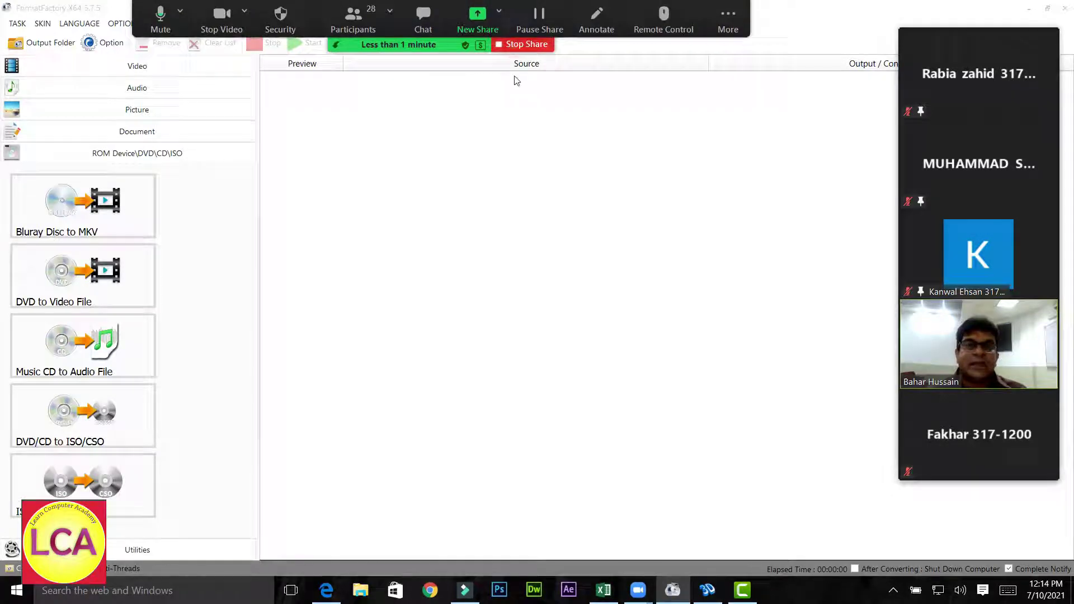
{"action": "left_click", "coordinate": [518, 45]}
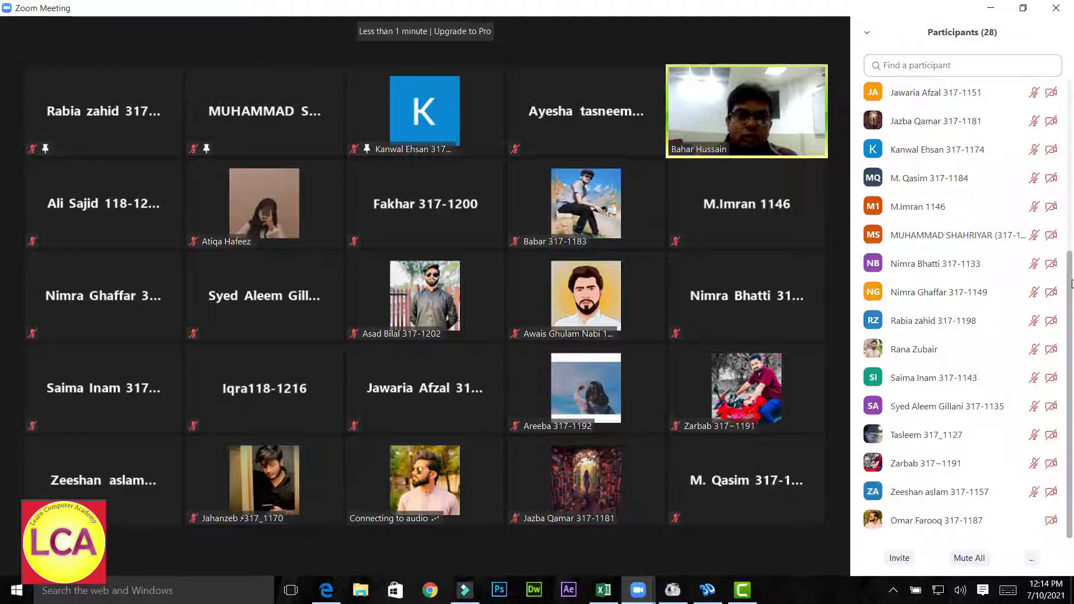
{"action": "left_click_drag", "start_coordinate": [1069, 281], "coordinate": [1071, 93]}
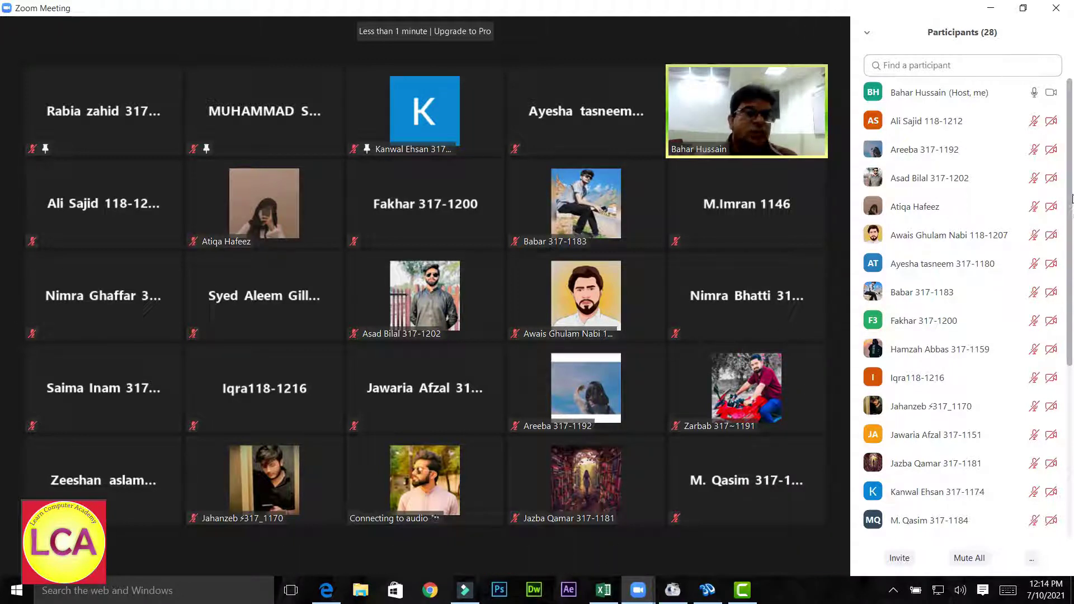
{"action": "left_click_drag", "start_coordinate": [1070, 190], "coordinate": [1072, 354]}
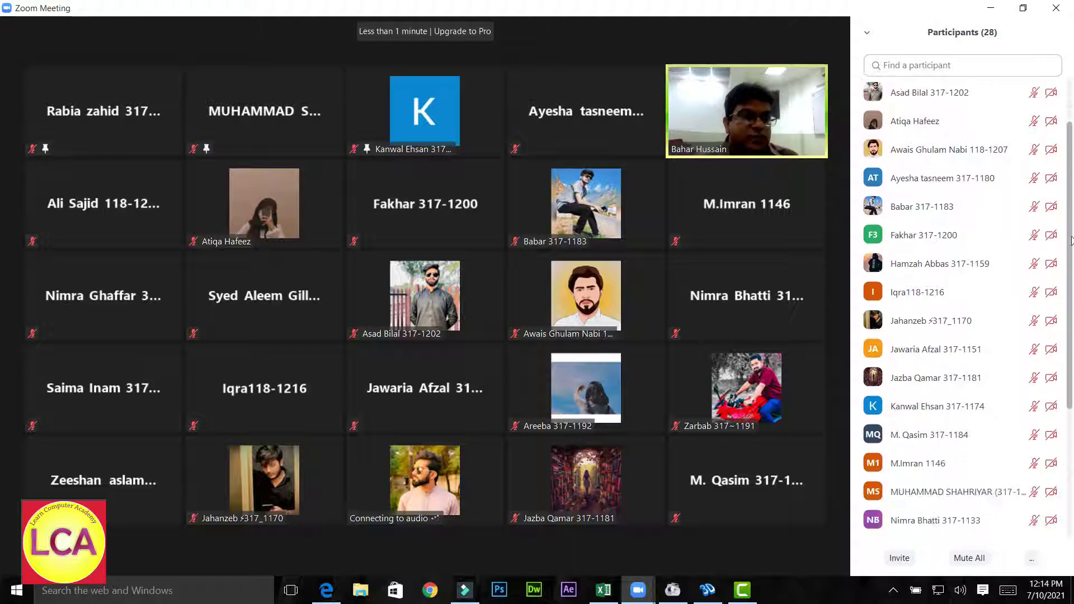